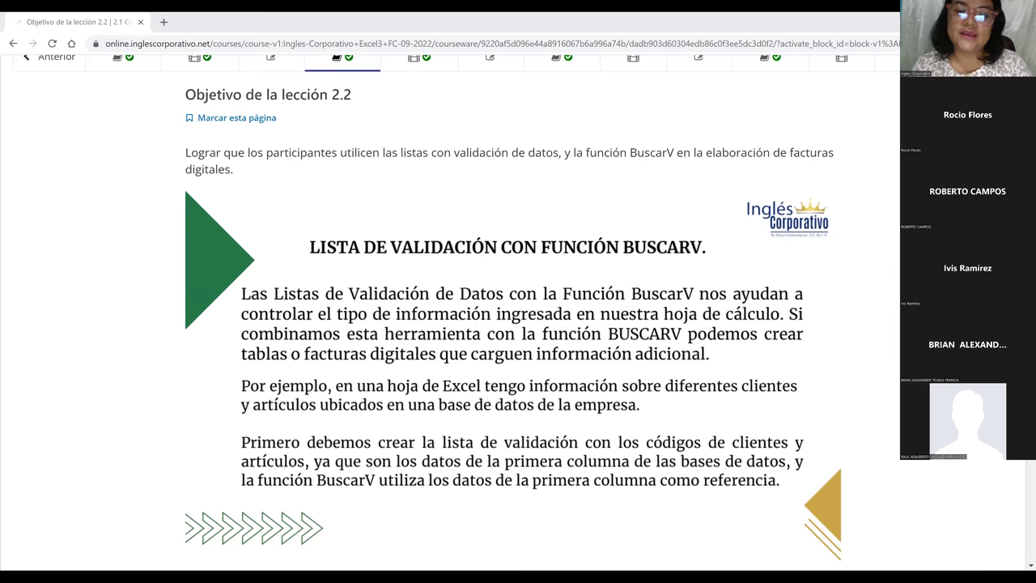
- Scroll the lesson to the green slide with the client and article table headers
scroll(519, 324, "down", 1)
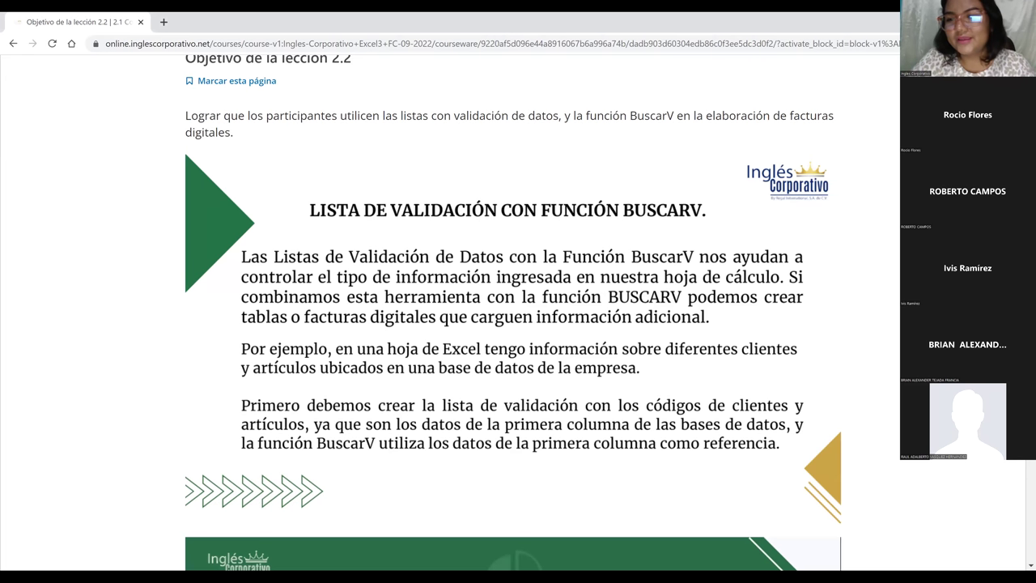
scroll(518, 308, "up", 1)
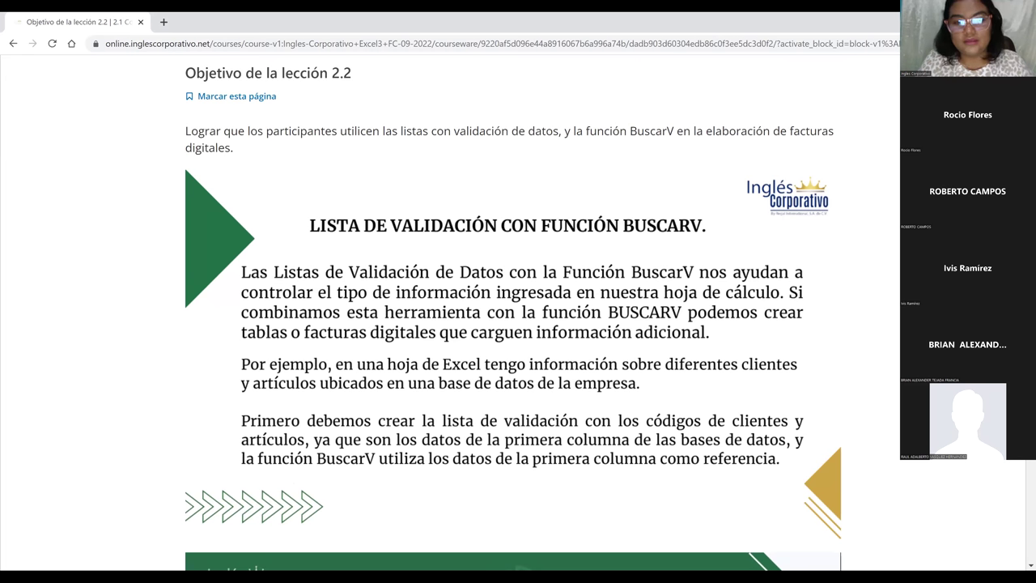
scroll(701, 149, "down", 2)
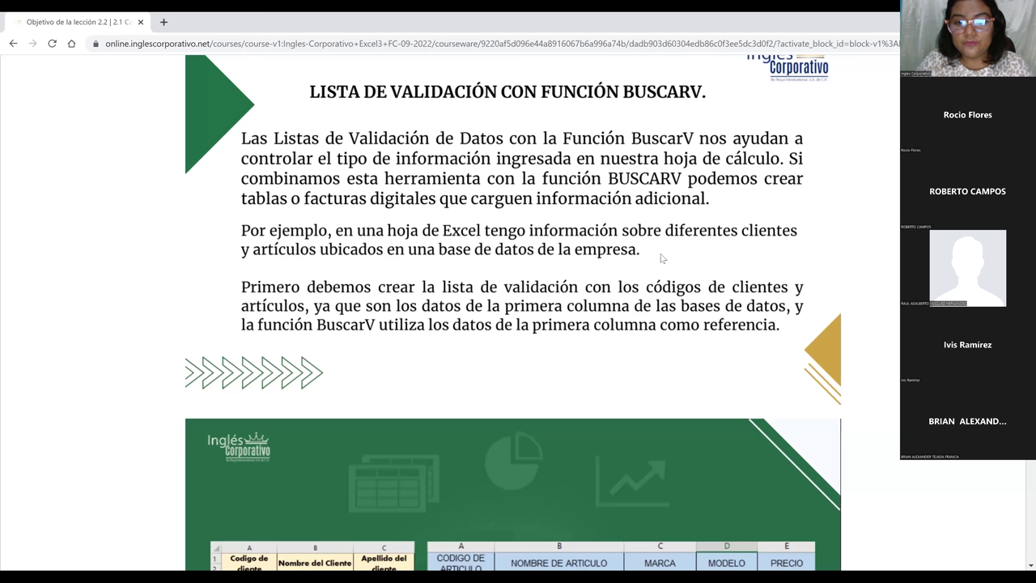
- Scroll down to the client-name formula =BUSCARV(C12;CLIENTE!A1:F23;2;FALSO)
scroll(660, 258, "down", 1)
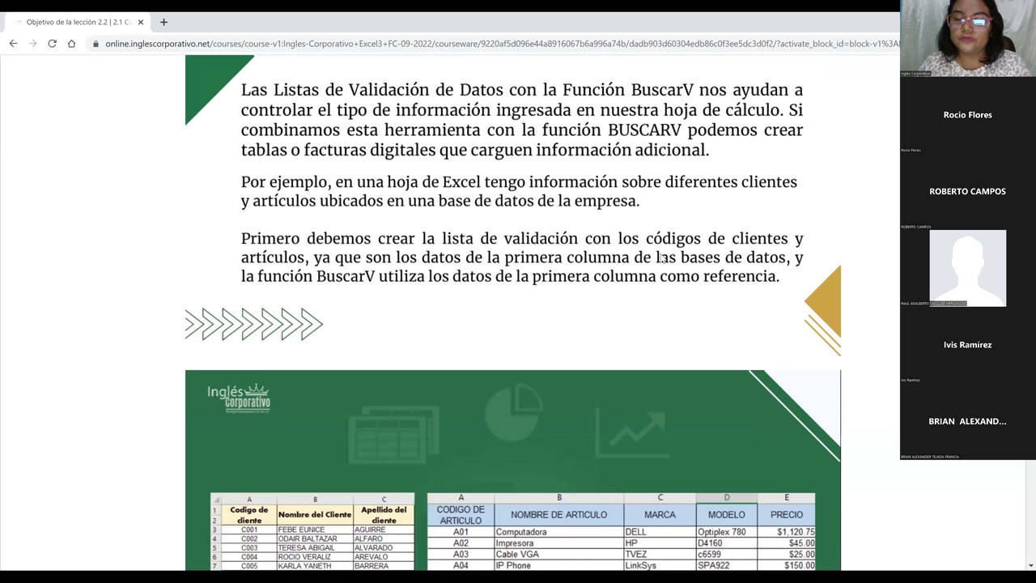
scroll(262, 445, "down", 1)
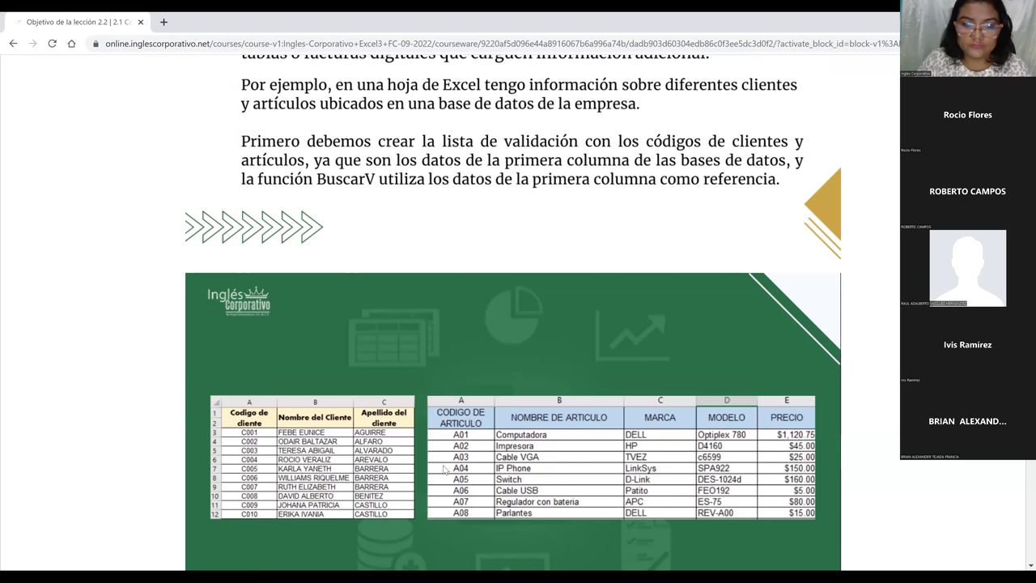
scroll(444, 469, "down", 2)
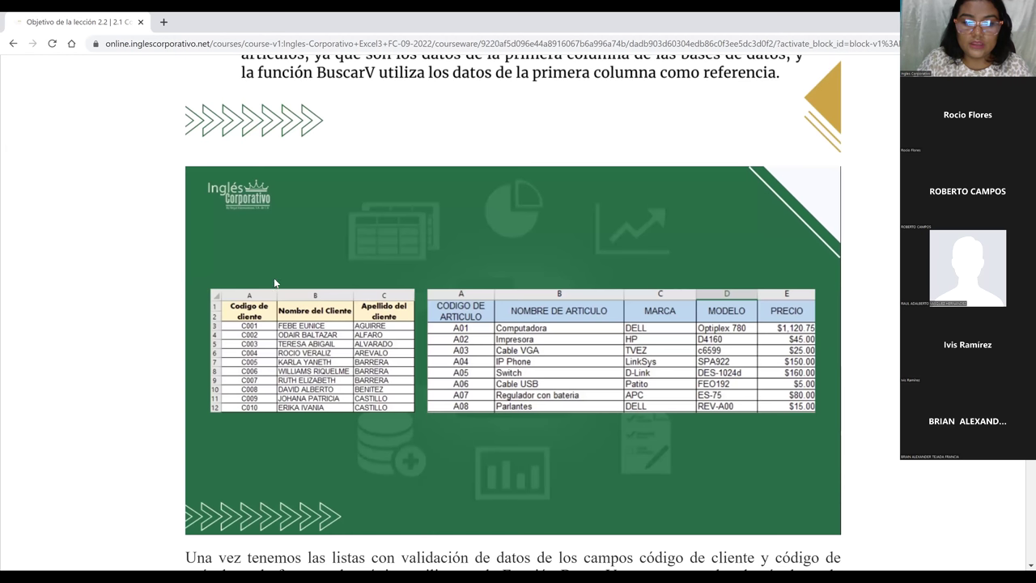
scroll(308, 357, "down", 1)
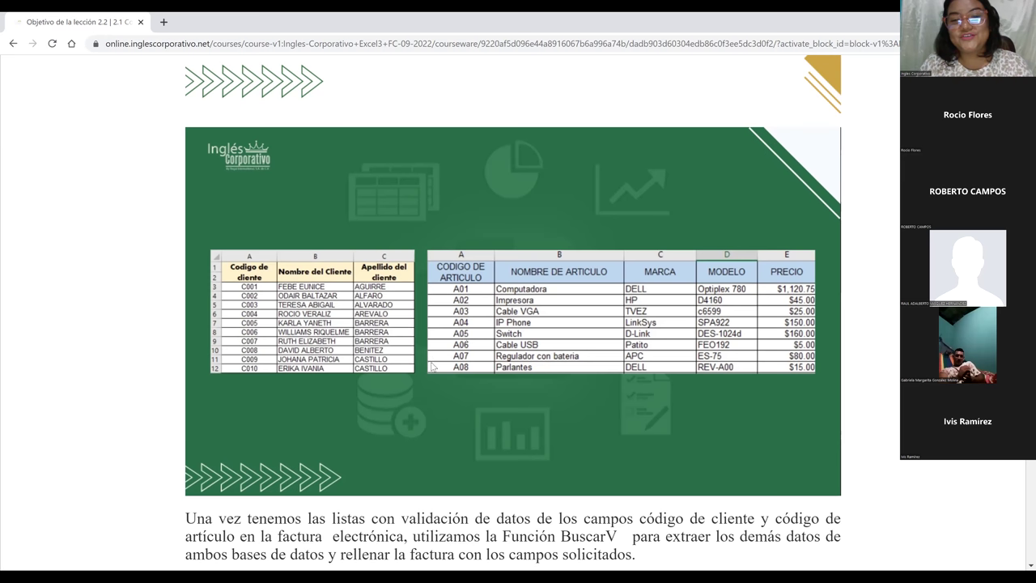
scroll(373, 371, "down", 1)
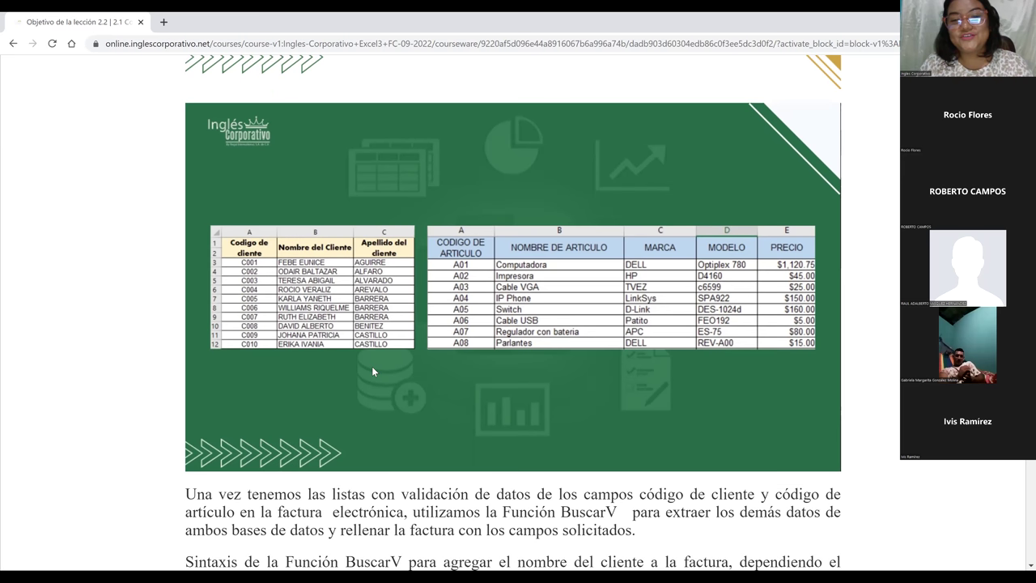
scroll(371, 365, "down", 3)
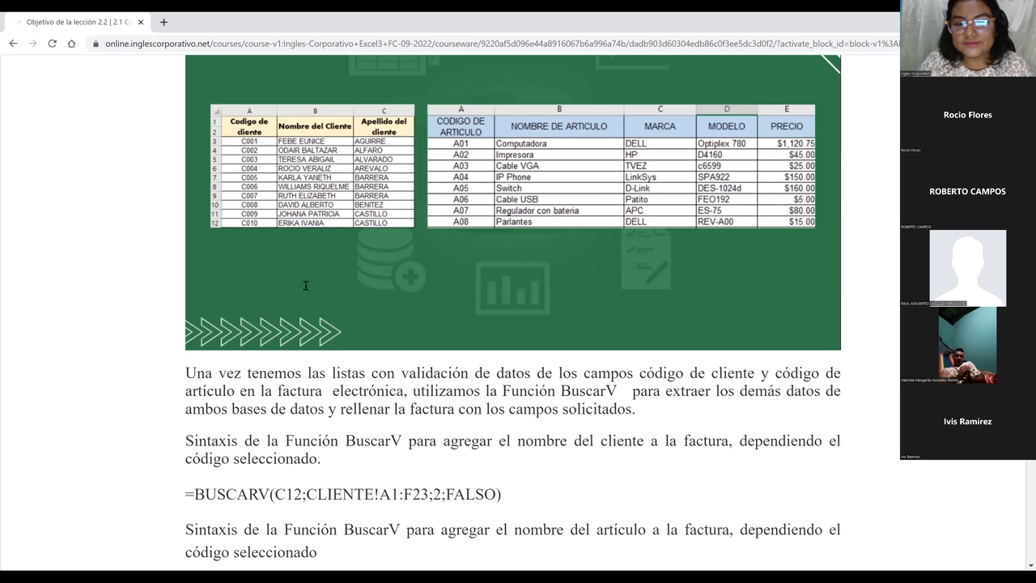
- Review the formulas, ending on the TECNOLOGIAS 2000 sample invoice below the article-name BUSCARV
scroll(465, 270, "down", 3)
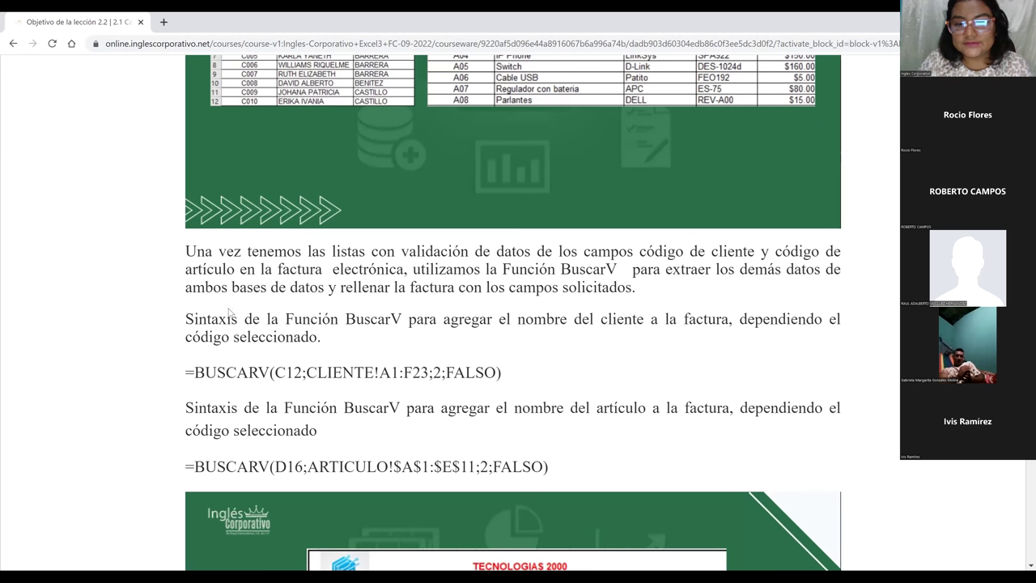
scroll(193, 304, "down", 1)
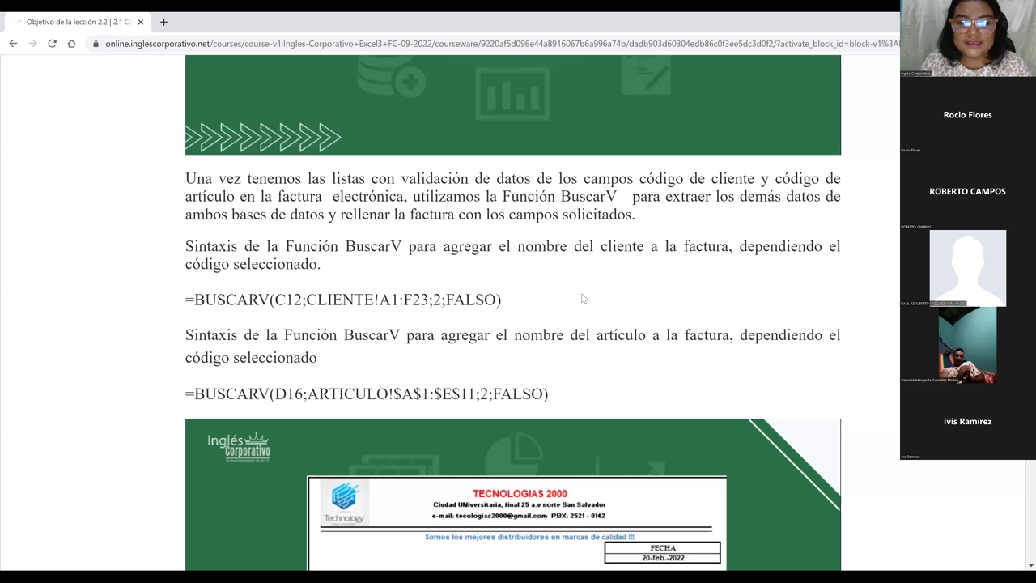
scroll(284, 288, "up", 4)
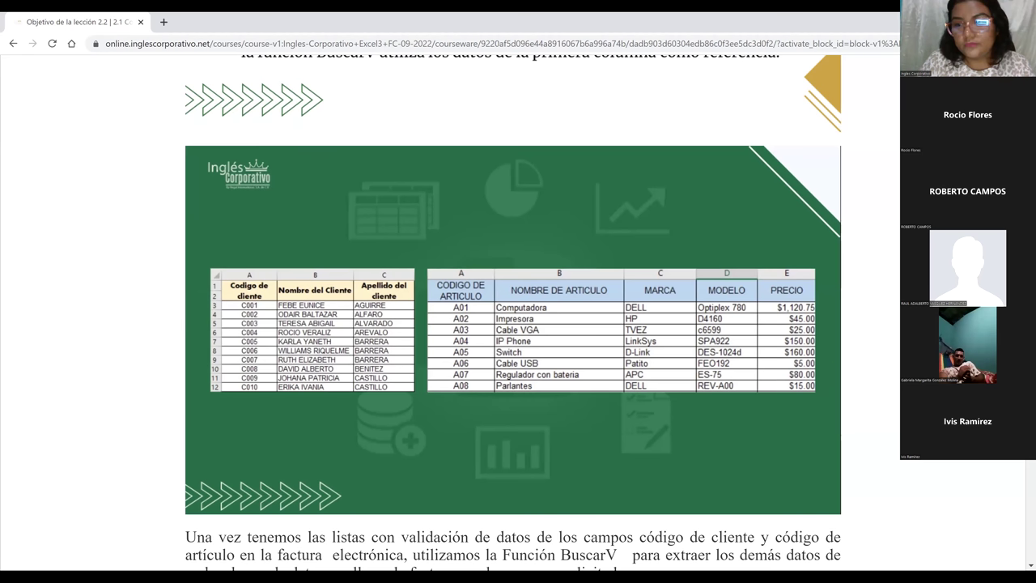
scroll(513, 313, "down", 4)
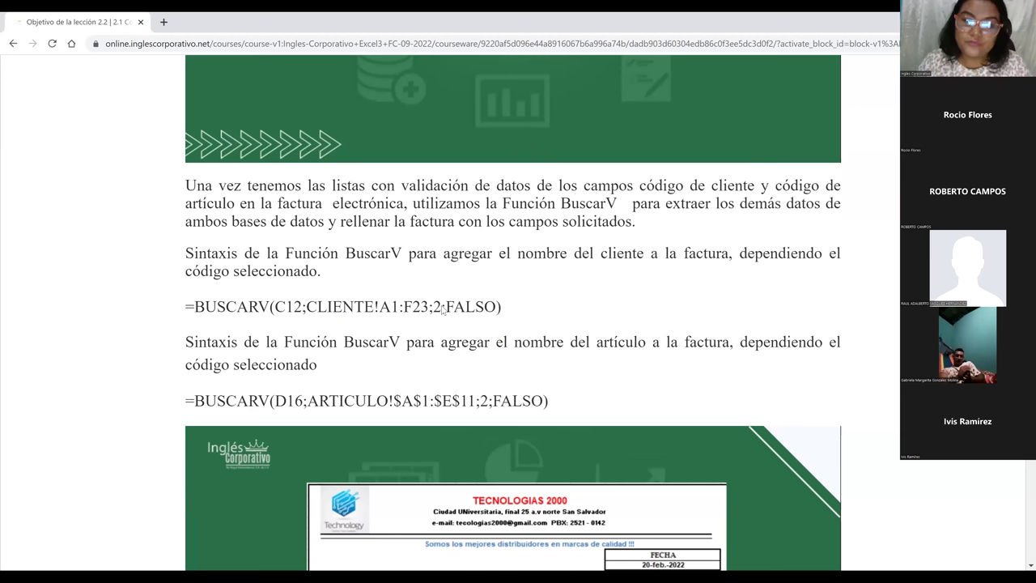
scroll(511, 307, "down", 1)
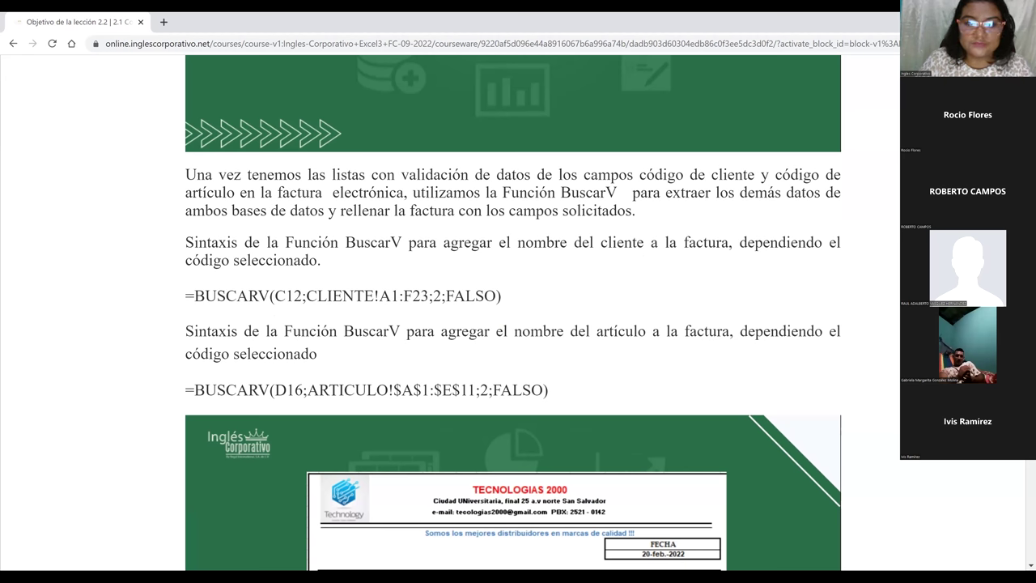
scroll(345, 180, "down", 2)
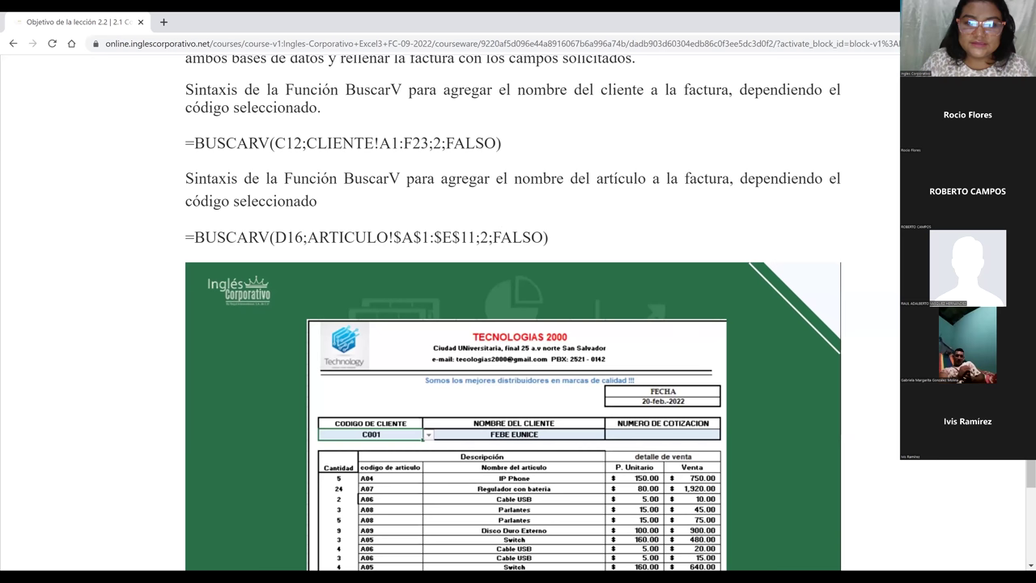
- Reach the page bottom and move on to the BuscarV validation-list video unit
scroll(518, 313, "down", 1)
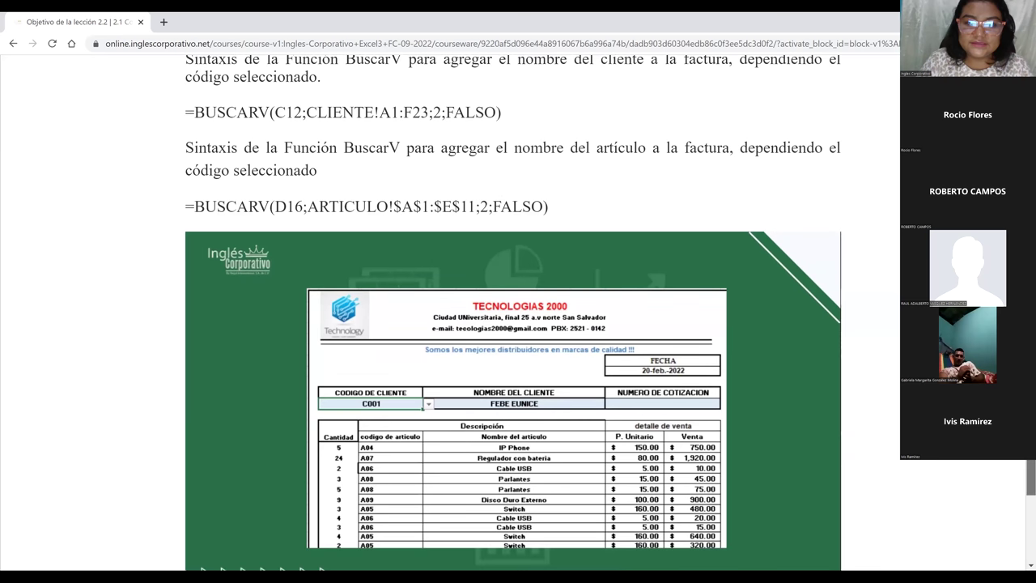
scroll(518, 324, "down", 2)
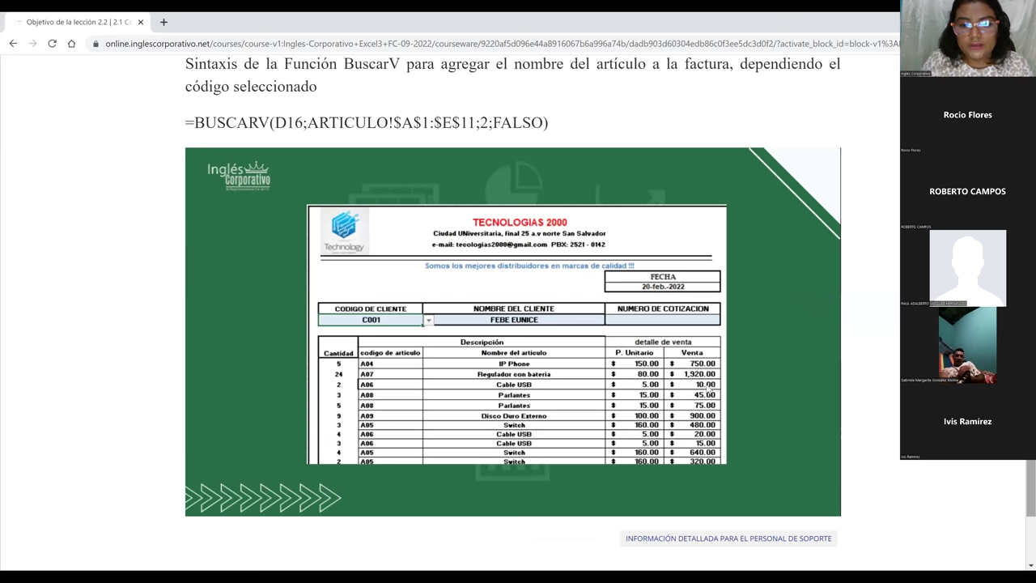
key("alt+Left")
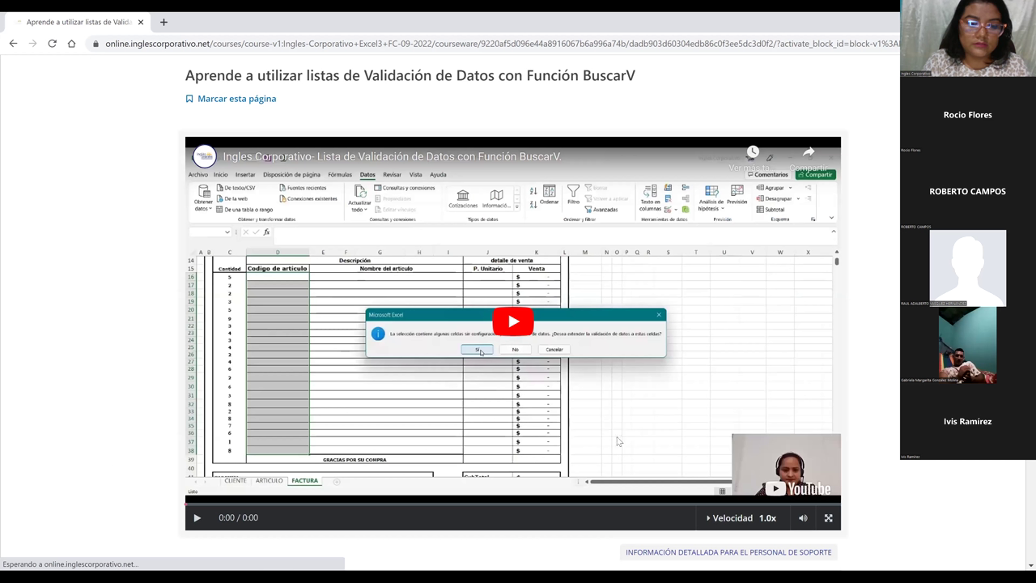
- Watch 'Lista de Validación de Datos con Función BuscarV' on YouTube in full screen
left_click(807, 488)
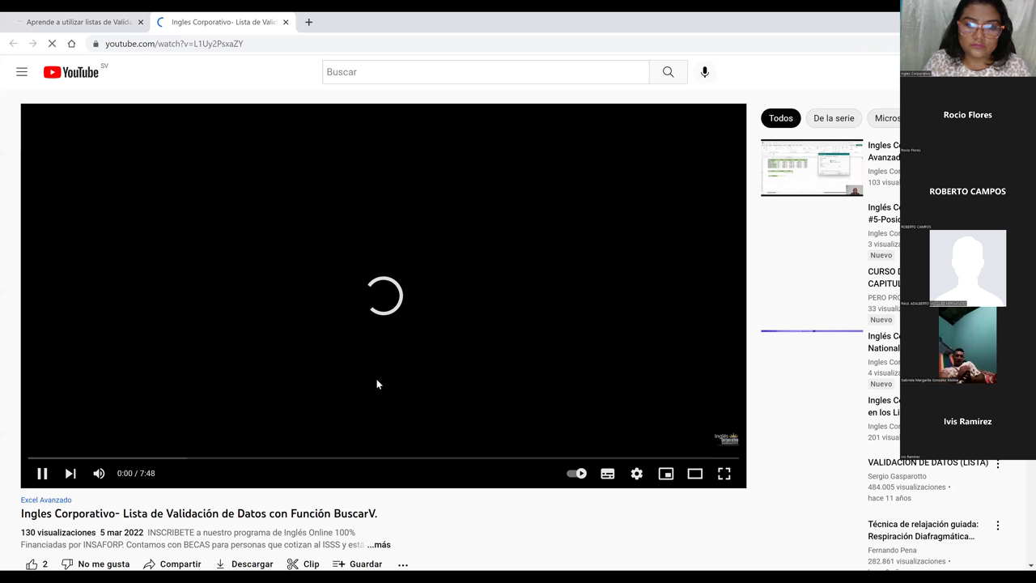
left_click(726, 477)
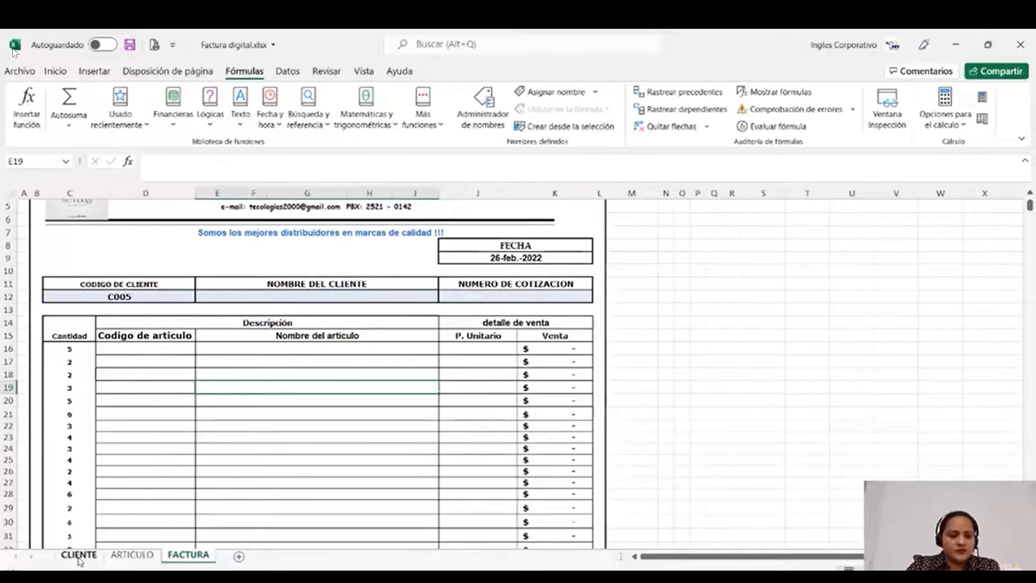
- Browse the CLIENTE and ARTICULO sheets, checking the Computadora price in E3, then return to CLIENTE
left_click(79, 556)
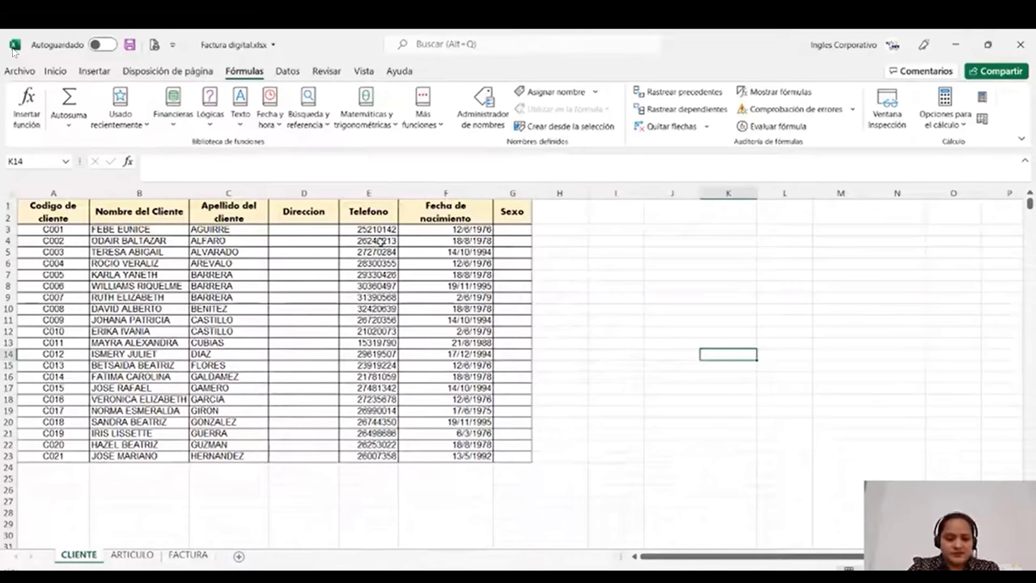
left_click_drag(78, 555, 181, 543)
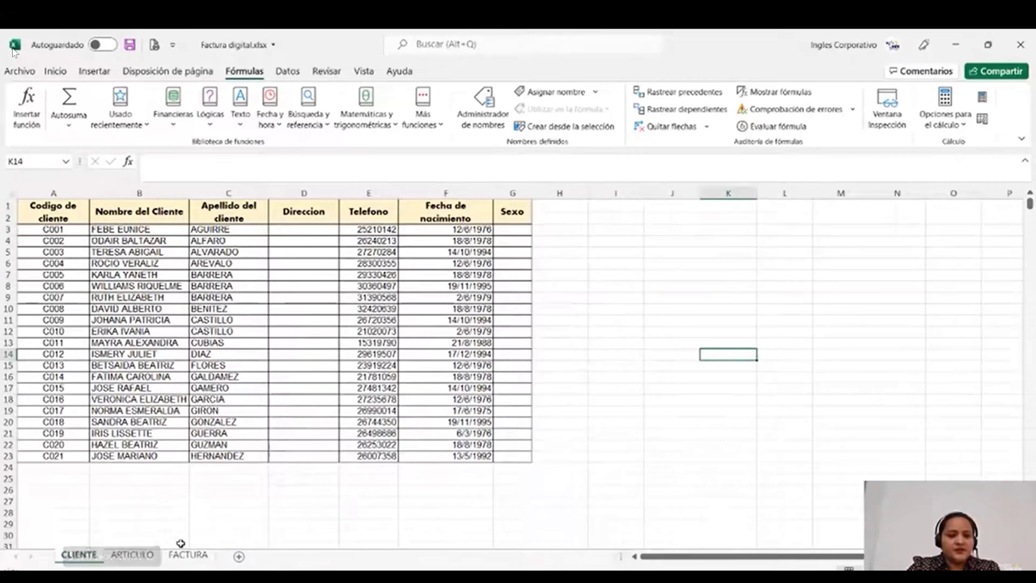
left_click(132, 555)
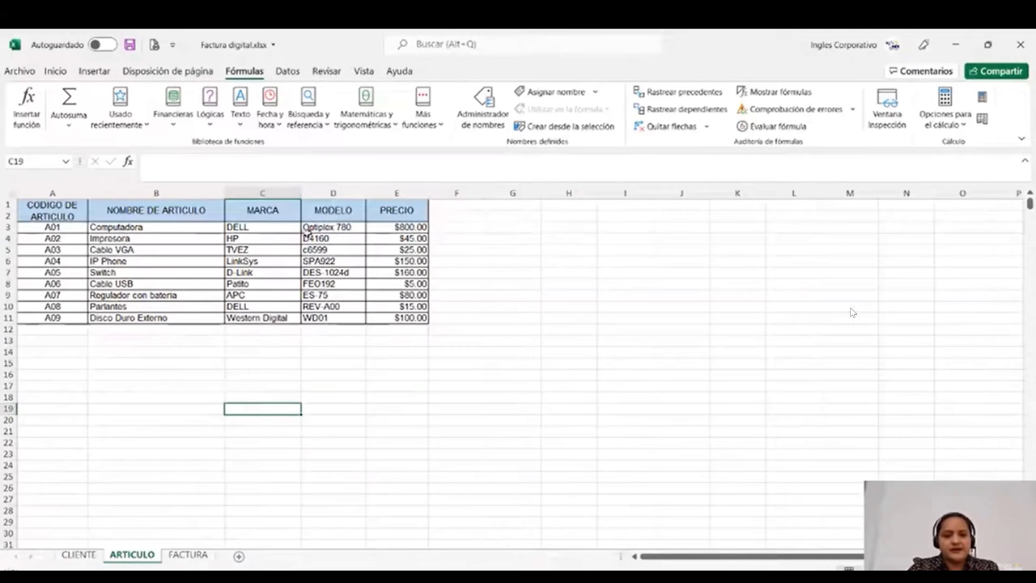
left_click(399, 227)
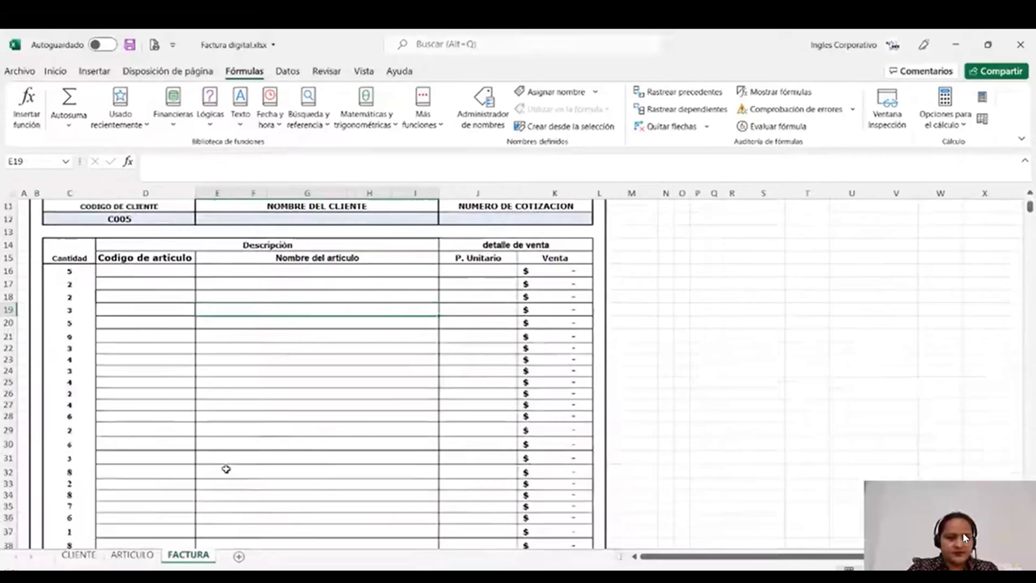
key("ctrl+Page_Up")
key("ctrl+Page_Up")
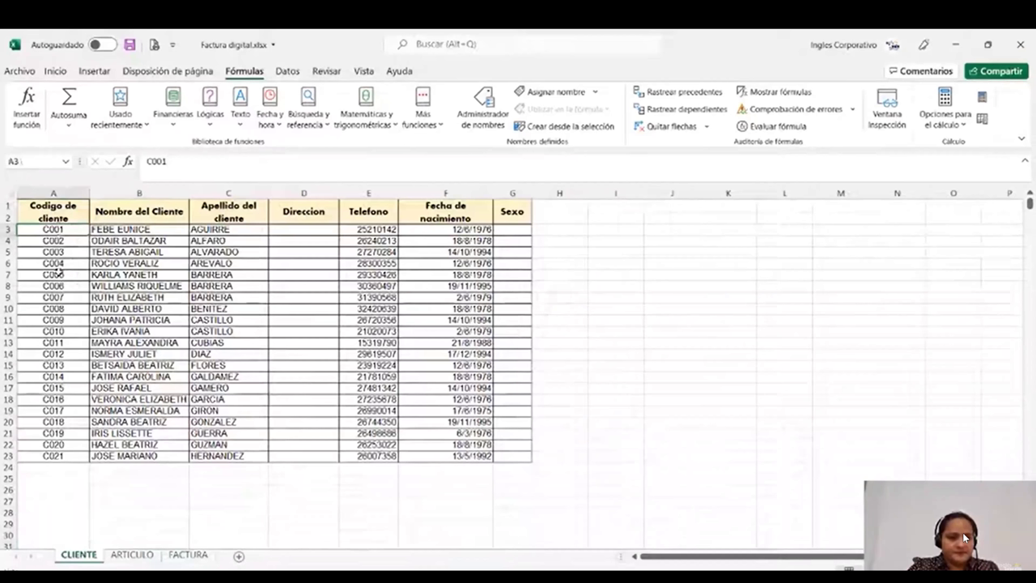
- Name the client codes C001–C021 (A3:A23) CODIGODECLIENTE via the Name Box
key("ctrl+shift+Down")
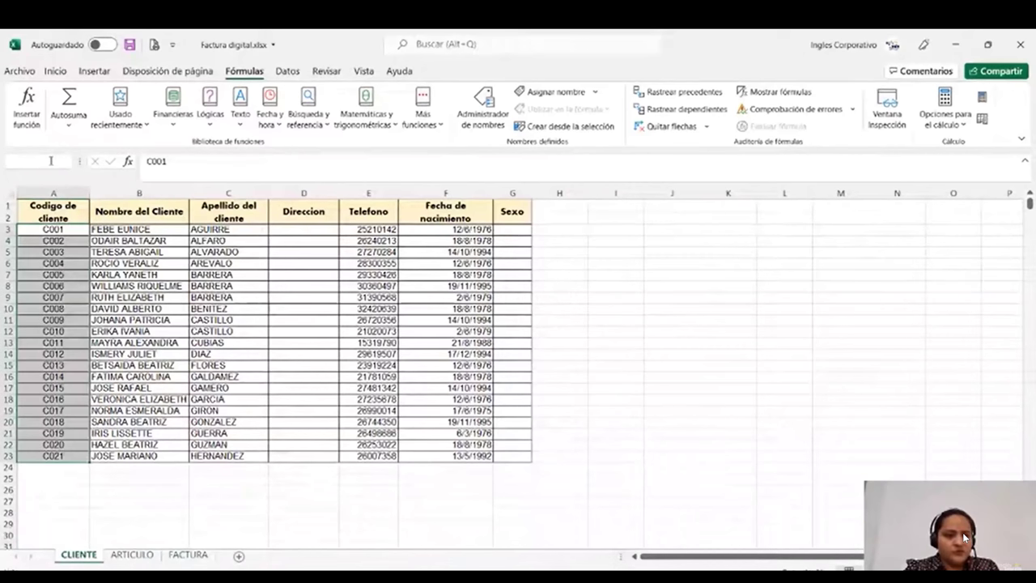
type("C")
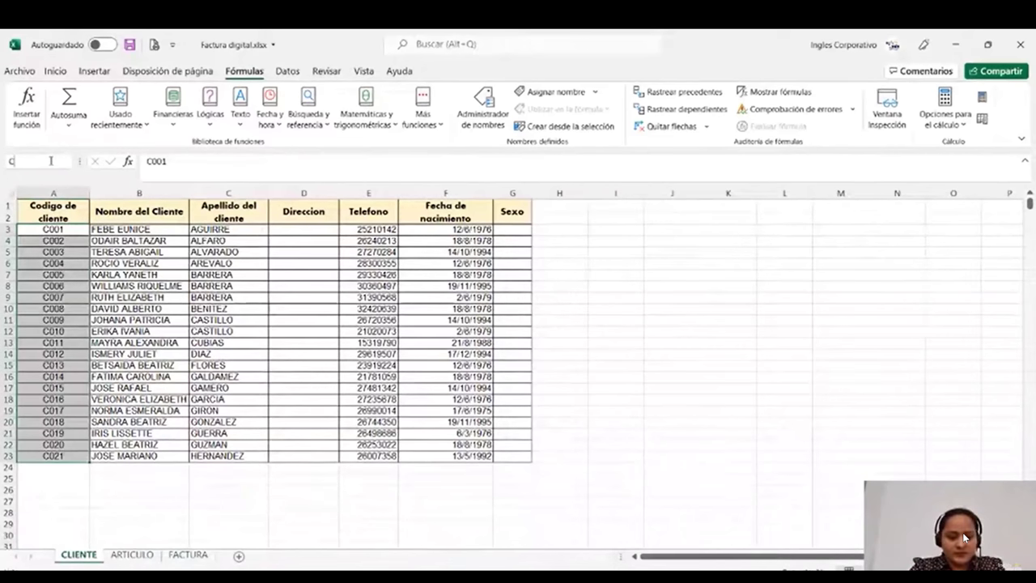
type("ODIGO")
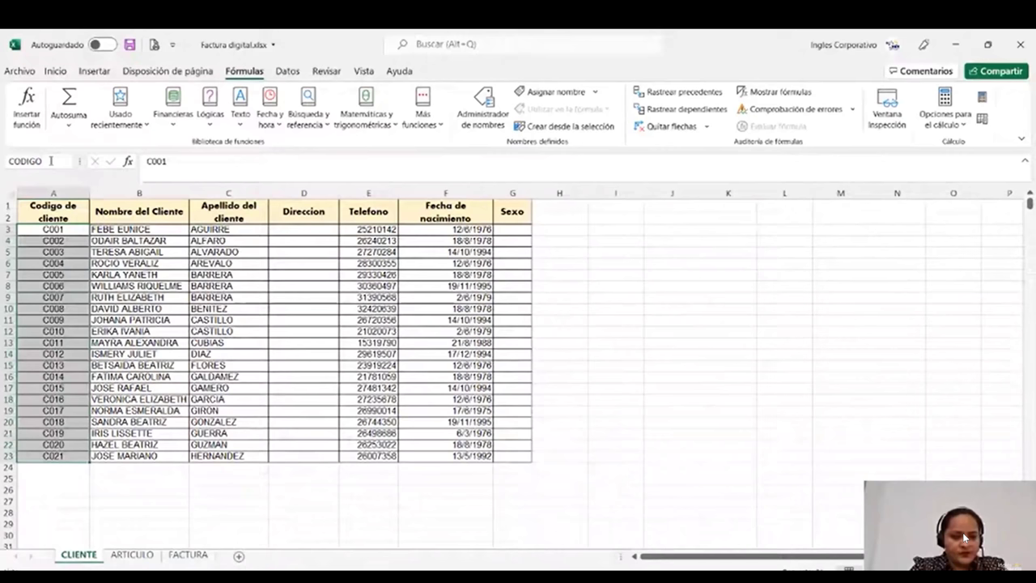
type("DECLIENTE")
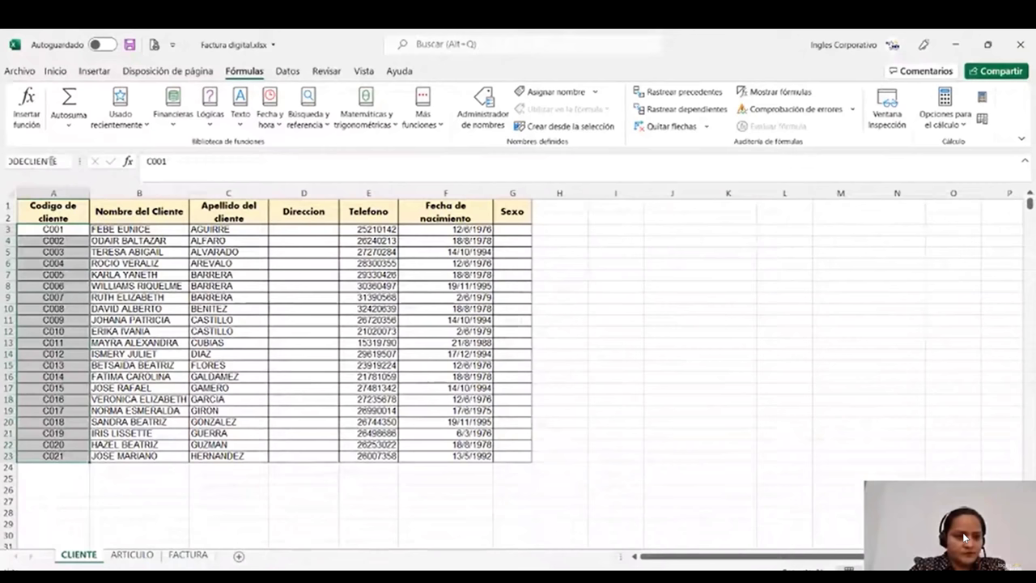
key("Return")
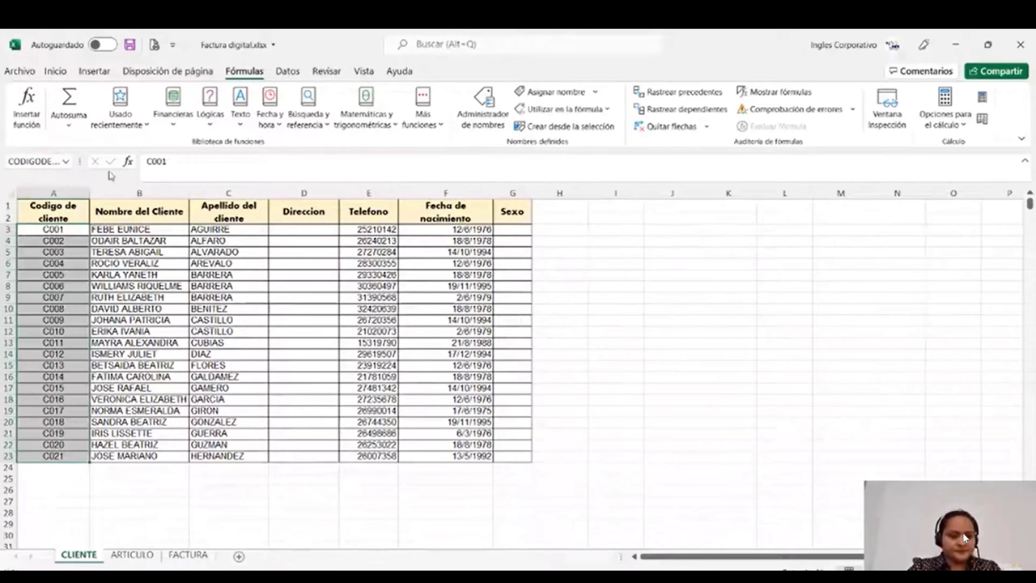
- Name the ARTICULO codes A01–A09 CODIGODEARTICULOS, then switch to the FACTURA sheet
left_click(129, 556)
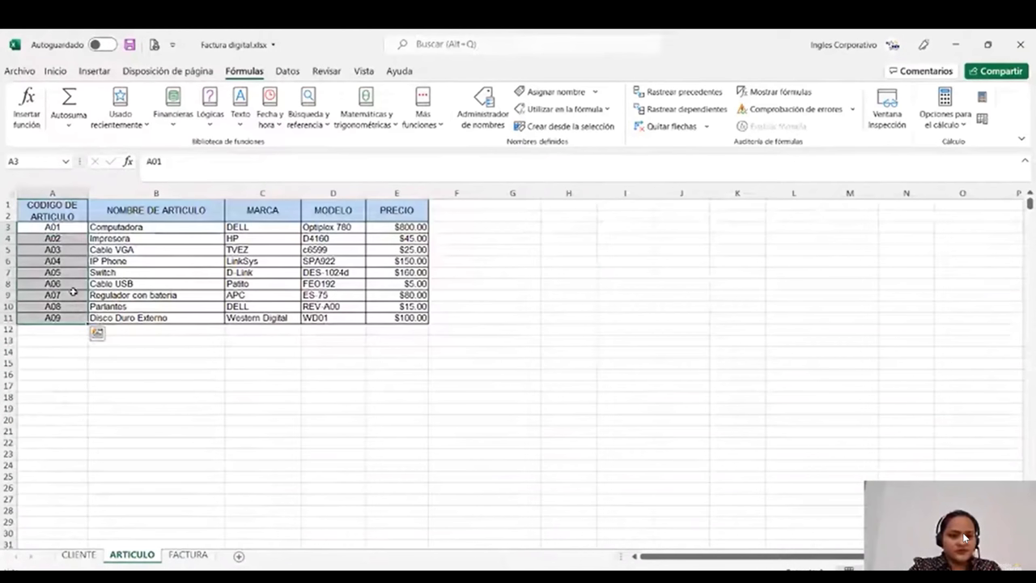
left_click(32, 161)
type("CODIGODE")
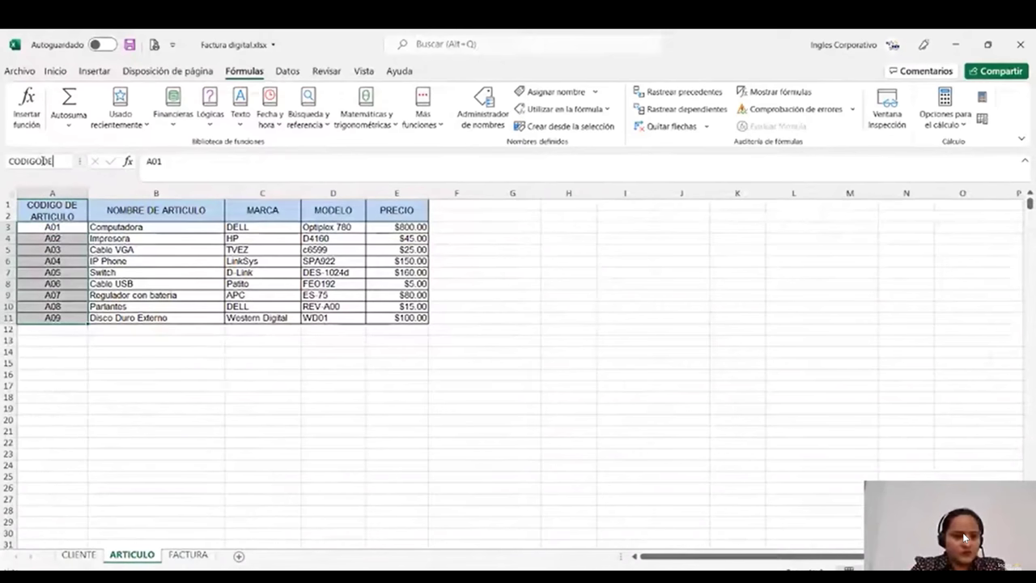
type("ART")
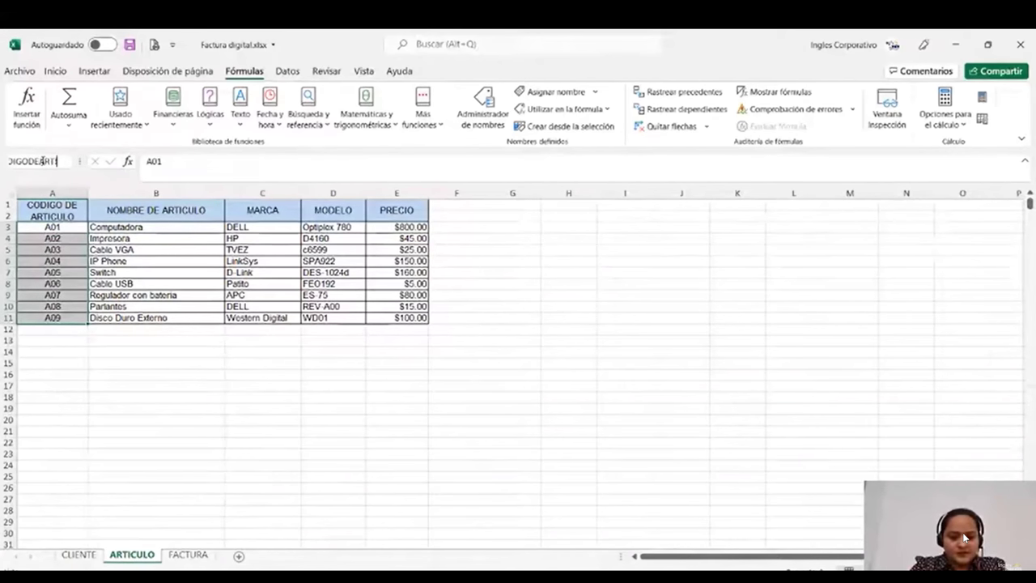
type("ICULOS")
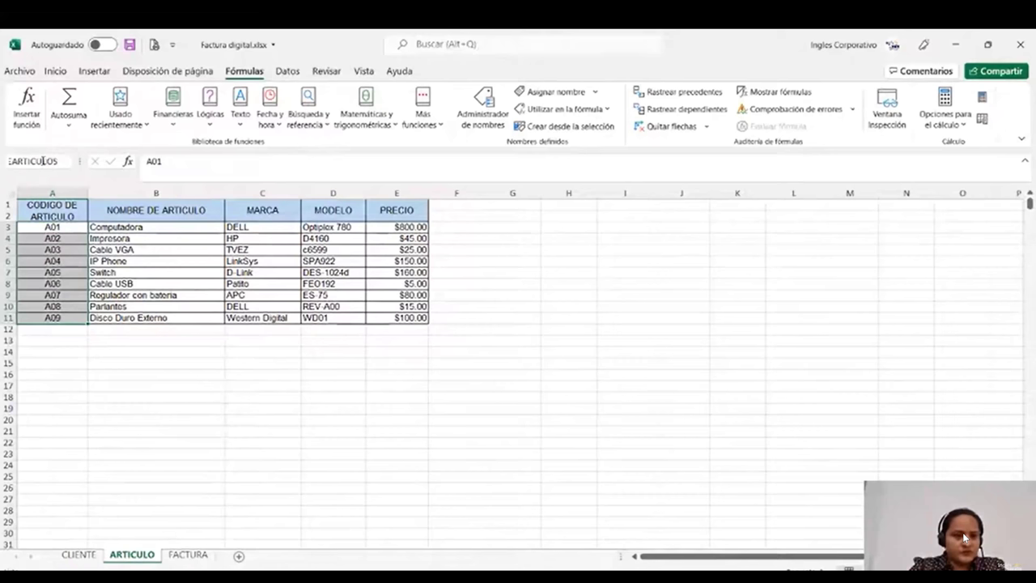
key("Return")
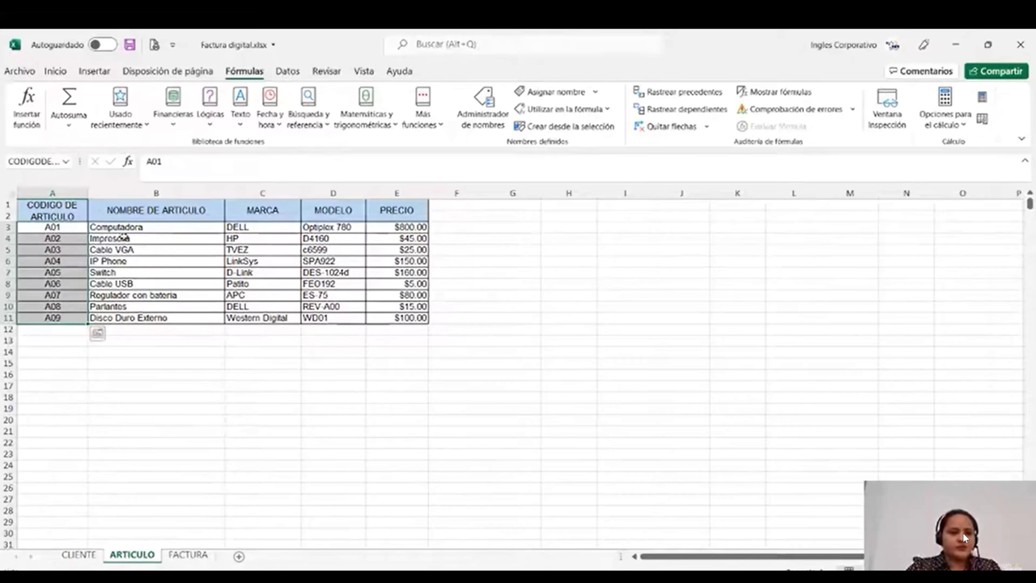
left_click(151, 401)
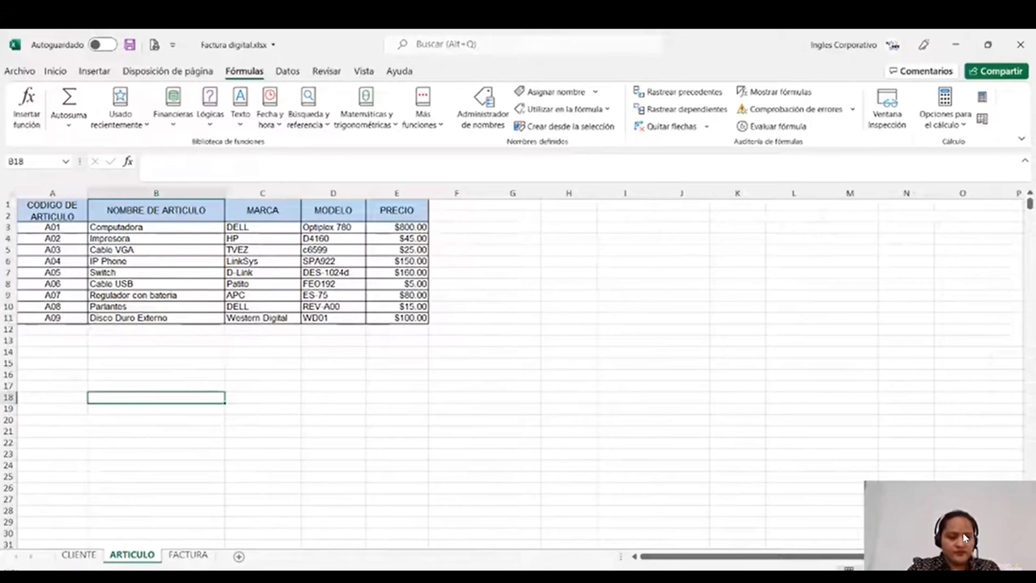
key("ctrl+Page_Down")
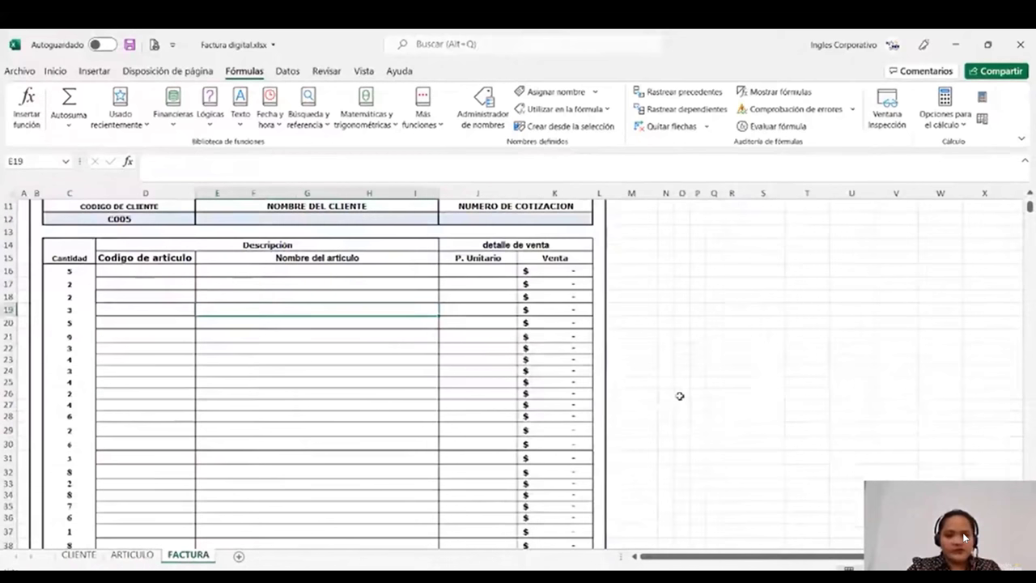
- Clear C005 from C12 and give it a List validation with source =CODIGODECLIENTE
scroll(680, 395, "up", 2)
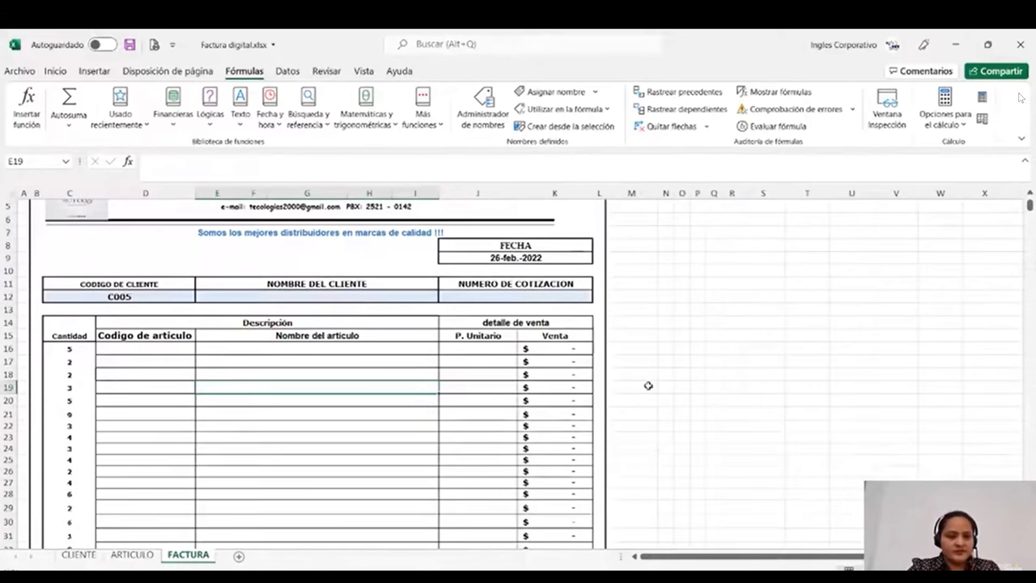
scroll(648, 385, "down", 1)
left_click(168, 257)
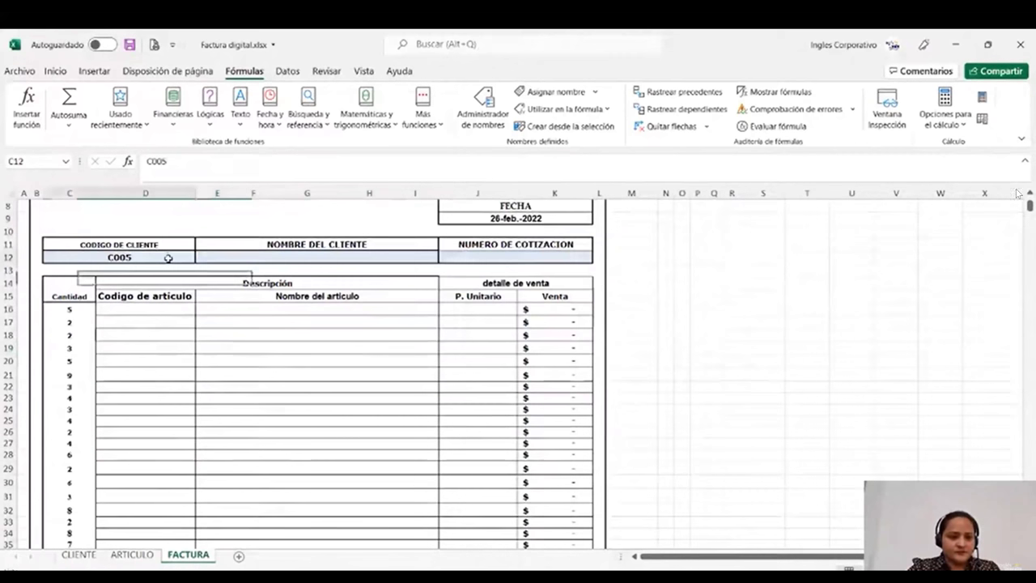
key("Delete")
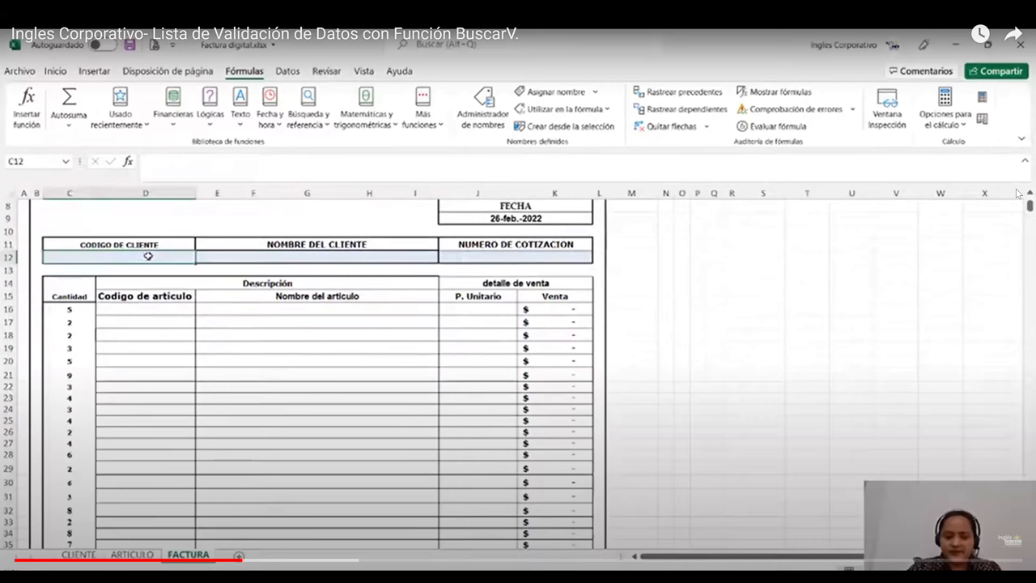
double_click(148, 256)
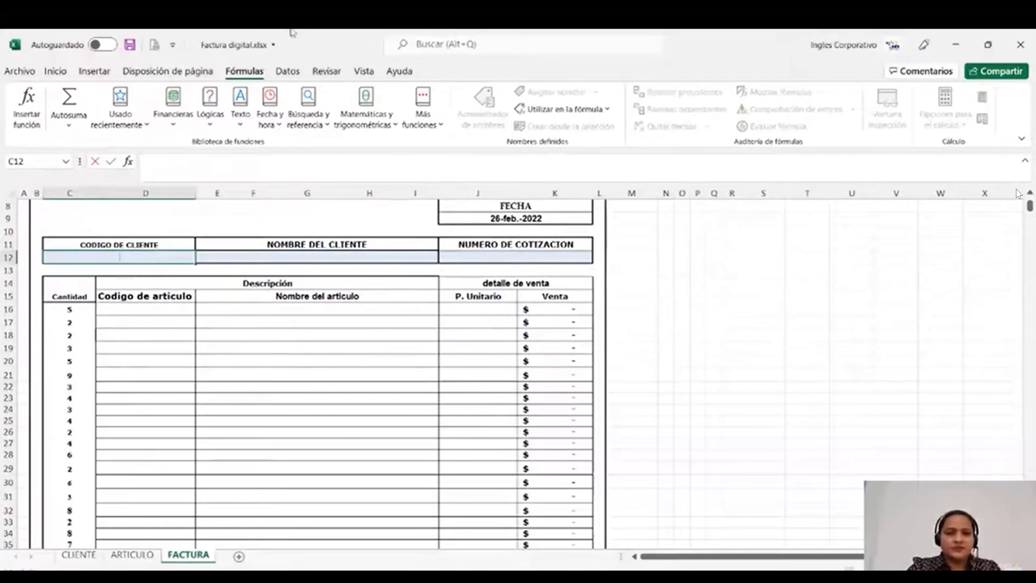
left_click(287, 71)
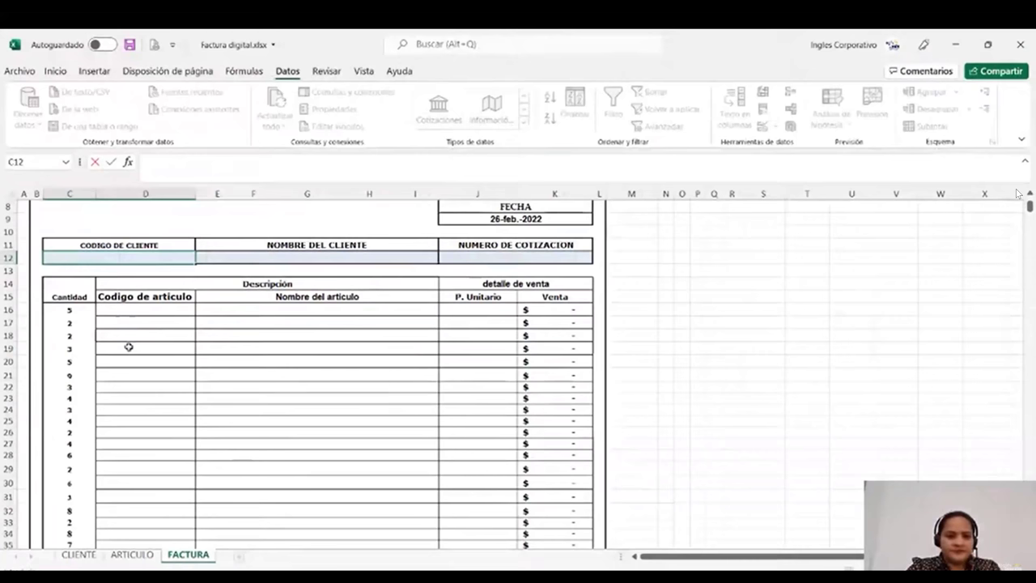
left_click(762, 127)
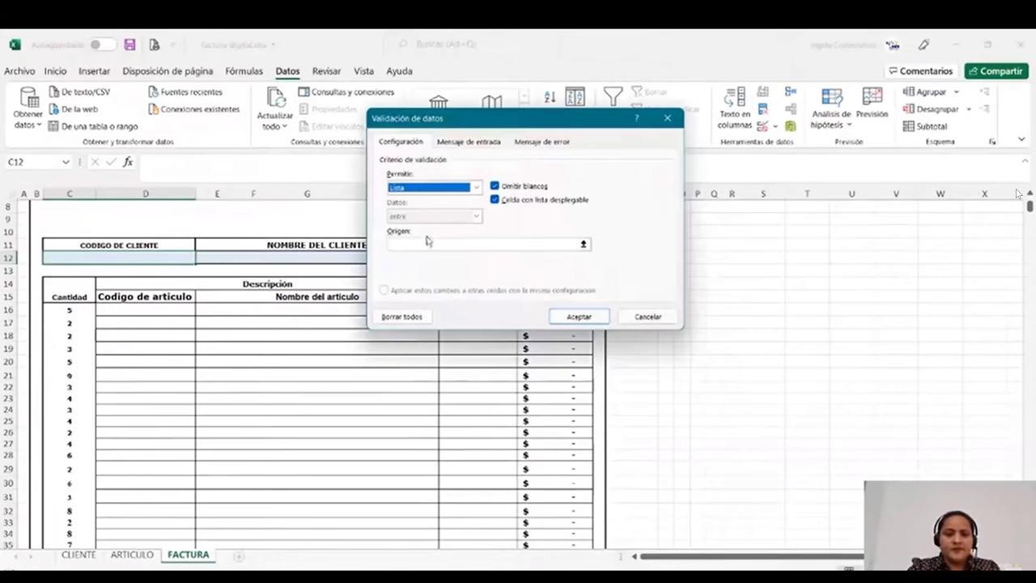
left_click(428, 242)
type("=")
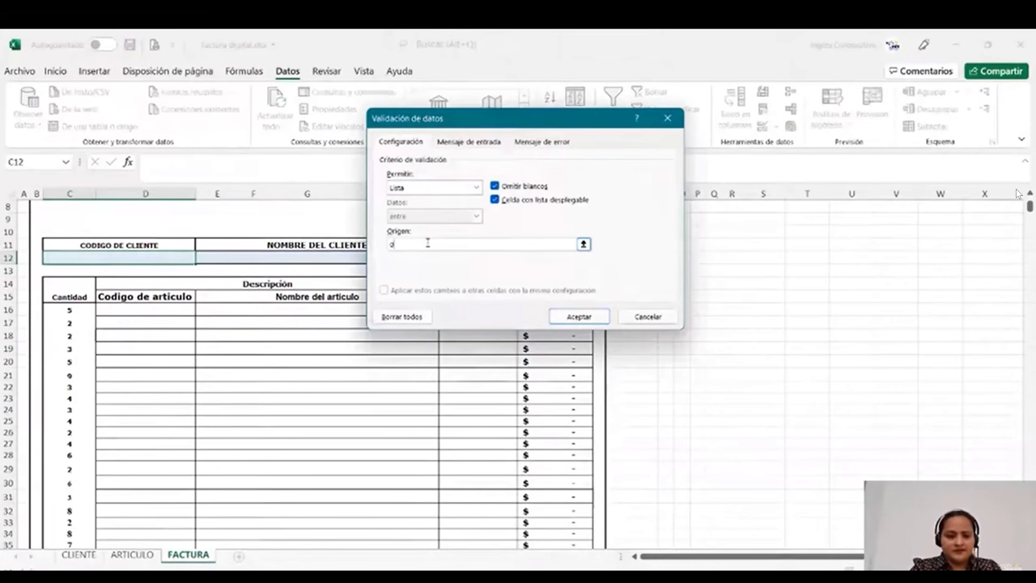
key("BackSpace")
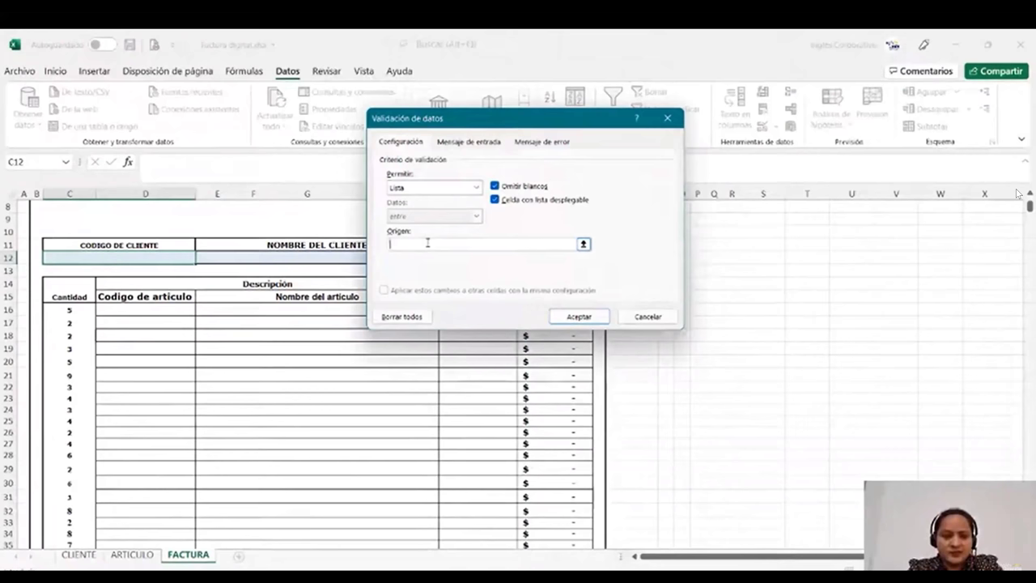
type("=codig")
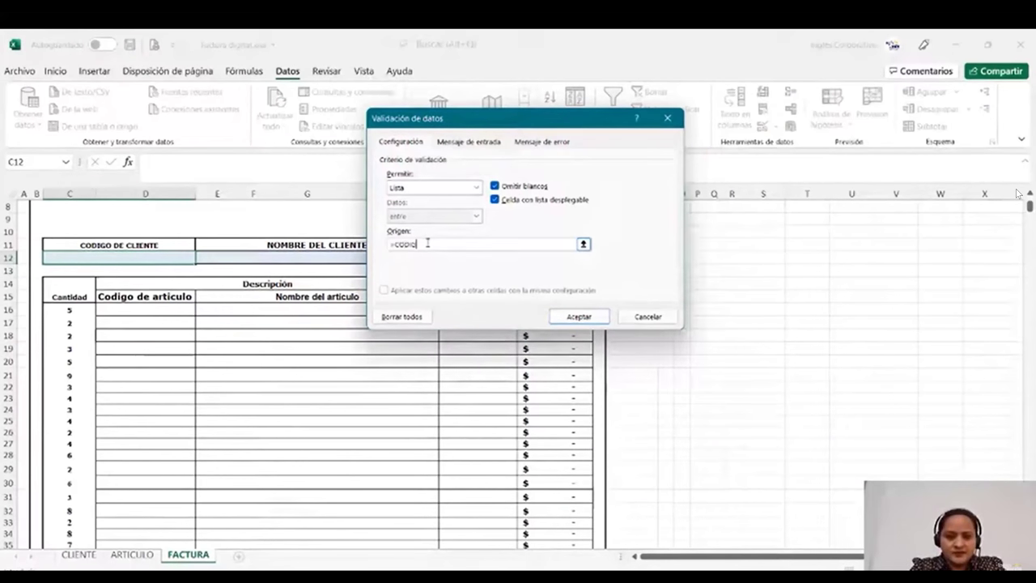
type("ocl")
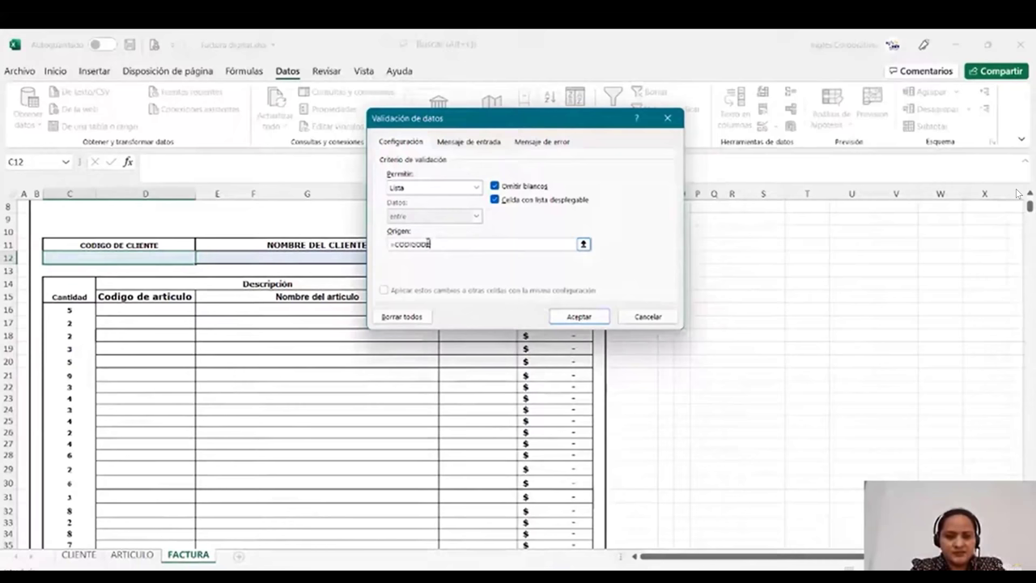
type("ie")
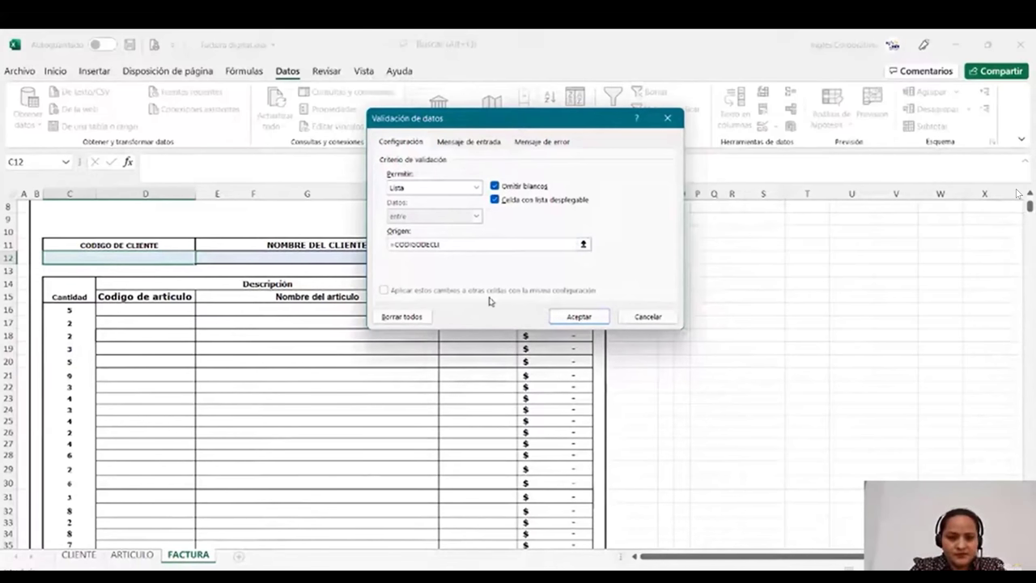
type("NTE")
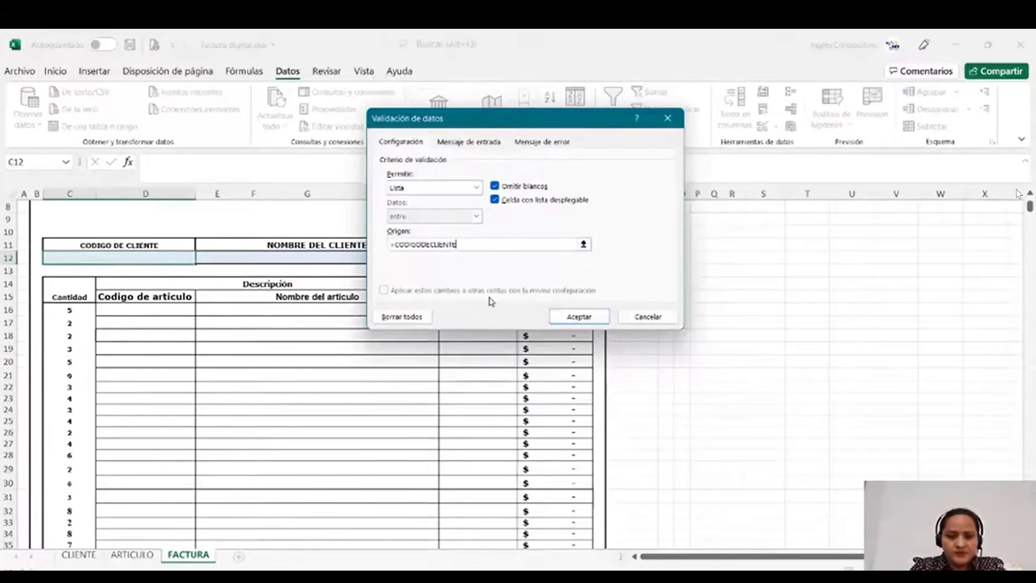
left_click(573, 317)
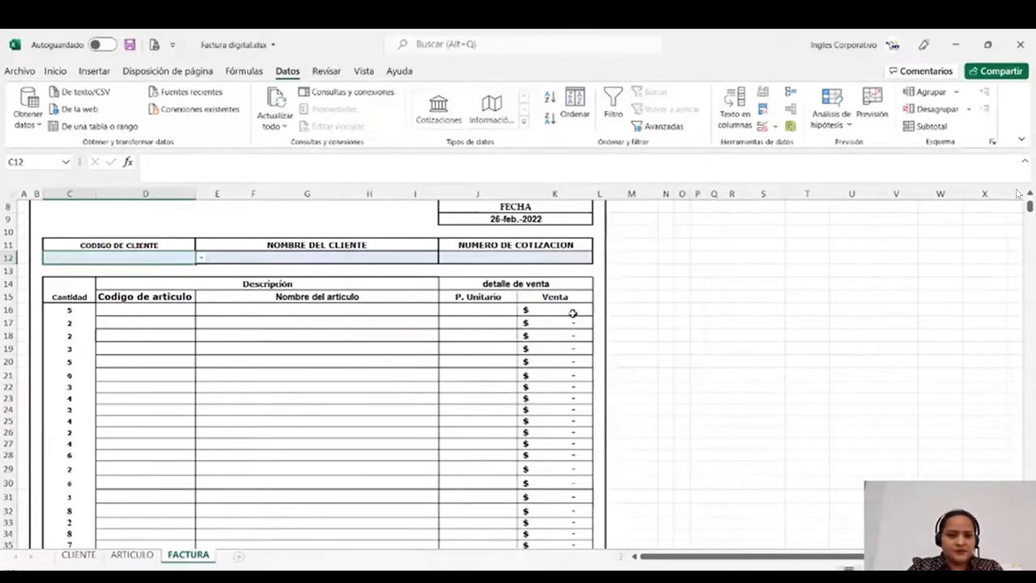
- Pick a client code from C12's new dropdown, then select item-code cells D16 to D37
left_click(201, 258)
left_click(117, 287)
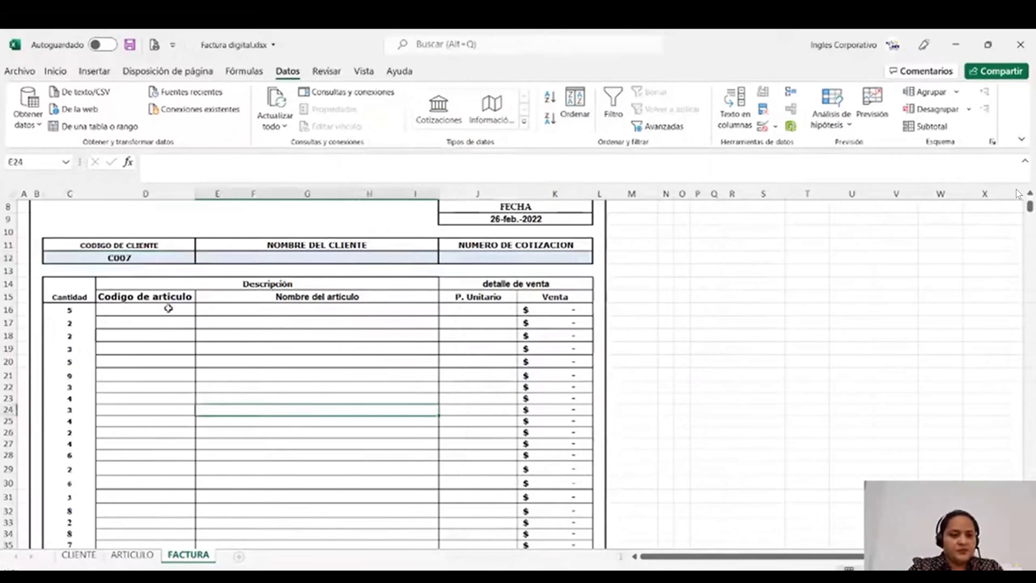
left_click_drag(168, 308, 194, 308)
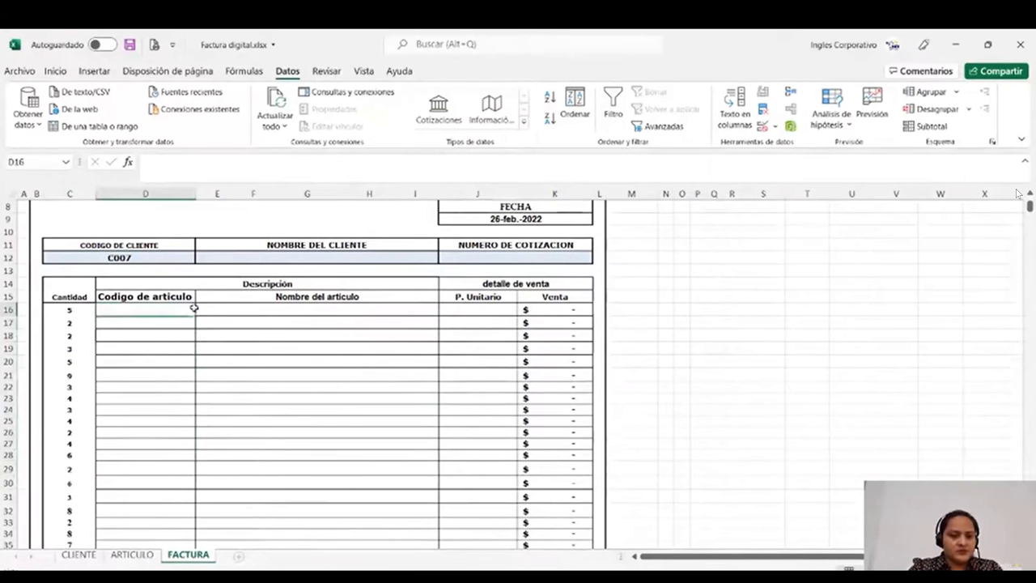
left_click(243, 387)
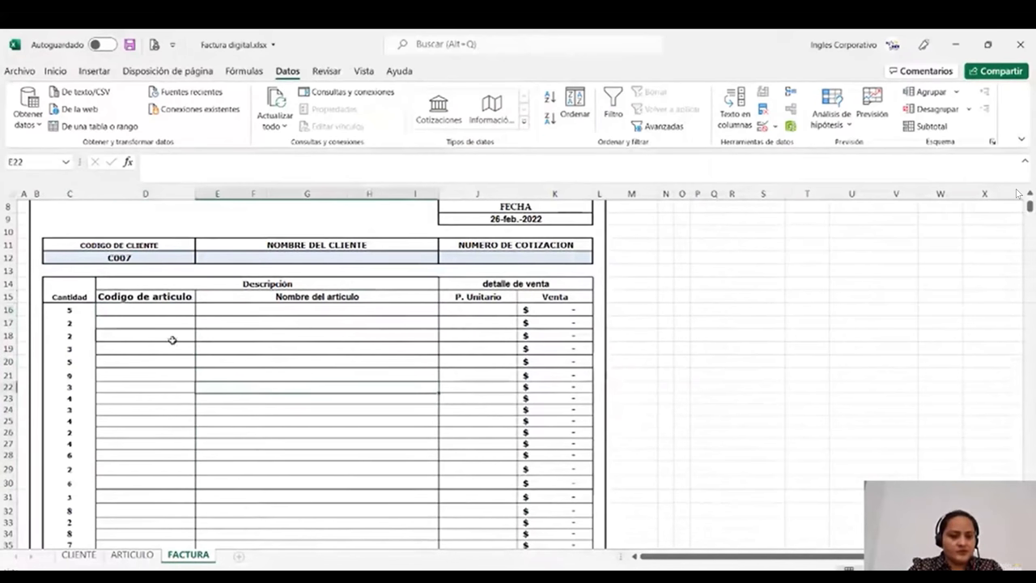
left_click_drag(146, 311, 161, 538)
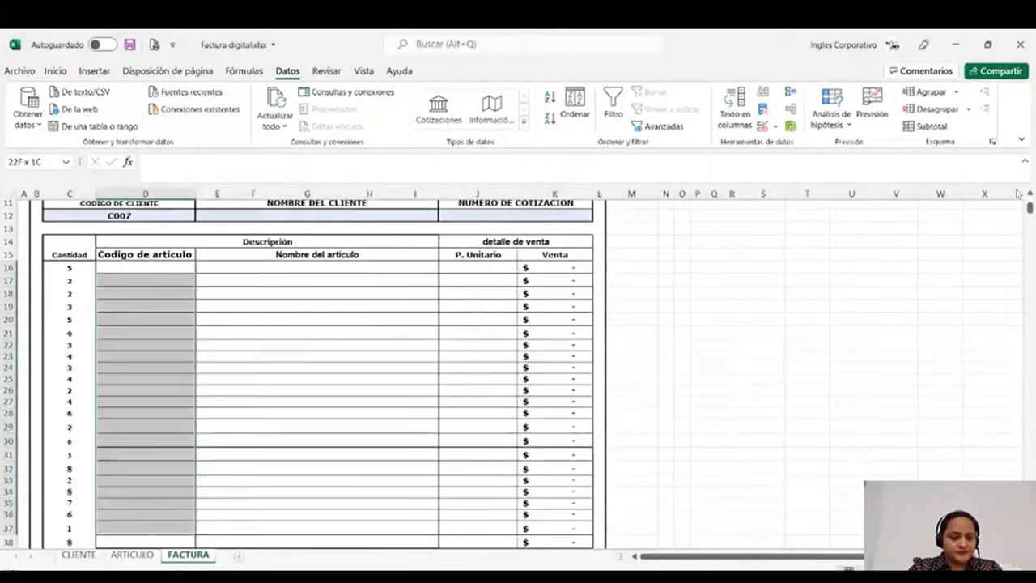
scroll(385, 300, "down", 1)
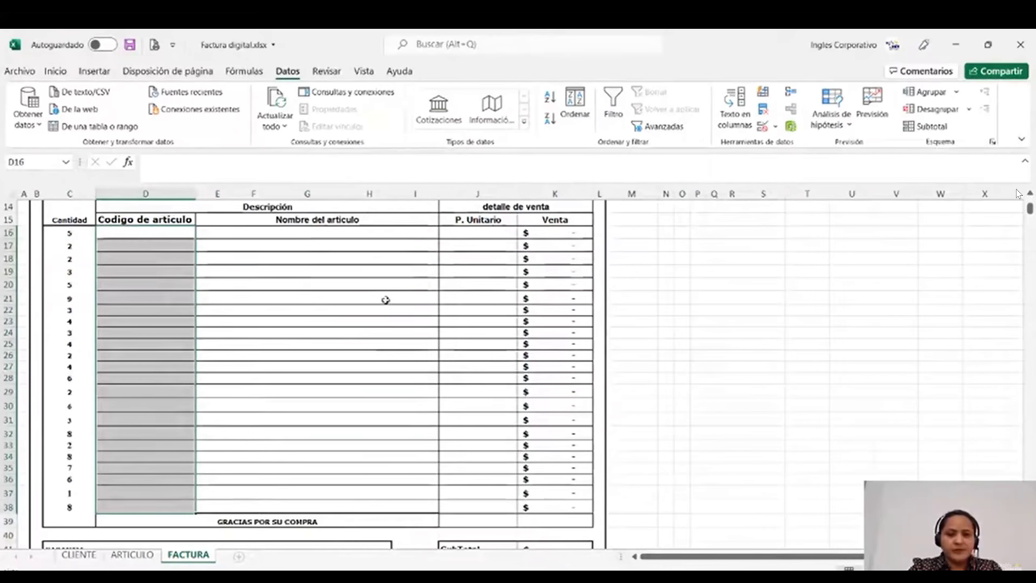
- Attempt a list validation with source =CODIGODEARTICULO, then reset and cancel it after the range error
key("alt+d+l")
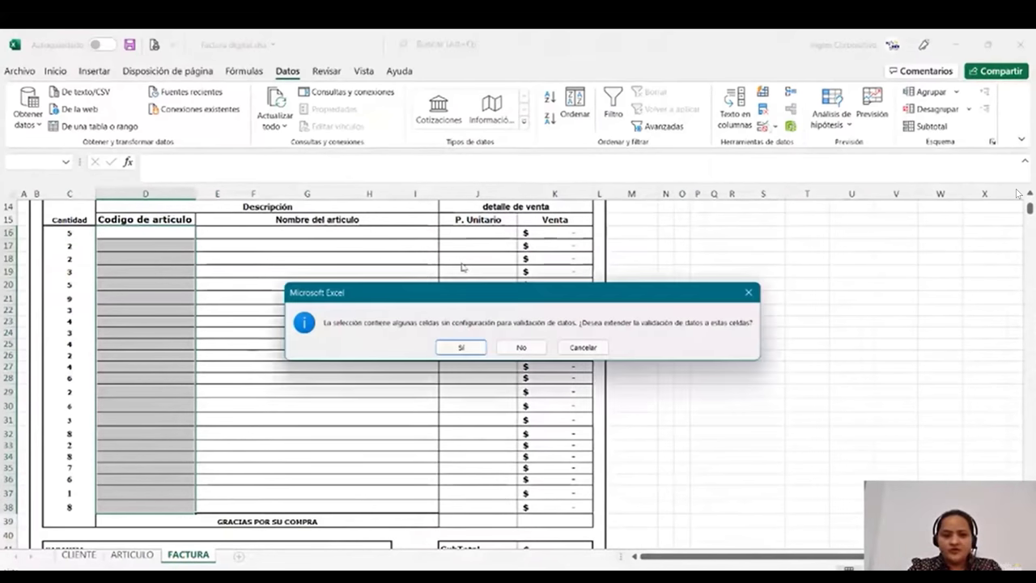
left_click(462, 347)
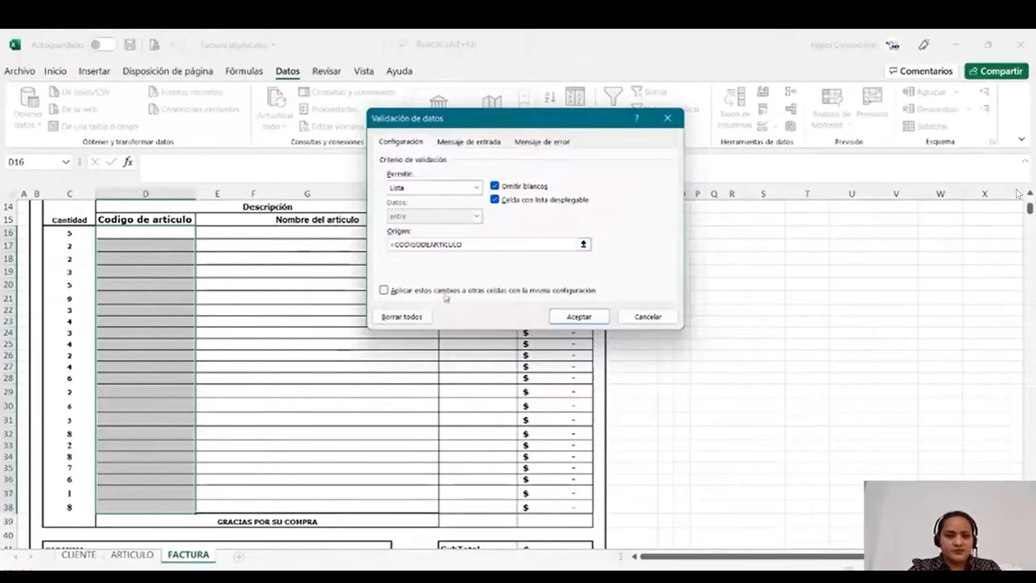
left_click(597, 318)
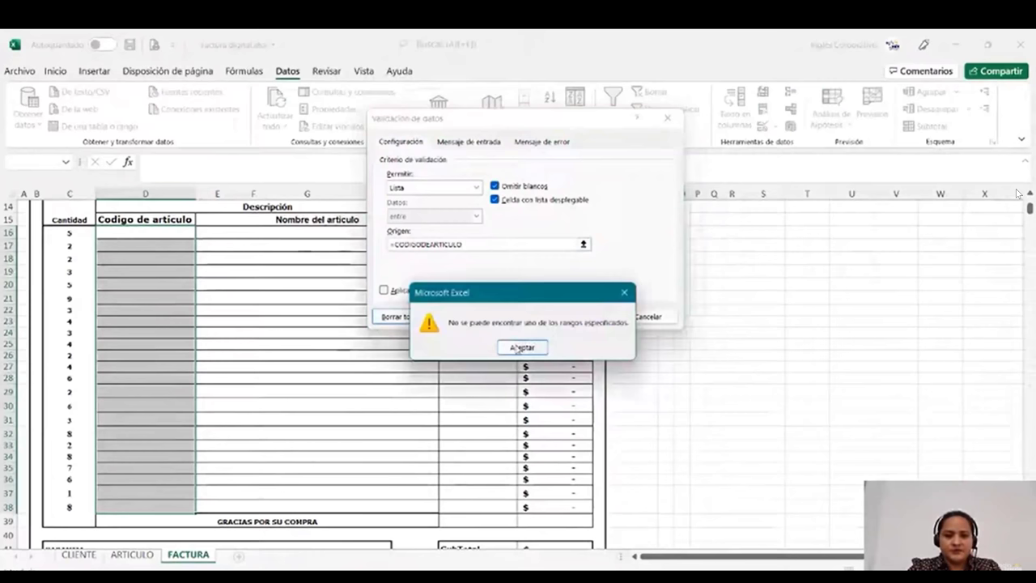
left_click(520, 347)
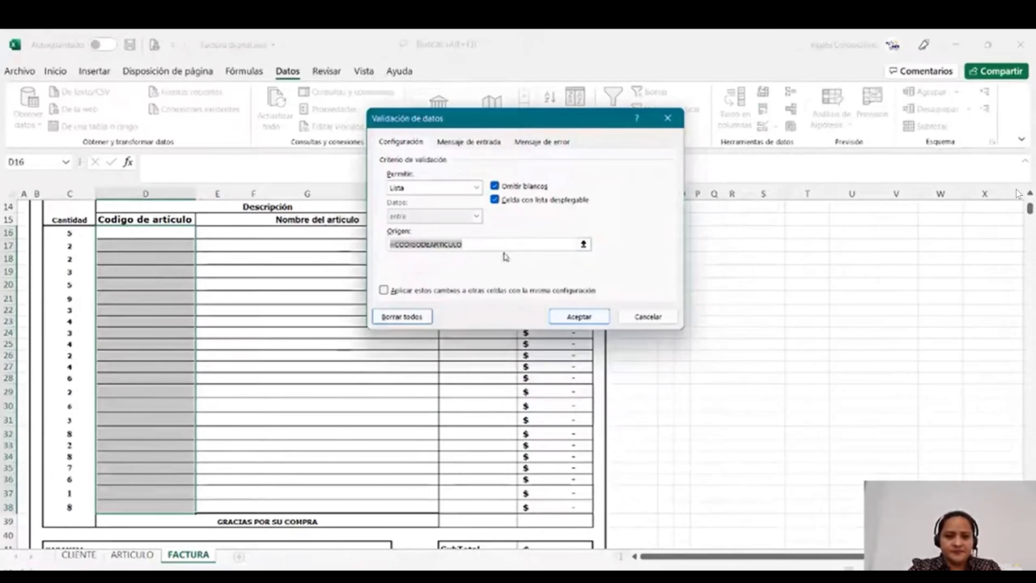
key("BackSpace")
type("=")
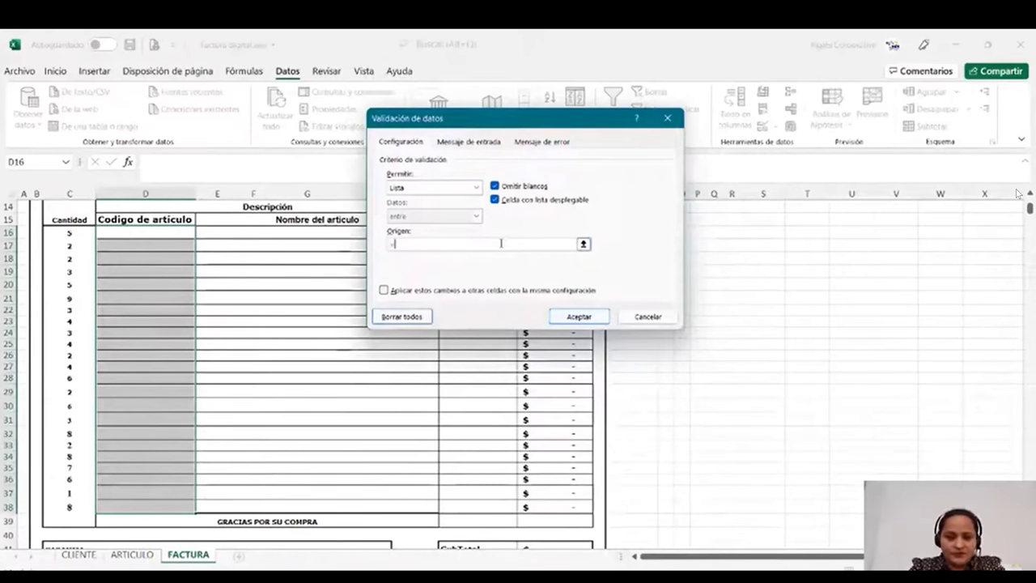
type("CODIGOD")
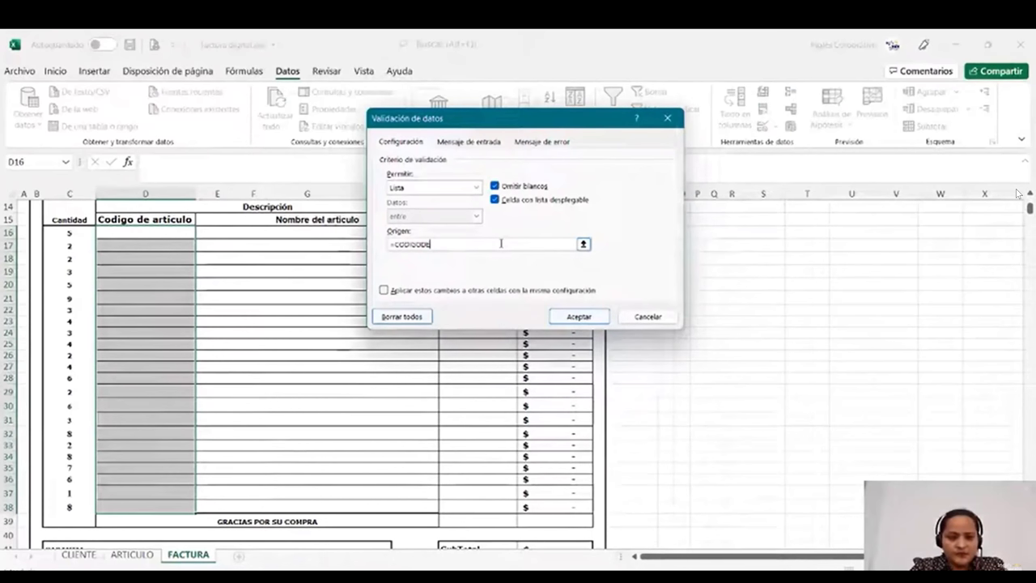
type("EAR")
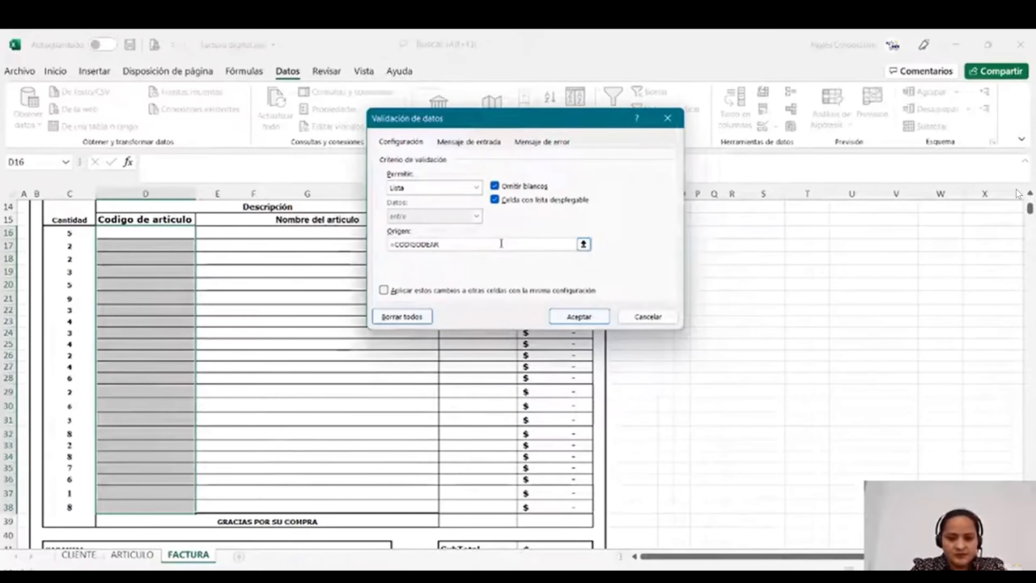
type("TI")
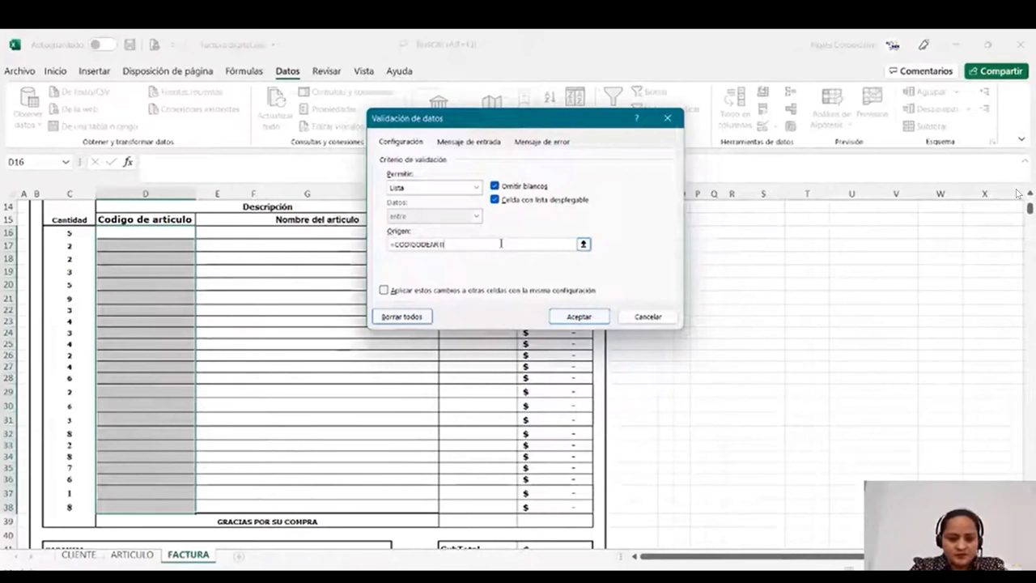
type("CULO")
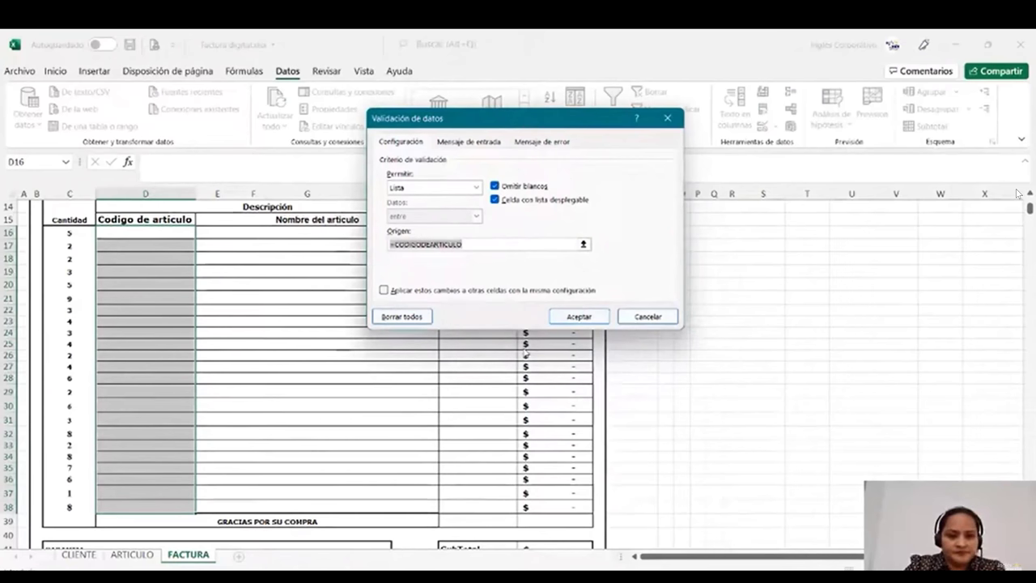
left_click(416, 318)
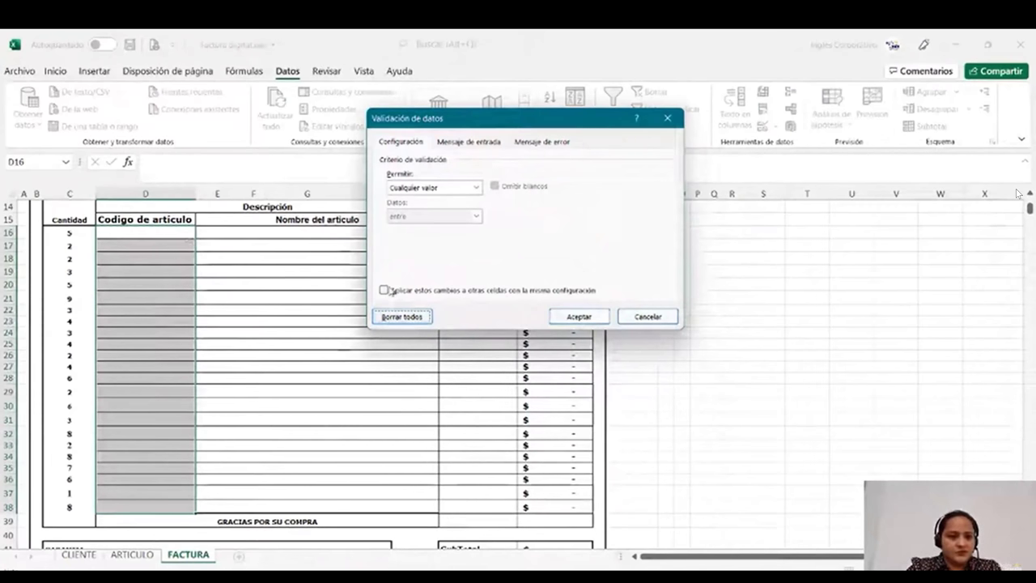
key("Escape")
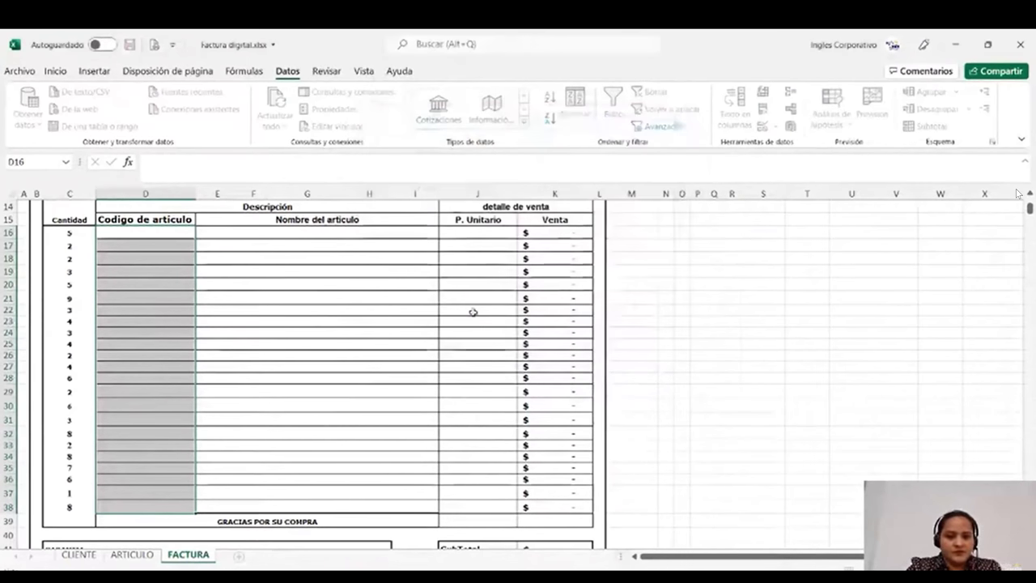
left_click(146, 271)
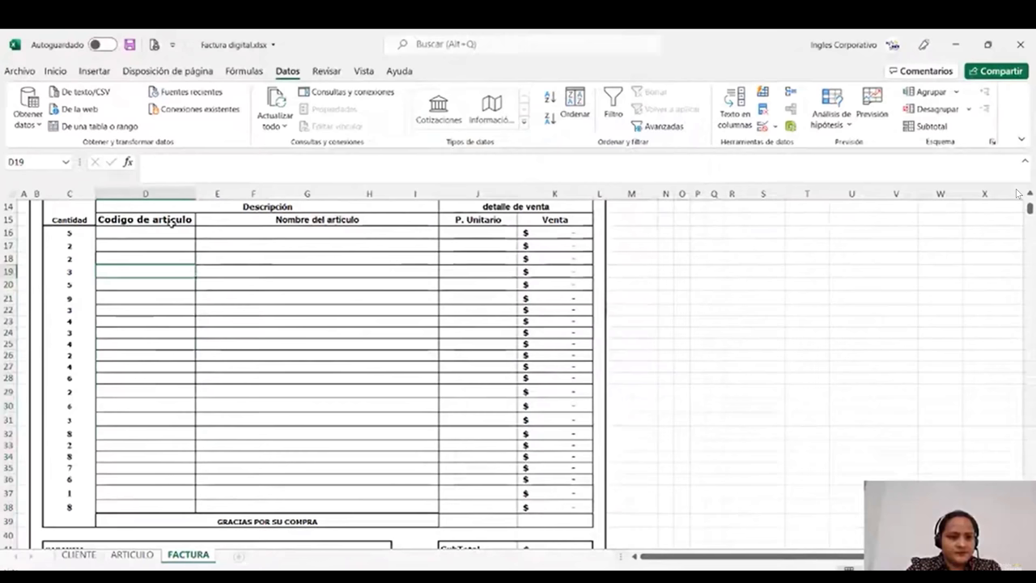
- Apply a List validation with source =CODIGODEARTICULO to D16:D37, accepting past the range error
left_click_drag(146, 234, 146, 493)
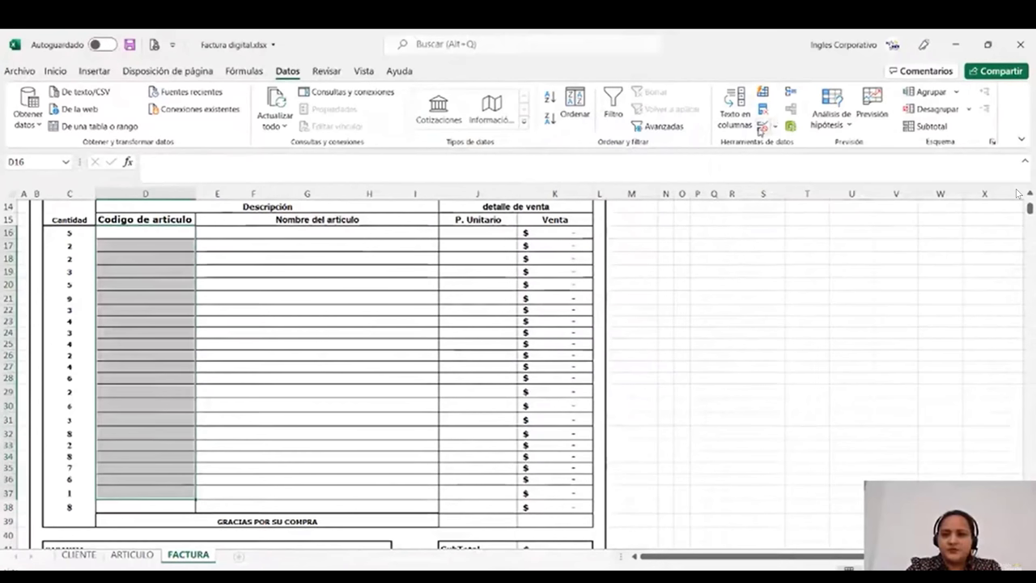
left_click(762, 127)
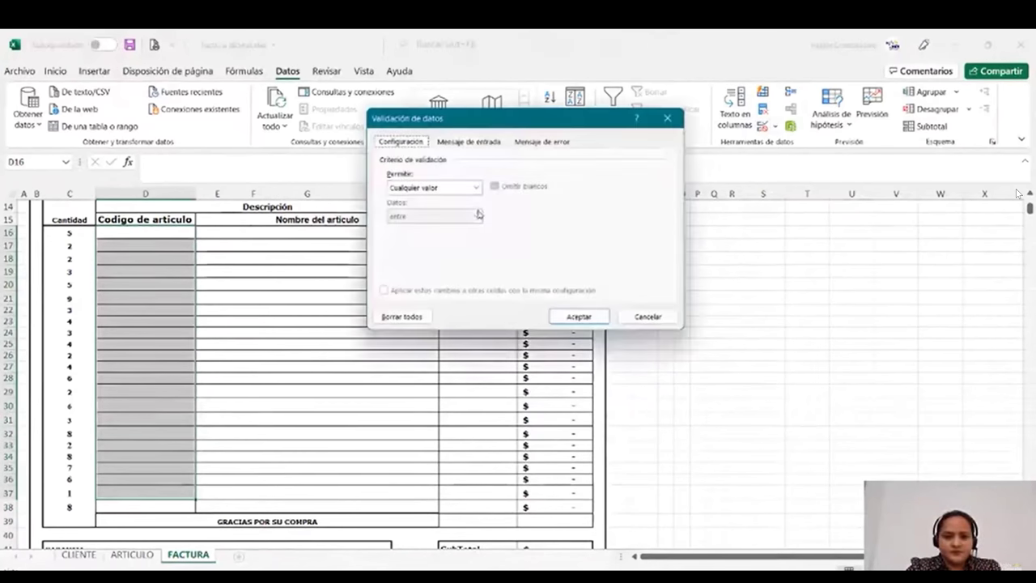
left_click(476, 187)
left_click(422, 233)
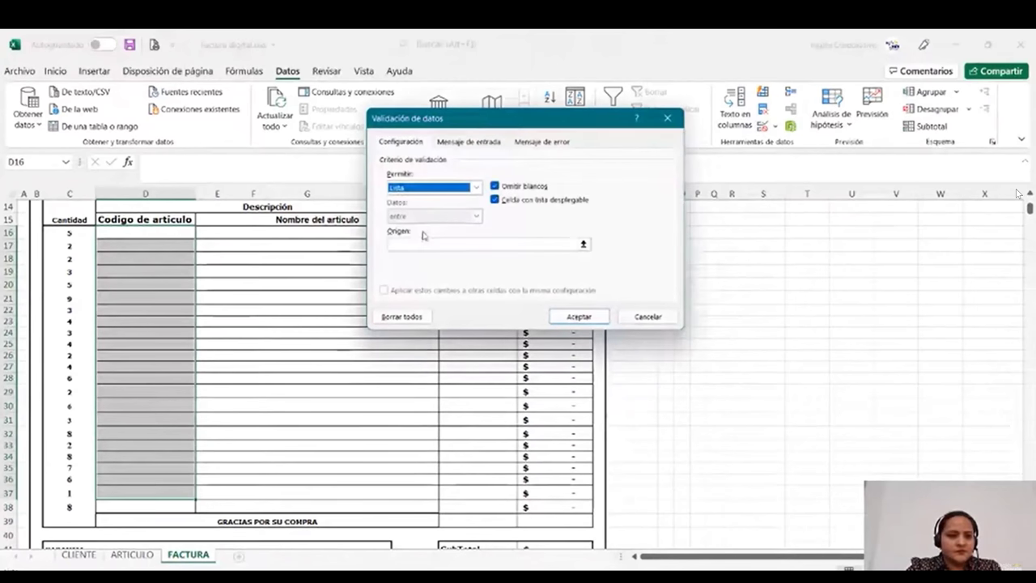
left_click(550, 243)
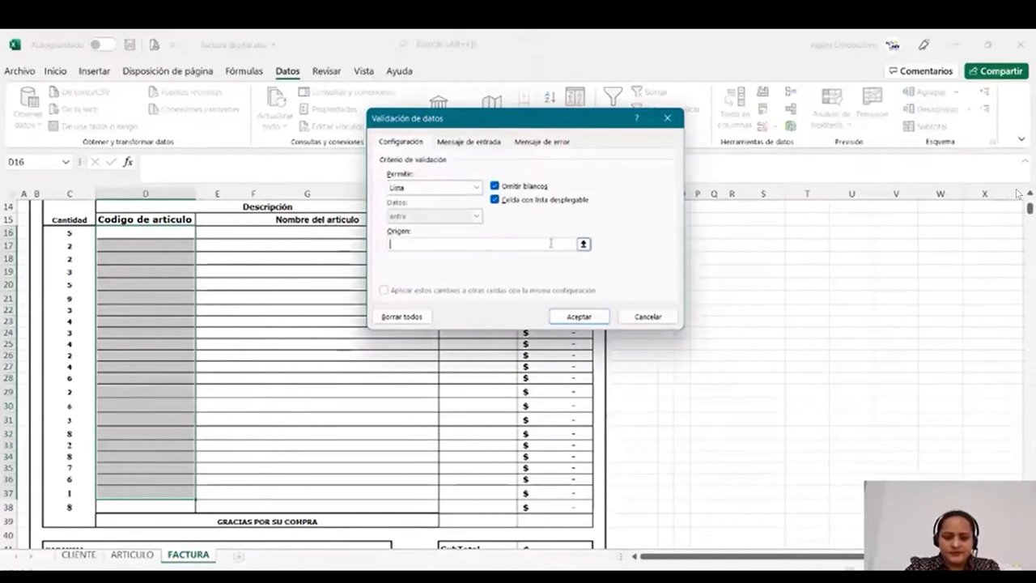
type("=")
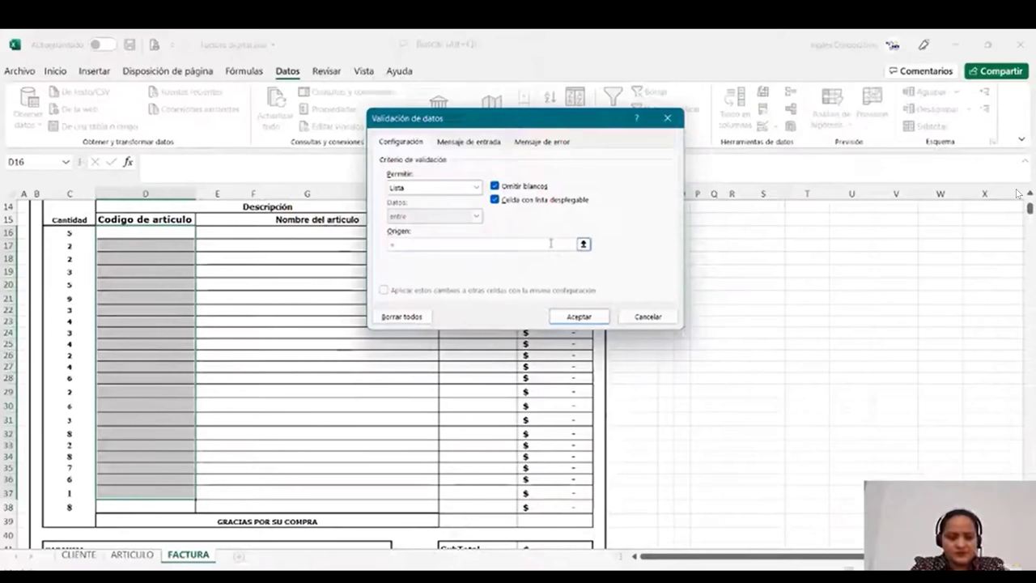
type("CODIGODEARTICUL")
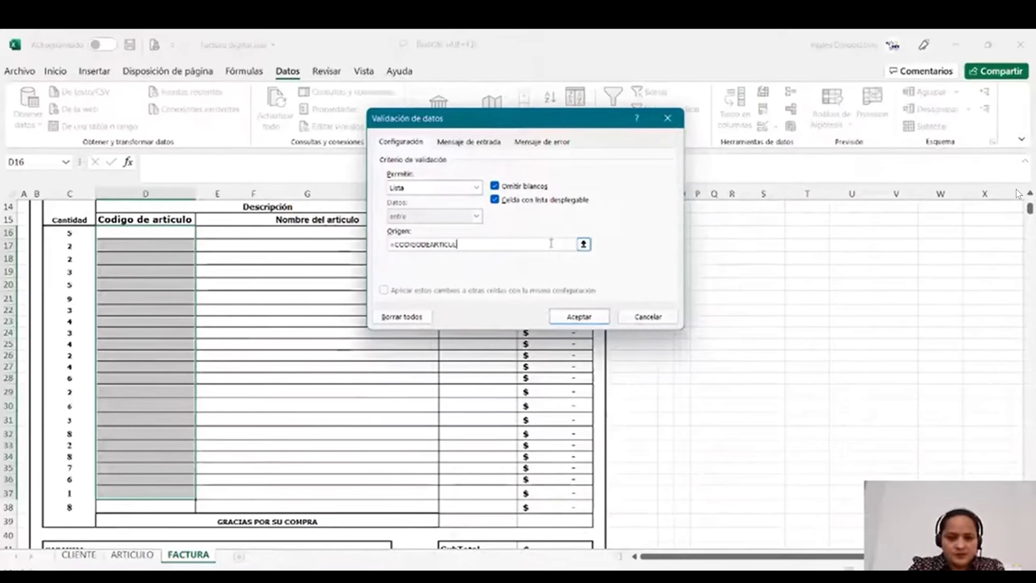
type("O")
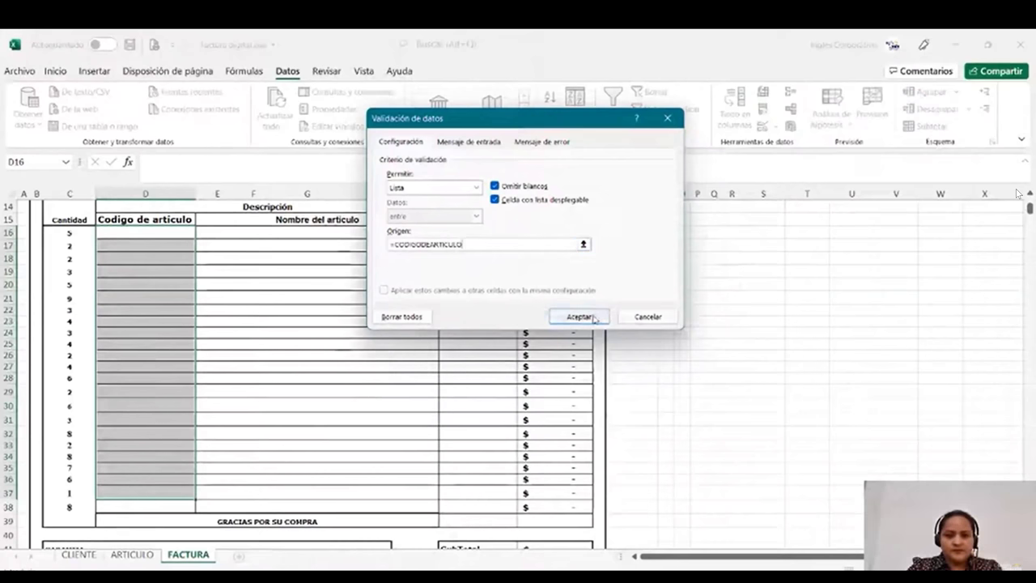
left_click(595, 318)
key("Return")
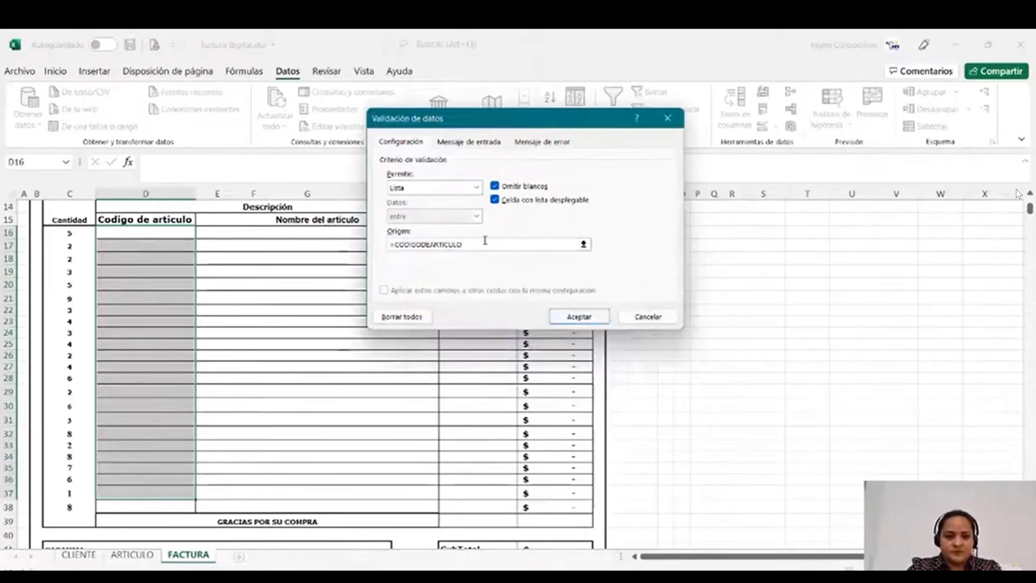
left_click(573, 316)
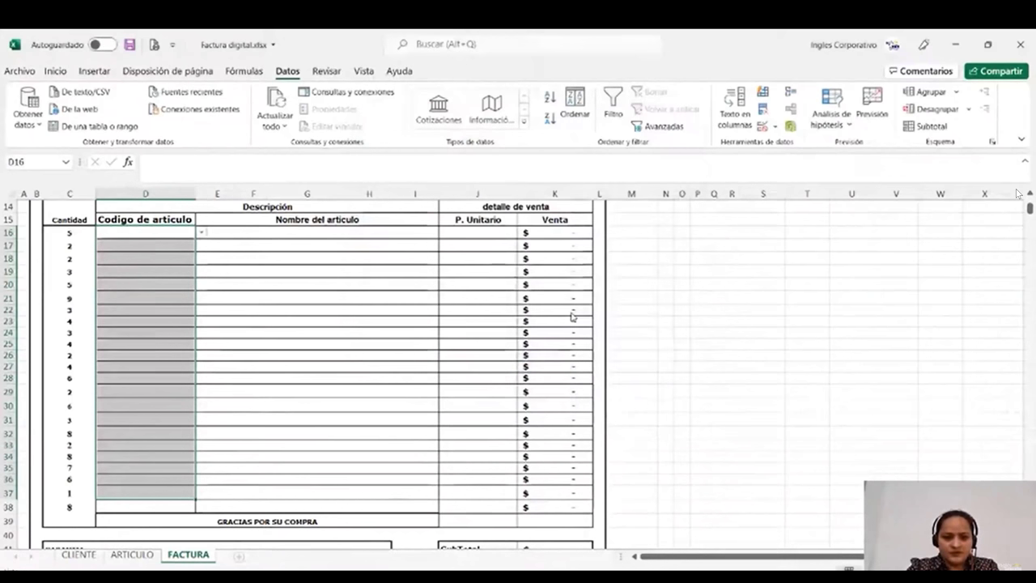
- Choose article code A03 for D16 from its dropdown list
left_click(174, 311)
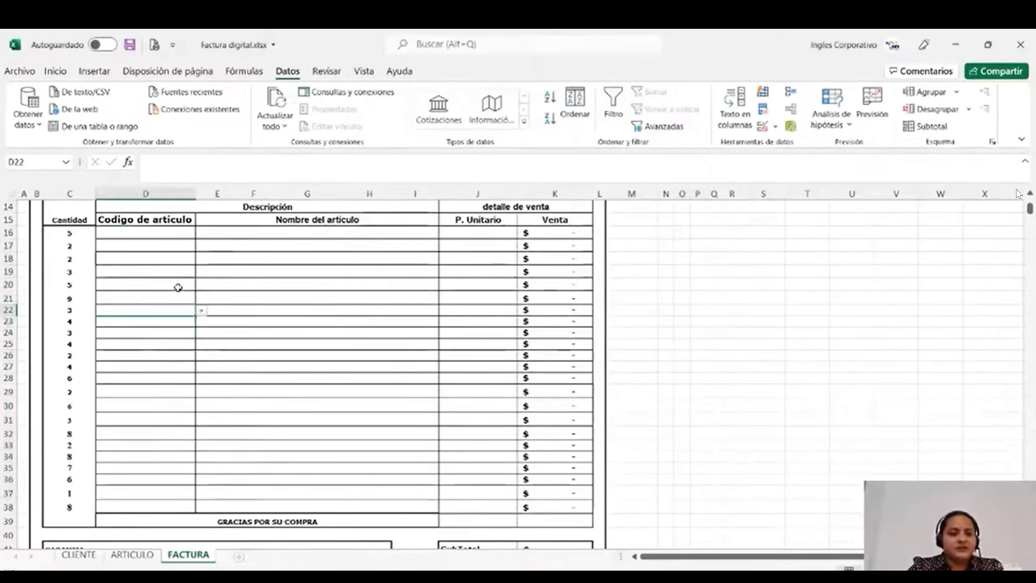
left_click(191, 246)
type("A03")
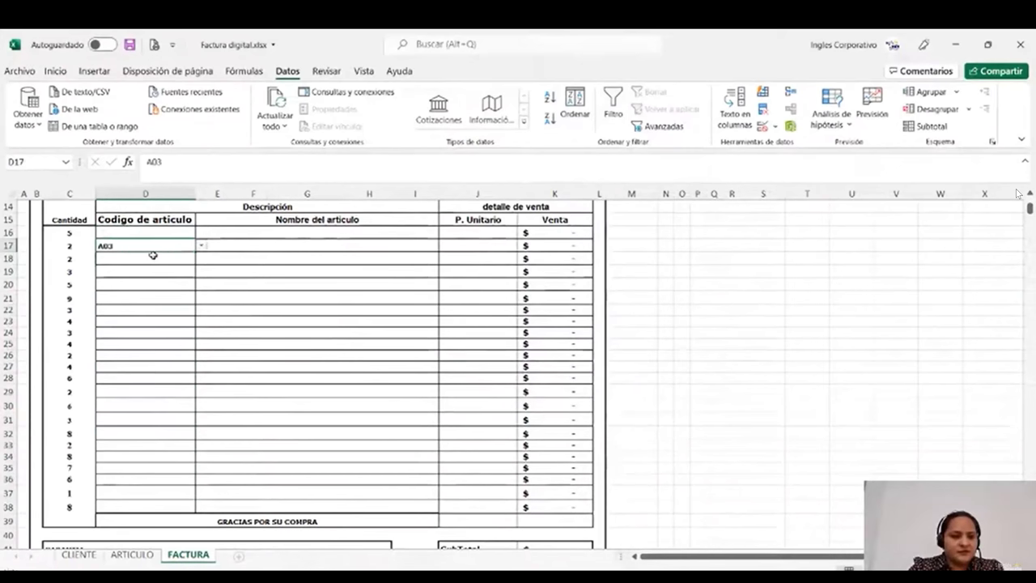
left_click(184, 237)
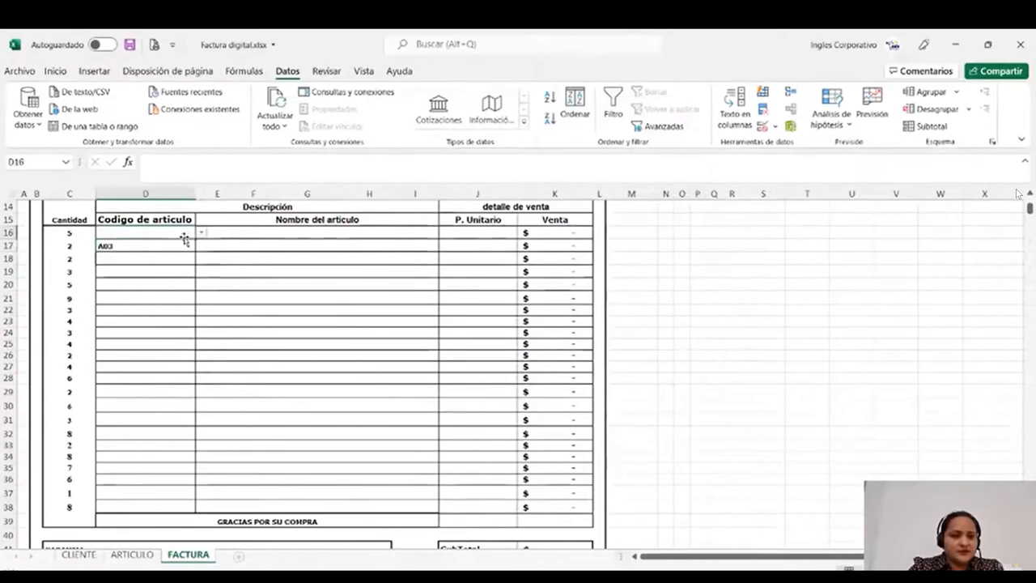
left_click(201, 233)
left_click(154, 262)
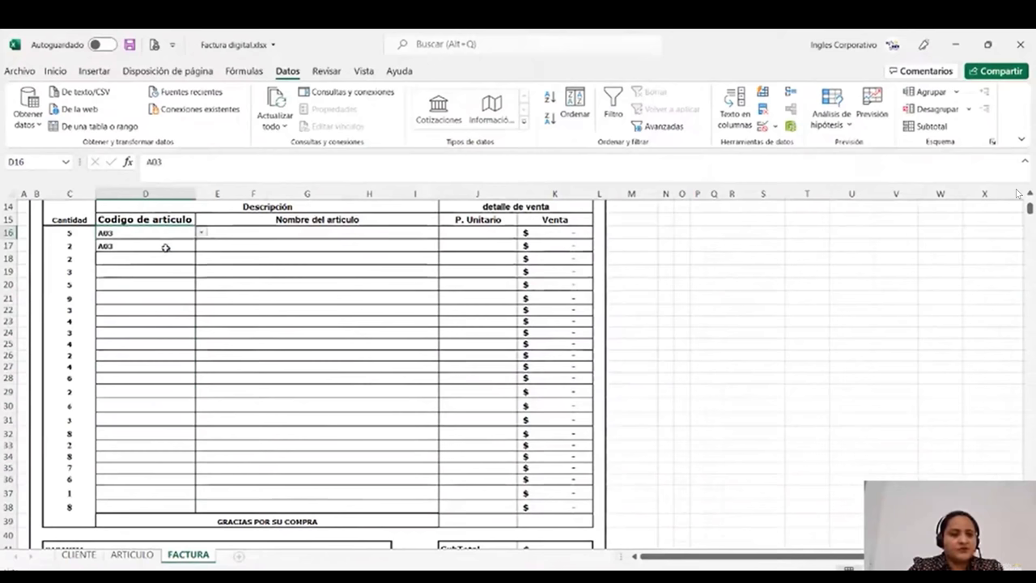
- Choose article code A04 for D17 from its dropdown list
left_click(166, 247)
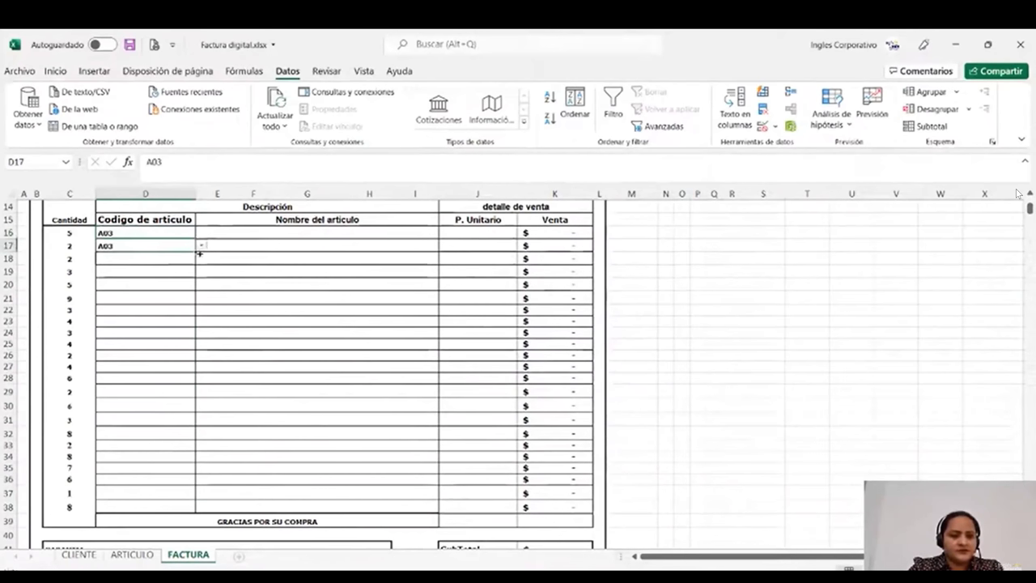
left_click(200, 244)
left_click(146, 276)
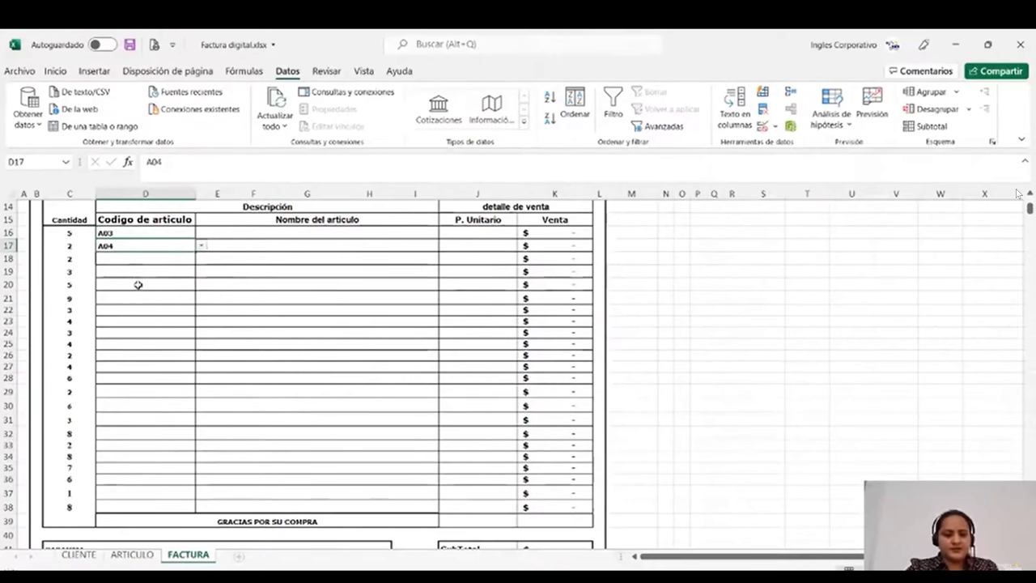
scroll(138, 284, "up", 3)
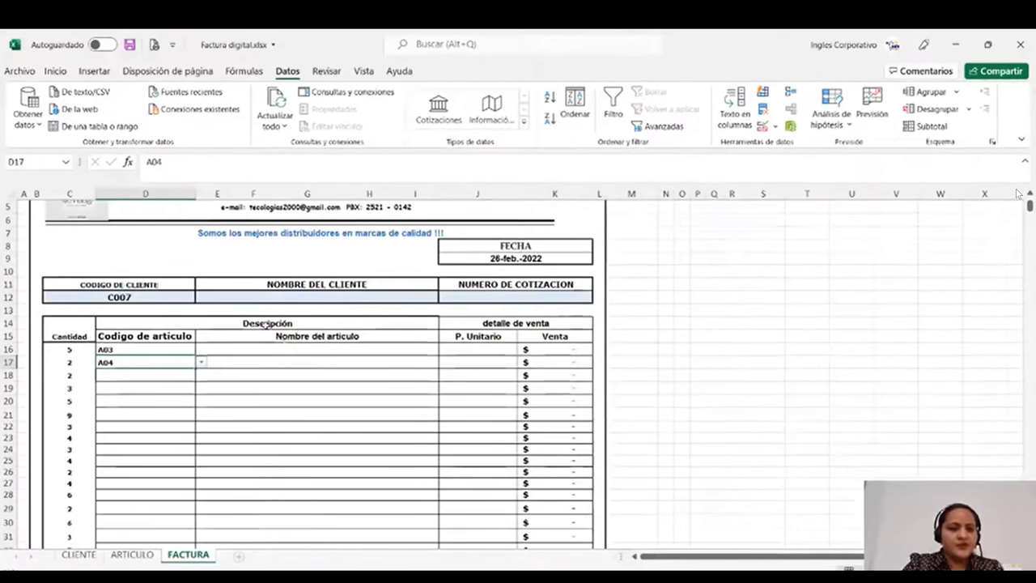
left_click(261, 431)
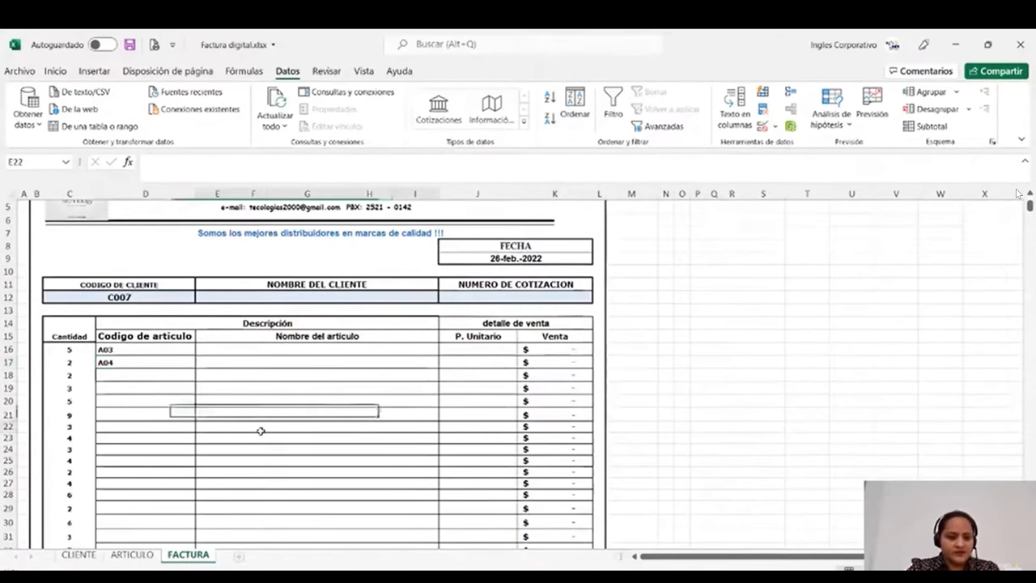
left_click(257, 298)
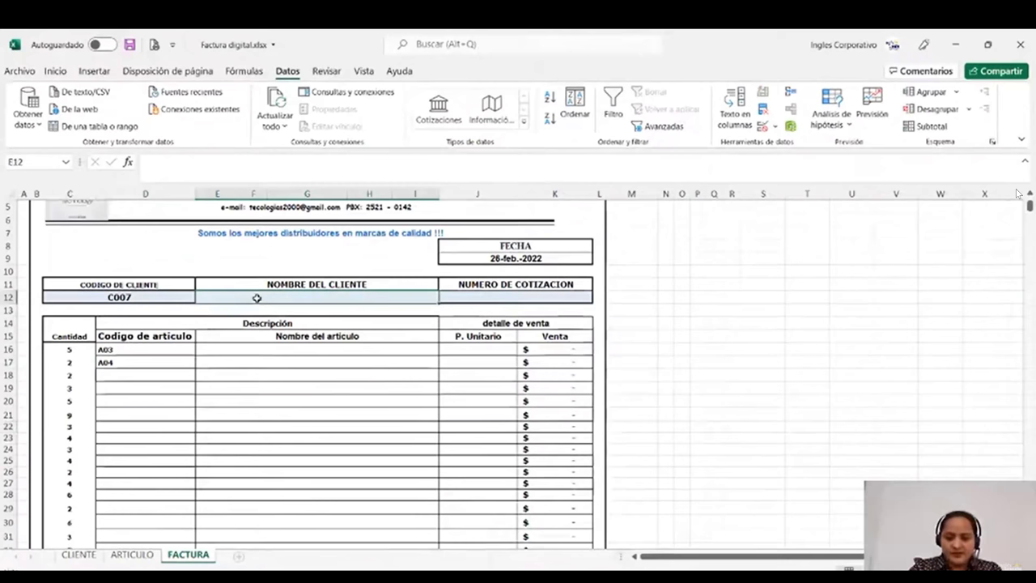
- Begin =BUSCARV(C12; in E12 using the BUSCARV autocomplete suggestion
type("=")
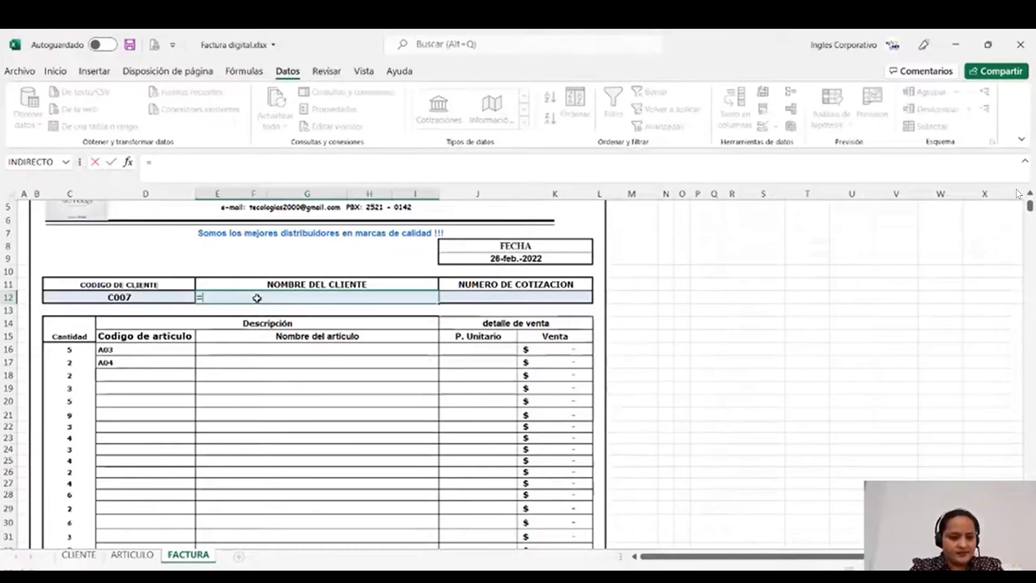
type("B")
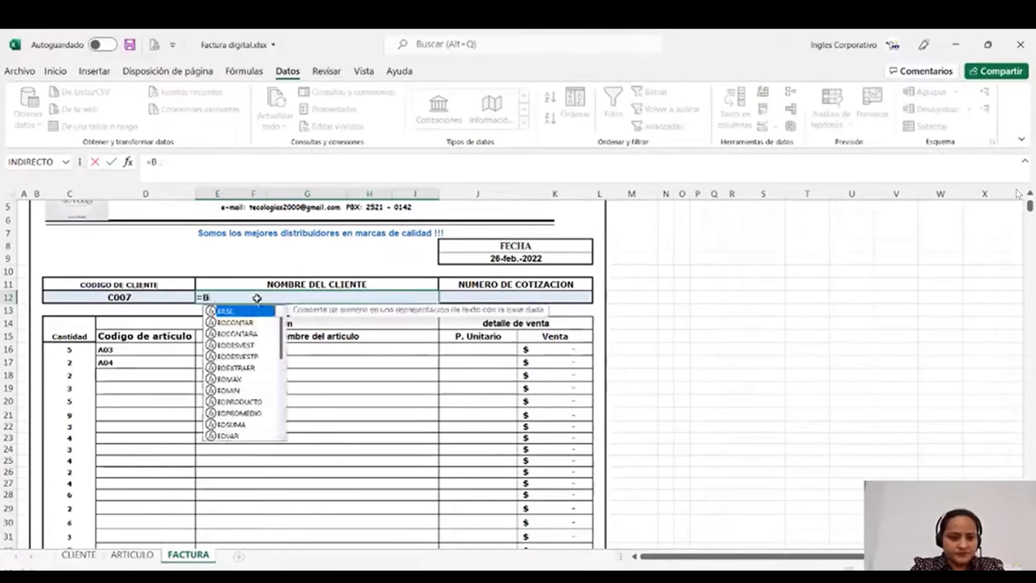
type("U")
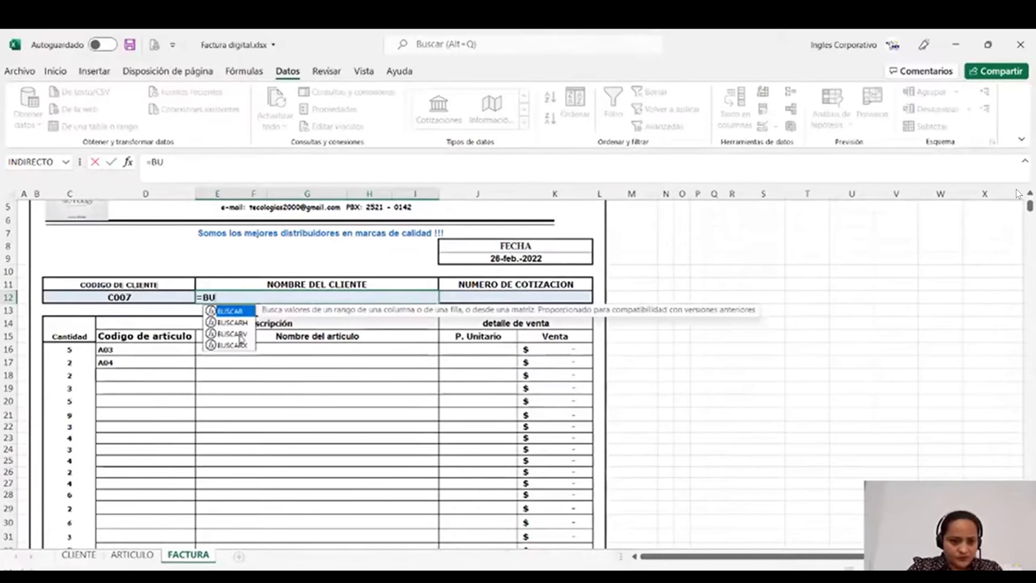
double_click(240, 336)
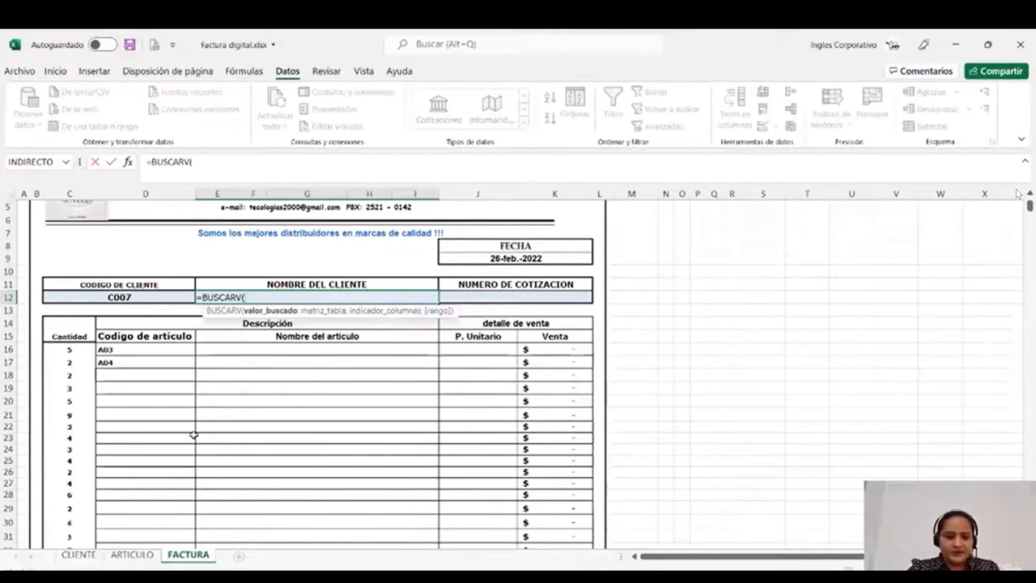
left_click(168, 297)
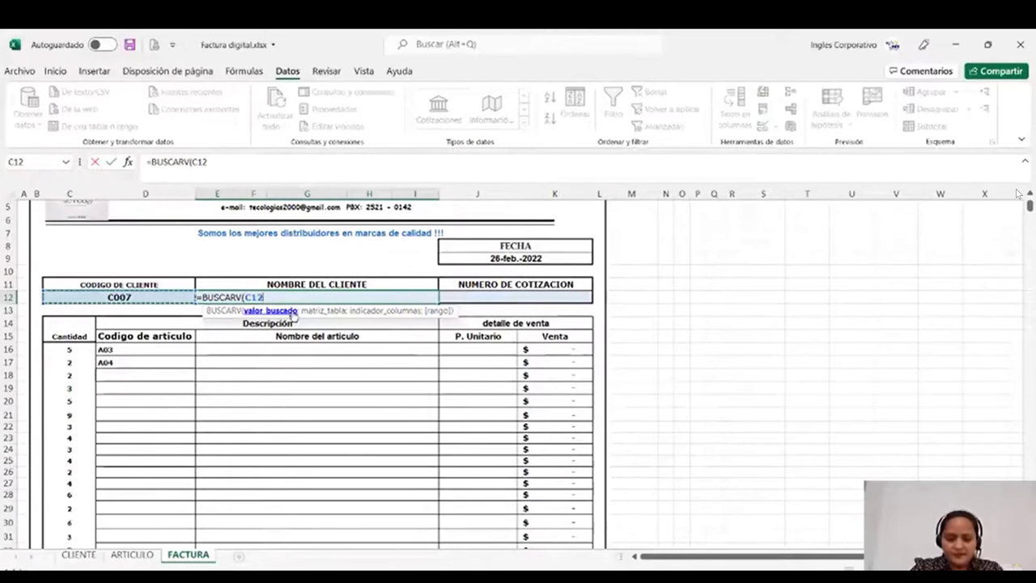
type(";")
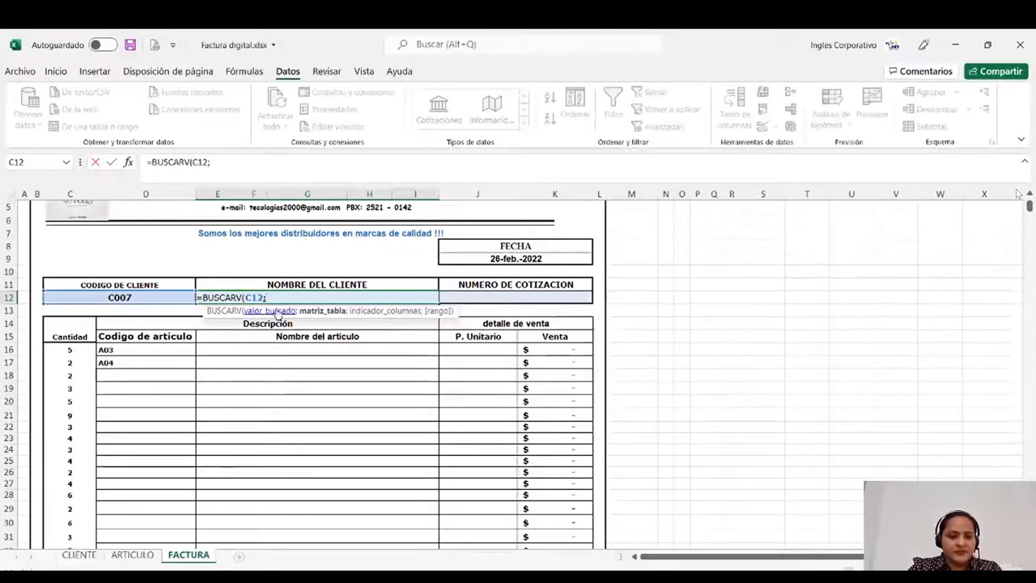
- Complete E12 as =BUSCARV(C12;CLIENTE!A1:G23;2;FALSO) so the client name appears
left_click(81, 555)
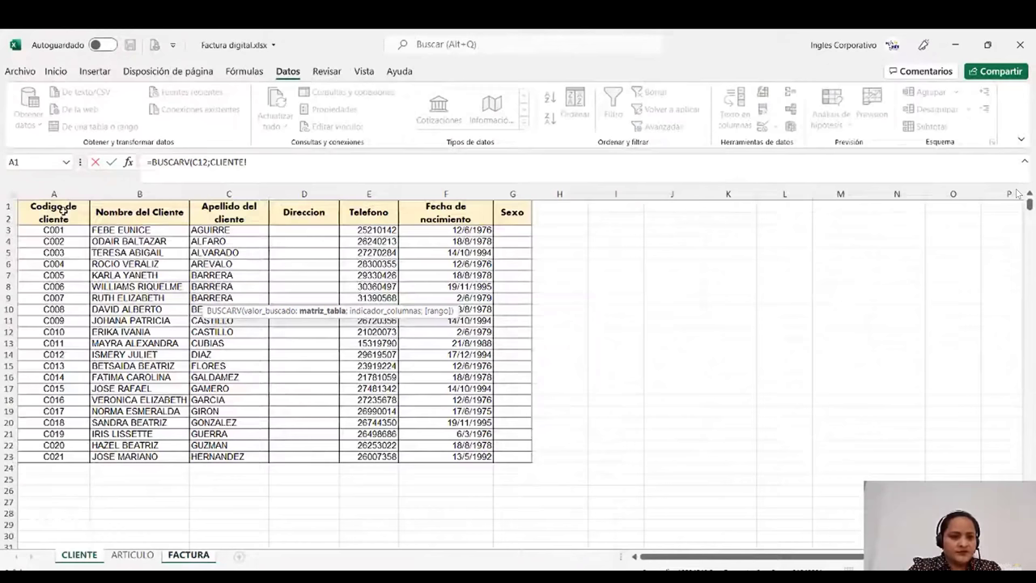
left_click_drag(63, 209, 513, 456)
type(";")
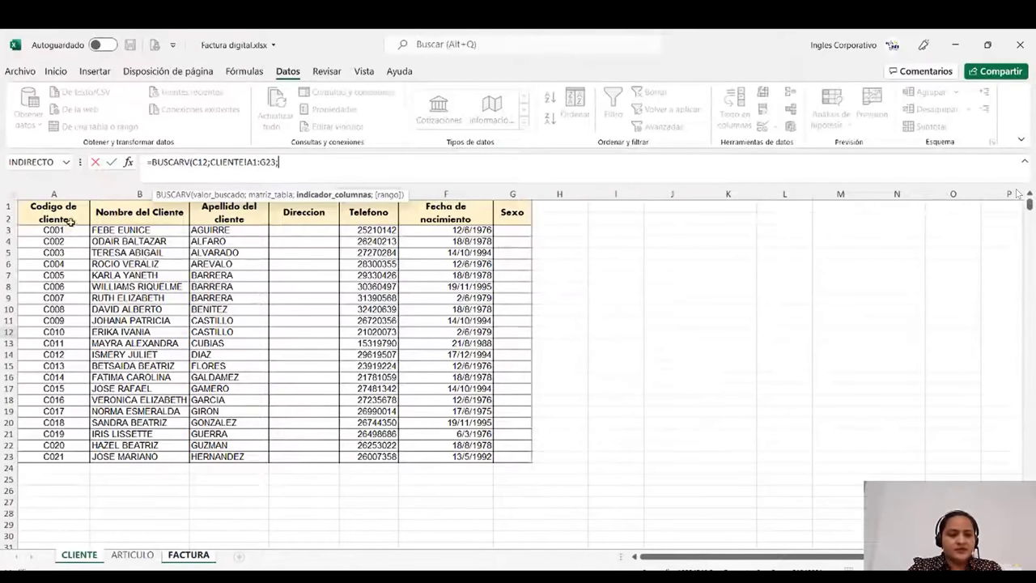
type("2")
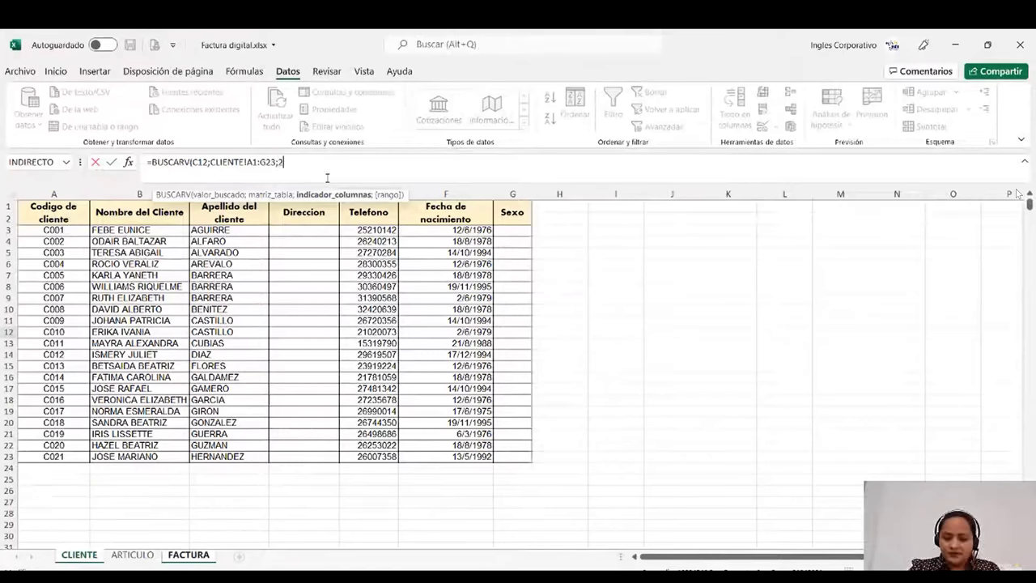
type(";")
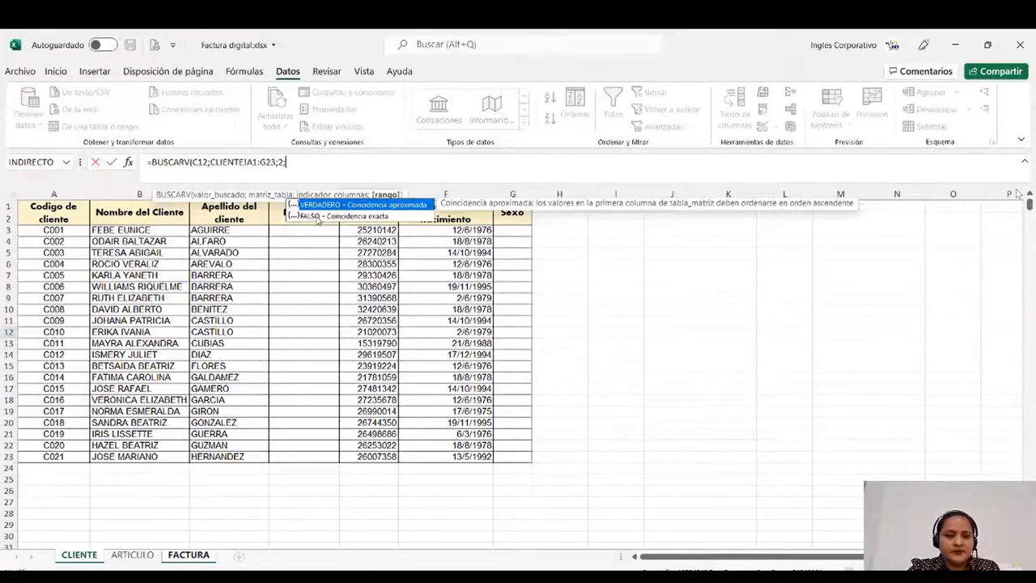
double_click(318, 217)
type(")")
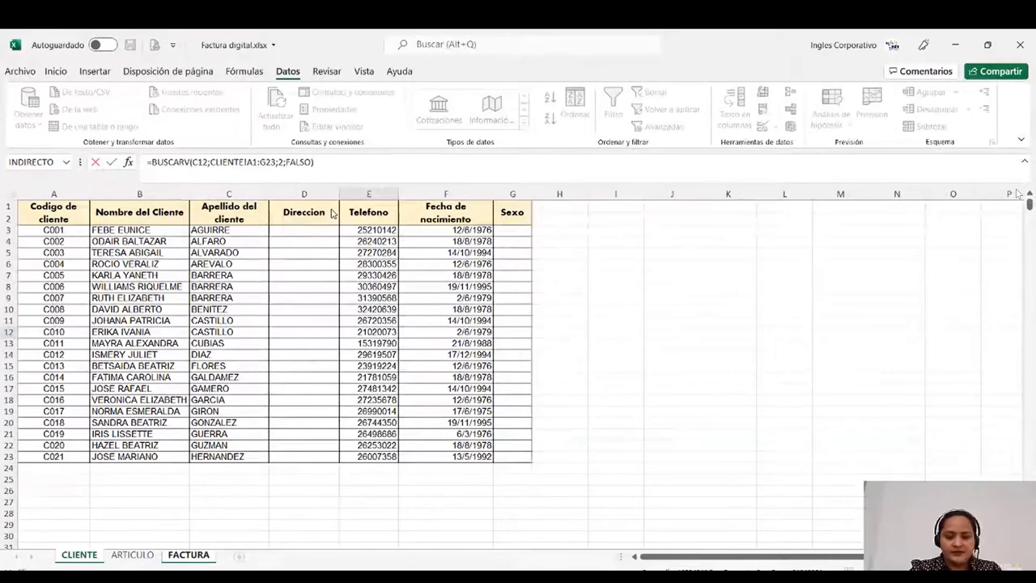
key("Return")
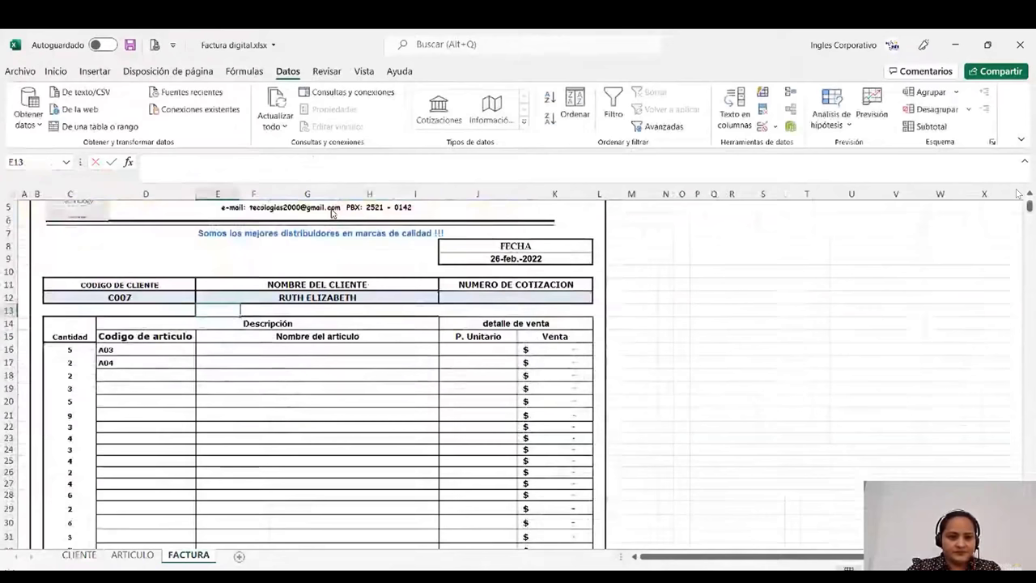
- Pick client code C015 from the C12 dropdown so E12 shows that client's name
key("Up")
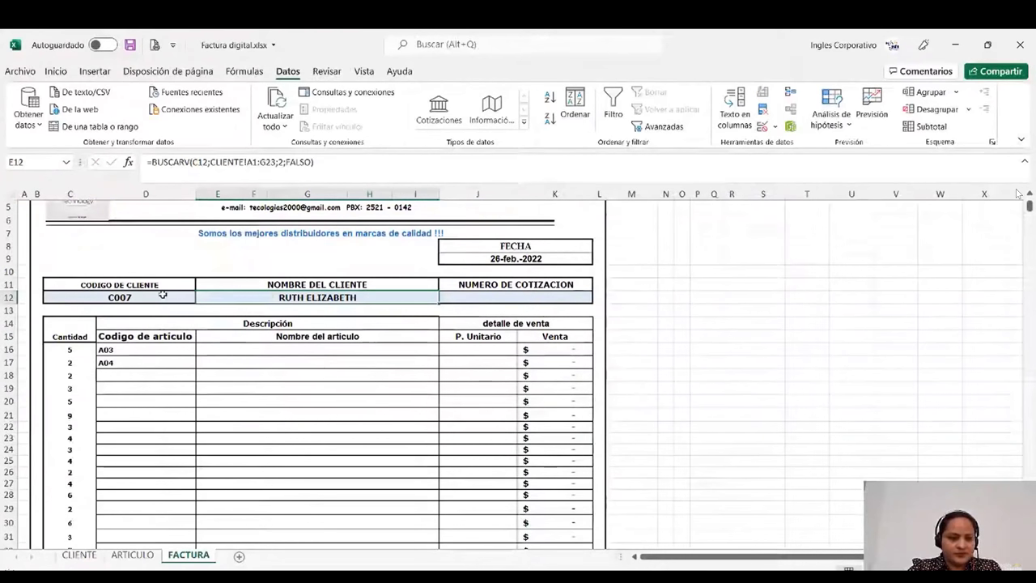
left_click(163, 296)
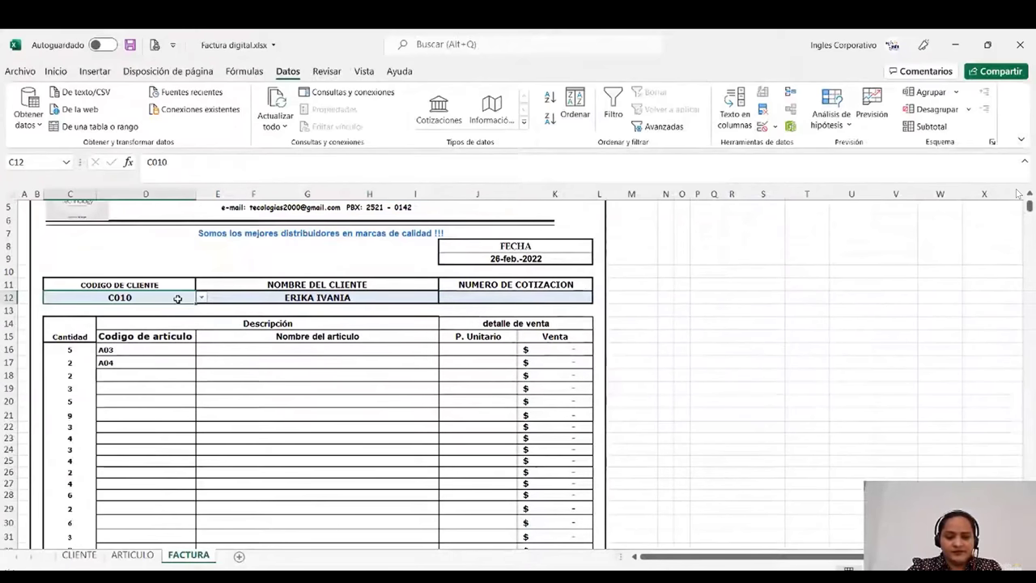
left_click(201, 297)
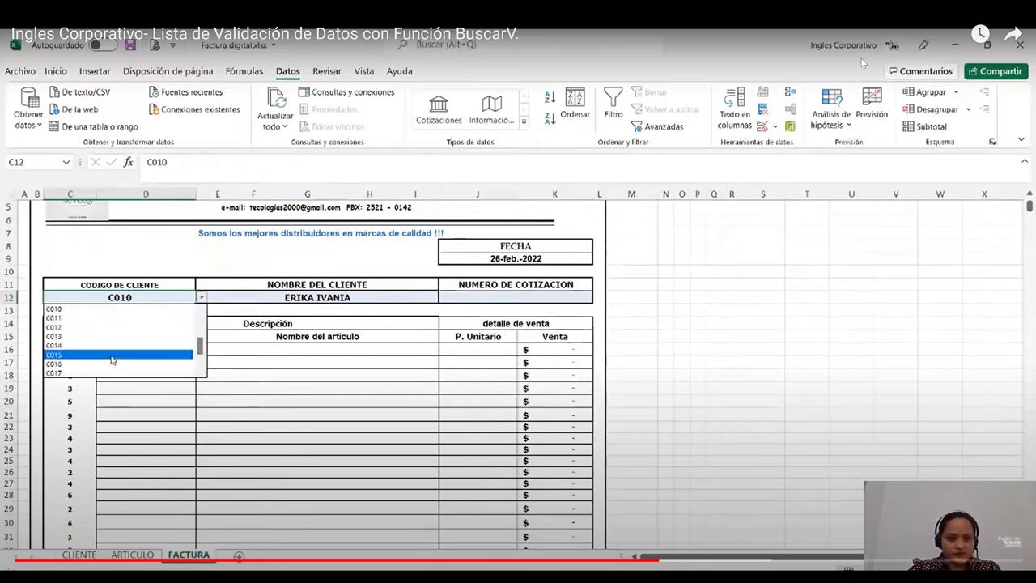
left_click(111, 356)
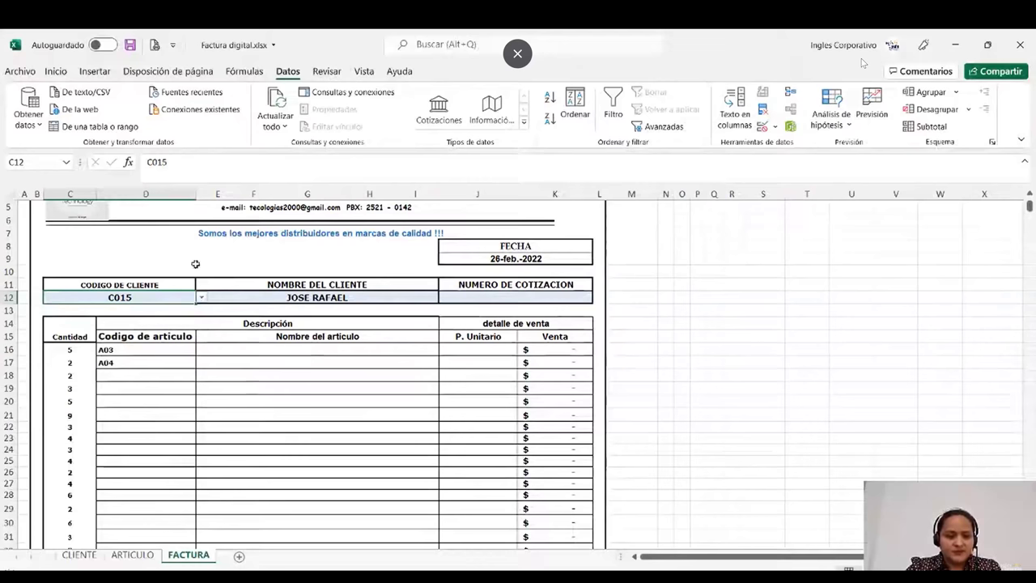
scroll(292, 380, "down", 1)
left_click(291, 381)
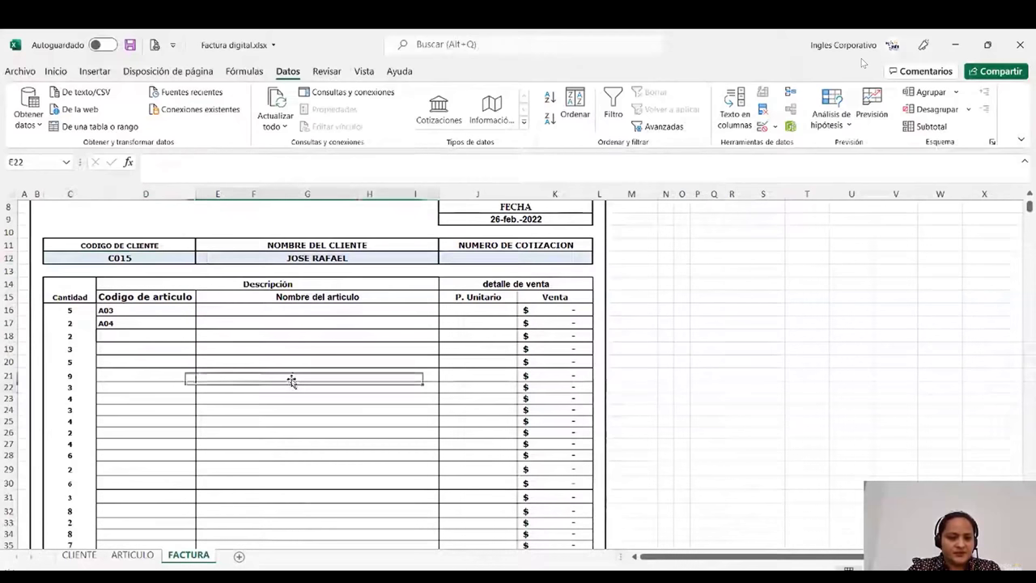
left_click(245, 311)
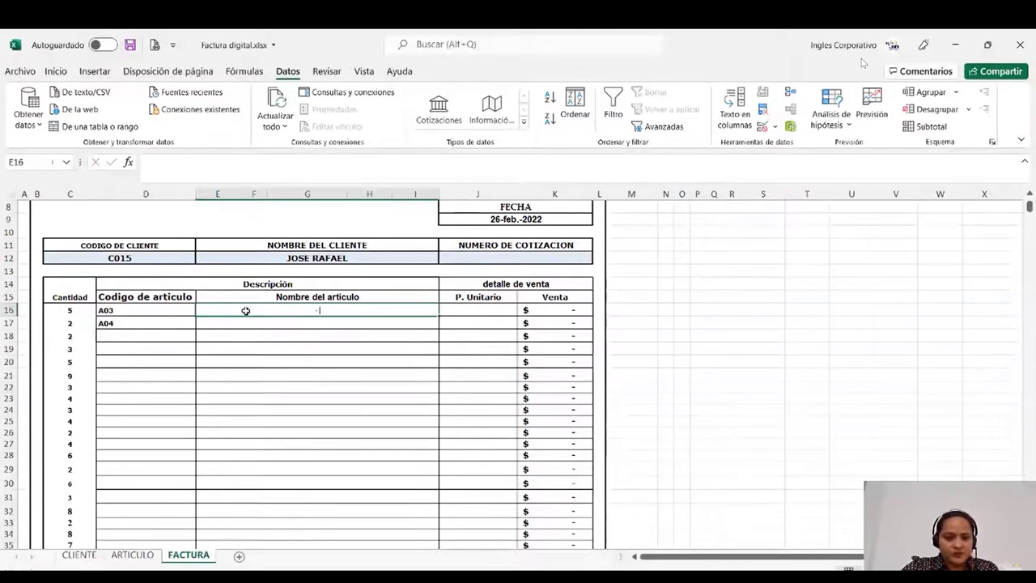
- Enter =BUSCARV(D16;ARTICULO!A1:E11;2;FALSO) in E16, returning Cable VGA
type("=BUS")
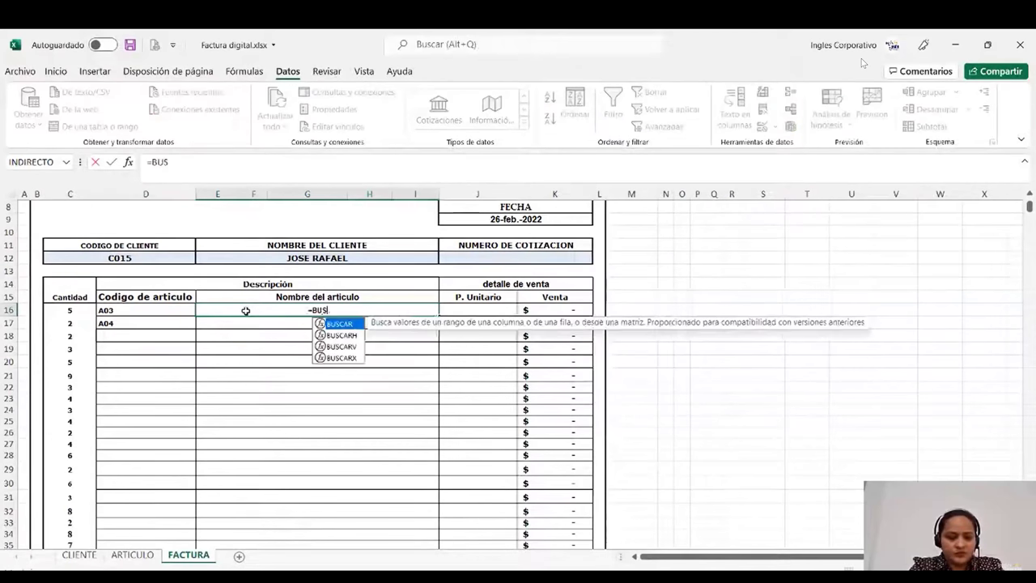
type("C")
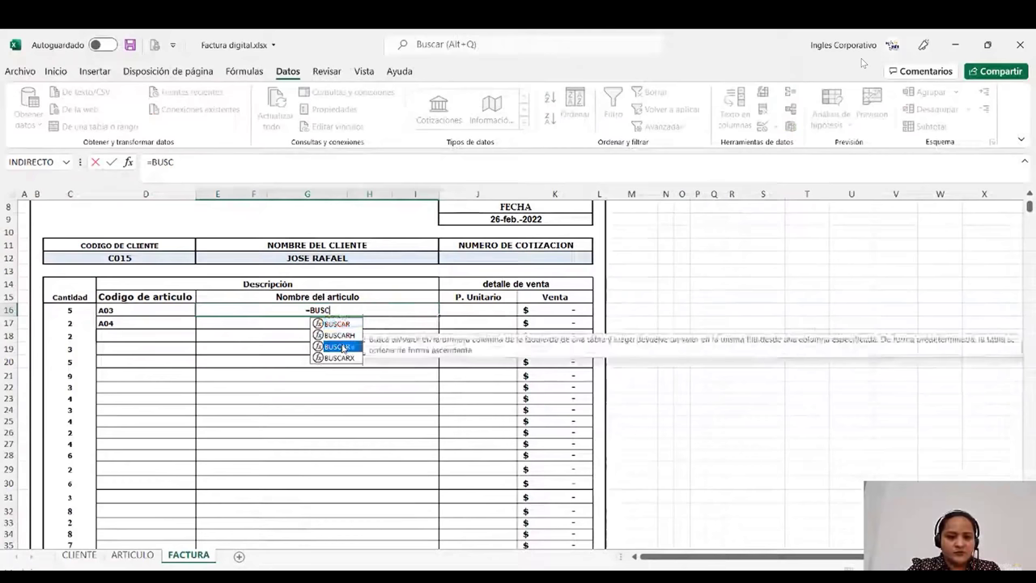
double_click(343, 347)
left_click(177, 308)
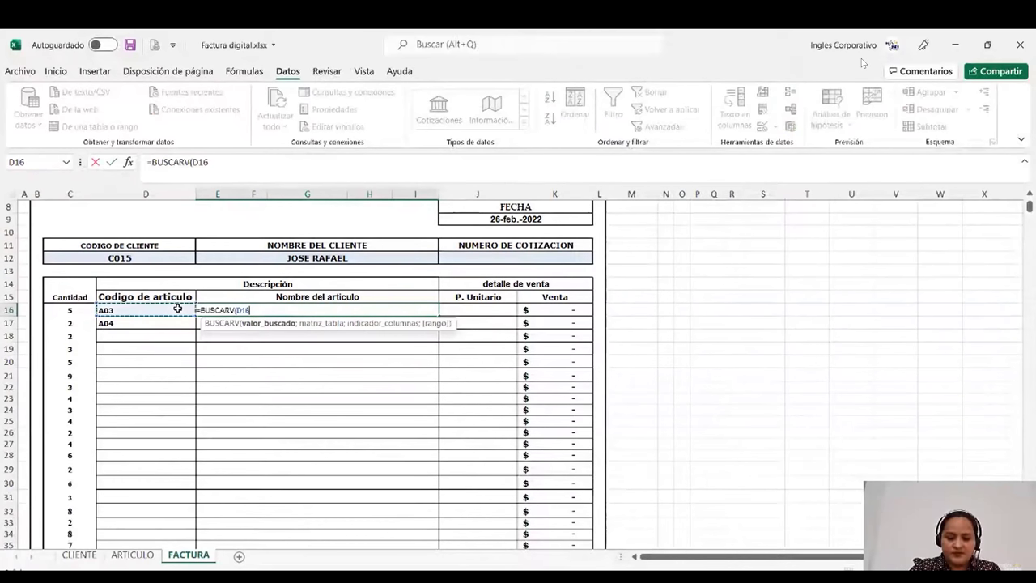
type(";")
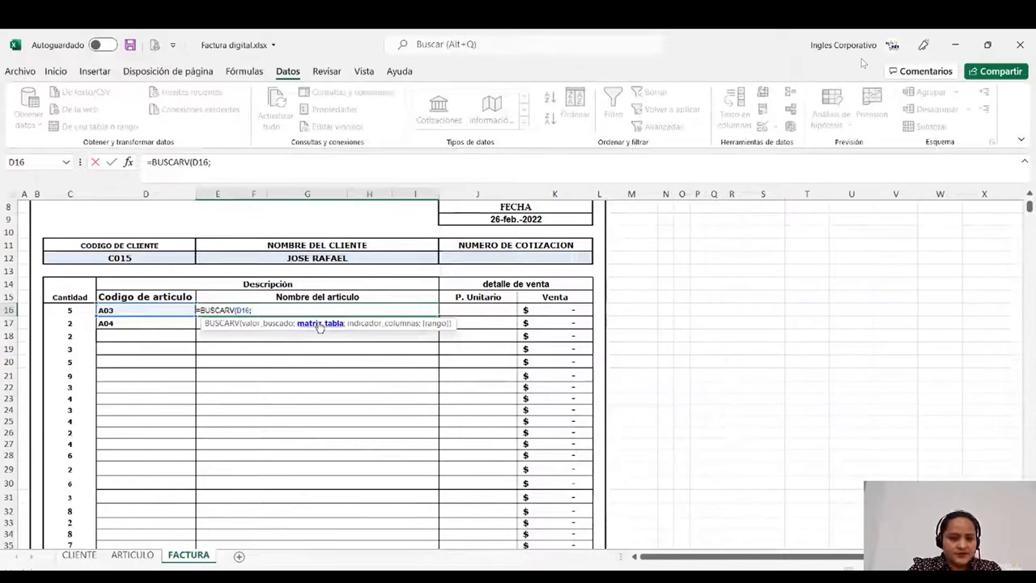
left_click(148, 551)
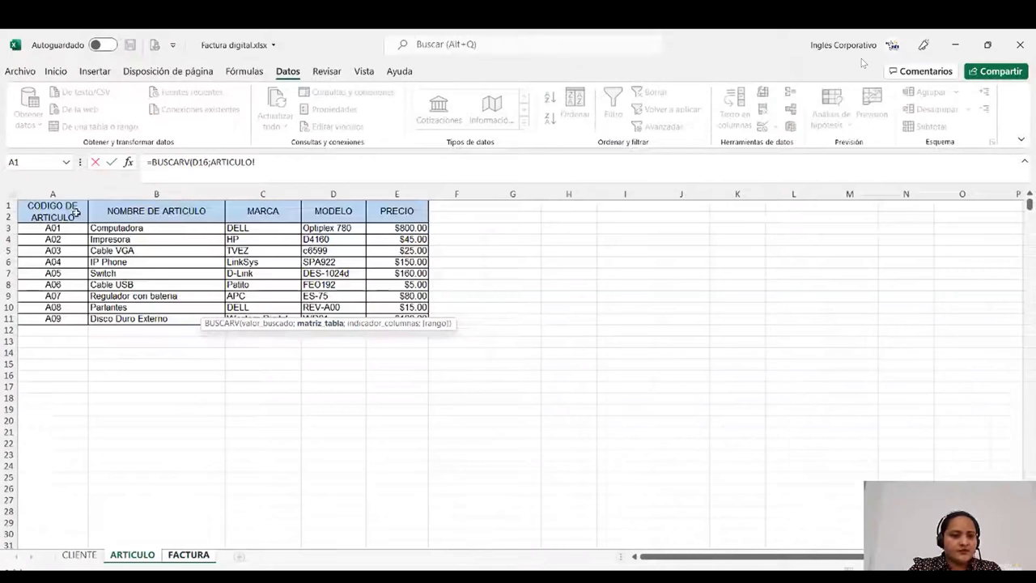
left_click_drag(75, 212, 397, 318)
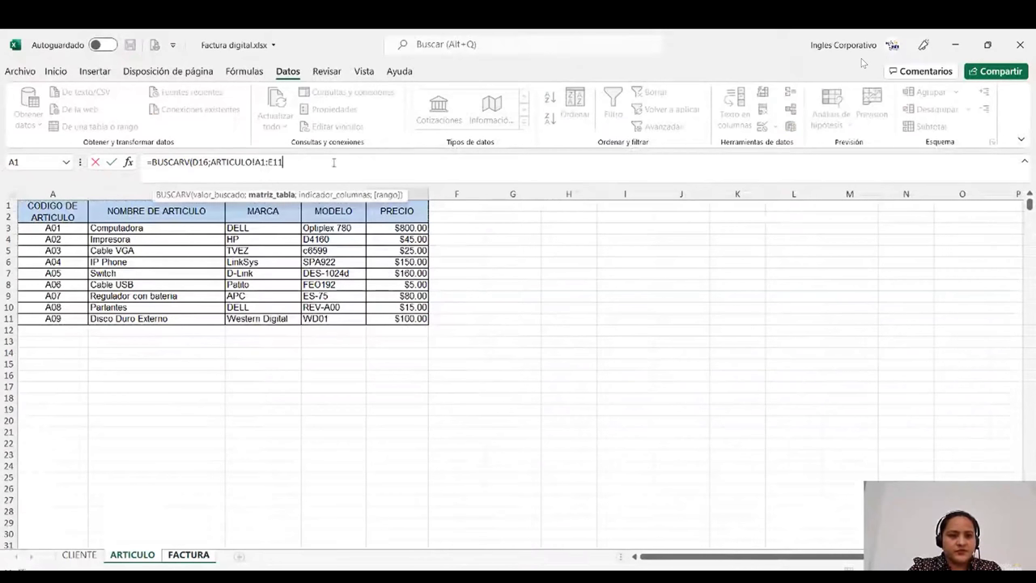
type(";")
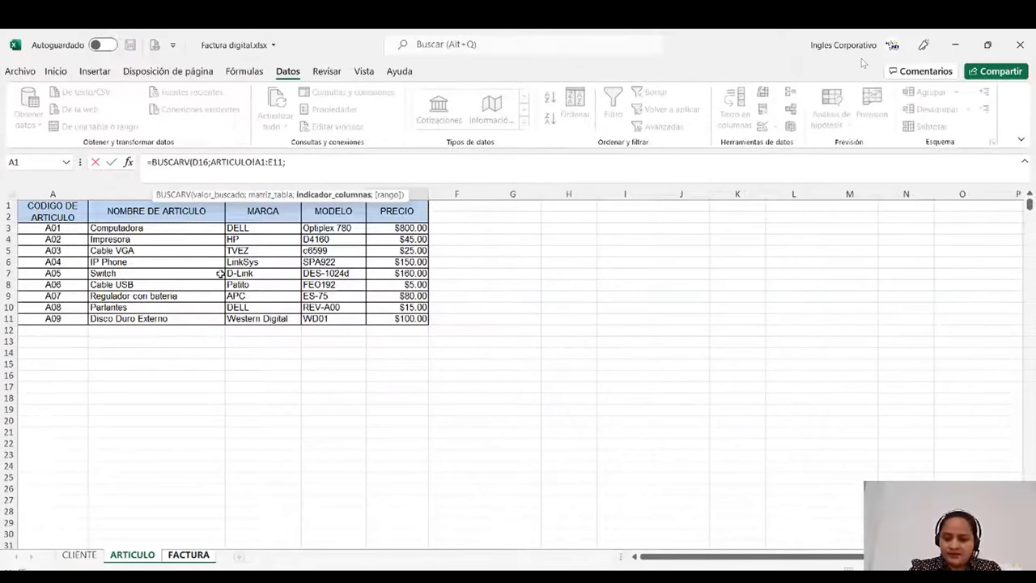
type("2")
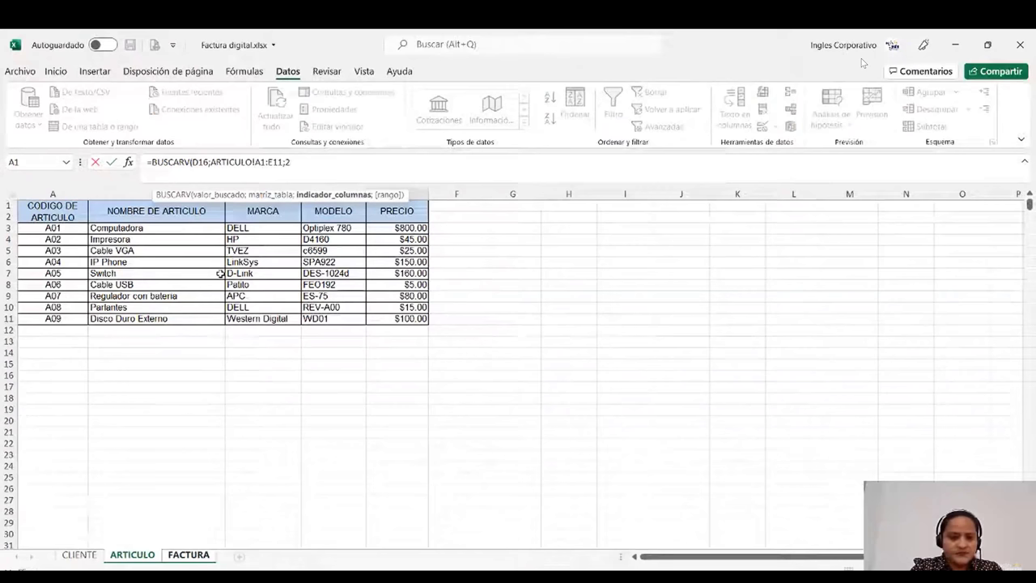
type(";")
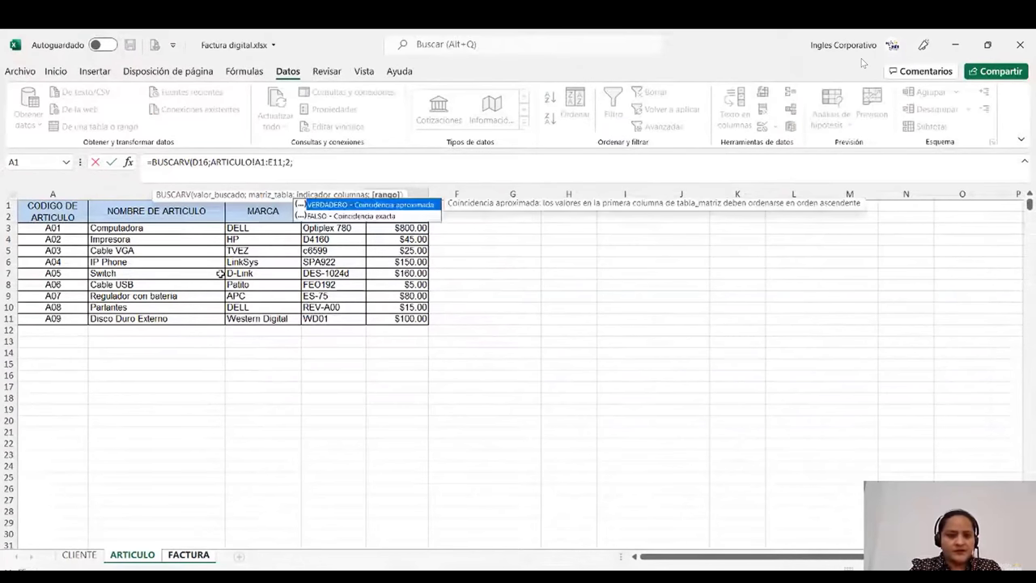
type("FALSO)")
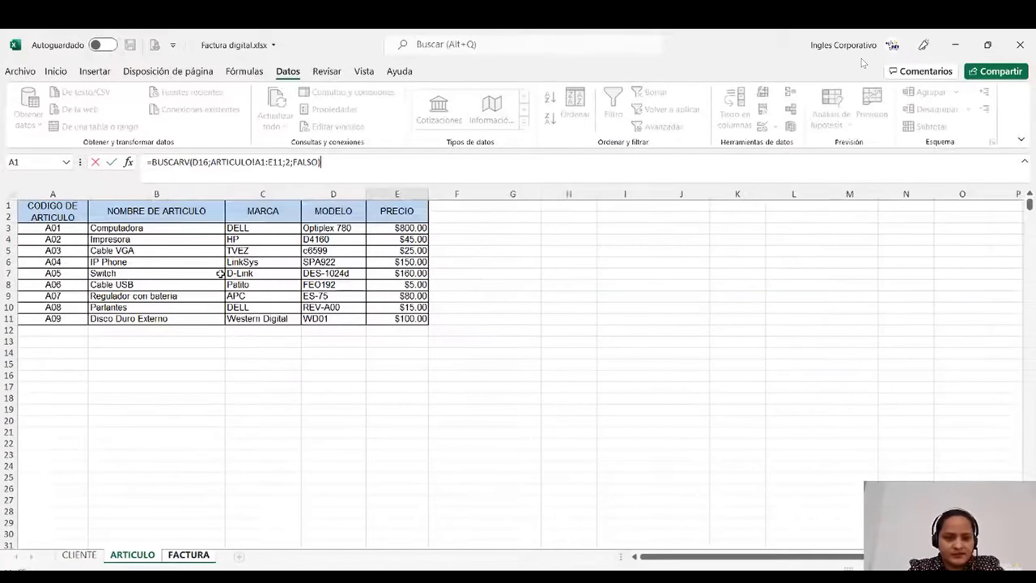
key("Return")
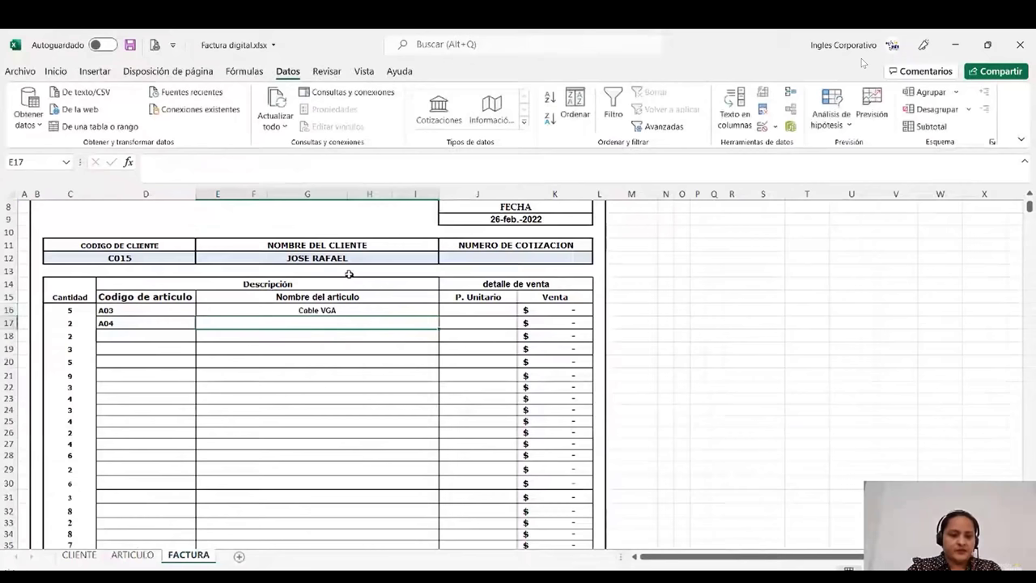
- Change D16's article code via its dropdown, ending on A09 with E16 showing Disco Duro Externo
left_click(193, 311)
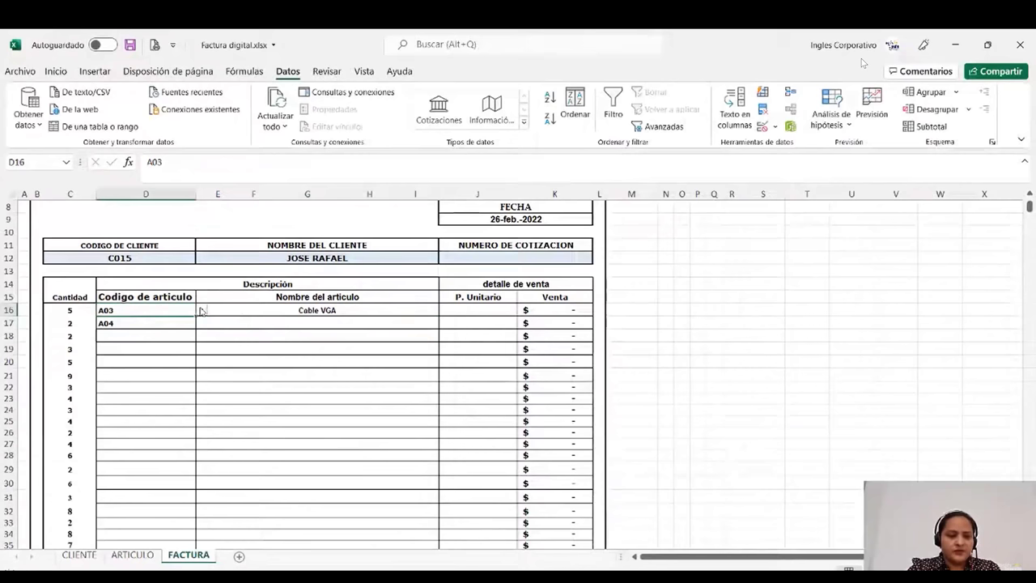
left_click(202, 310)
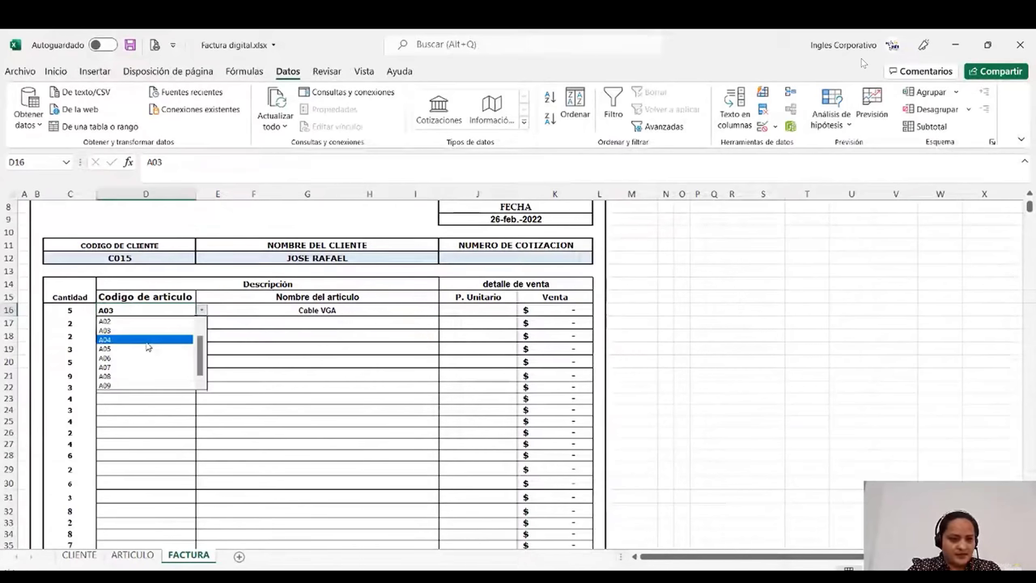
left_click(147, 340)
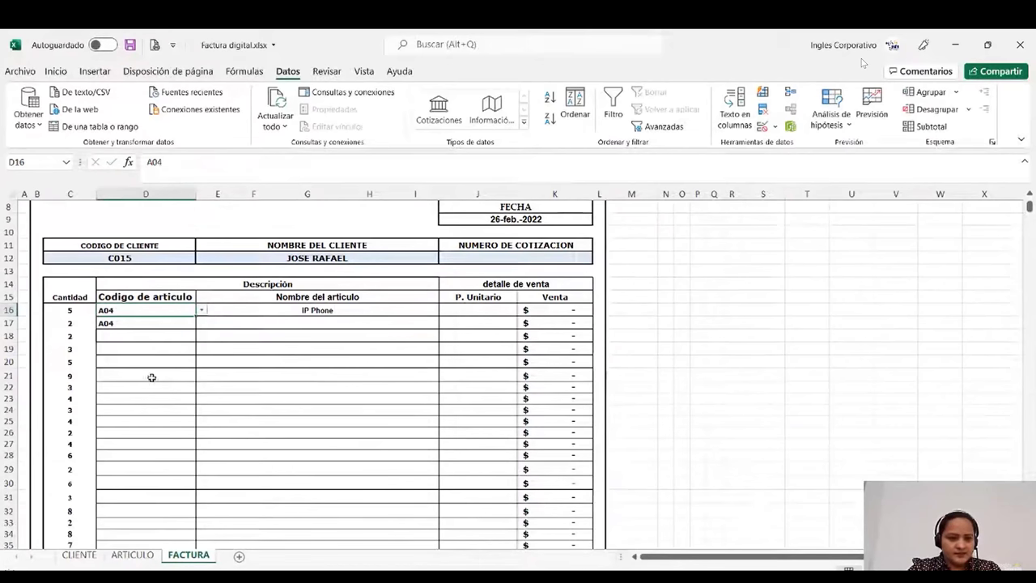
key("ctrl+z")
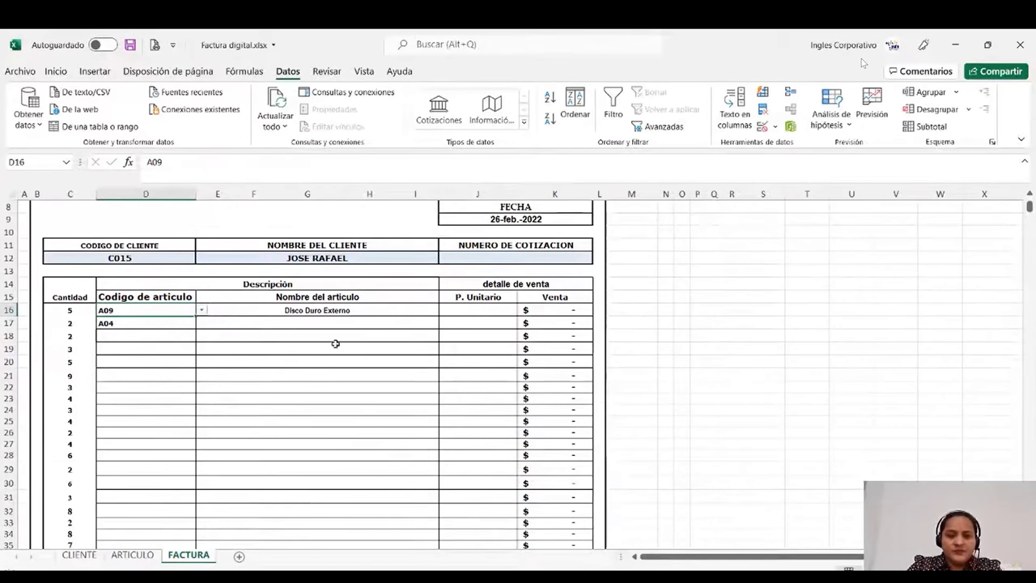
left_click(469, 299)
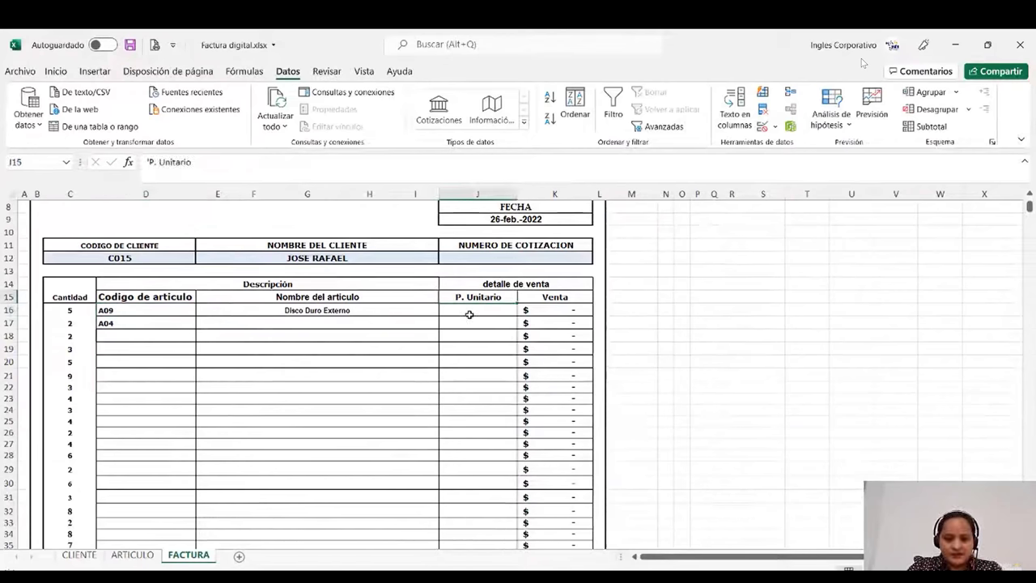
- Enter =BUSCARV(D16;ARTICULO!A1:E11;5;FALSO) in J16, showing the $100.00 unit price
left_click(470, 314)
type("=BUSCA")
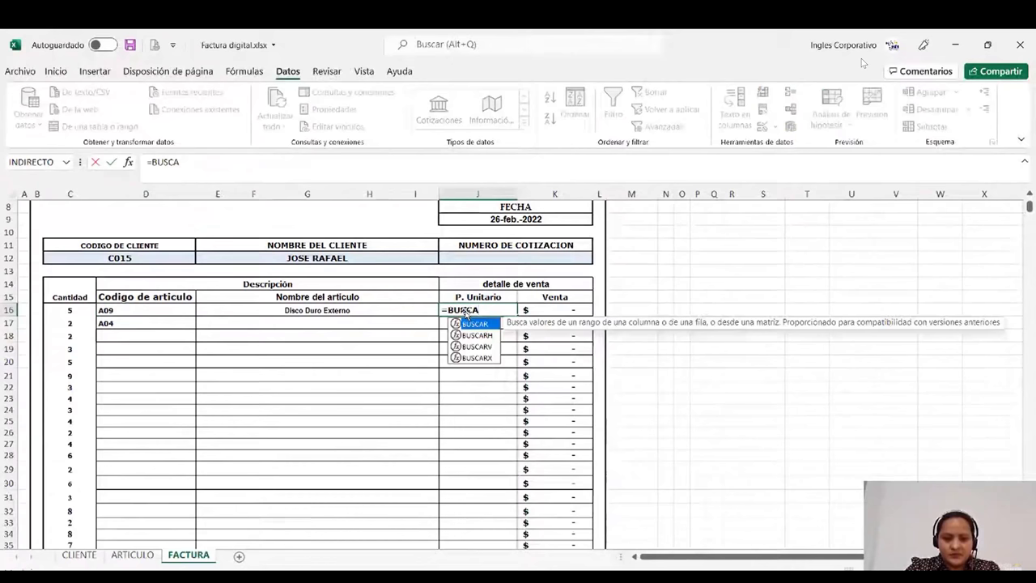
double_click(478, 346)
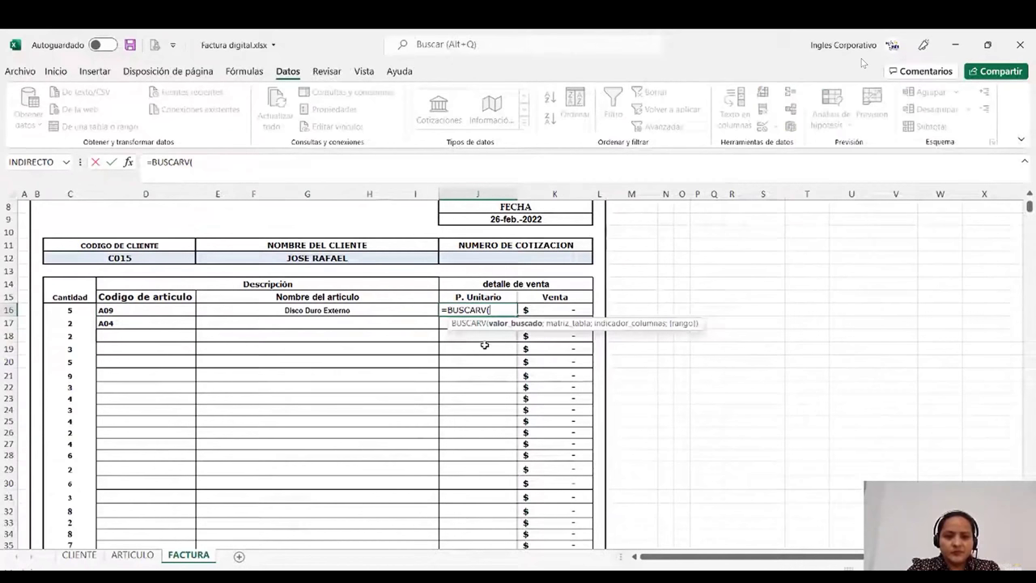
left_click(123, 310)
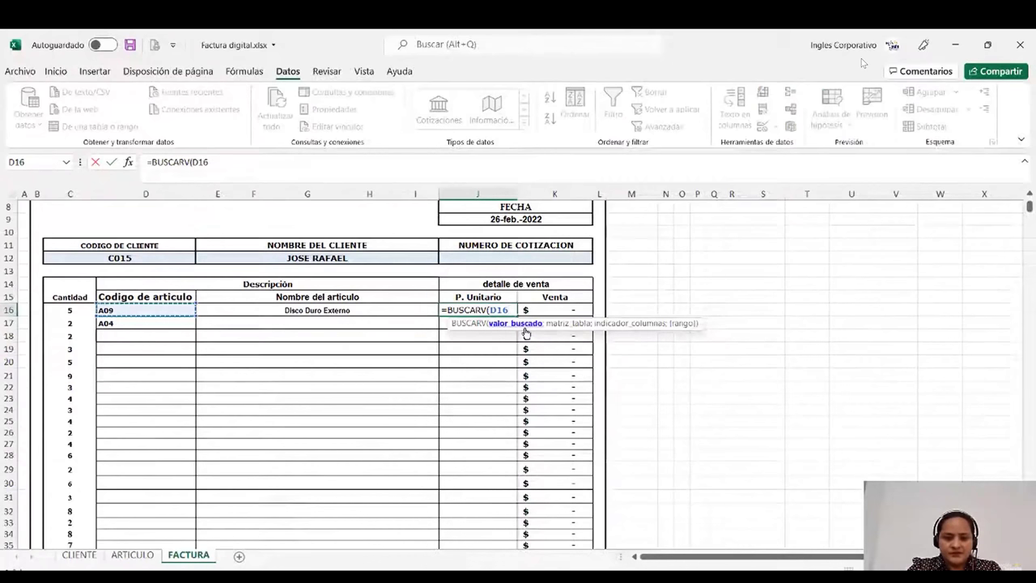
type(";")
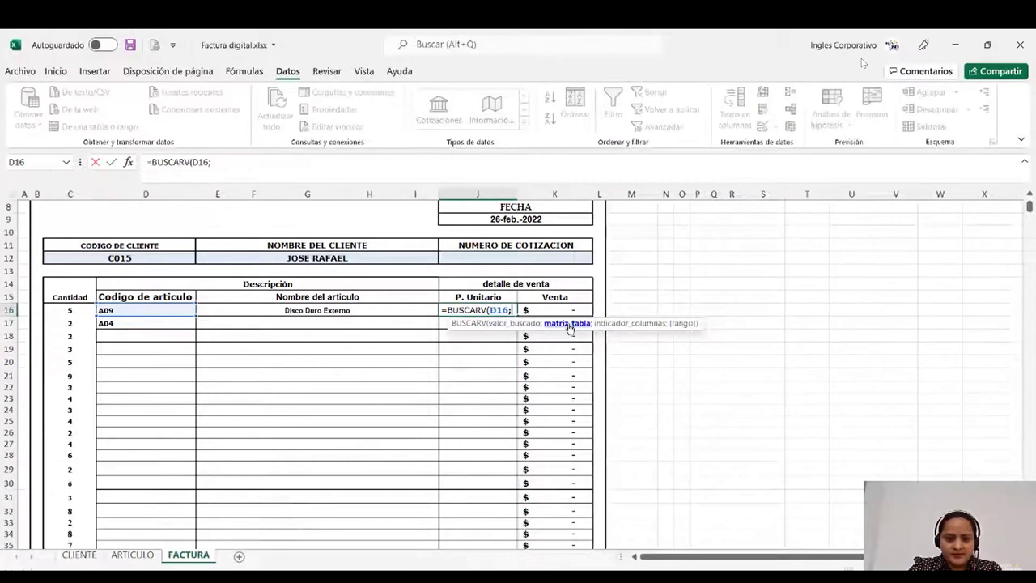
left_click(132, 554)
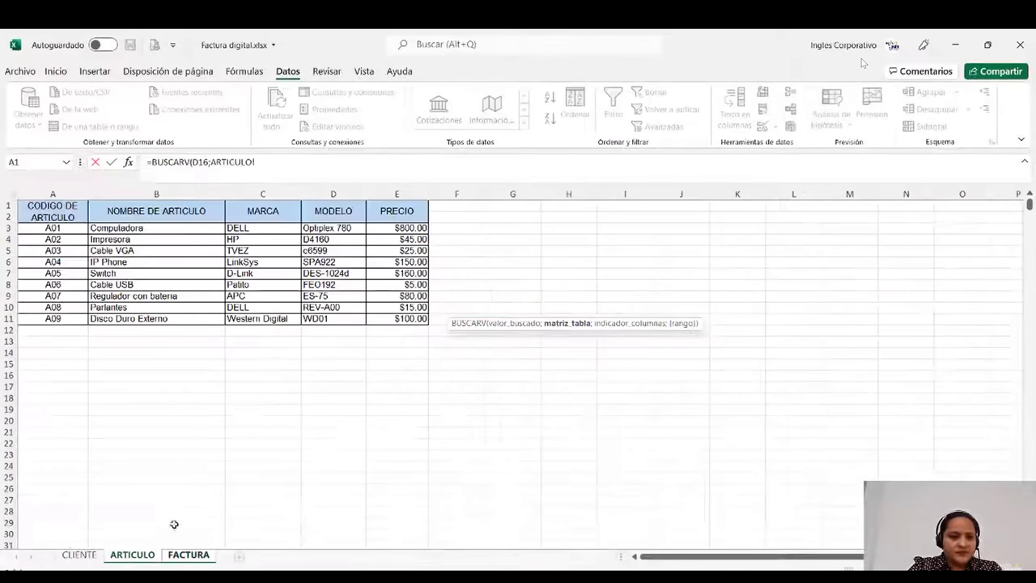
left_click_drag(53, 209, 397, 318)
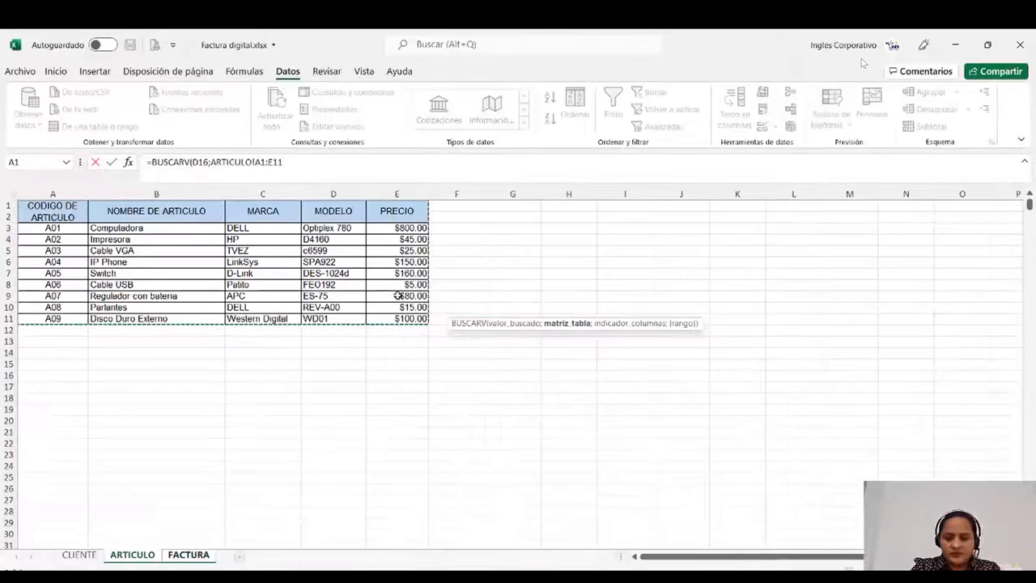
type(";")
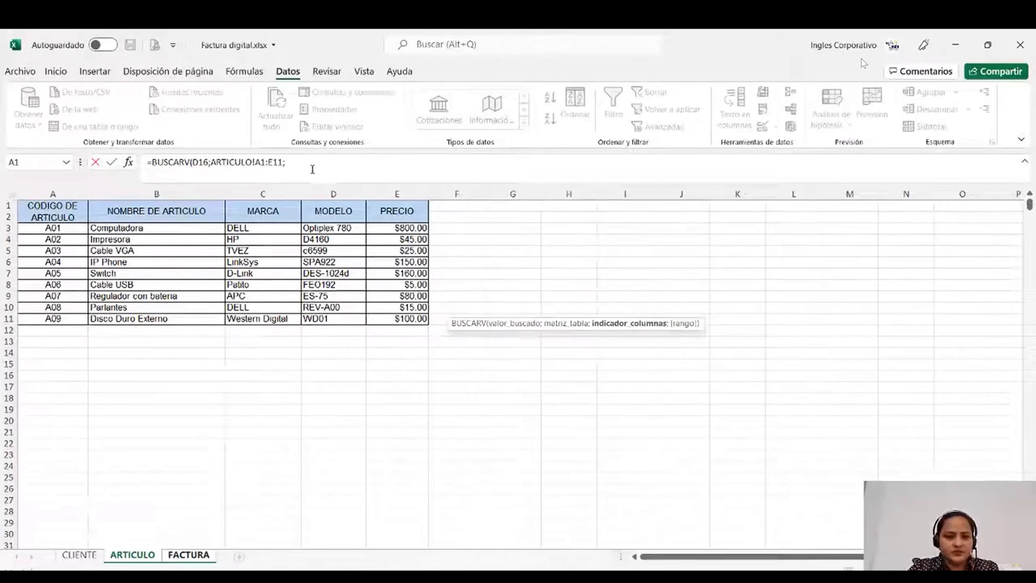
type("5")
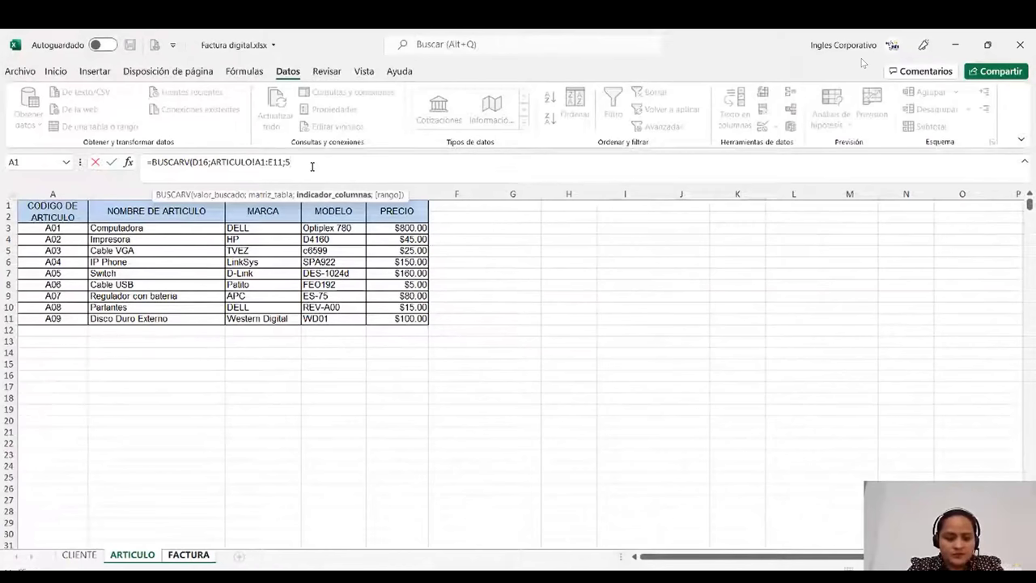
type(";")
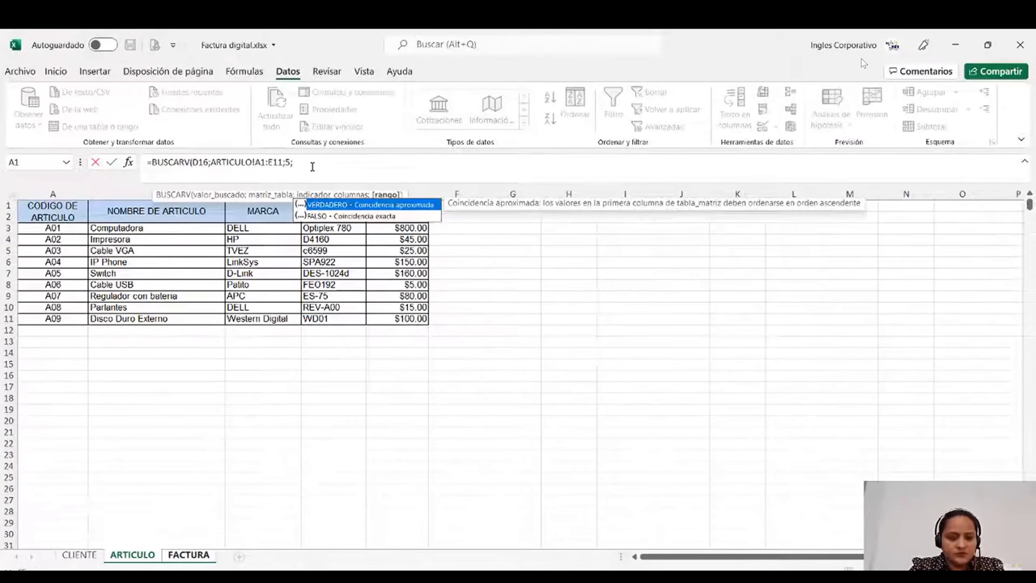
type("FALS")
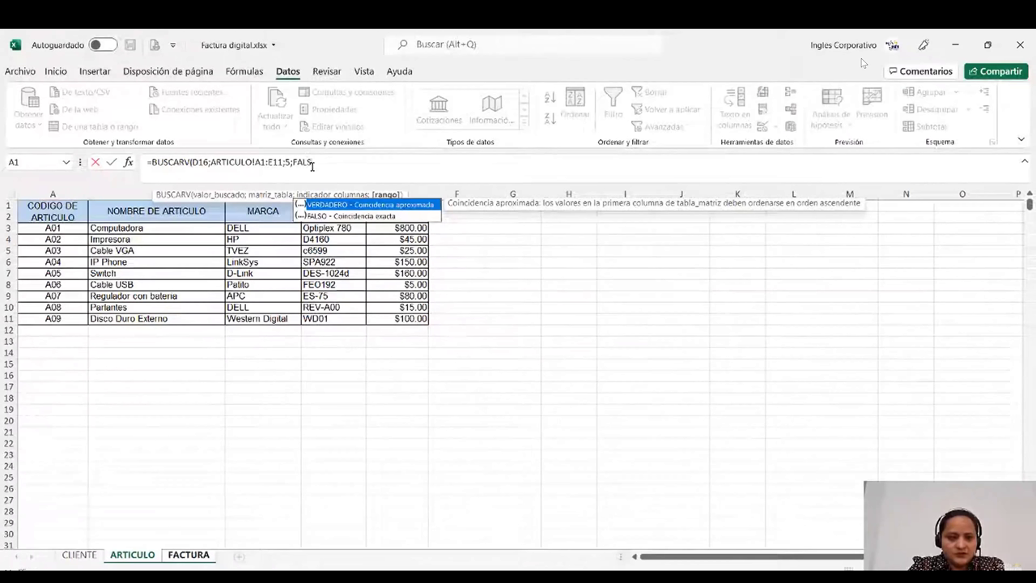
type("O")
key("Return")
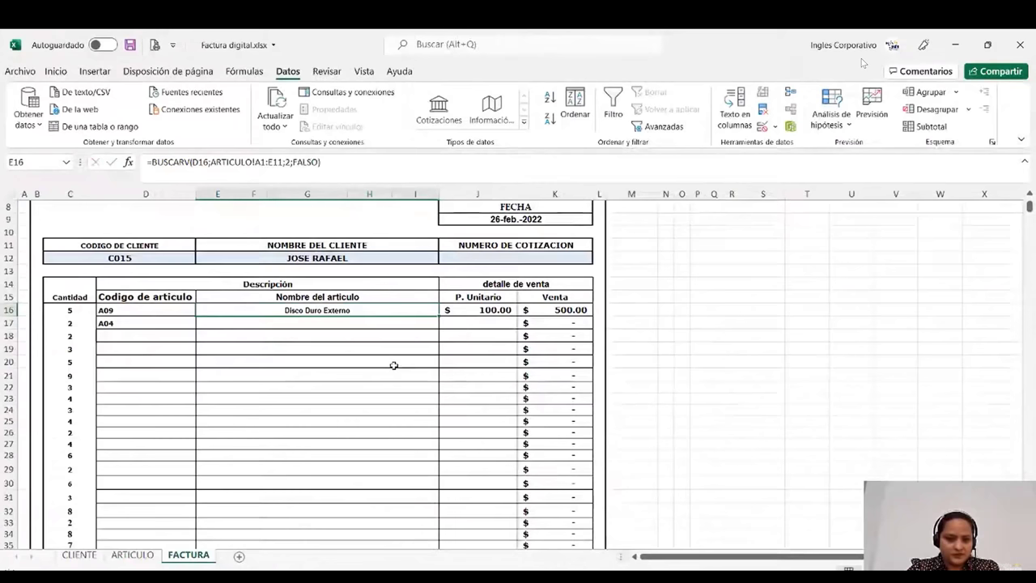
left_click(540, 310)
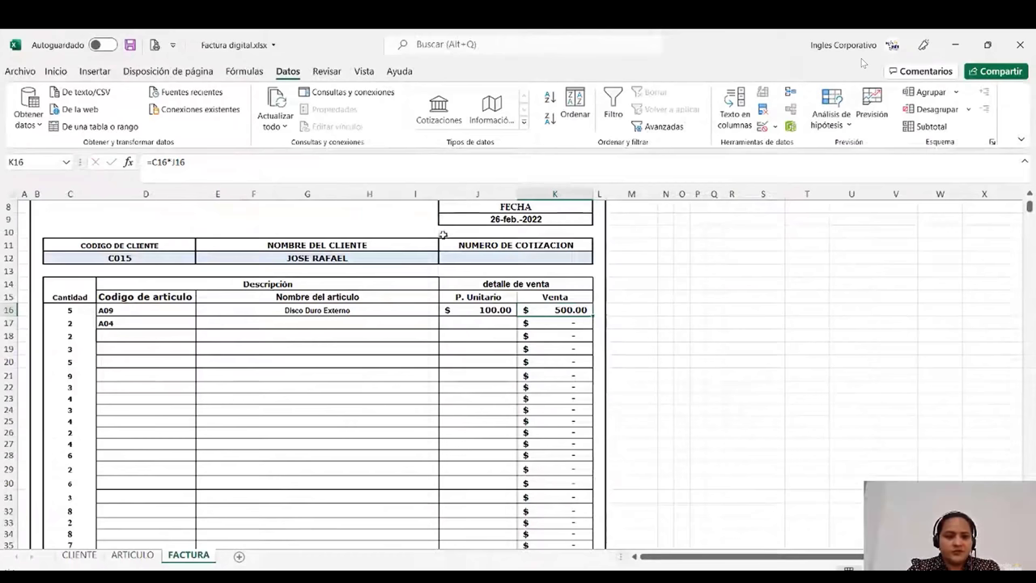
key("Down")
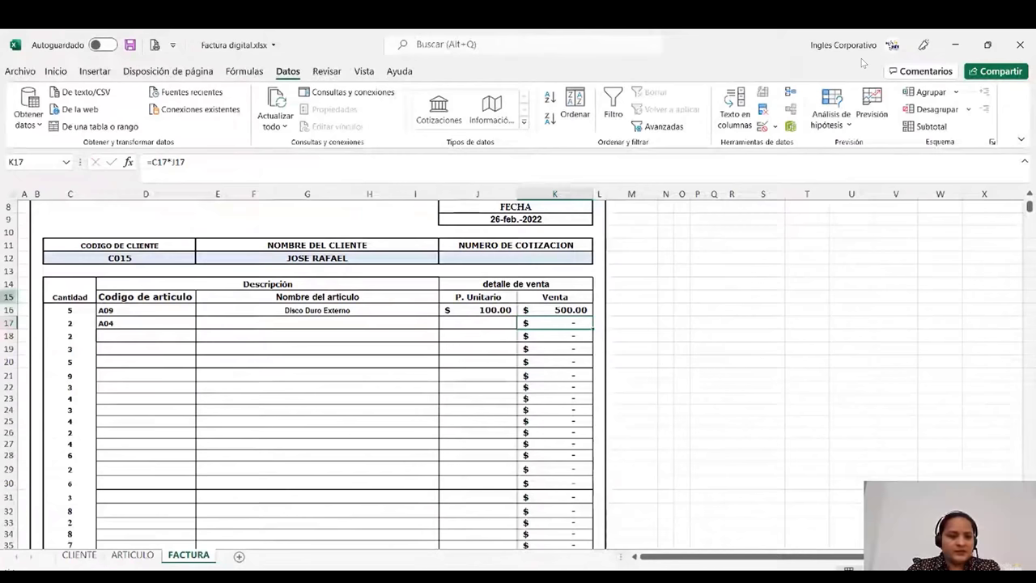
left_click(70, 310)
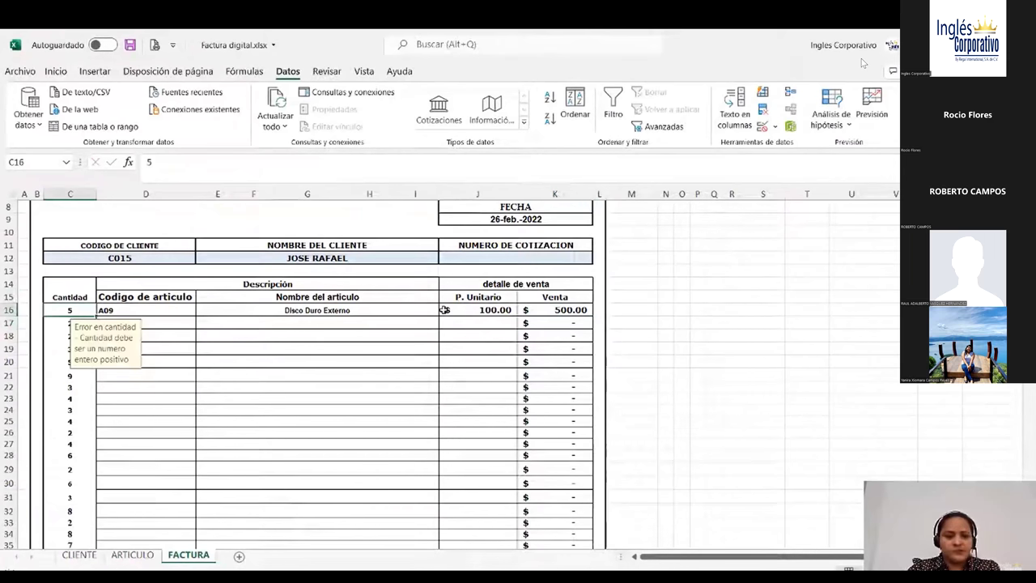
left_click(445, 311)
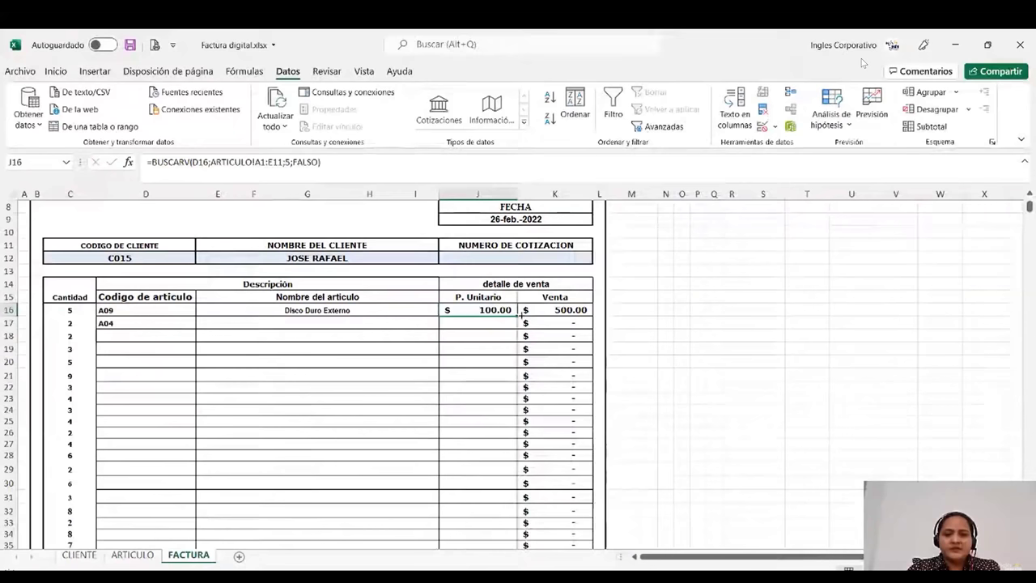
left_click(521, 315)
scroll(306, 344, "down", 1)
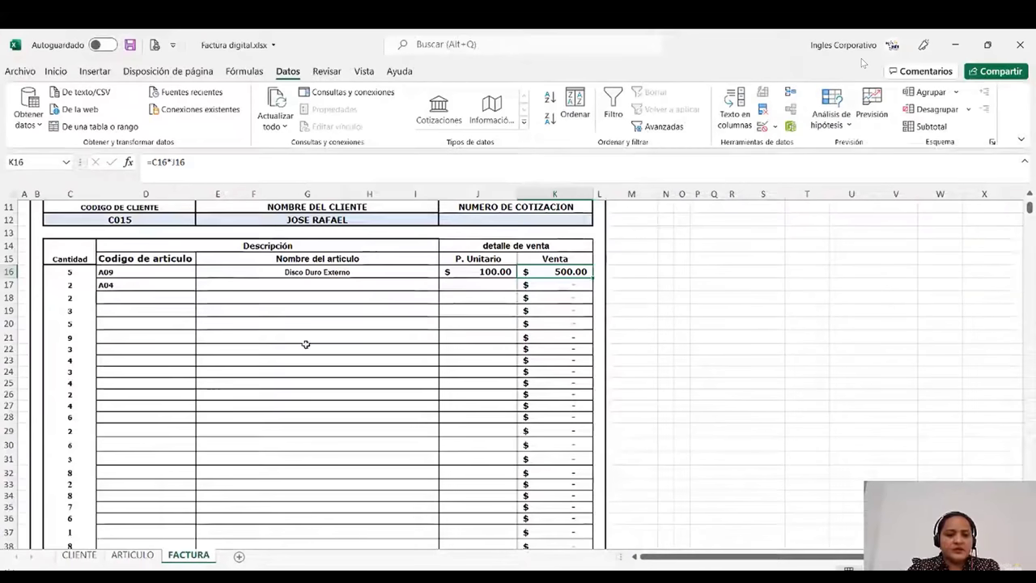
left_click(385, 275)
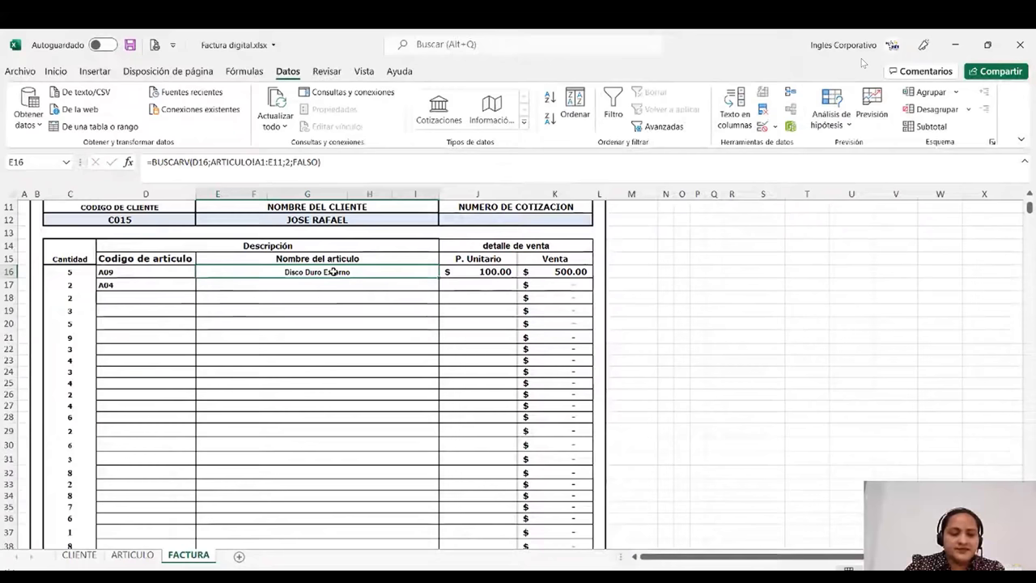
scroll(339, 357, "down", 1)
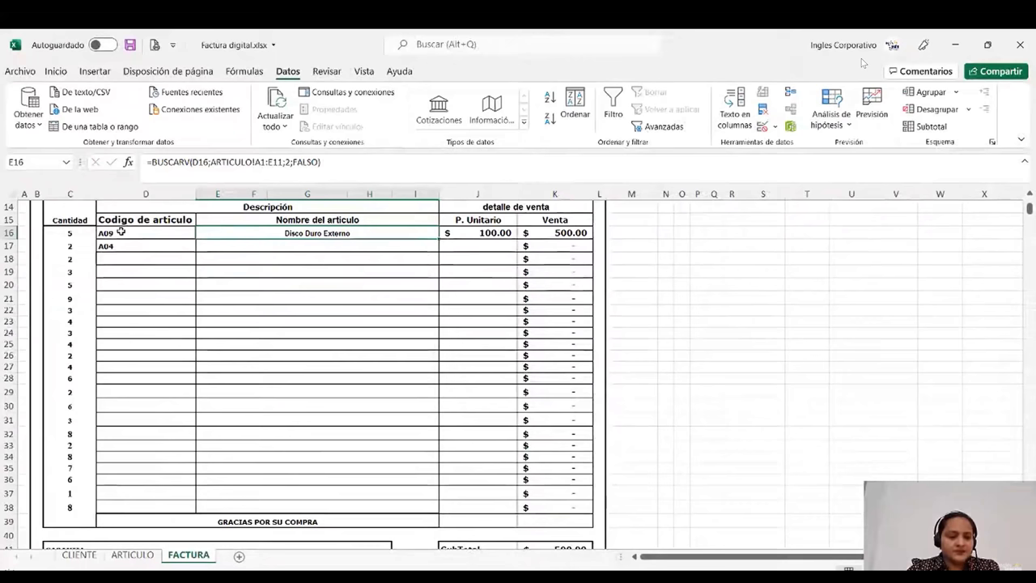
- Choose article code A05 in D20 and A06 in D29 from their dropdown lists
left_click(188, 285)
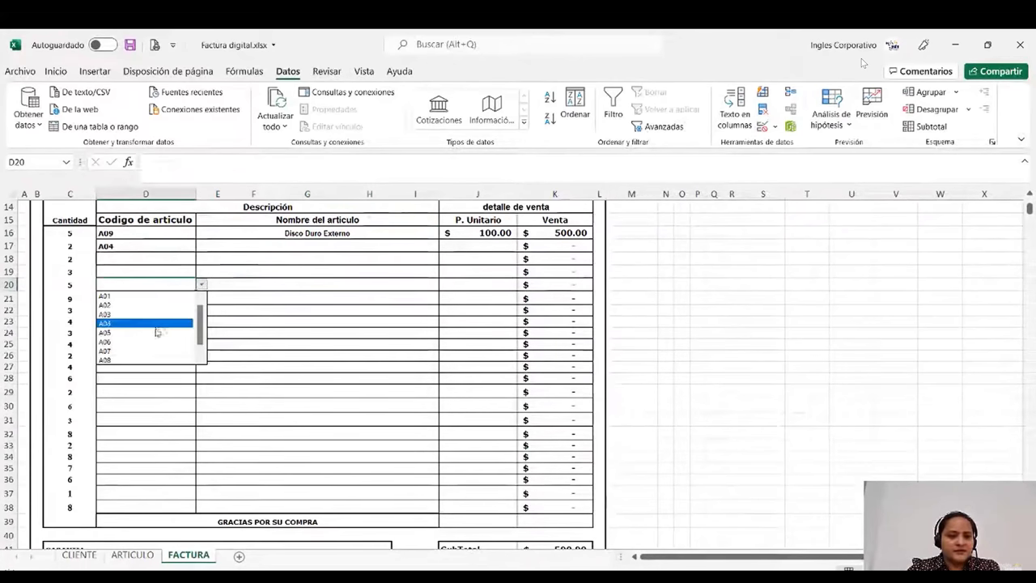
left_click(157, 332)
left_click(146, 391)
left_click(201, 391)
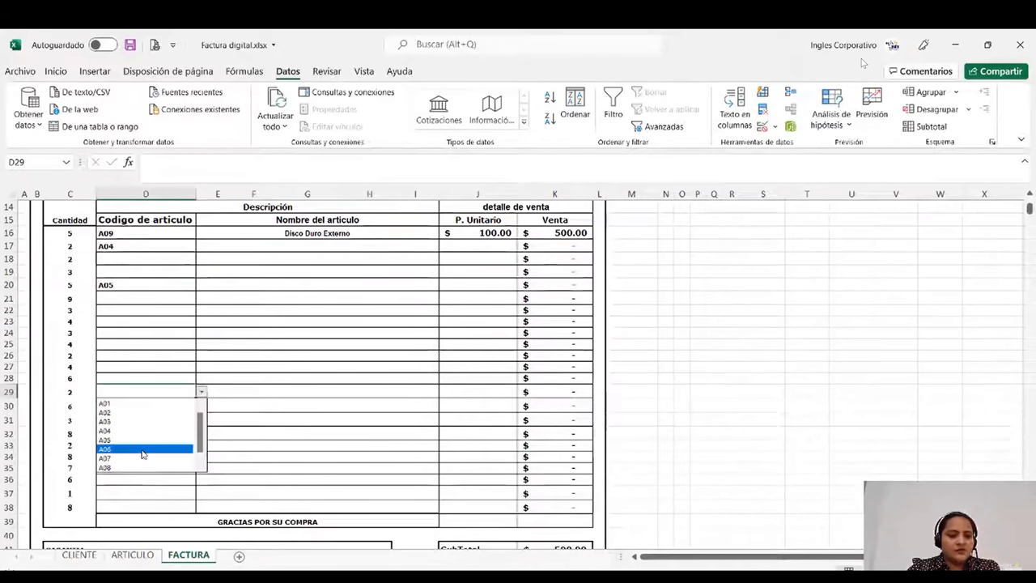
left_click(143, 451)
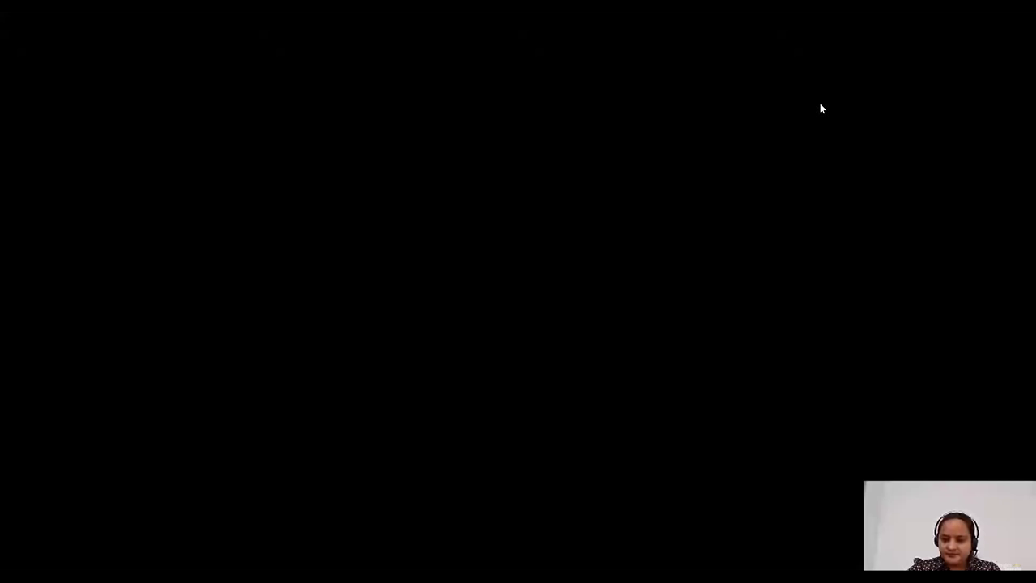
- Cancel YouTube's next-video autoplay and exit full-screen playback
mouse_move(770, 173)
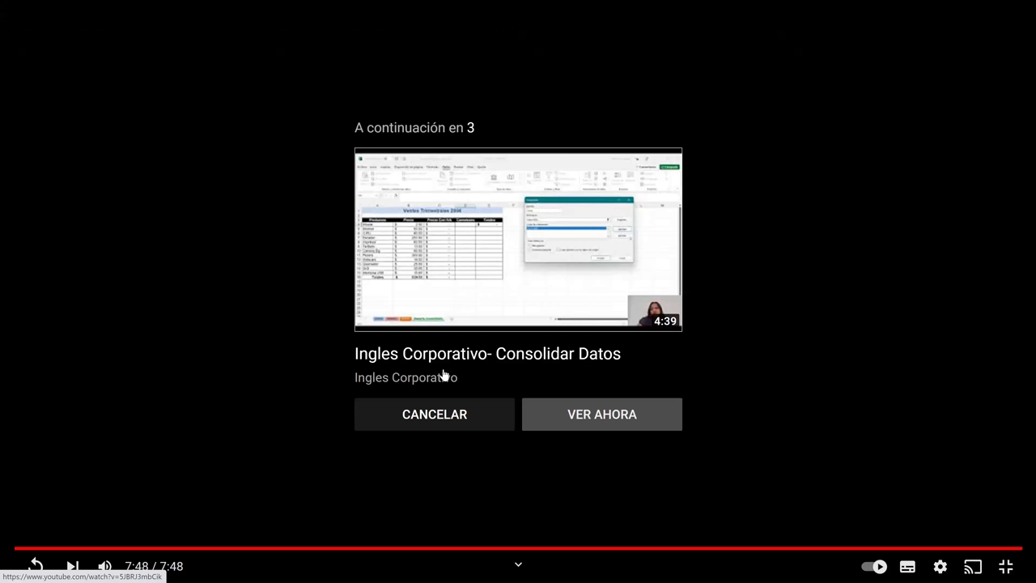
left_click(446, 428)
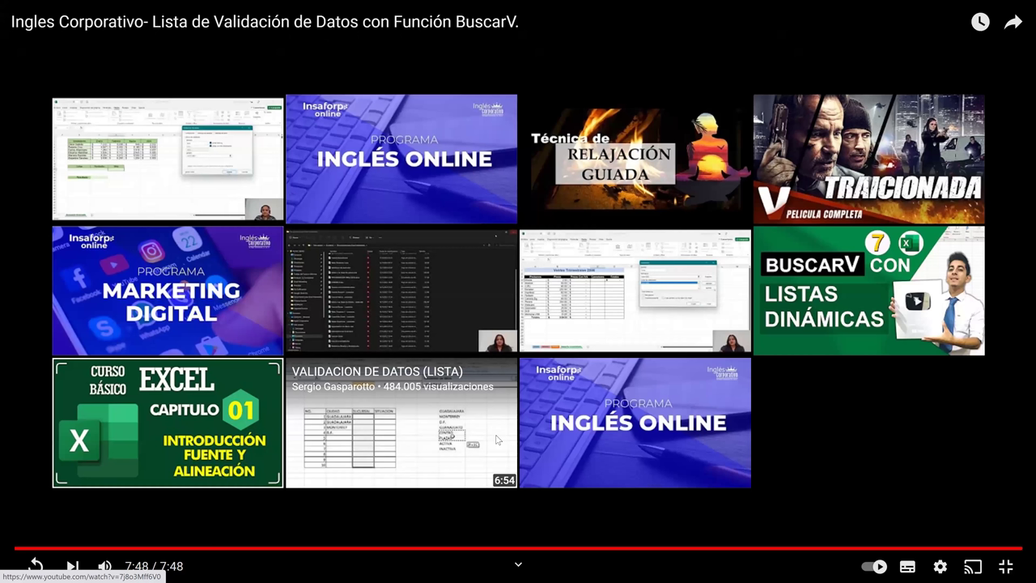
key("Escape")
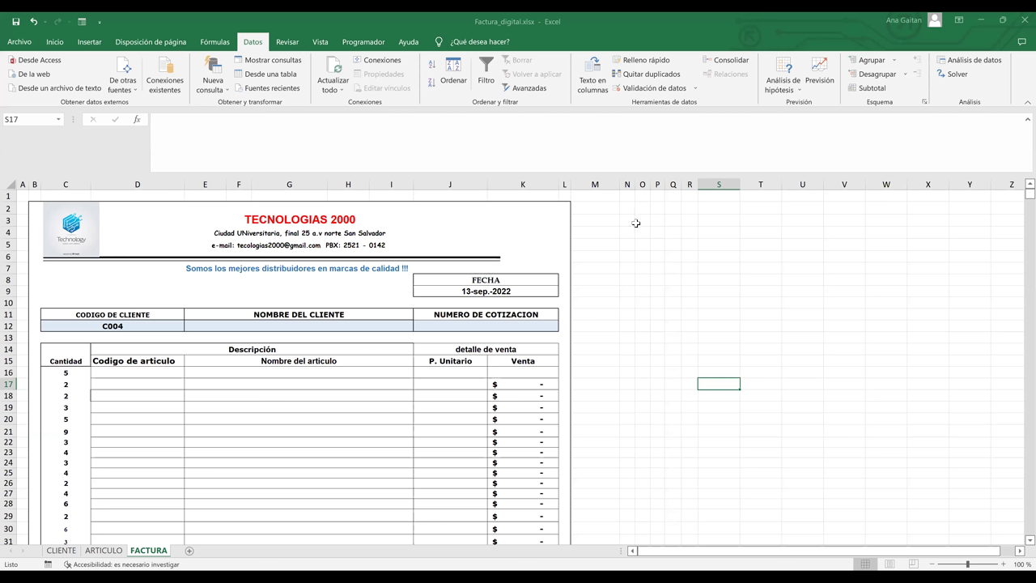
left_click(656, 301)
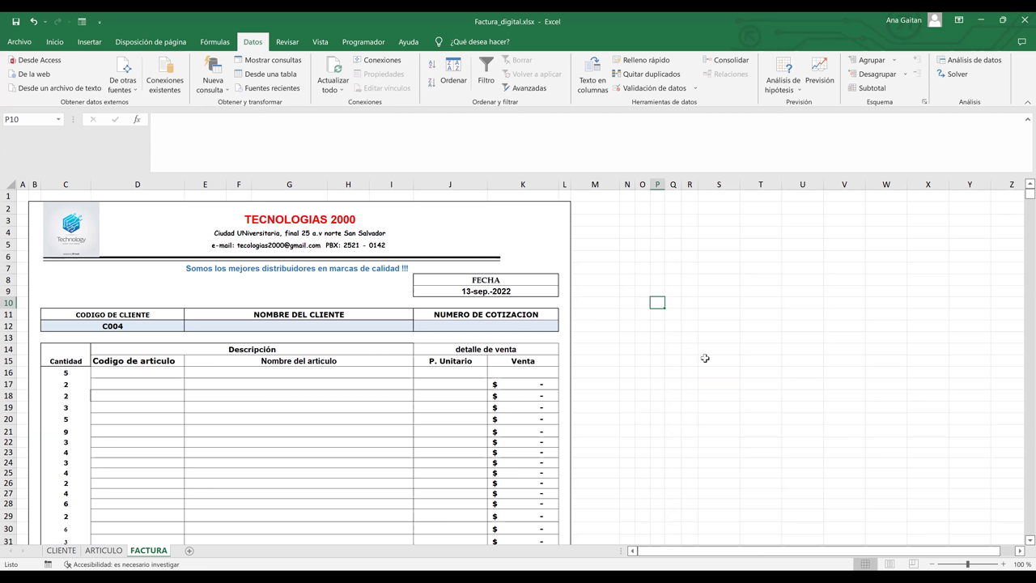
left_click(797, 289)
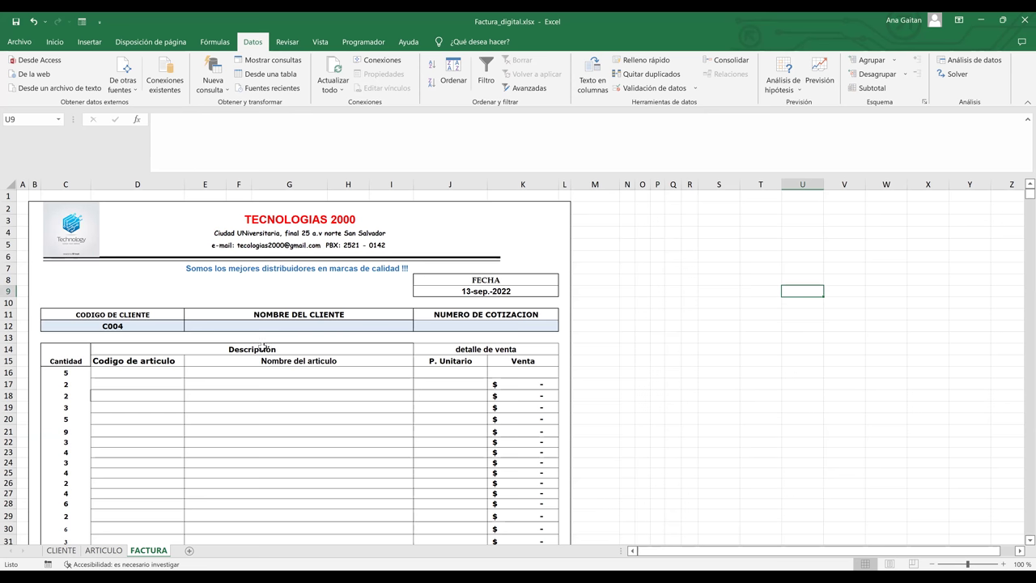
left_click(358, 405)
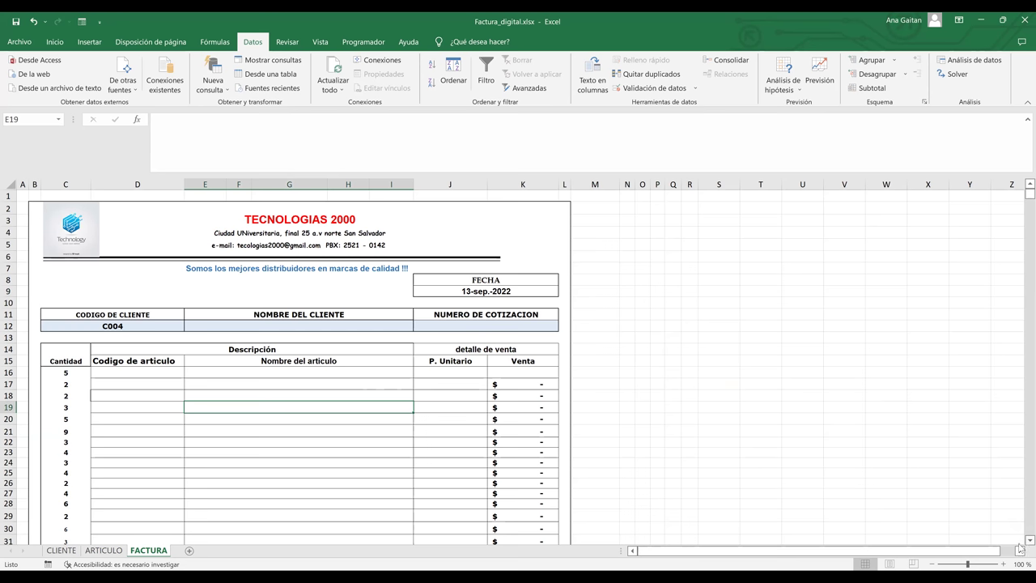
scroll(527, 414, "down", 2)
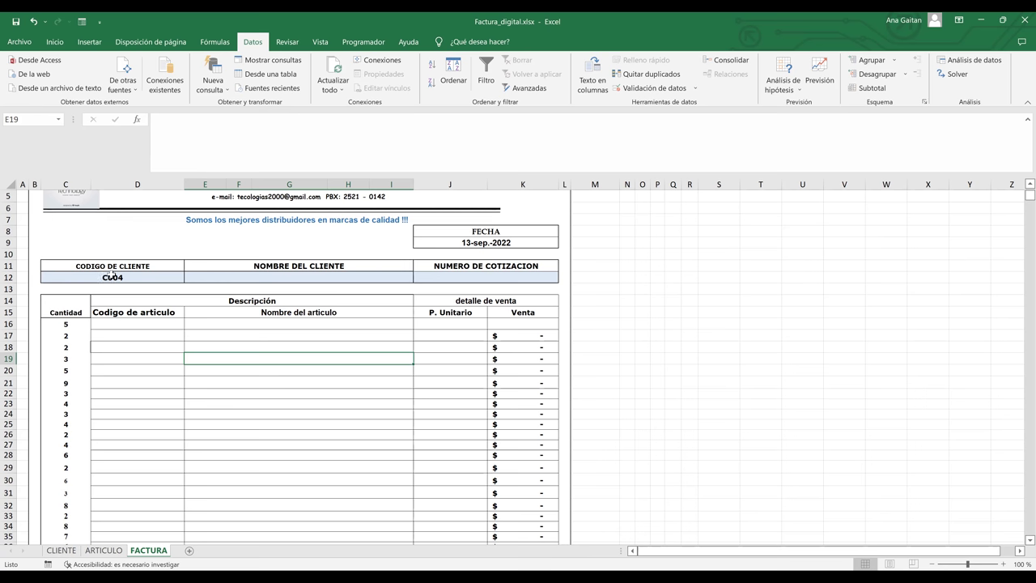
left_click(277, 278)
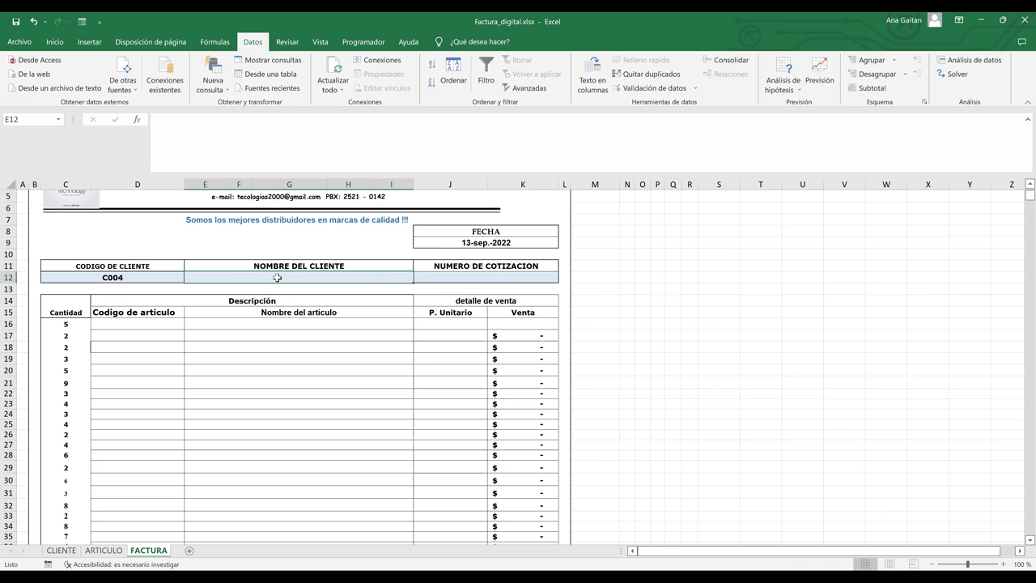
left_click(126, 322)
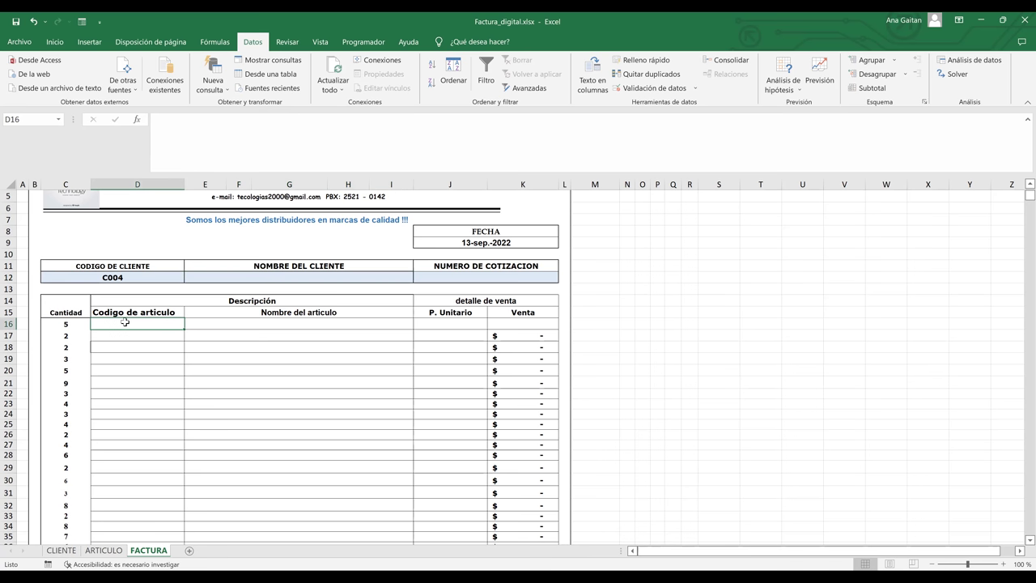
left_click(322, 322)
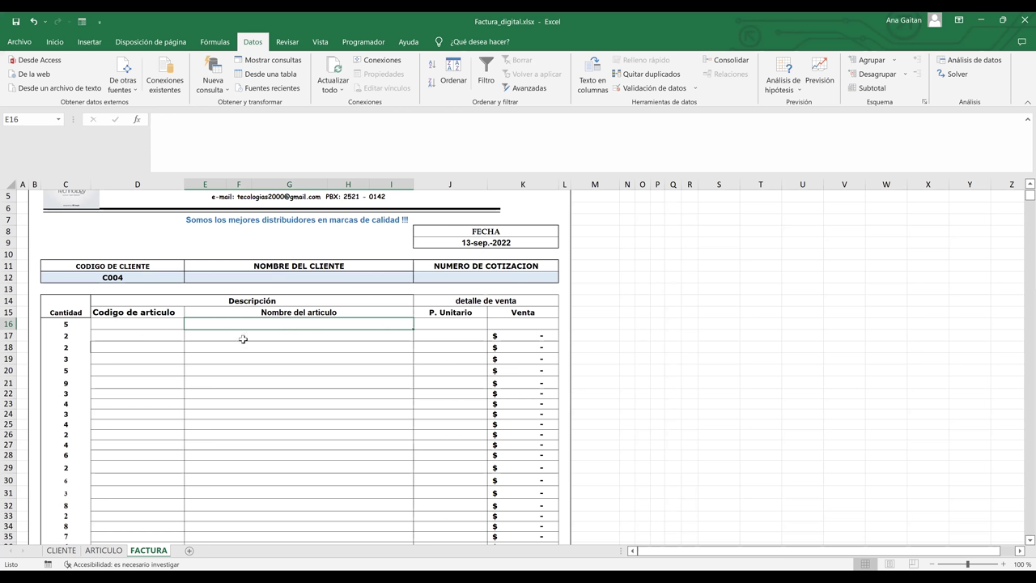
left_click(146, 325)
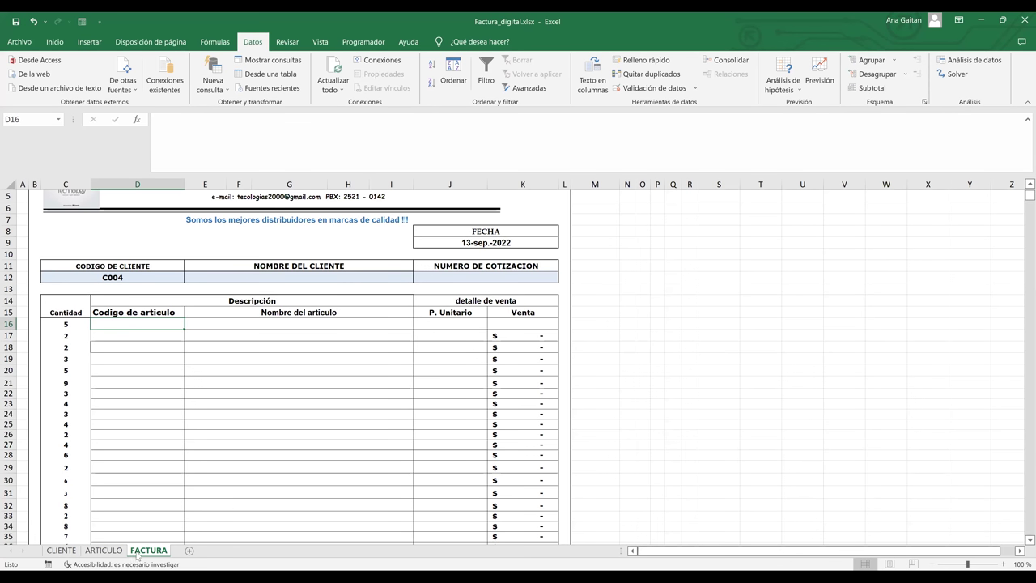
left_click(61, 551)
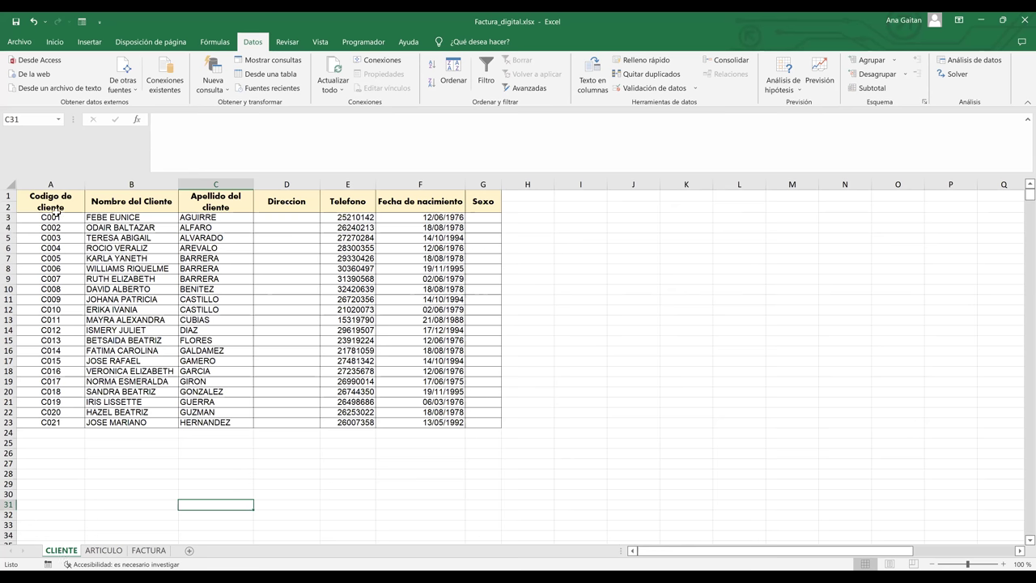
left_click_drag(50, 201, 423, 371)
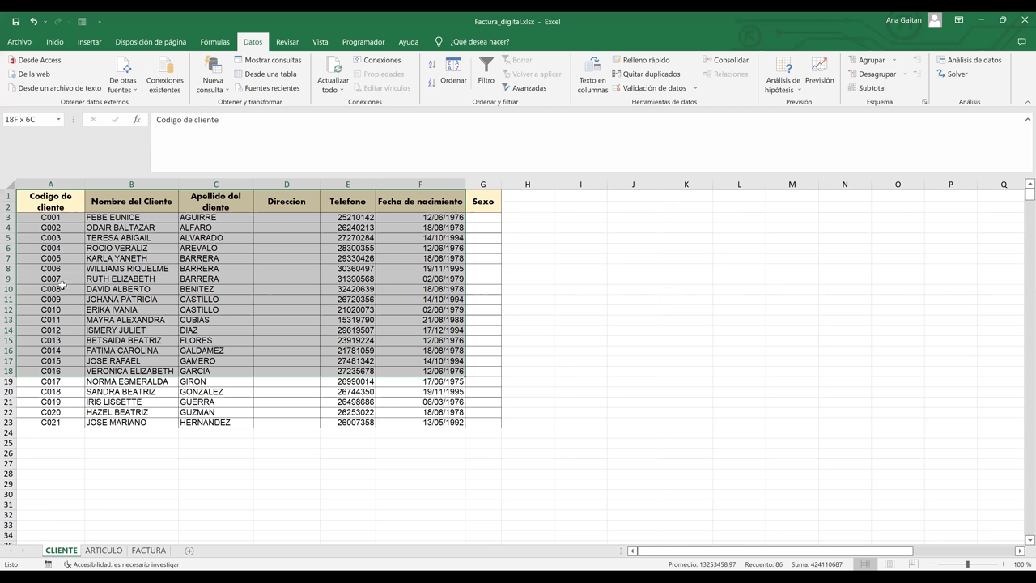
left_click(267, 297)
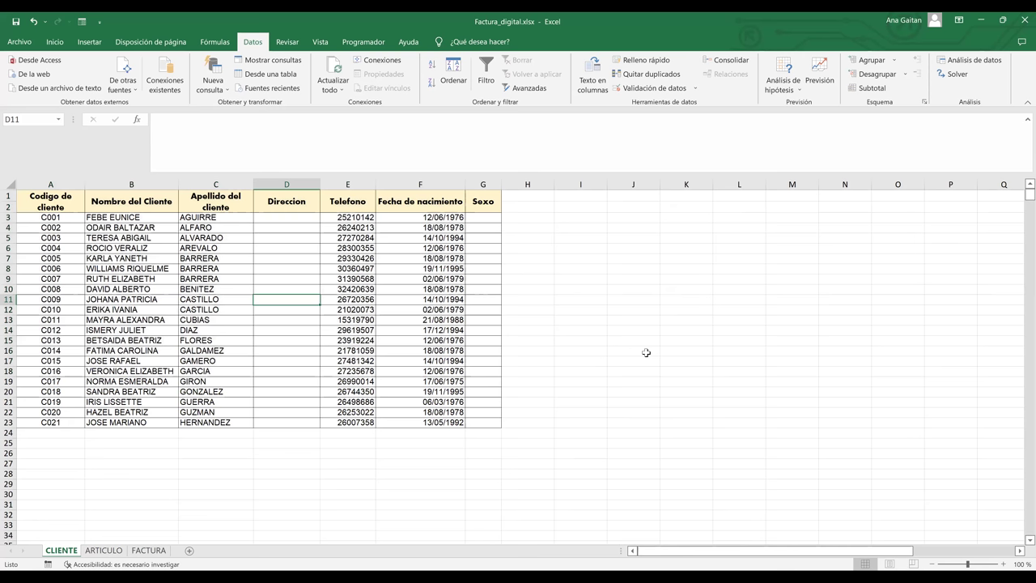
left_click(104, 550)
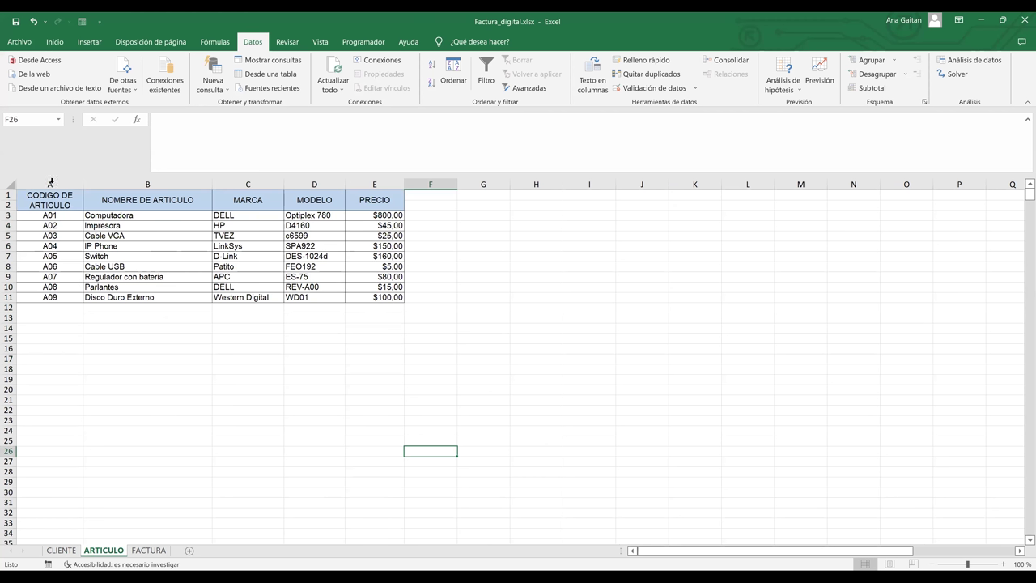
left_click(120, 195)
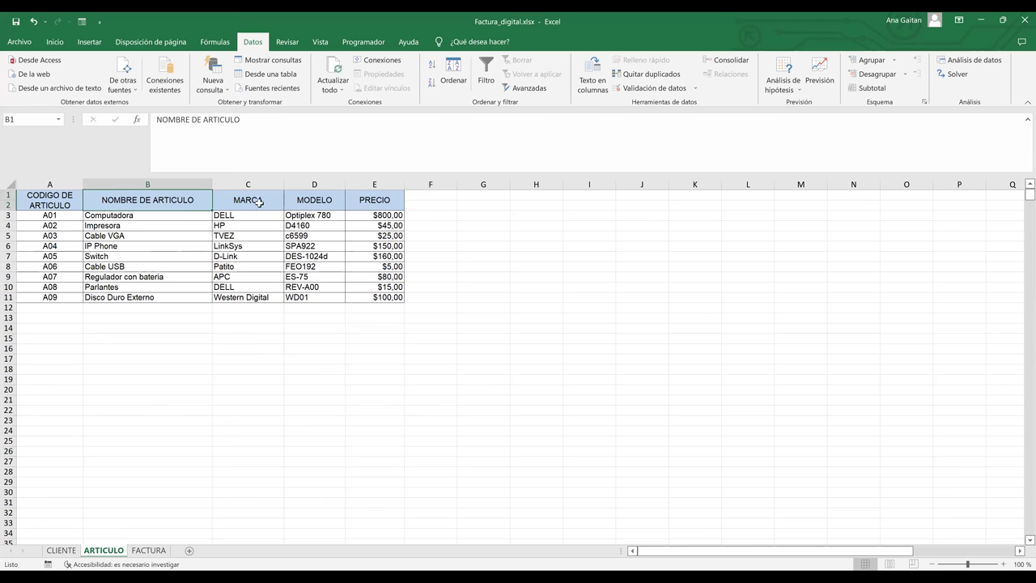
left_click(300, 203)
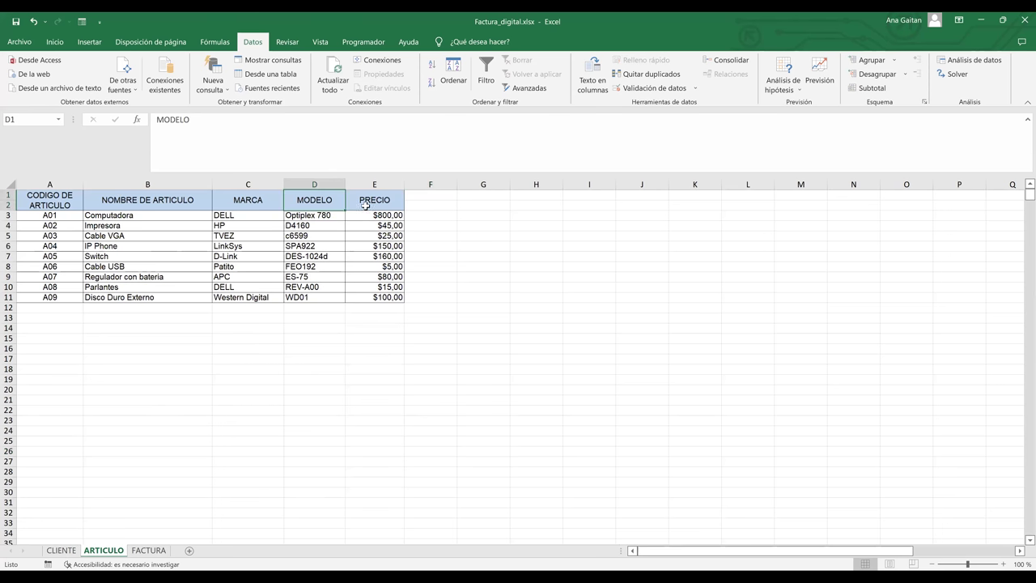
left_click(365, 205)
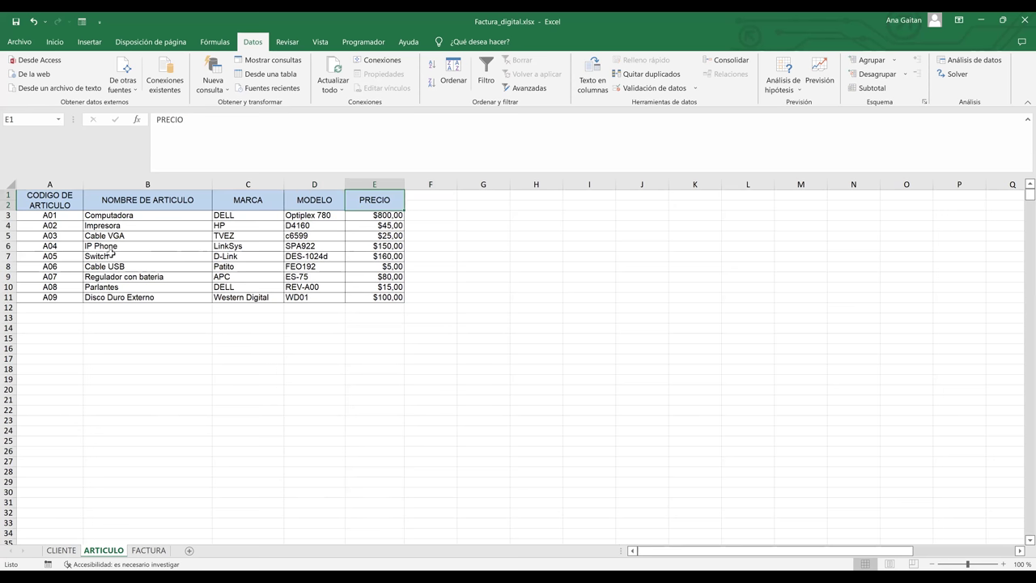
left_click_drag(40, 198, 374, 298)
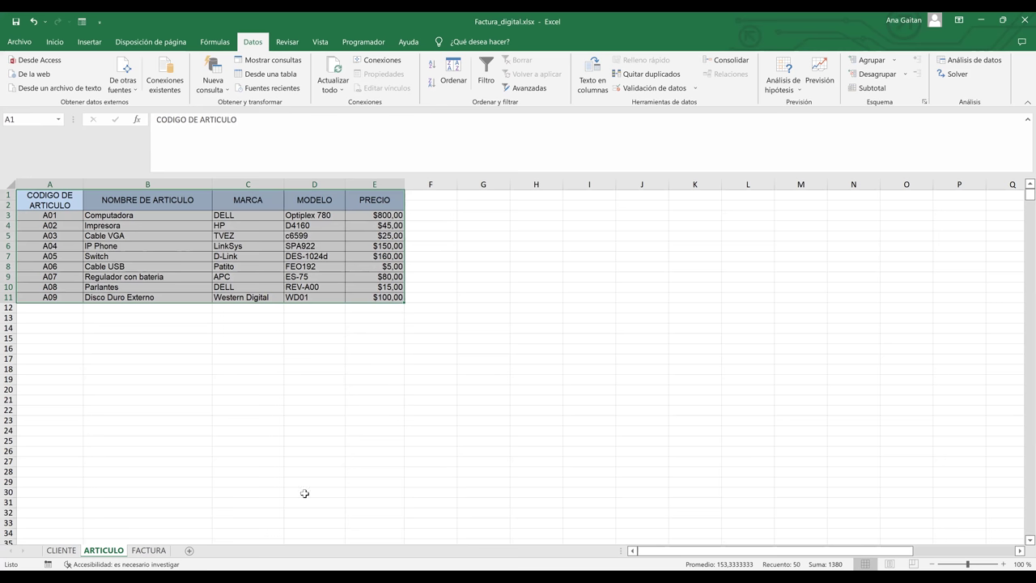
- On the FACTURA sheet, check C12's data validation and delete its C004 client code
left_click(148, 550)
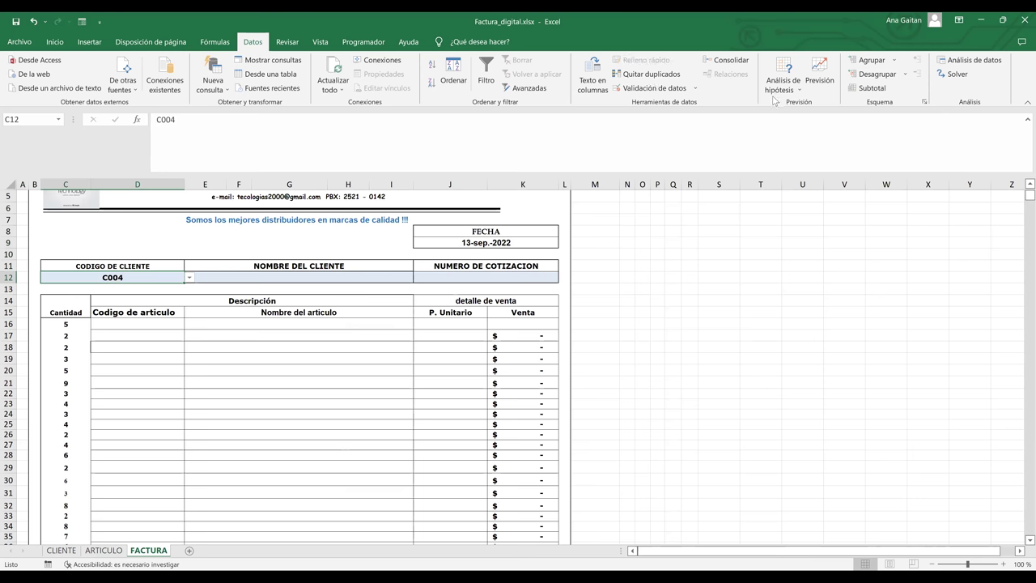
left_click(671, 90)
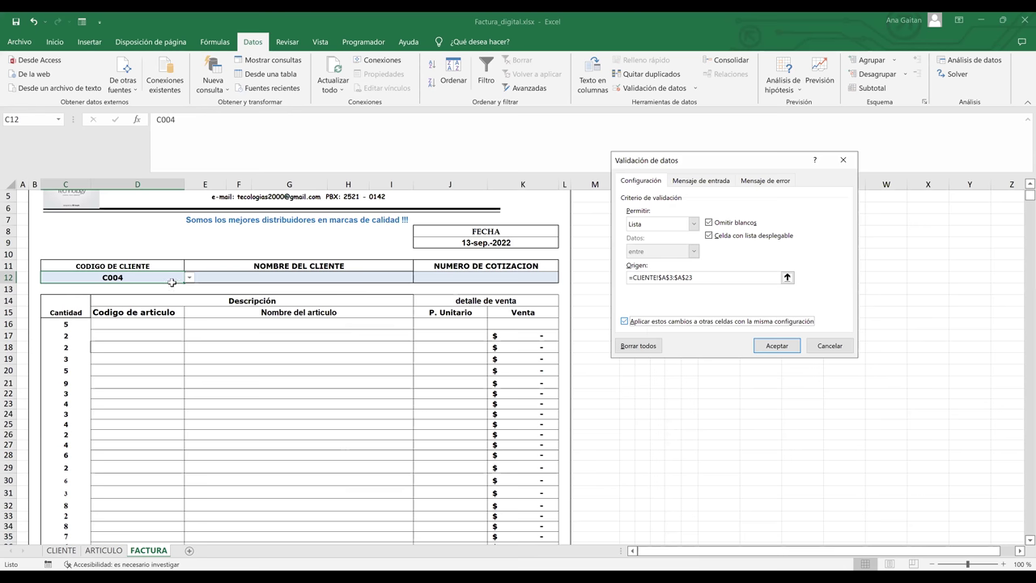
key("Return")
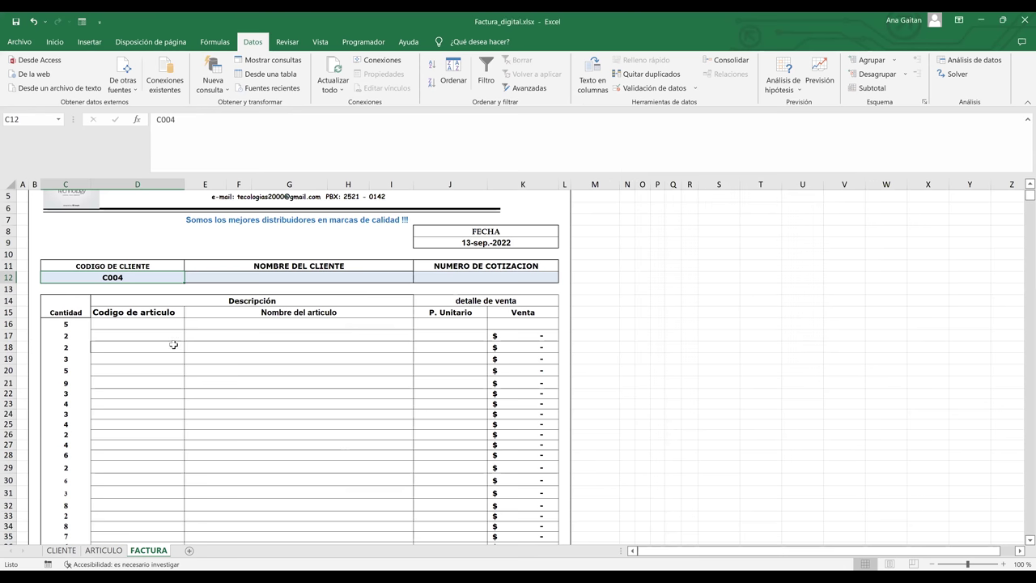
key("Delete")
left_click(215, 347)
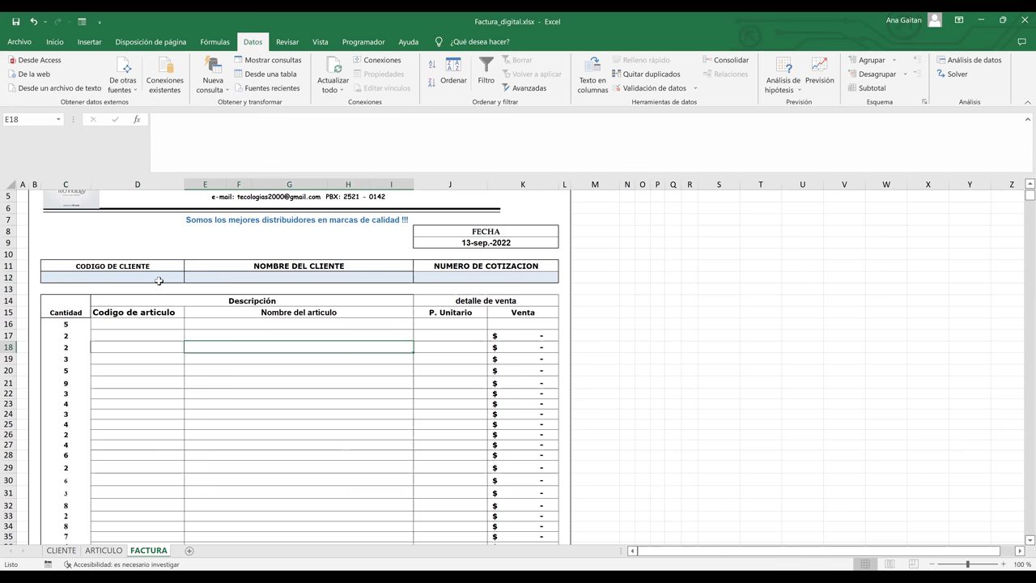
left_click(158, 278)
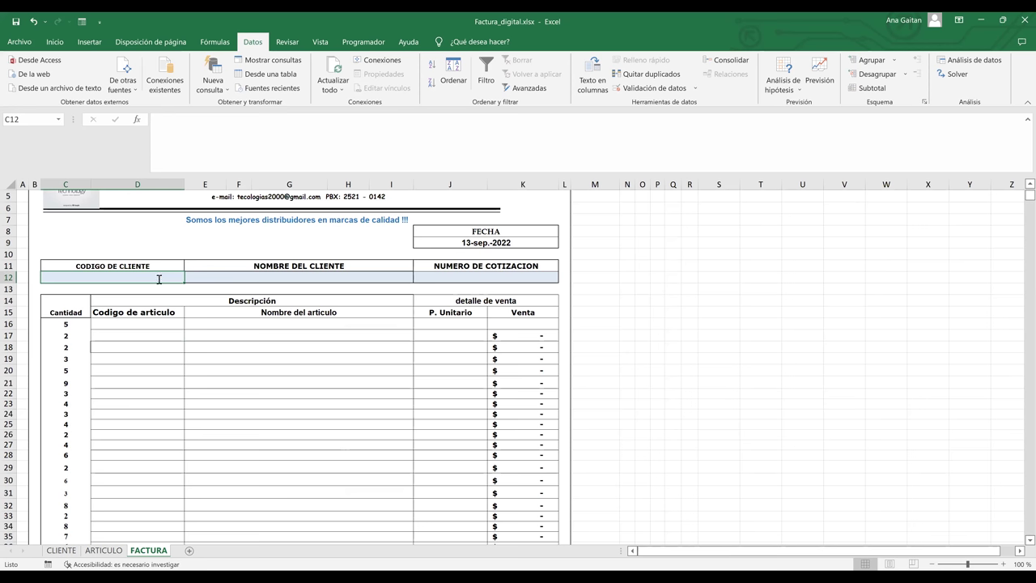
- Enter client code C525 in C12, then select the client-name cell E12
type("C")
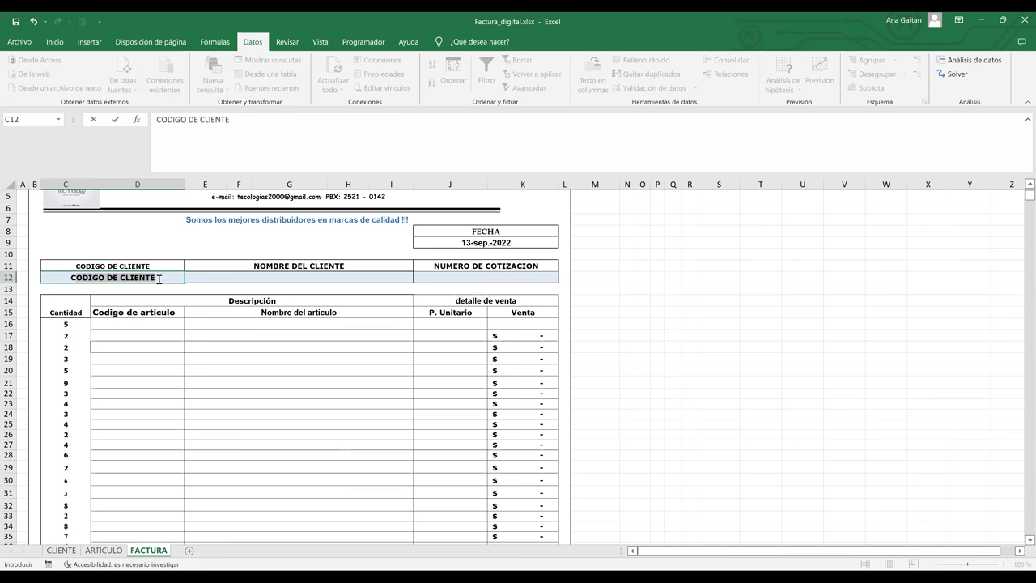
key("BackSpace")
key("BackSpace")
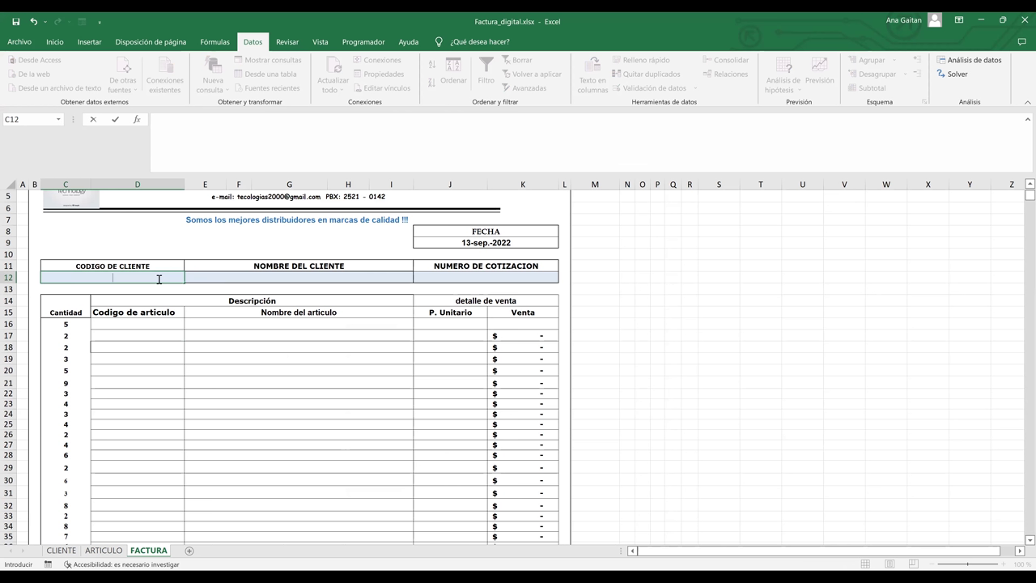
type("C")
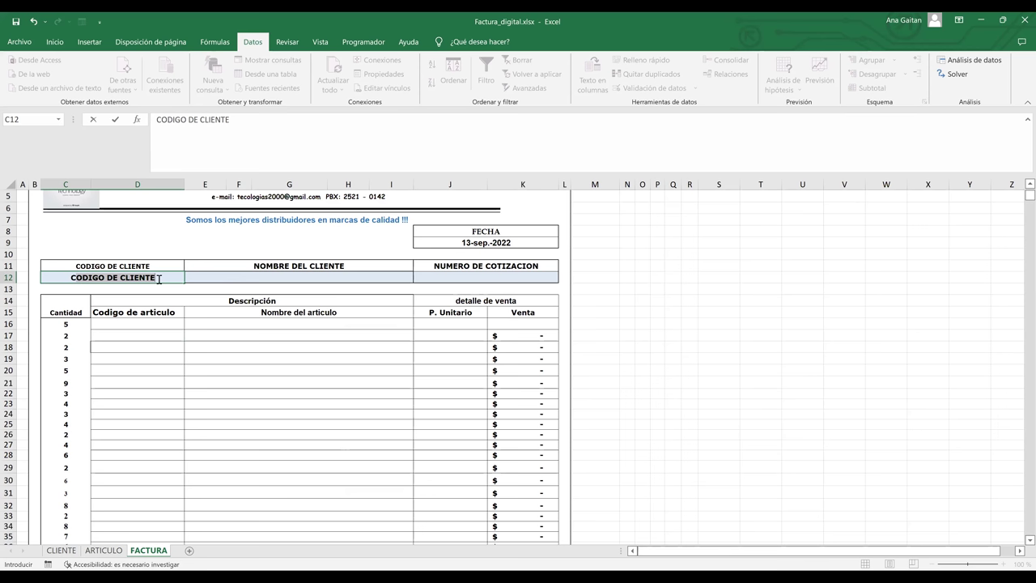
type("525")
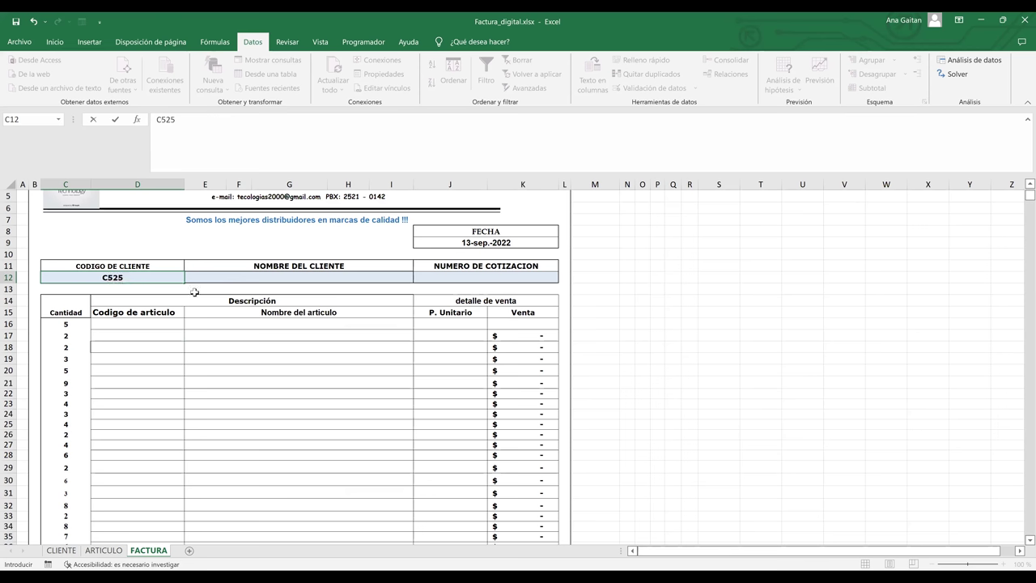
left_click(287, 346)
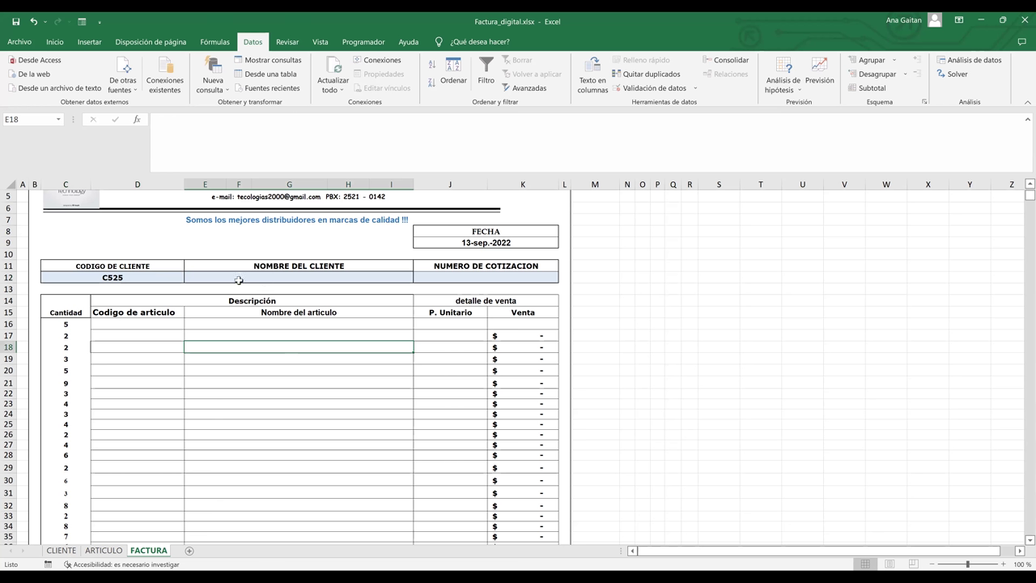
left_click(285, 277)
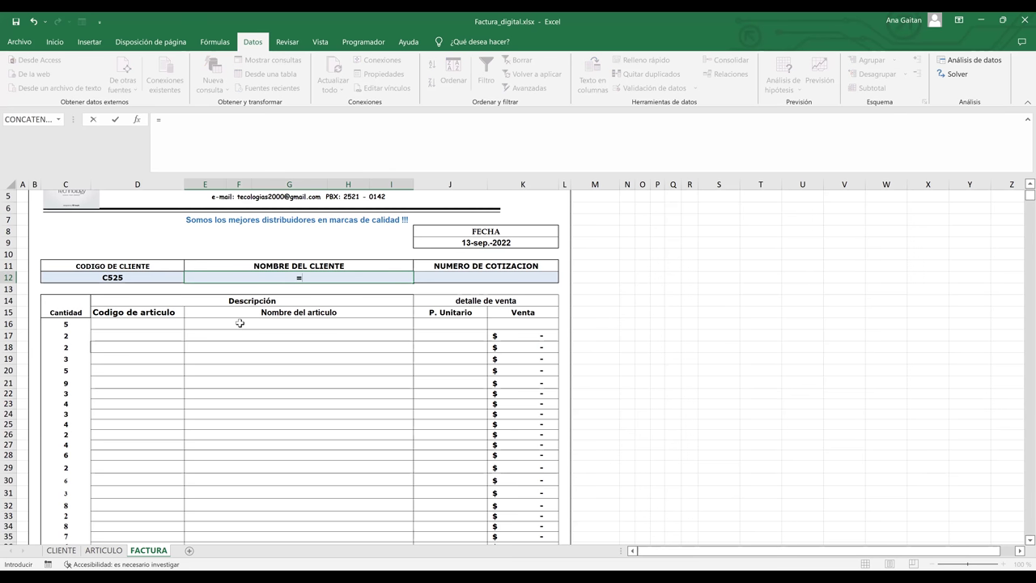
- Start a BUSCARV formula in E12 with C12 as the lookup value
type("BUSCA")
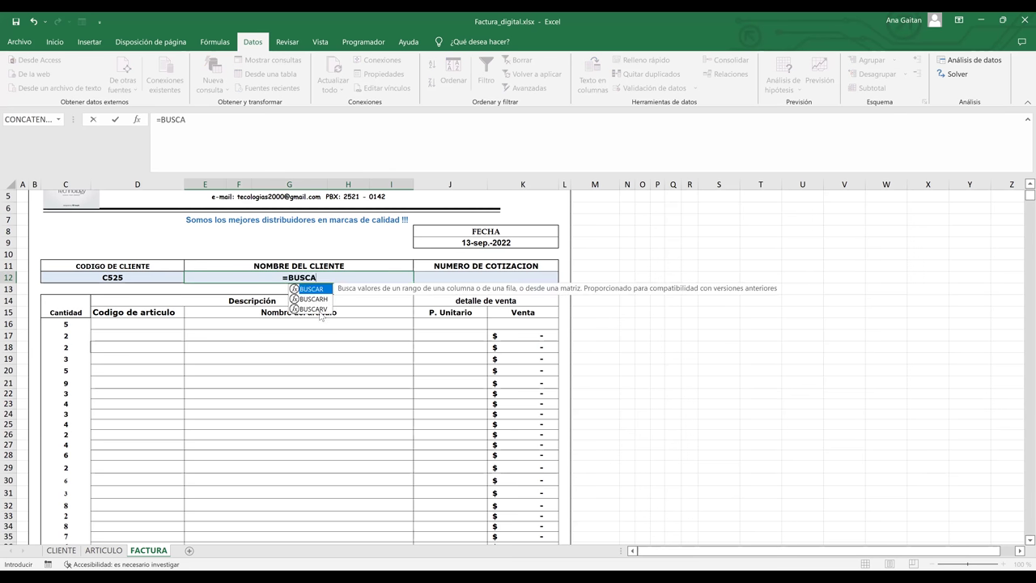
double_click(321, 308)
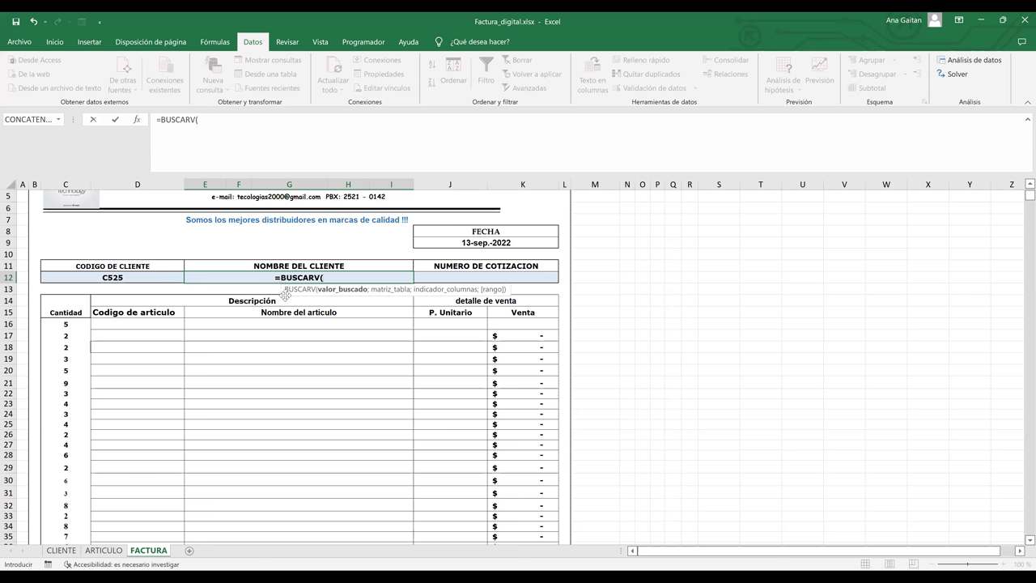
left_click(140, 277)
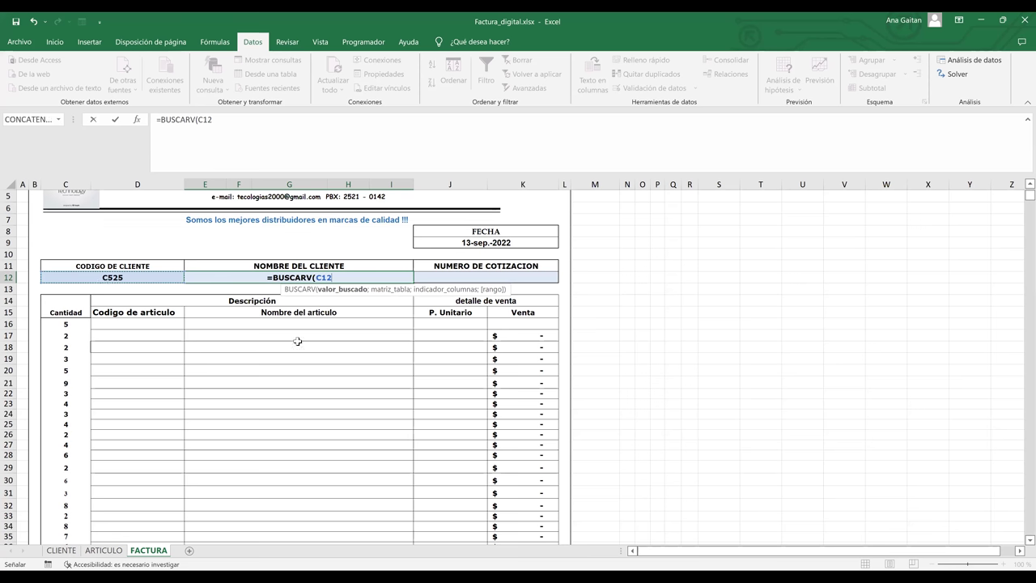
type(";")
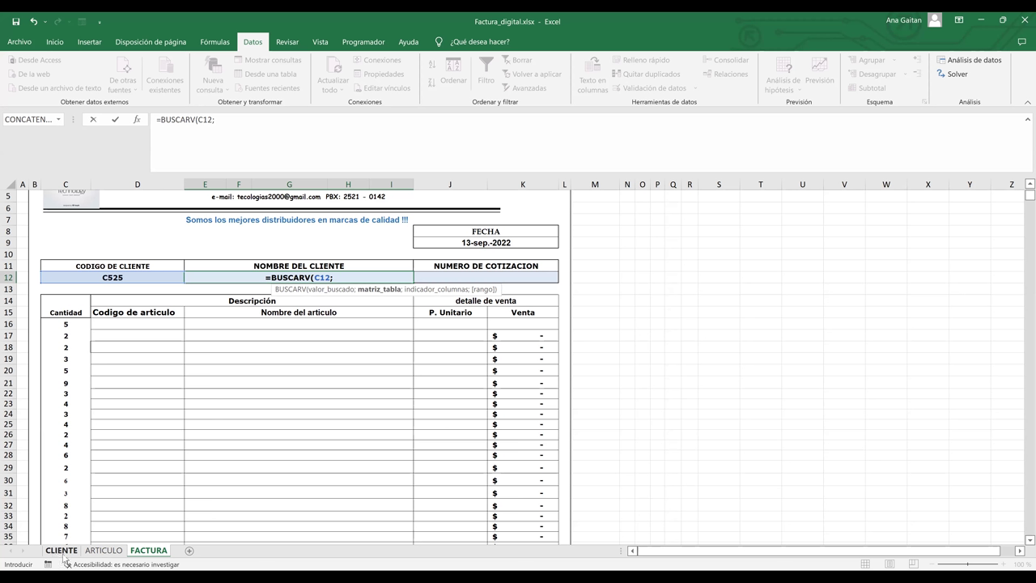
- Point the formula's table argument at the CLIENTE sheet, starting at cell A3
left_click(62, 550)
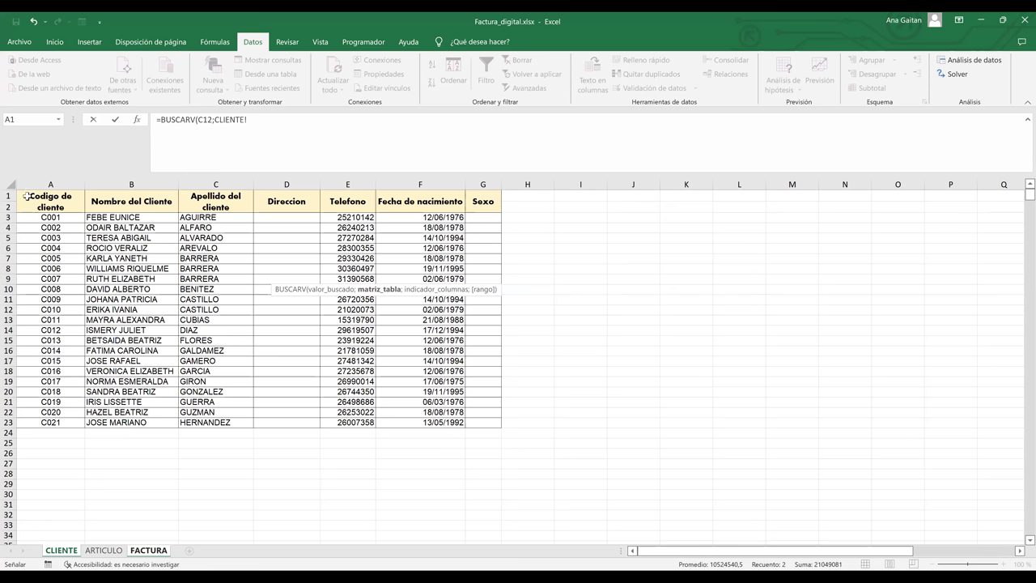
left_click(25, 187)
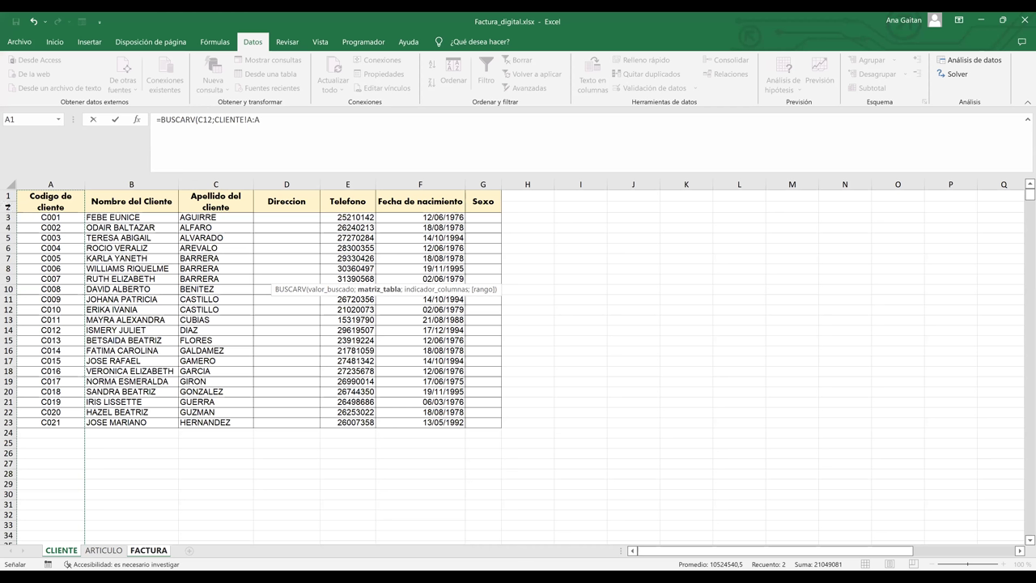
left_click(20, 216)
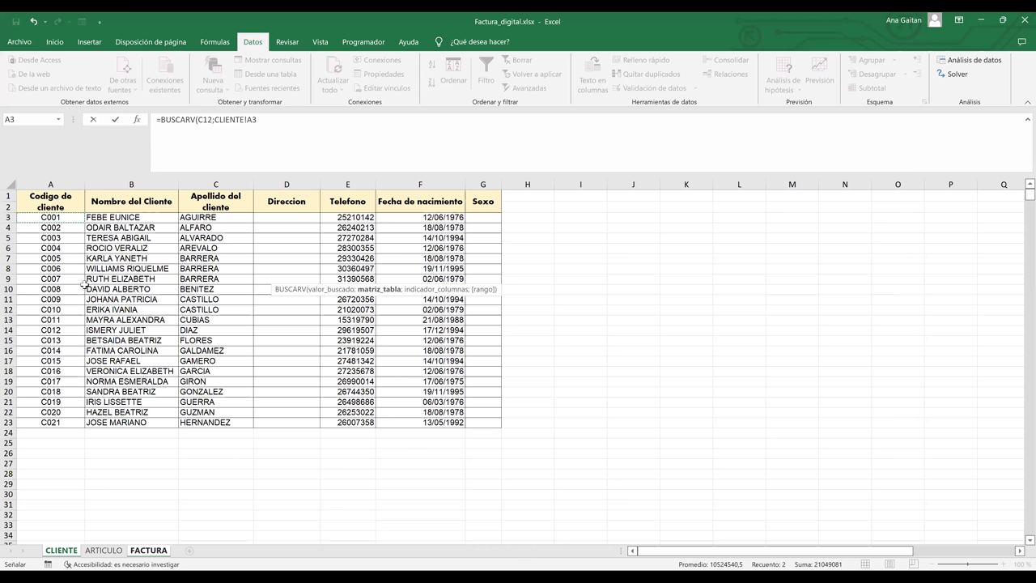
key("ctrl+shift+End")
key("BackSpace")
key("BackSpace")
key("BackSpace")
key("BackSpace")
key("shift+Right")
key("shift+Right")
key("shift+Right")
key("shift+Right")
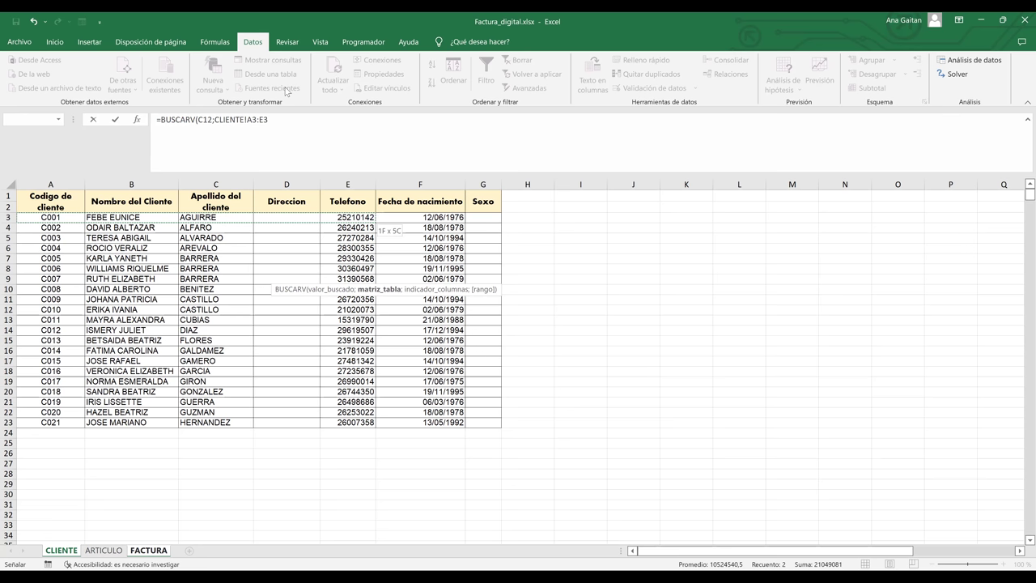
key("shift+Left")
key("shift+Left")
key("shift+Left")
key("shift+Left")
- Redo the table argument so it references CLIENTE!A3:G23
key("BackSpace")
key("BackSpace")
key("BackSpace")
key("BackSpace")
key("BackSpace")
key("BackSpace")
key("BackSpace")
key("BackSpace")
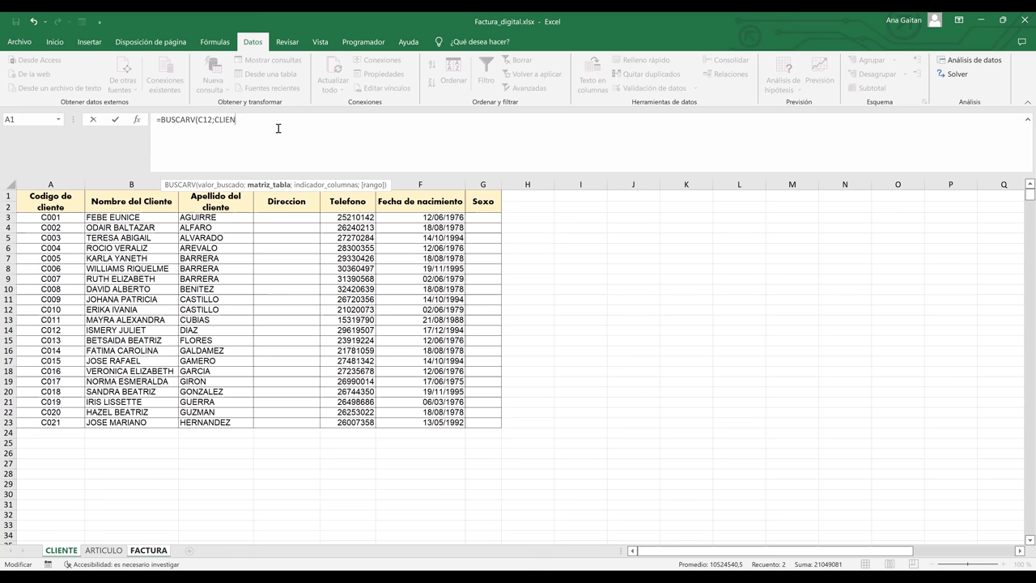
key("BackSpace")
key("BackSpace")
left_click(55, 217)
key("shift+space")
key("ctrl+shift+Right")
left_click(220, 122, "shift")
left_click_drag(220, 122, 217, 121)
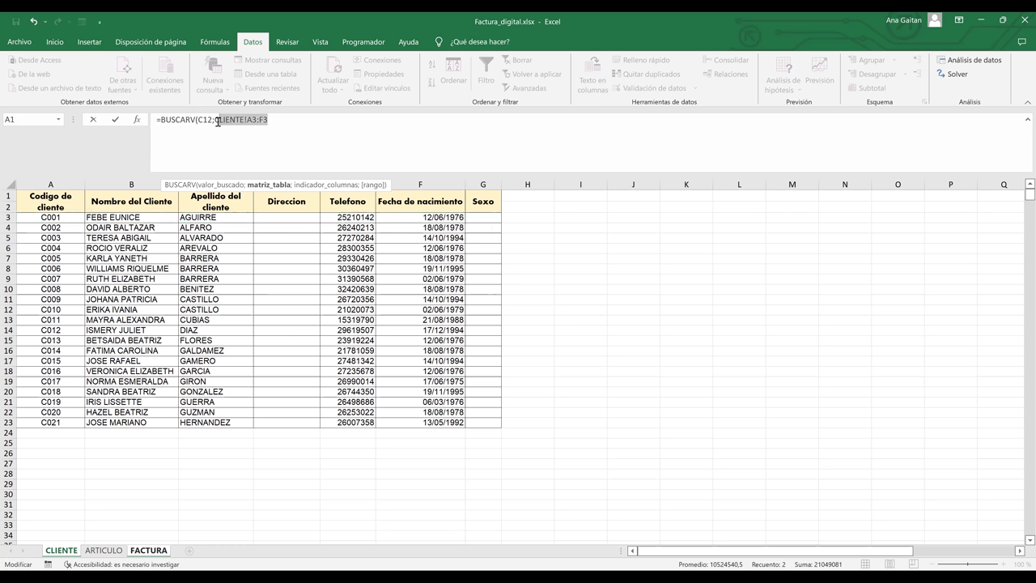
key("BackSpace")
left_click(47, 218)
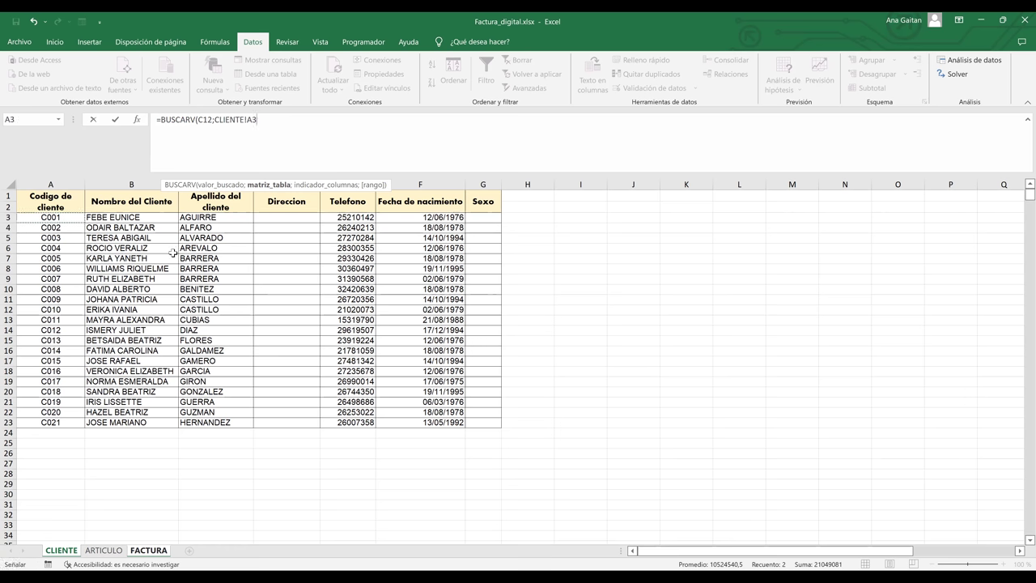
left_click(486, 423, "shift")
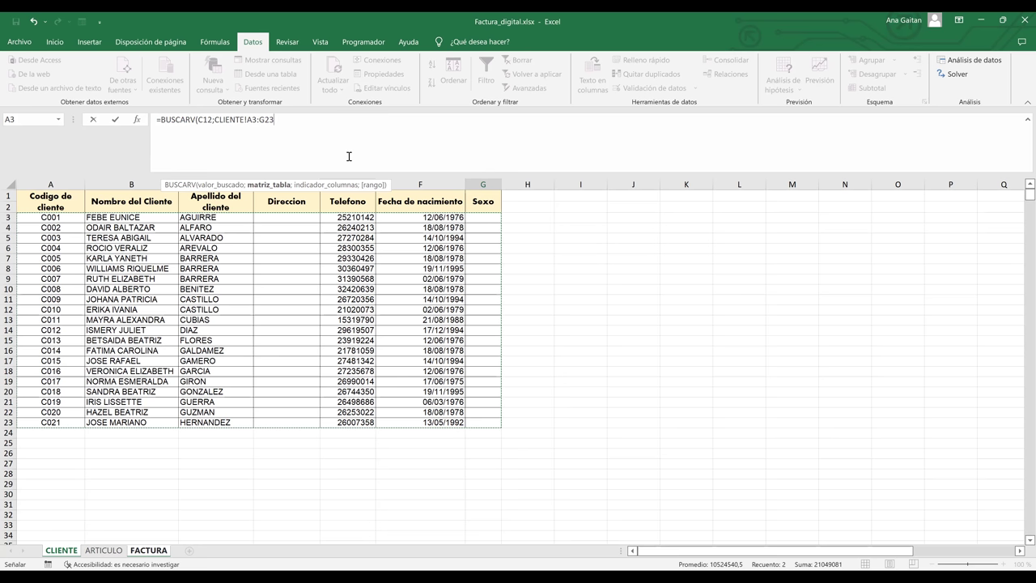
- Finish the formula with column 2 and FALSO: =BUSCARV(C12;CLIENTE!A3:G23;2;FALSO)
type(";")
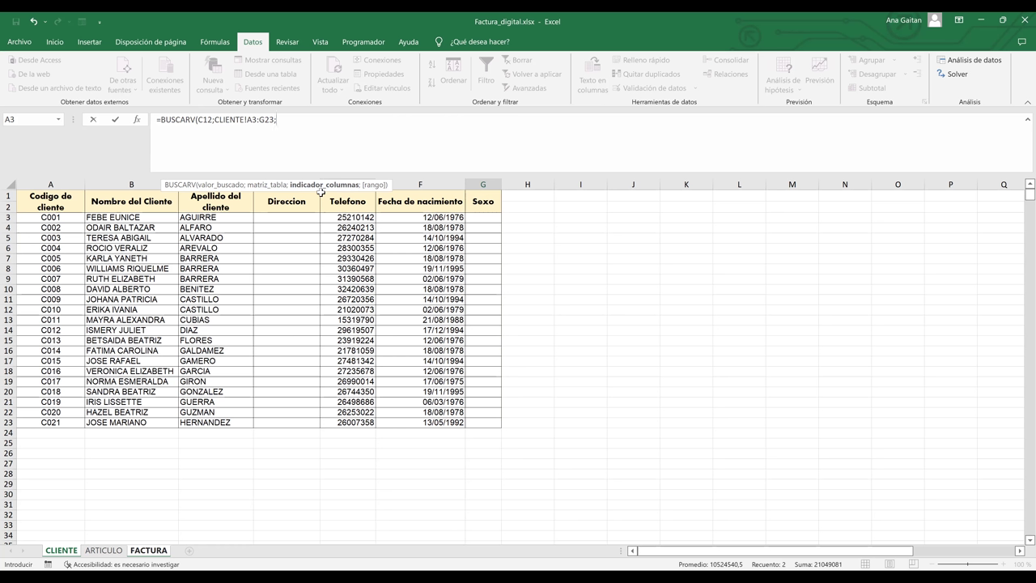
type("2")
type(";")
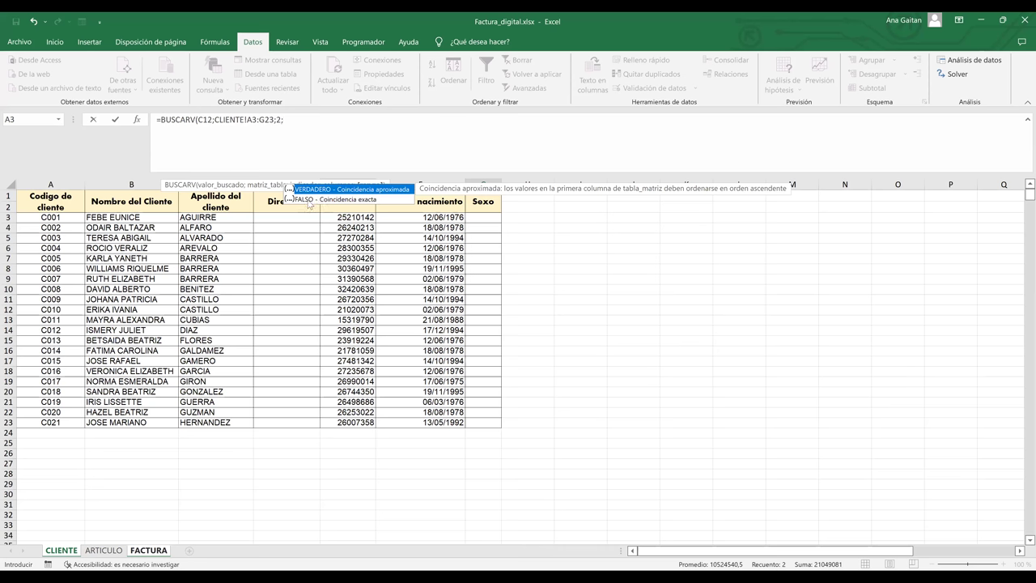
left_click(308, 204)
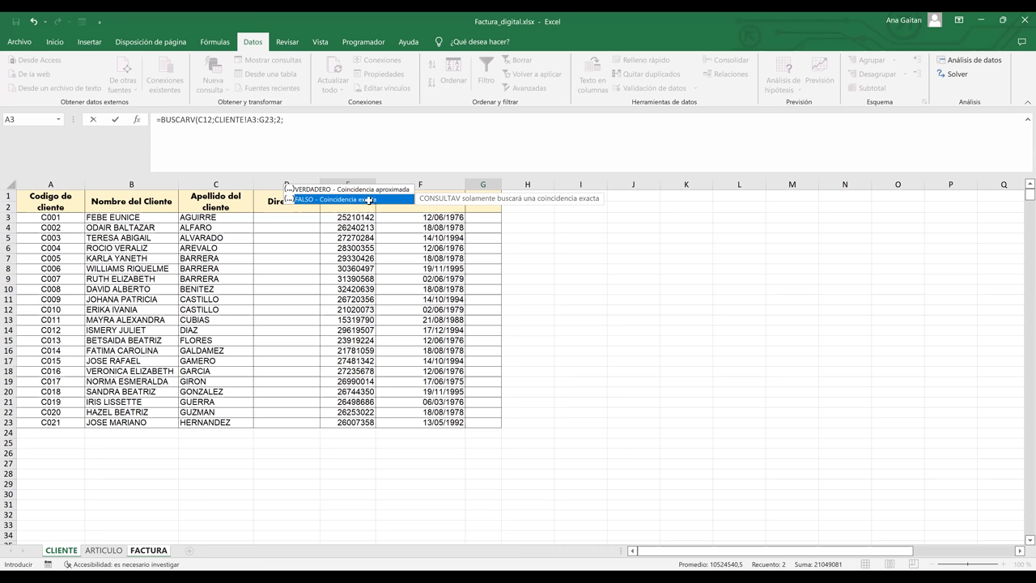
double_click(369, 200)
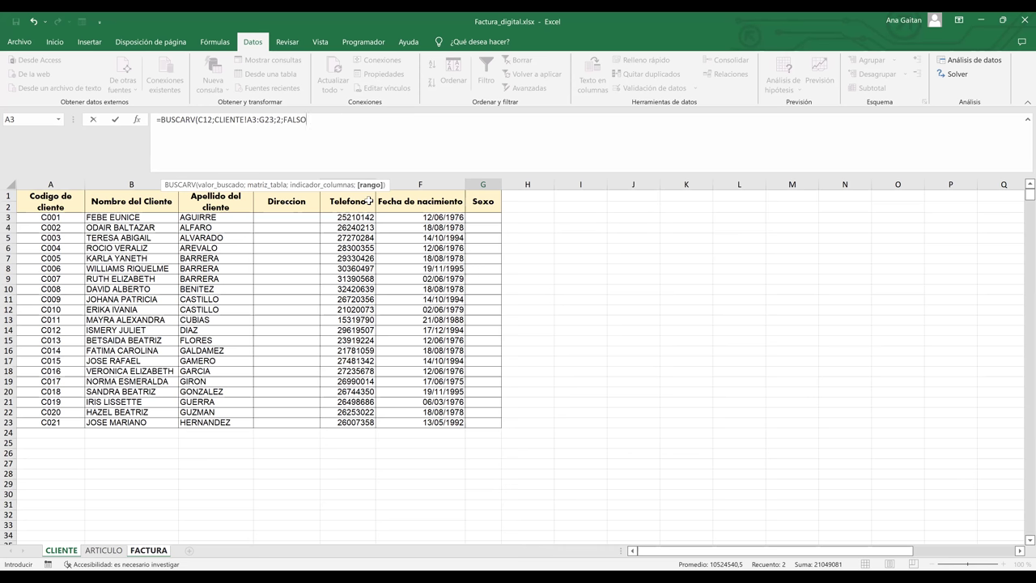
type(")")
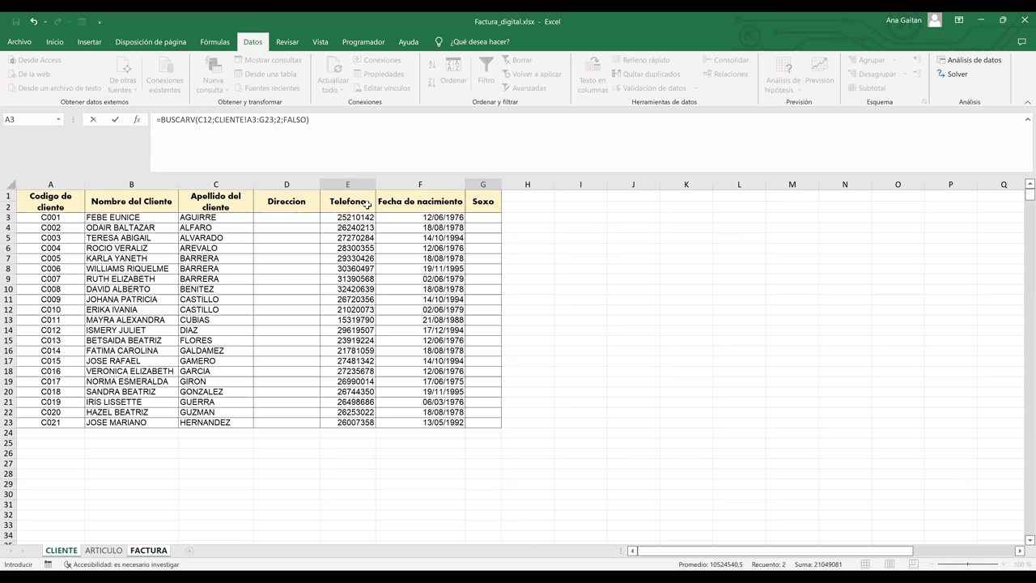
key("Return")
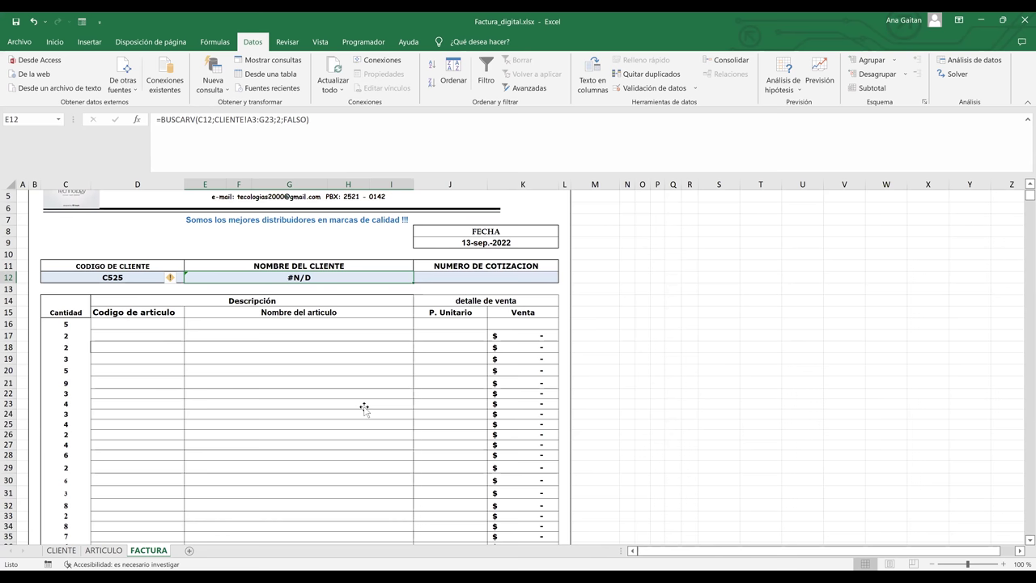
- Compare C525 against the CLIENTE list, which ends at code C021, then show CLIENTE again
left_click(364, 407)
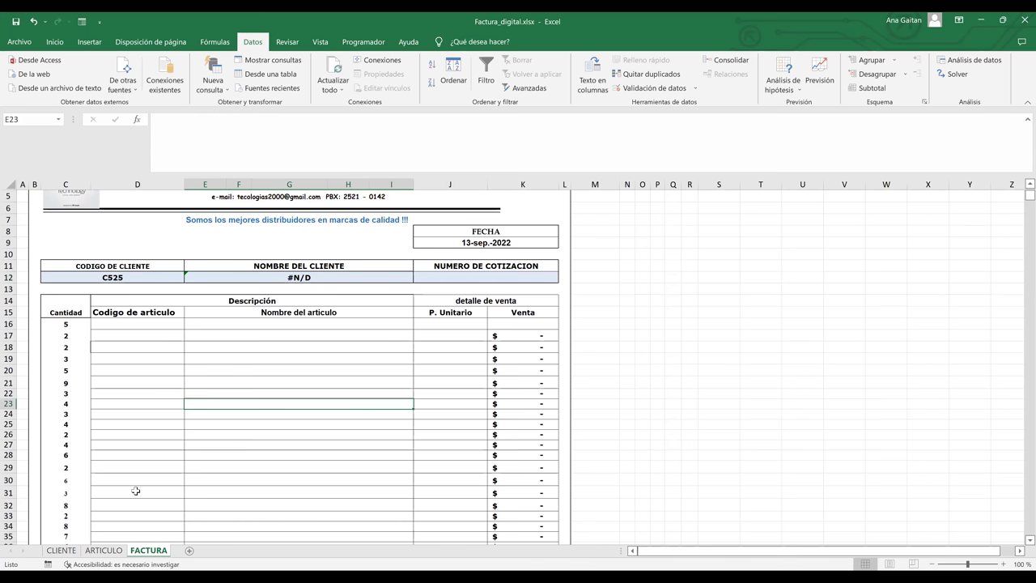
left_click(62, 551)
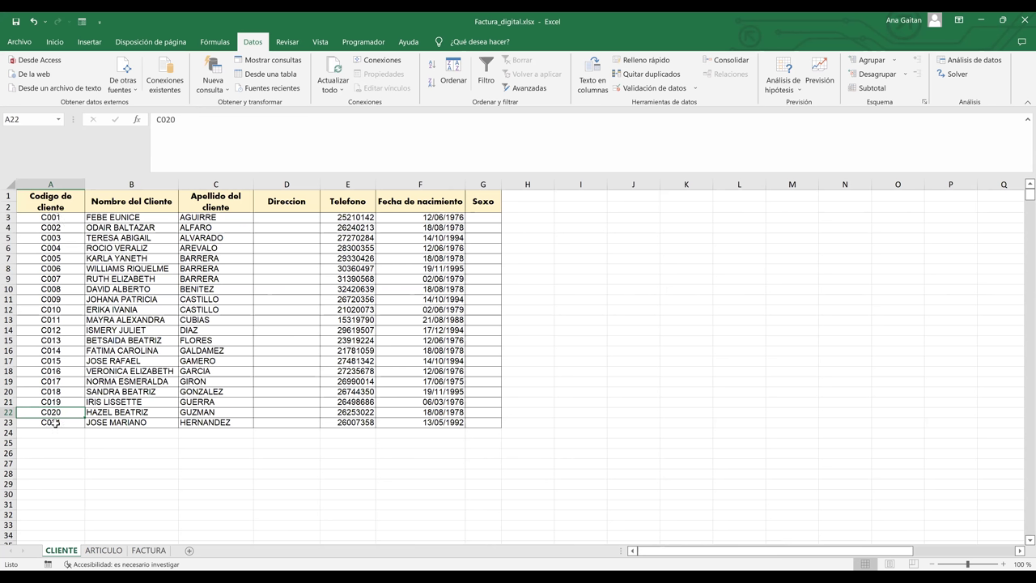
key("Down")
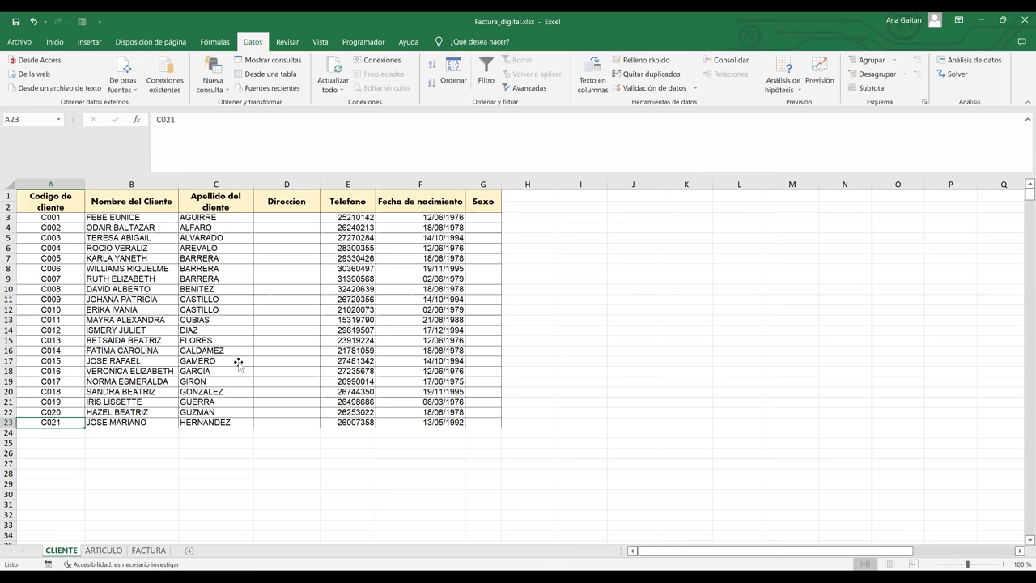
key("ctrl+Page_Down")
key("ctrl+Page_Down")
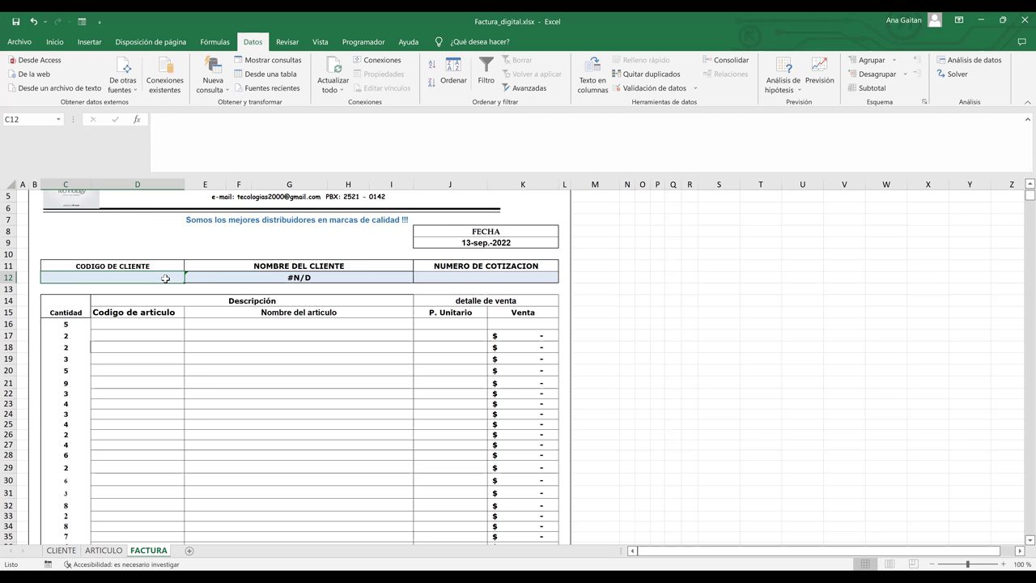
left_click(232, 385)
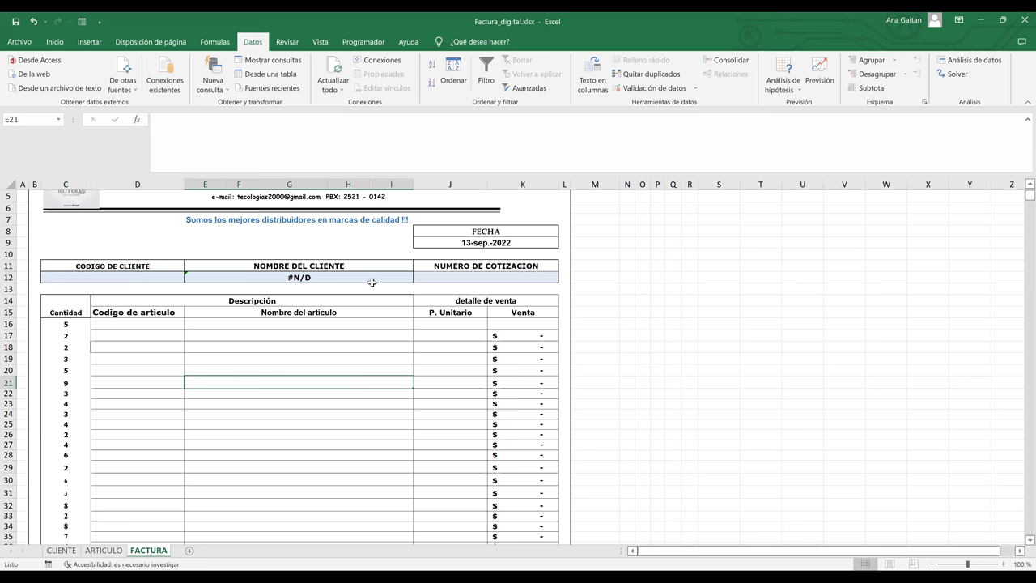
left_click(61, 550)
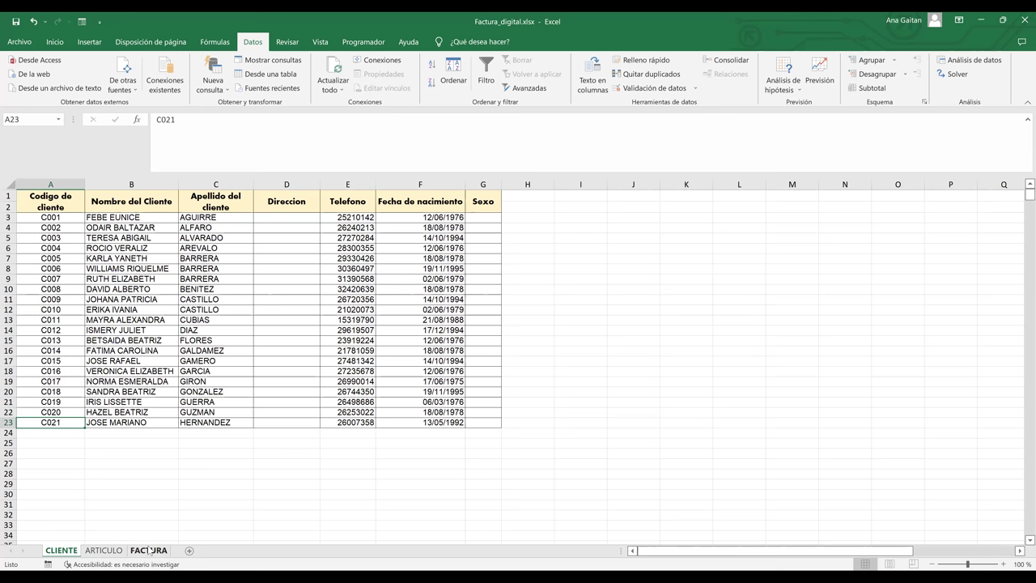
- Select client codes C001 to C021 (A3:A23) on the CLIENTE sheet
left_click(150, 550)
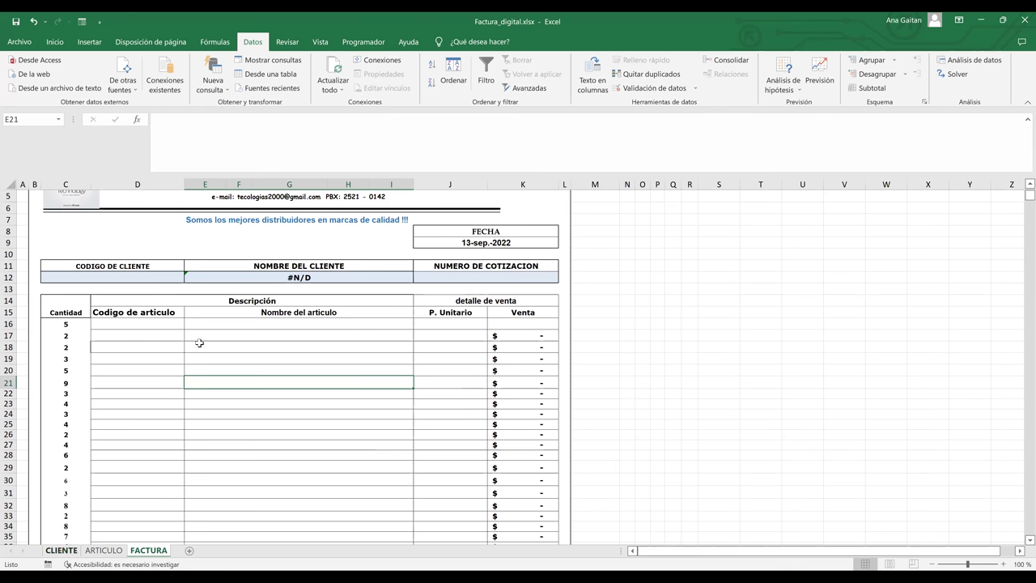
key("ctrl+Page_Up")
key("ctrl+Page_Up")
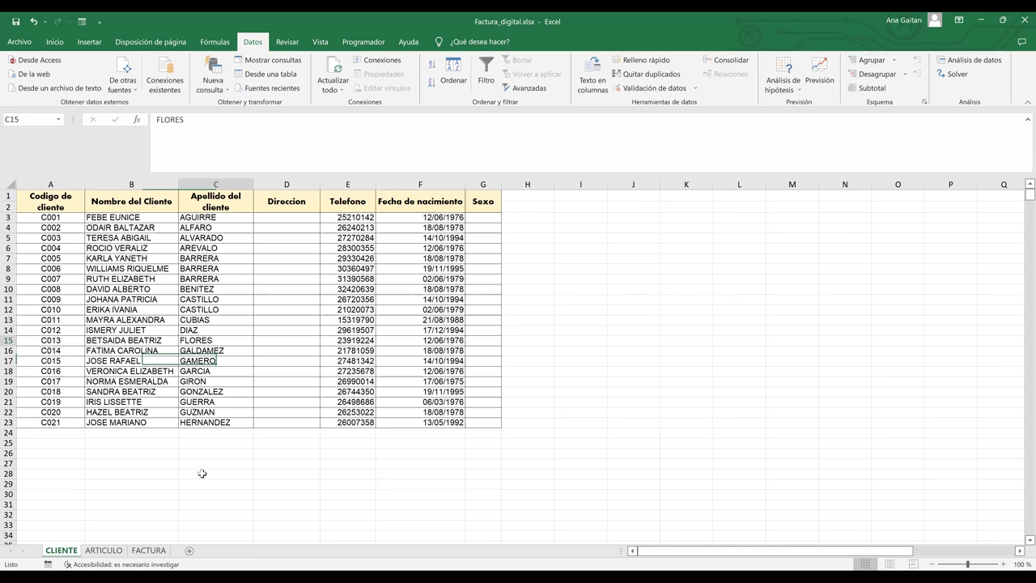
left_click(202, 474)
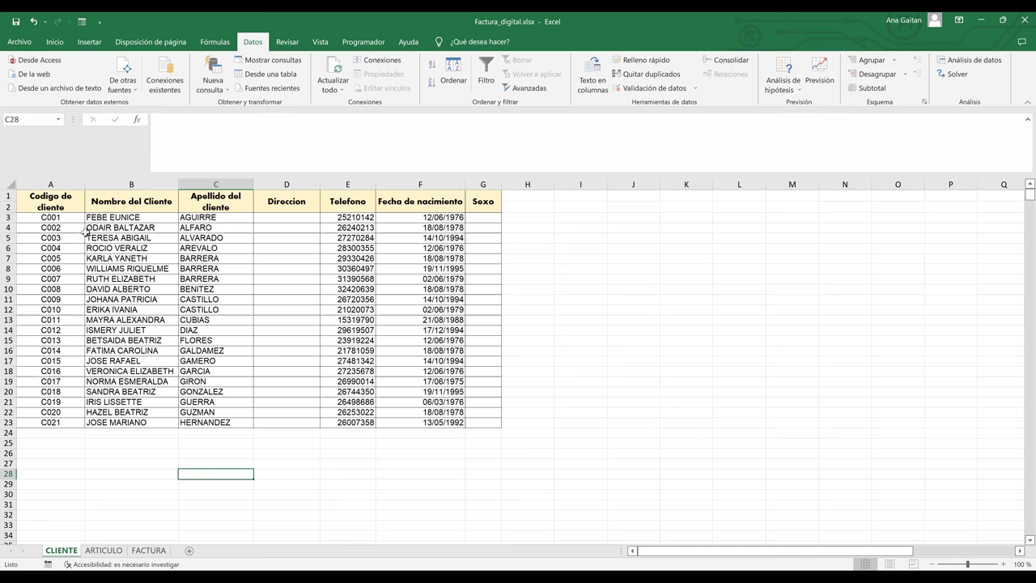
left_click(62, 218)
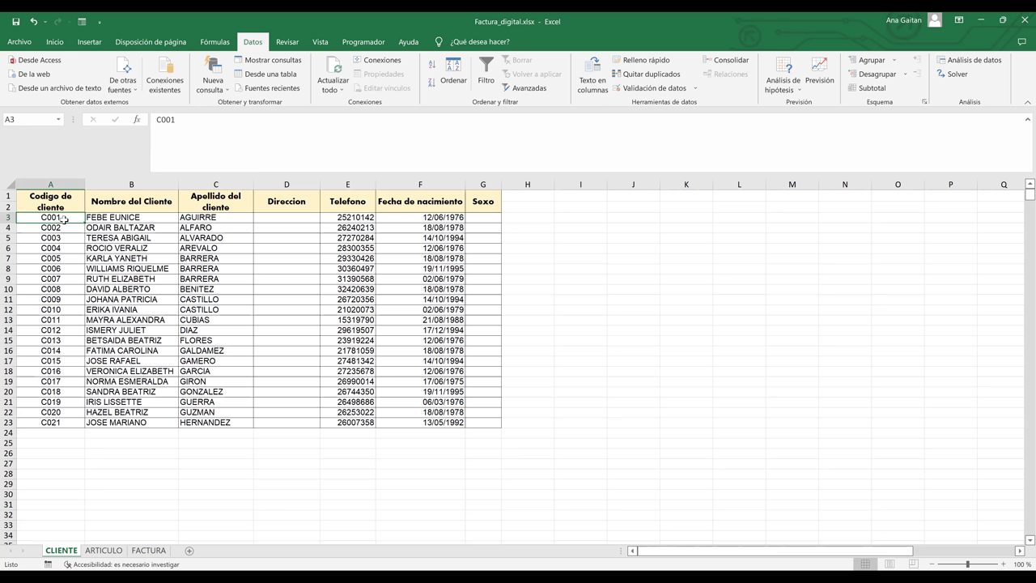
key("shift+Down")
key("shift+Down")
key("shift+Down")
key("shift+Down")
key("shift+Down")
key("shift+Down")
key("shift+Down")
key("shift+Down")
key("shift+Down")
key("shift+Down")
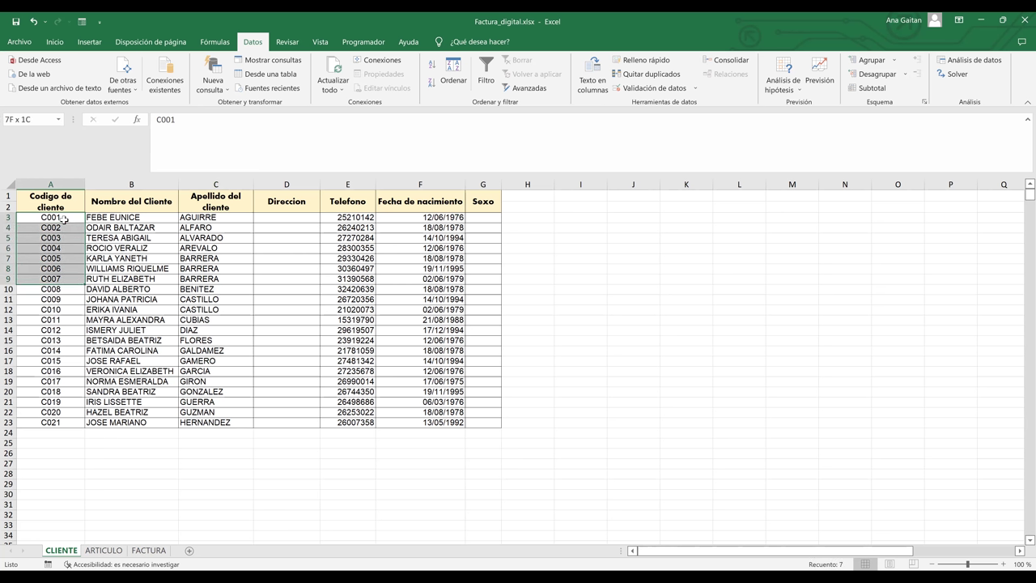
key("shift+Down")
key("shift+Down")
key("shift+Down")
key("shift+Down")
key("shift+Down")
key("shift+Down")
key("shift+Down")
key("shift+Down")
key("shift+Down")
key("shift+Down")
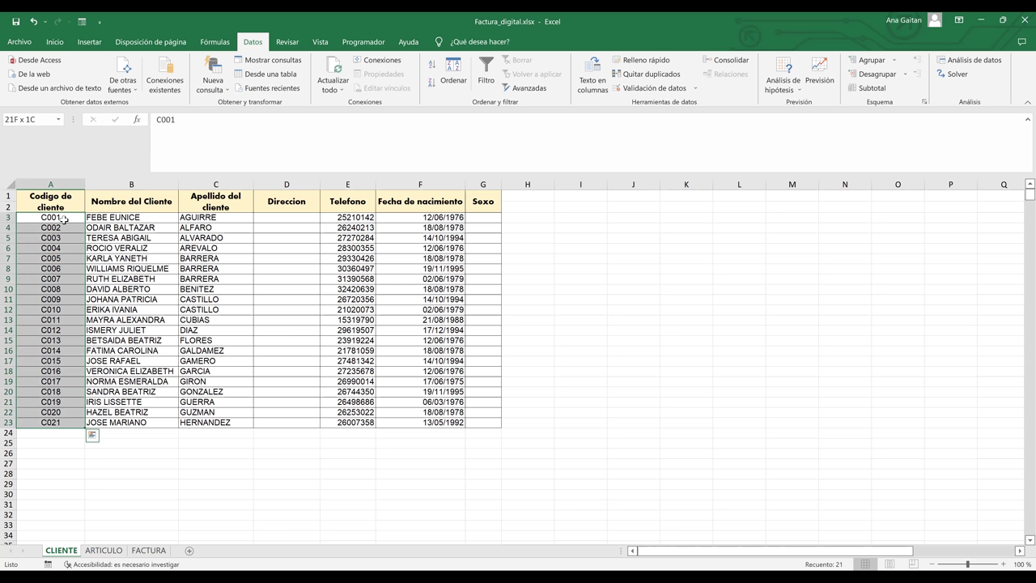
- Name the selection codigo_de_cliente in the Name Box and return to FACTURA
left_click(44, 118)
key("BackSpace")
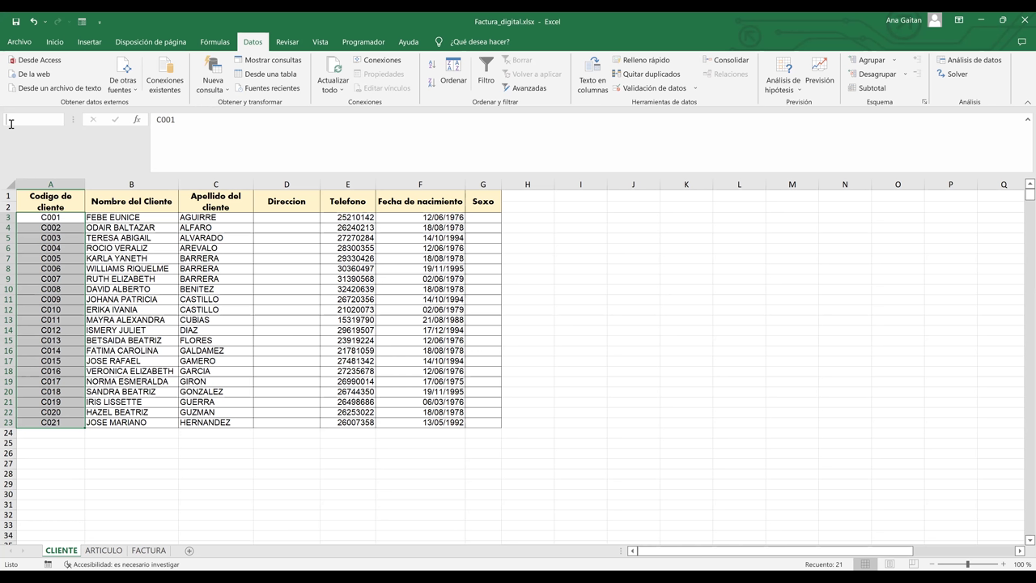
type("codi")
type("g")
type("o_")
type("de_")
type("cliente")
key("Return")
left_click(74, 476)
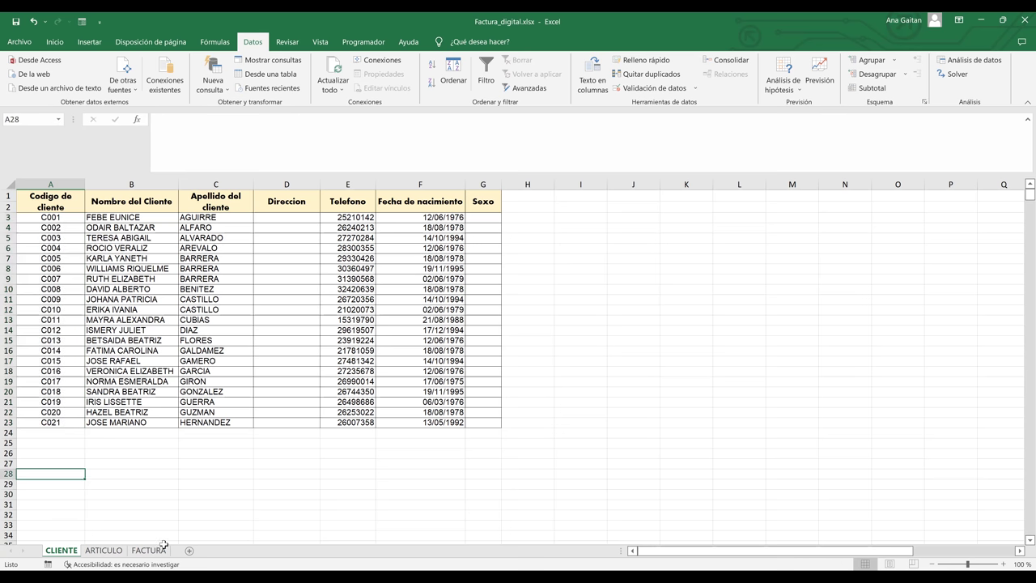
left_click(154, 554)
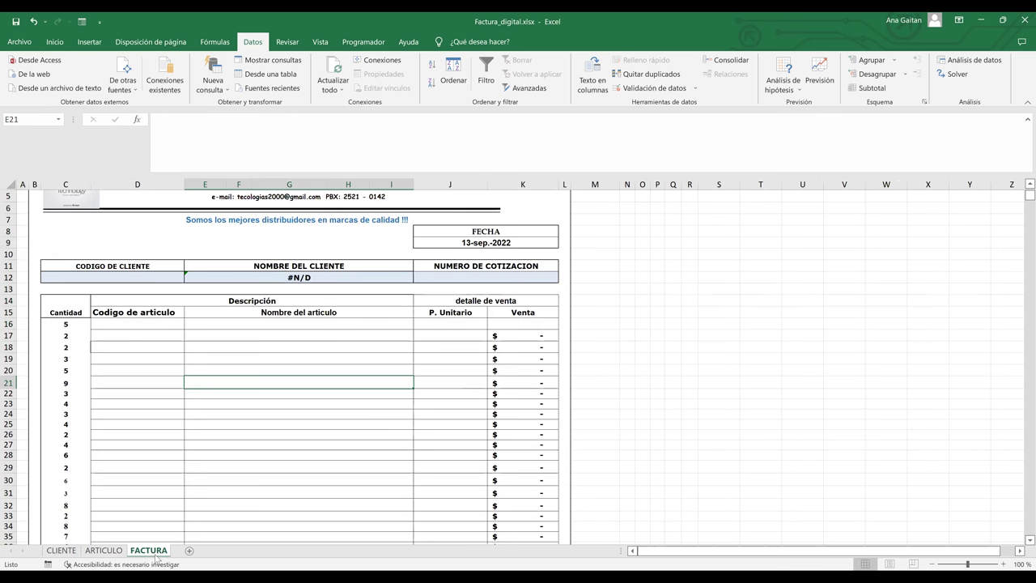
- Open data validation for C12 and set Permitir to Lista
left_click(116, 276)
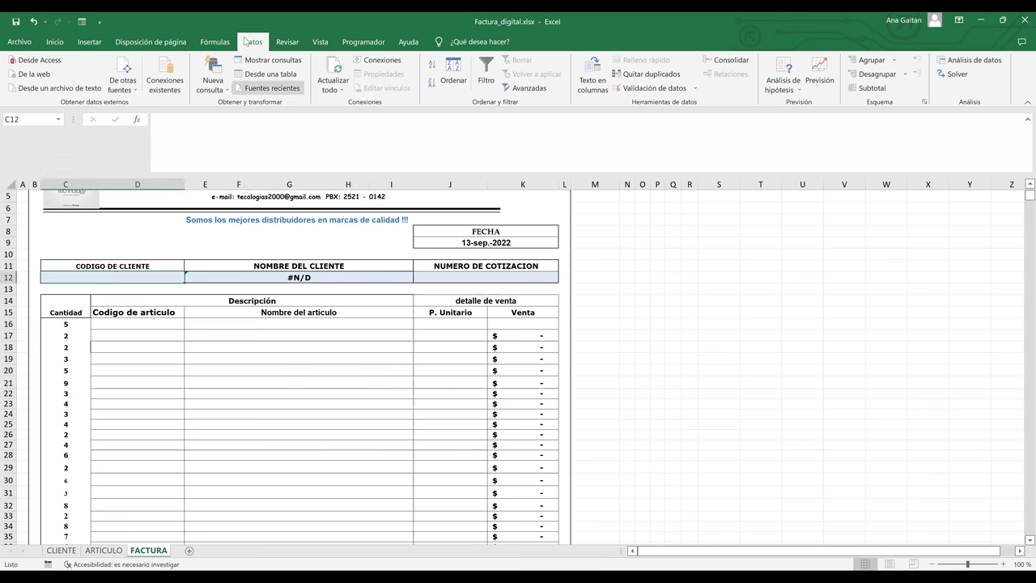
left_click(667, 93)
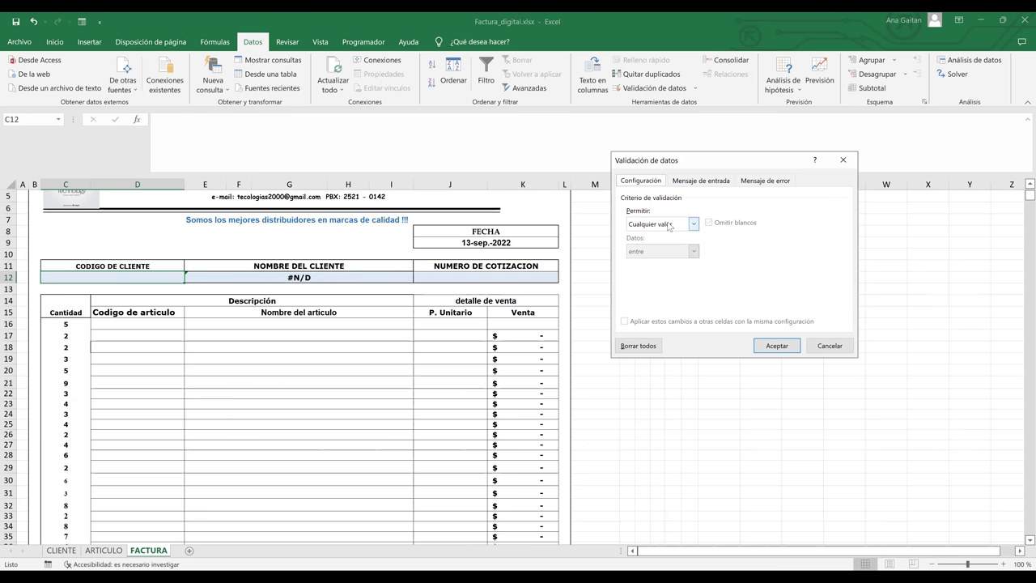
left_click(669, 226)
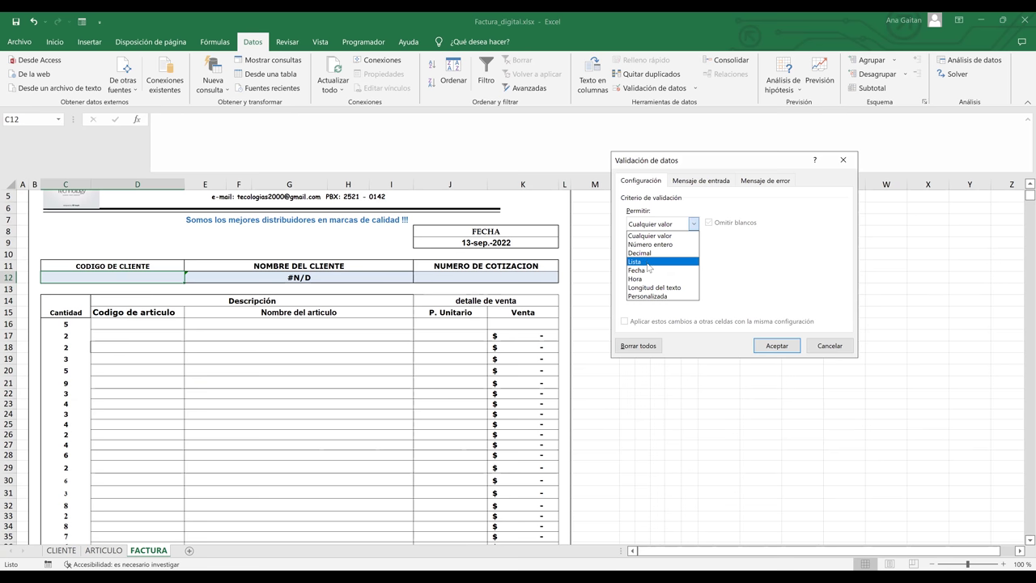
left_click(649, 264)
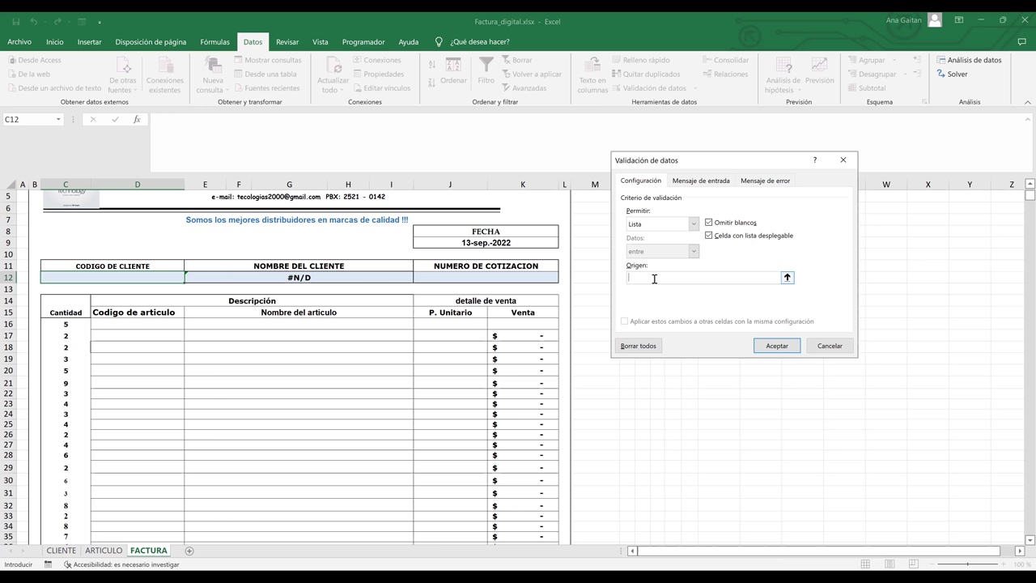
- Give C12 a list validation with source =codigo_de_cliente and confirm it
type("=codigo_de_cliente")
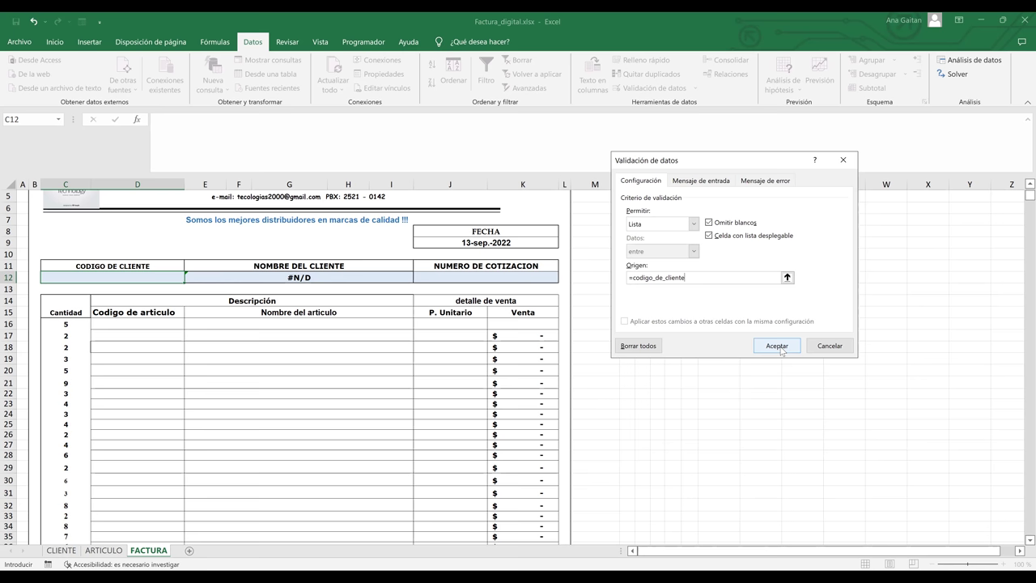
left_click(779, 346)
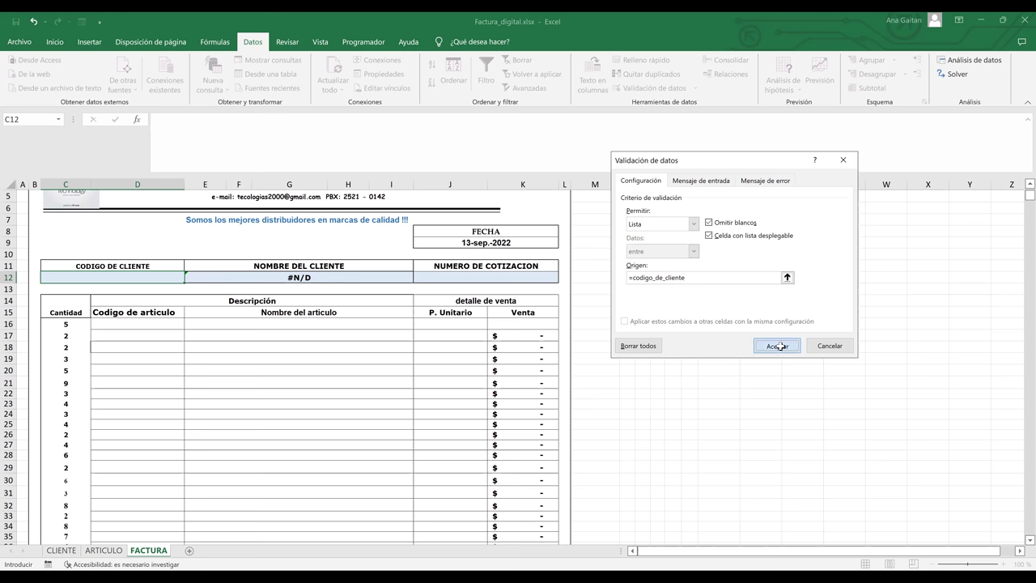
- Try client codes C005, C001 and C007 from C12's dropdown list
left_click(257, 332)
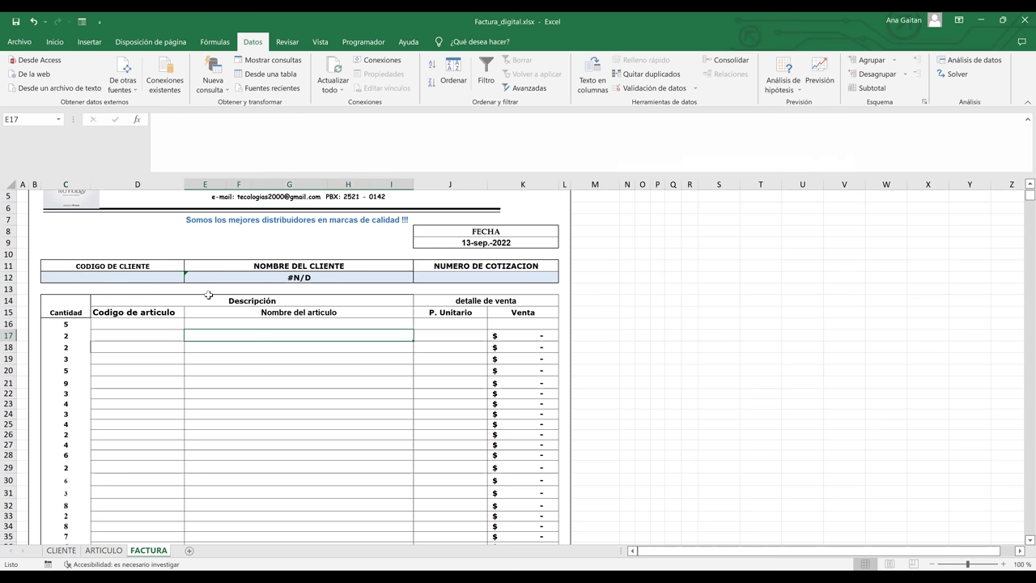
left_click(160, 280)
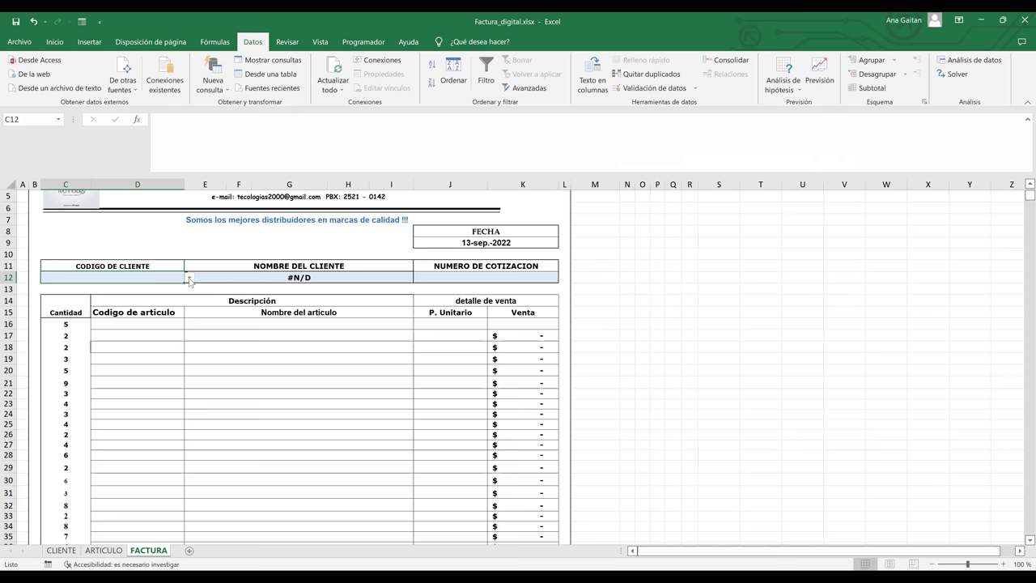
left_click(188, 279)
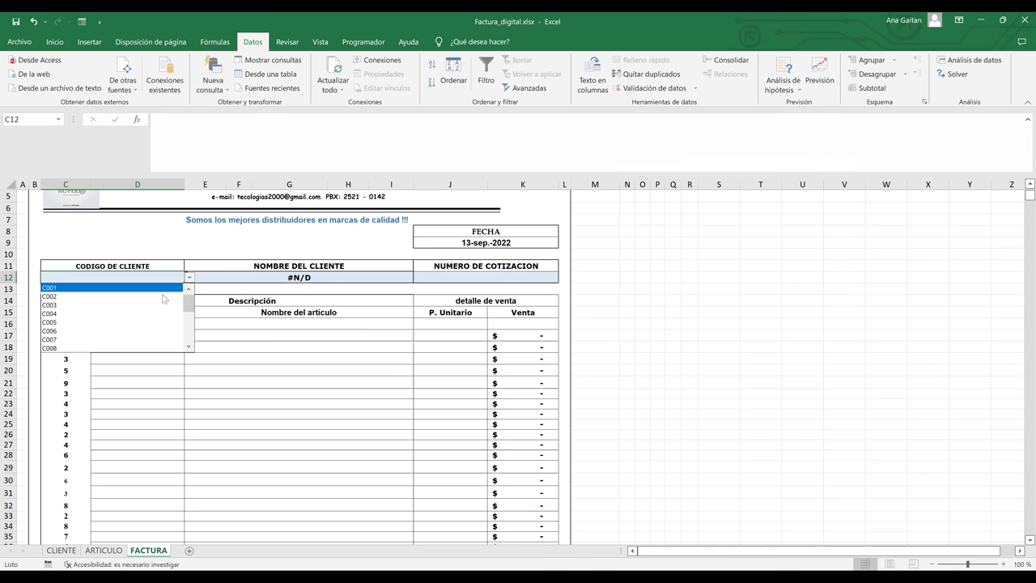
left_click(135, 323)
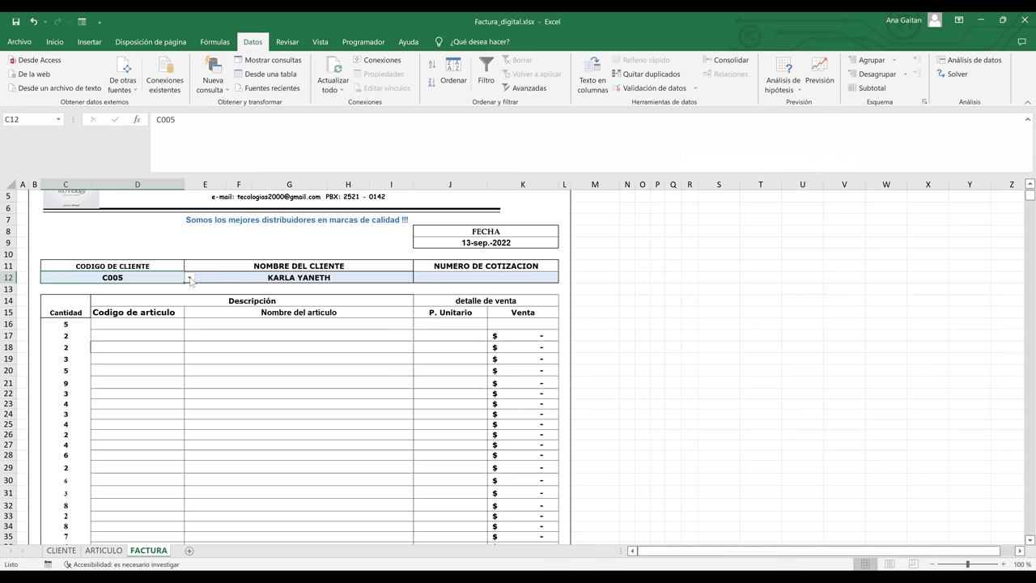
left_click(190, 278)
scroll(189, 323, "up", 2)
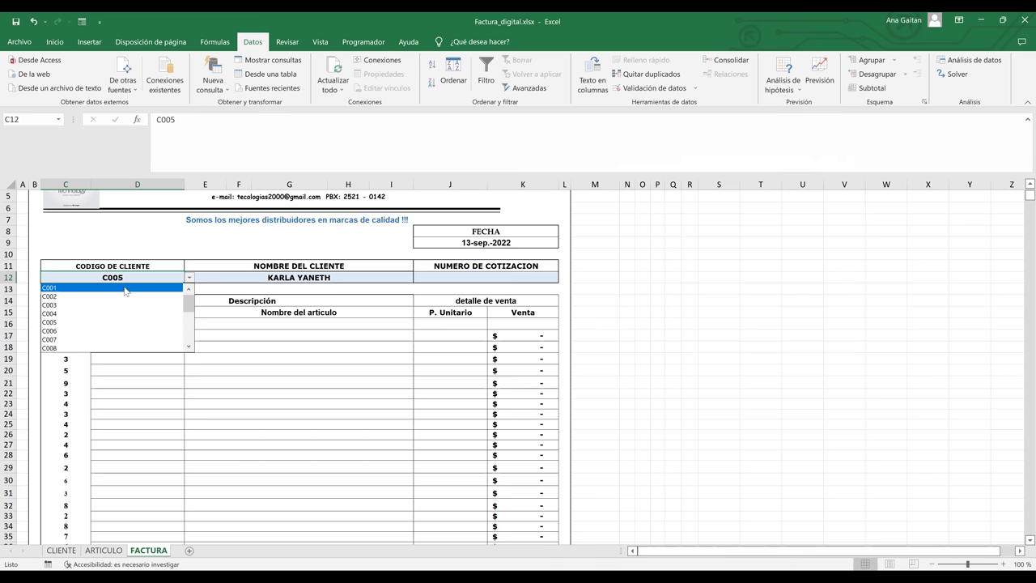
left_click(127, 288)
left_click(188, 279)
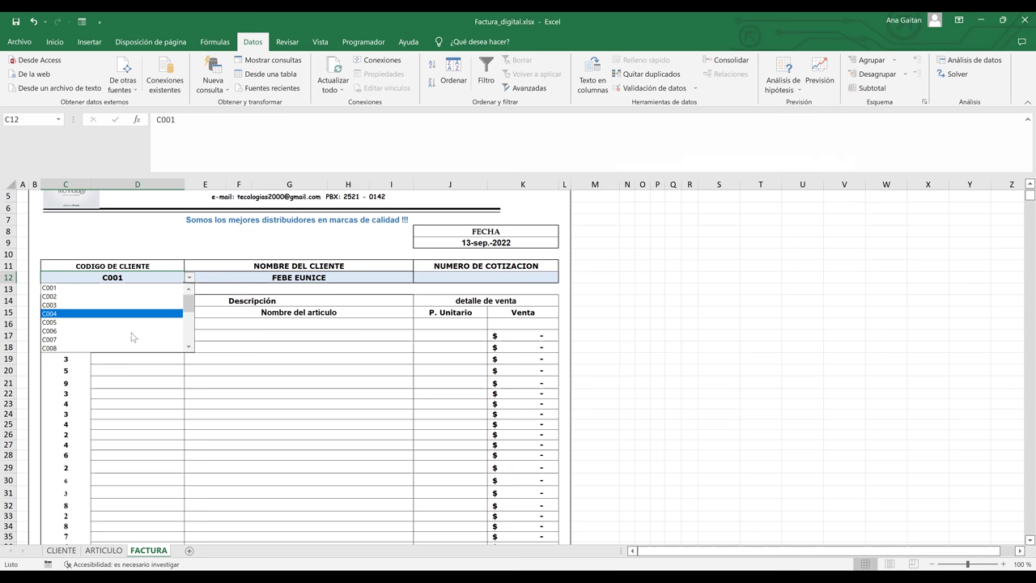
left_click(130, 341)
- Try C021 and C017, settle on C014, then check E12's BUSCARV client-name lookup
left_click(188, 279)
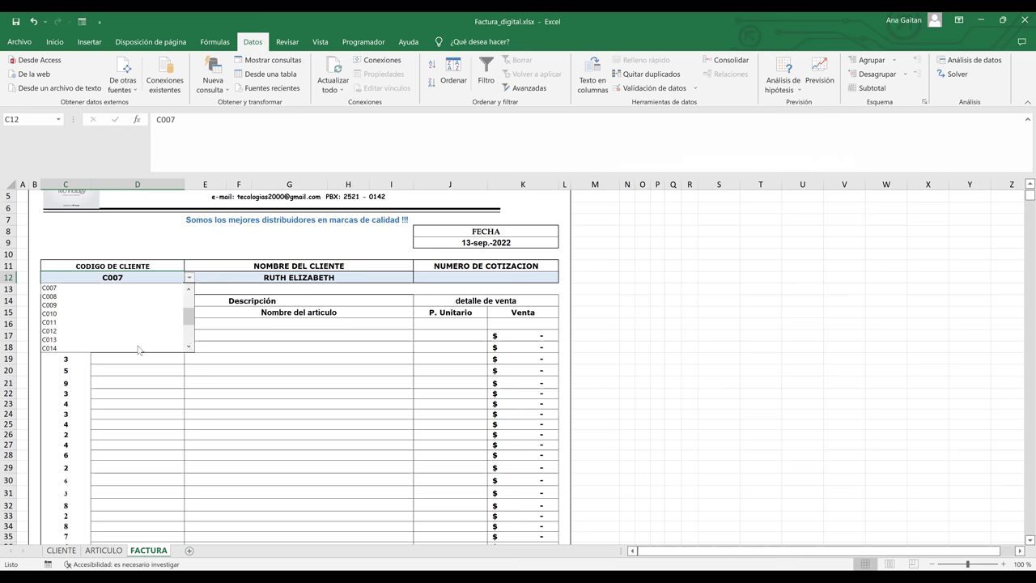
scroll(189, 340, "down", 4)
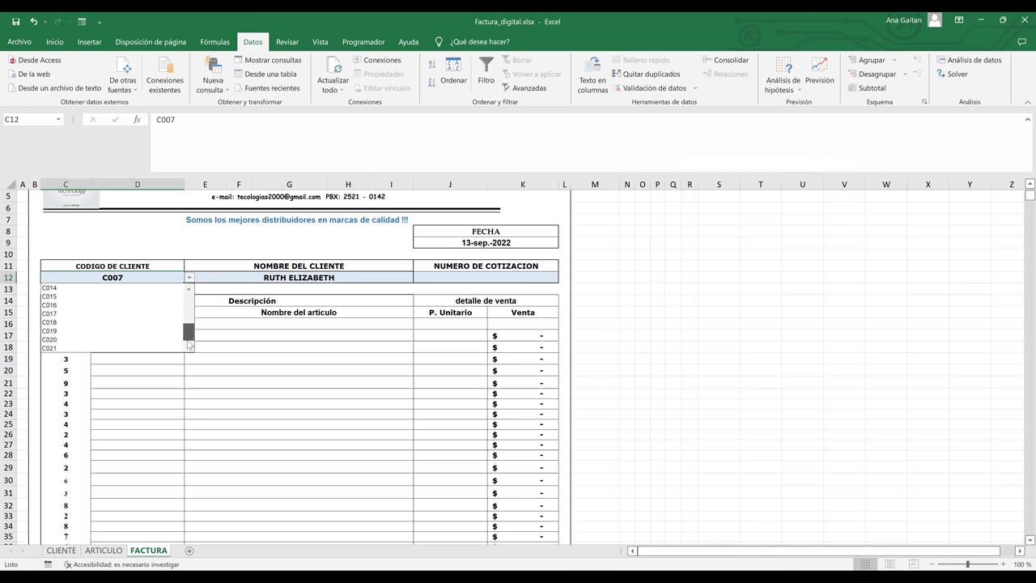
left_click(131, 348)
left_click(188, 279)
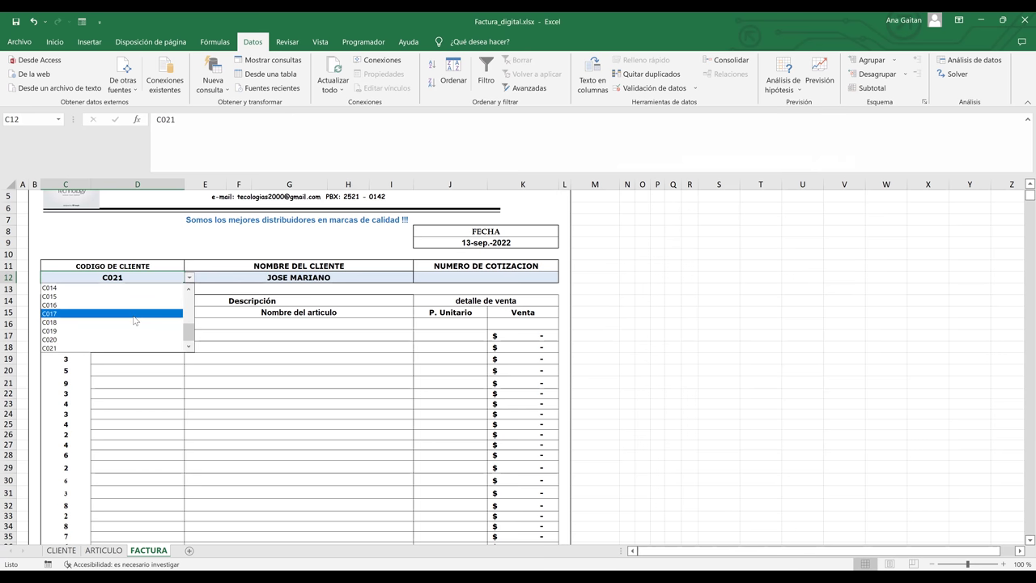
left_click(136, 313)
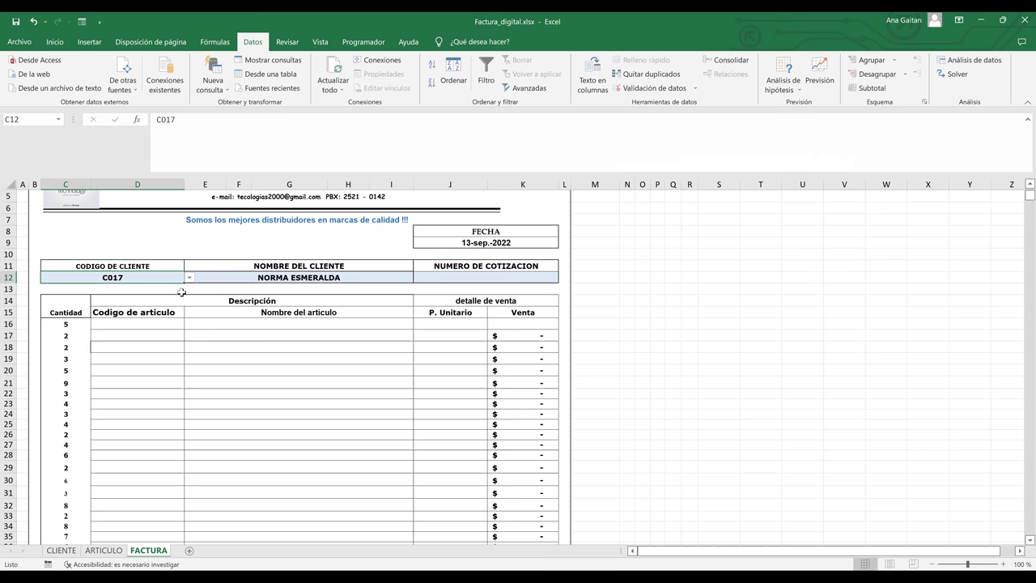
left_click(189, 281)
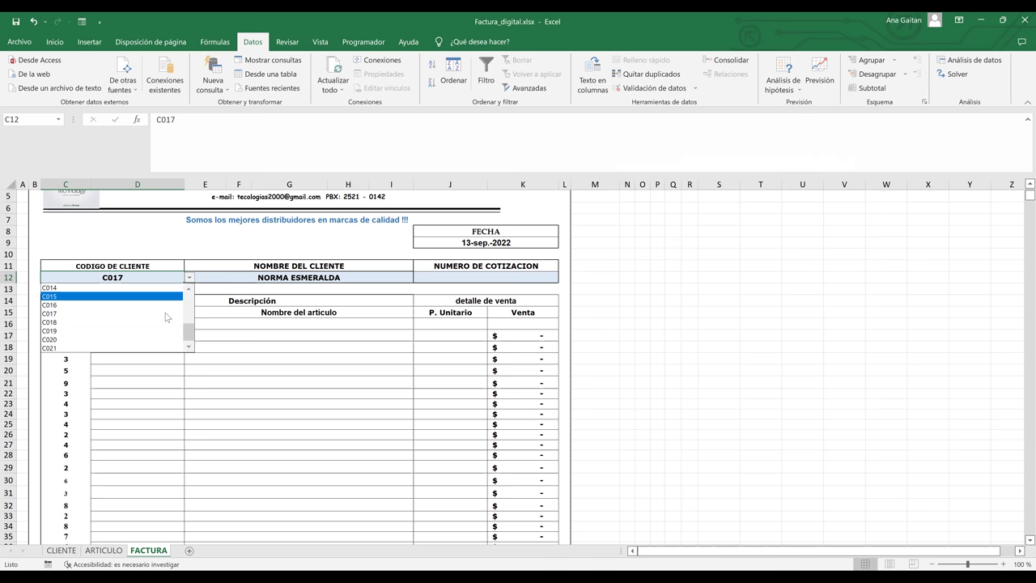
left_click(153, 289)
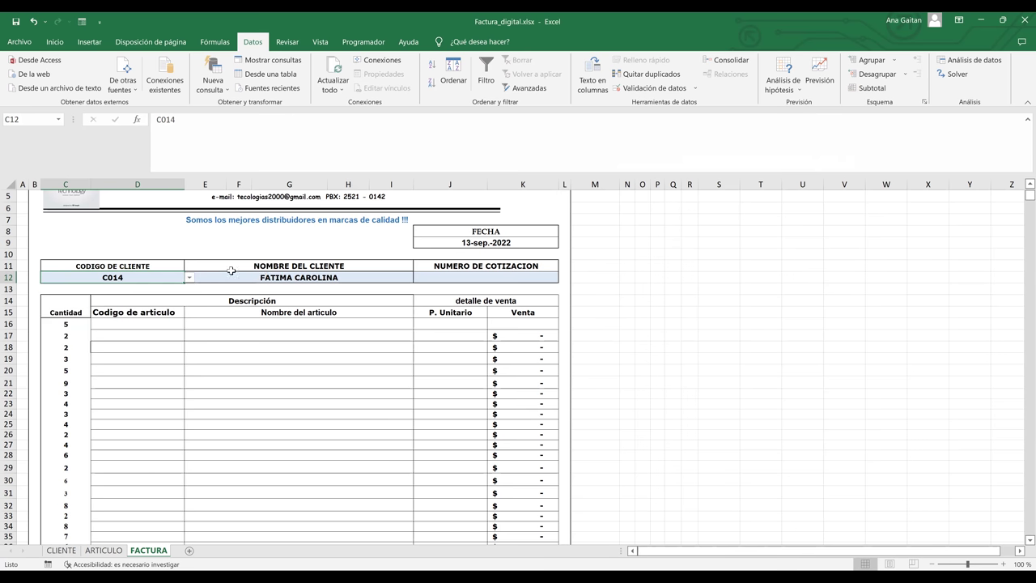
left_click(289, 278)
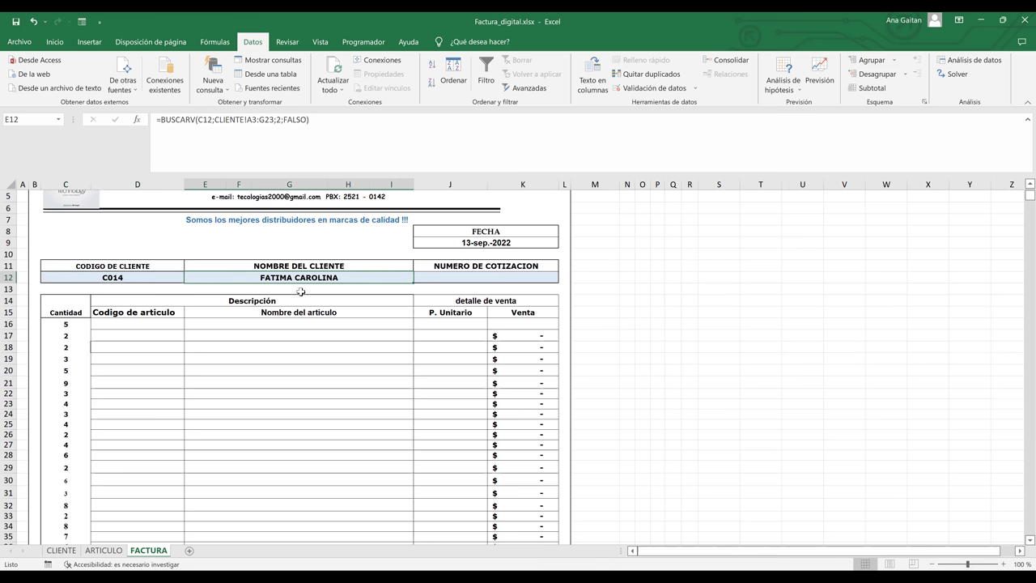
- Review the FACTURA article cells D16, E16 and unit price J16
left_click(313, 419)
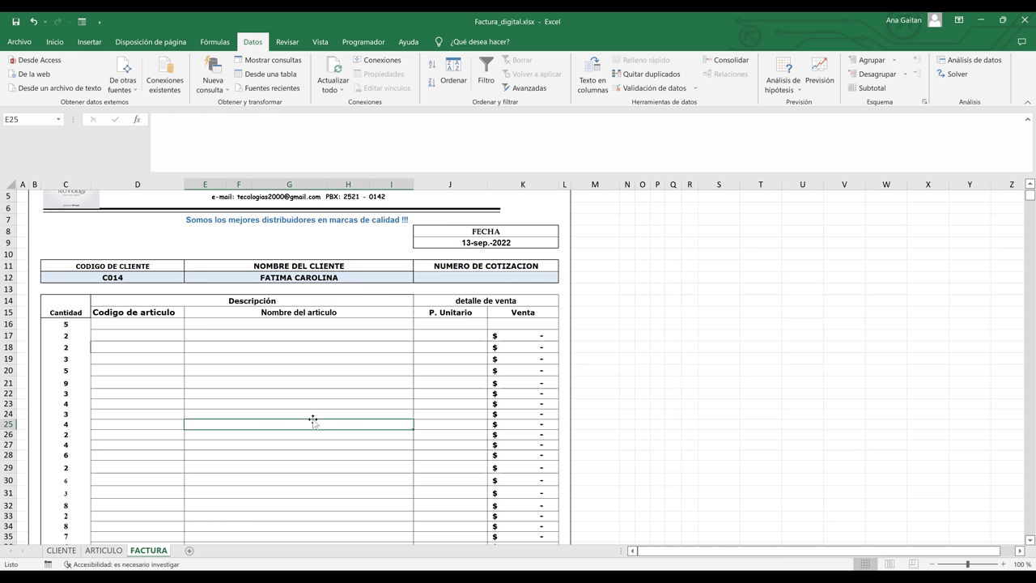
left_click(151, 321)
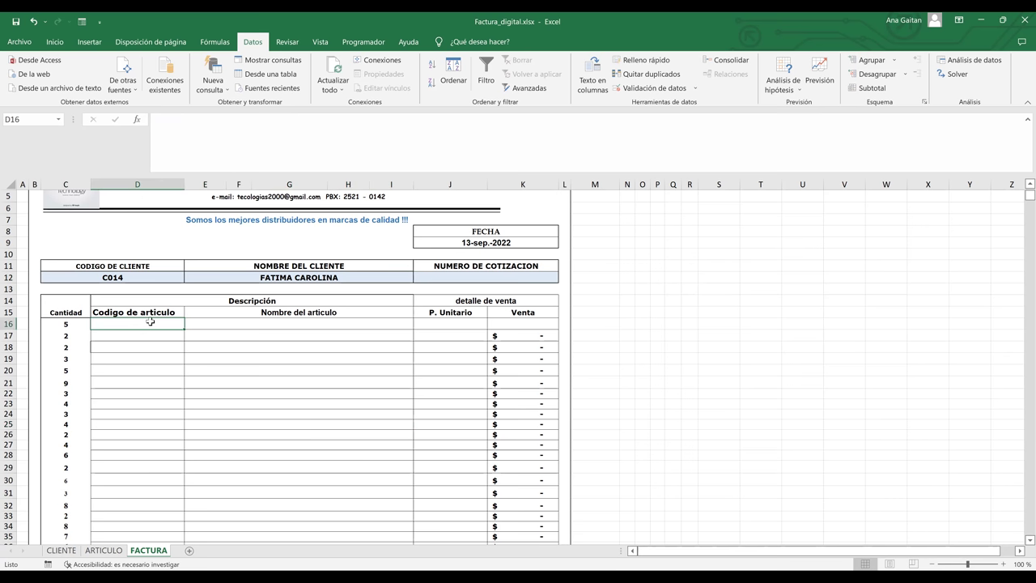
left_click(254, 324)
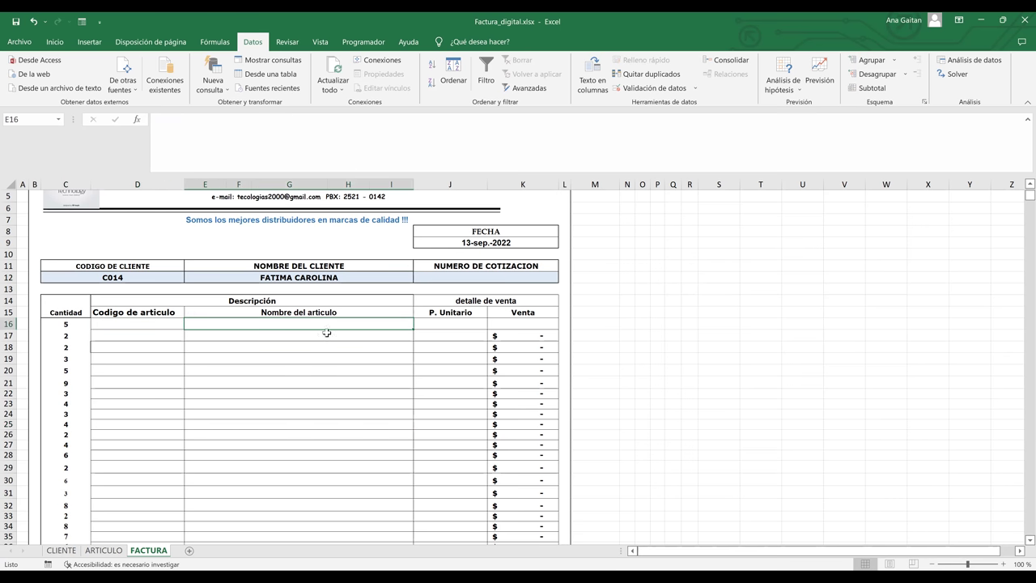
left_click(458, 321)
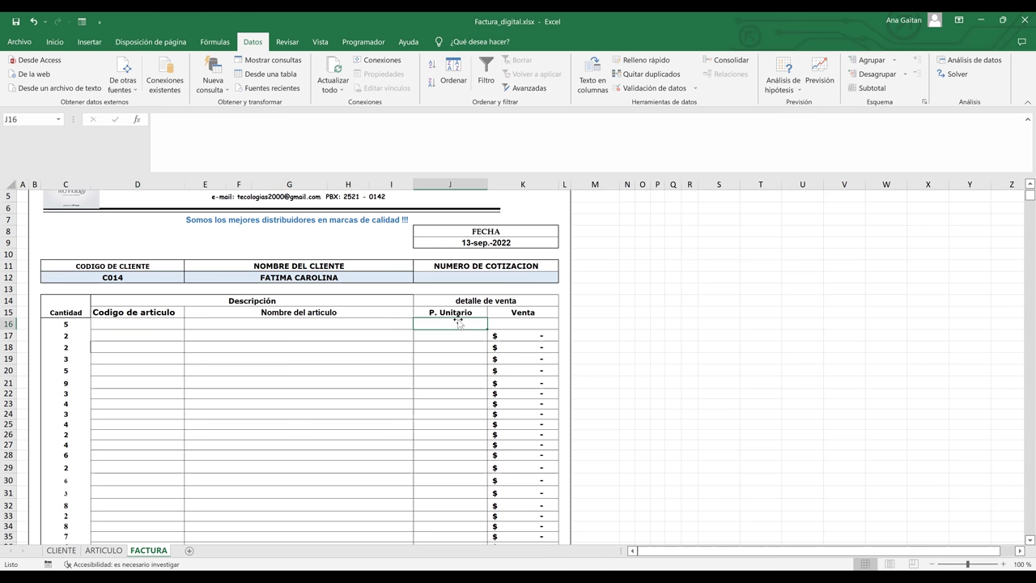
- Switch to the ARTICULO sheet and inspect entries such as Switch, SPA922 and the price in E5
left_click(104, 551)
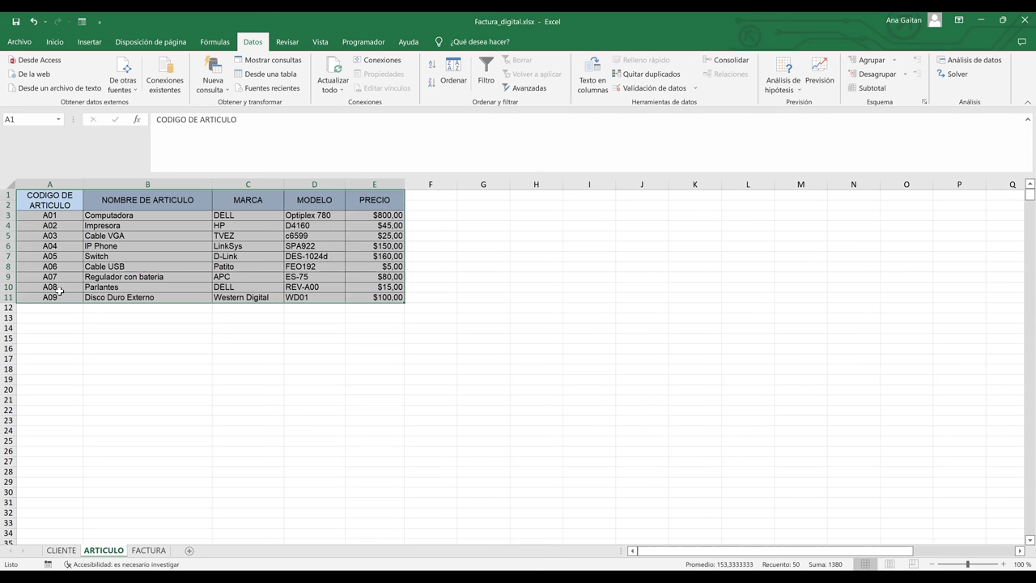
left_click(109, 256)
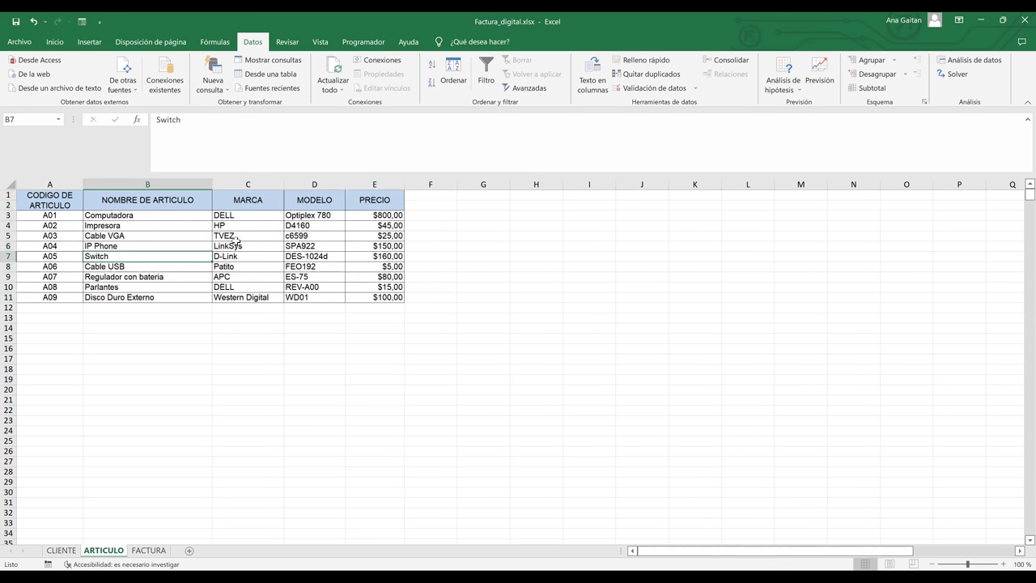
left_click(298, 245)
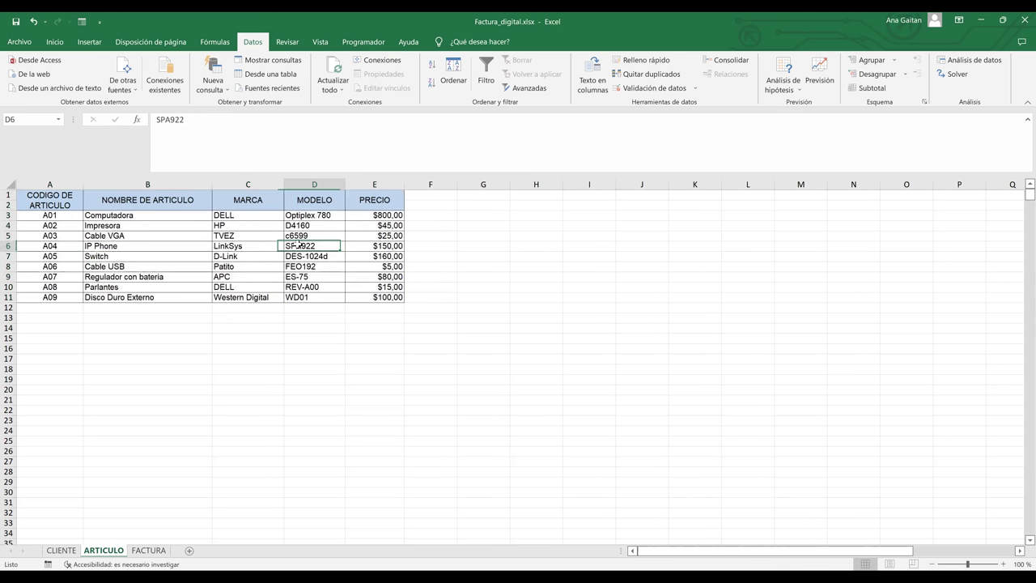
left_click(374, 236)
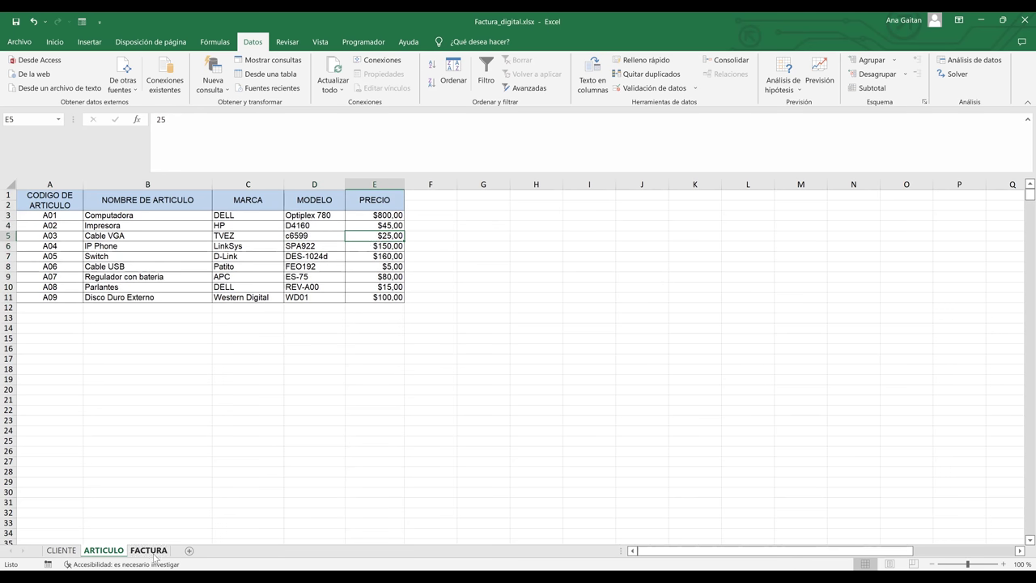
left_click(149, 551)
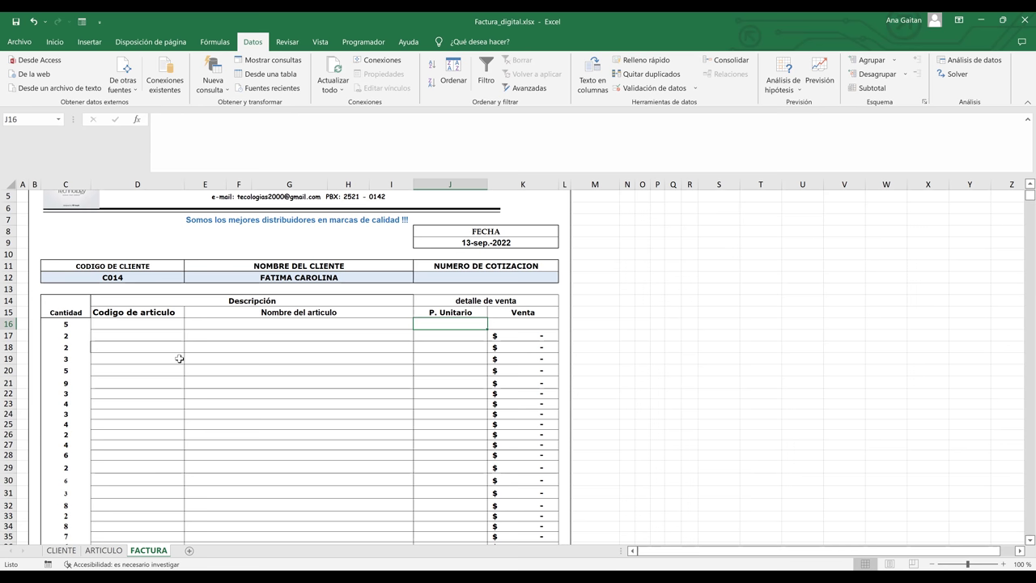
left_click(353, 435)
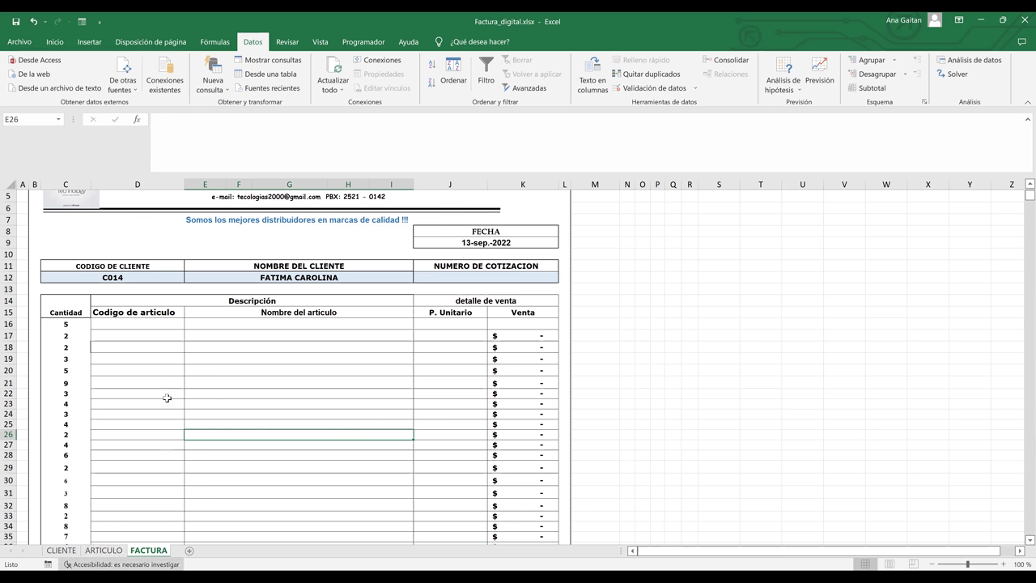
left_click(103, 551)
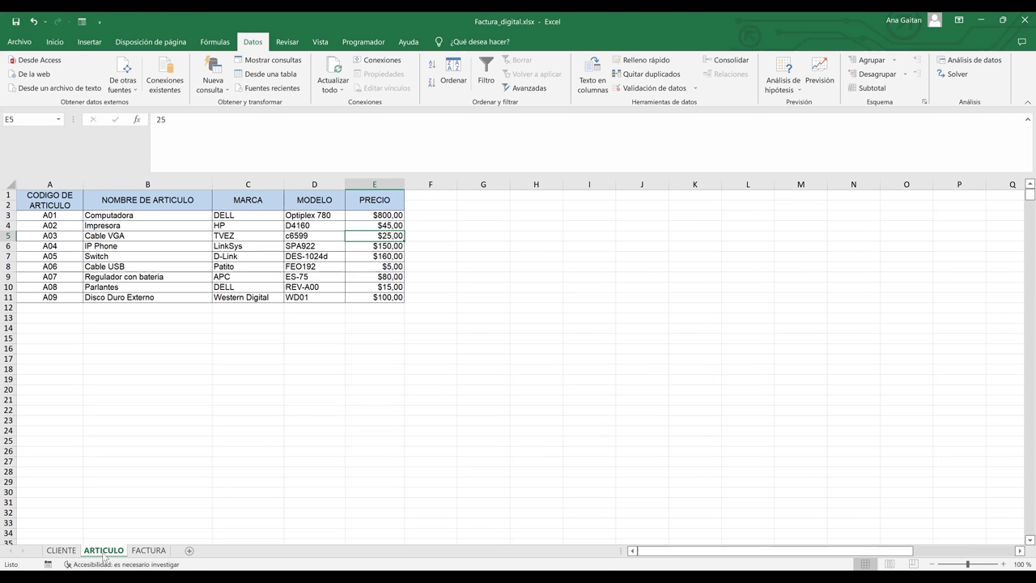
- Select column A from the CODIGO DE ARTICULO header through code A09 in row 11
left_click(89, 349)
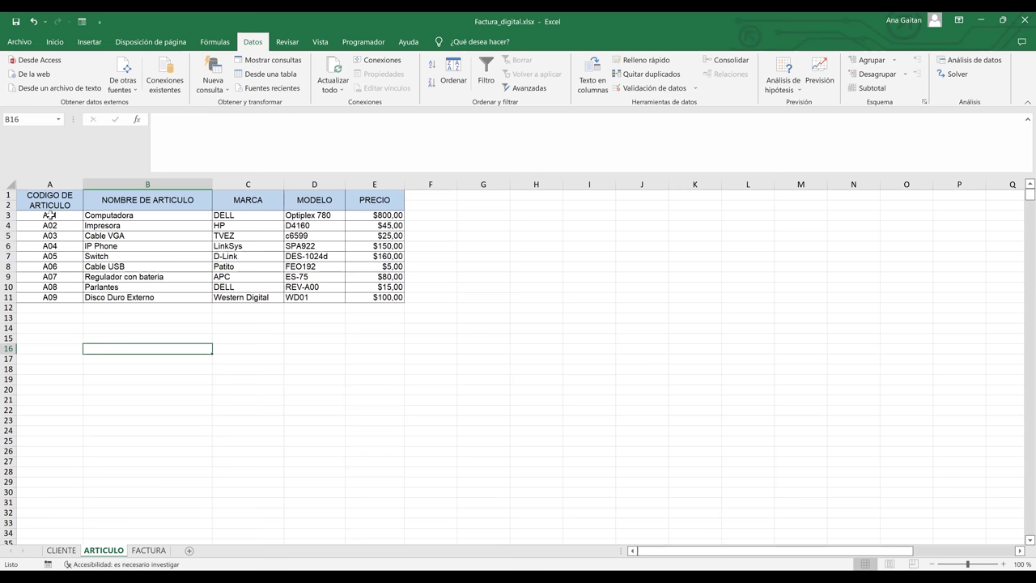
left_click_drag(50, 218, 50, 298)
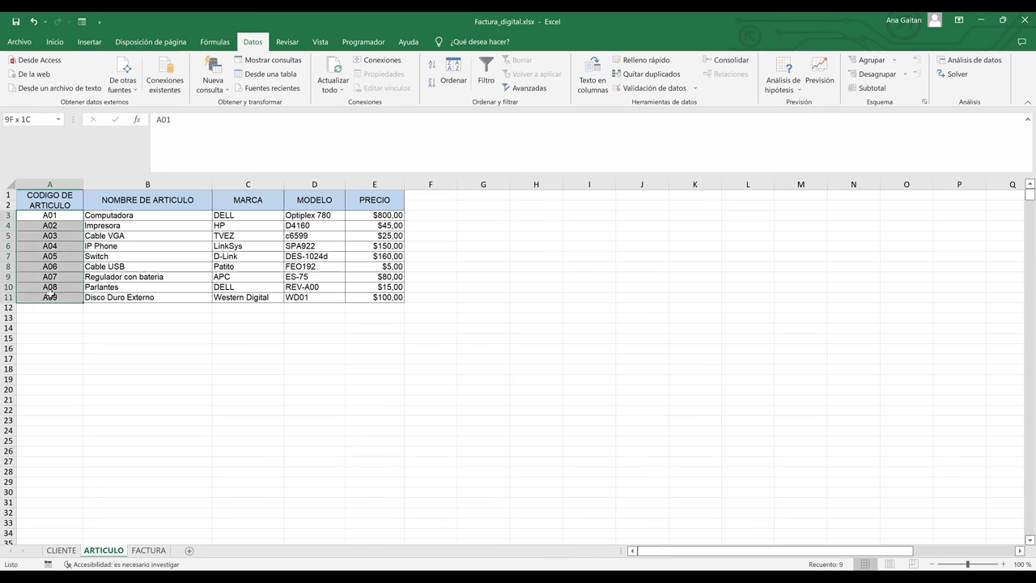
left_click(156, 366)
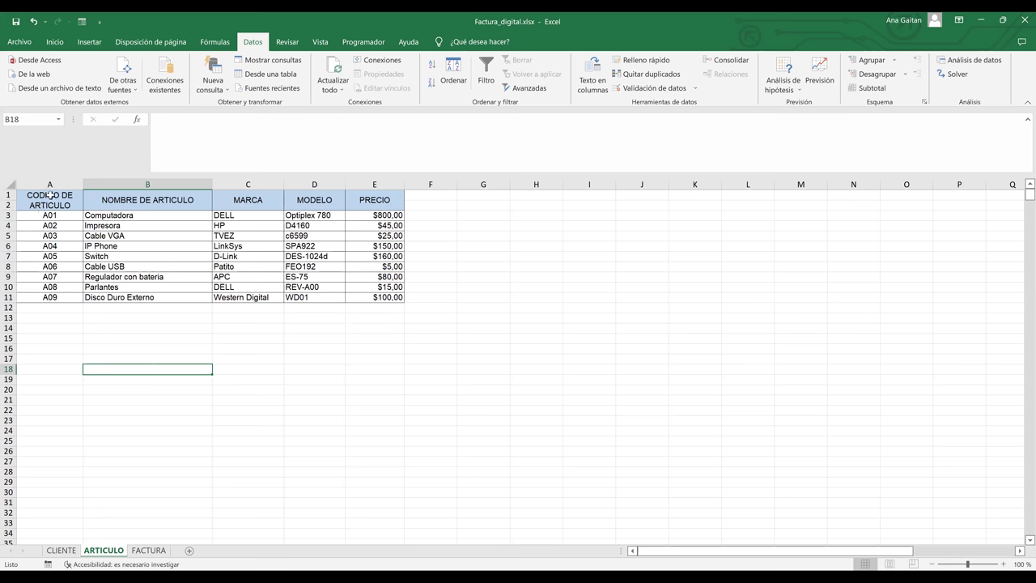
left_click(50, 195)
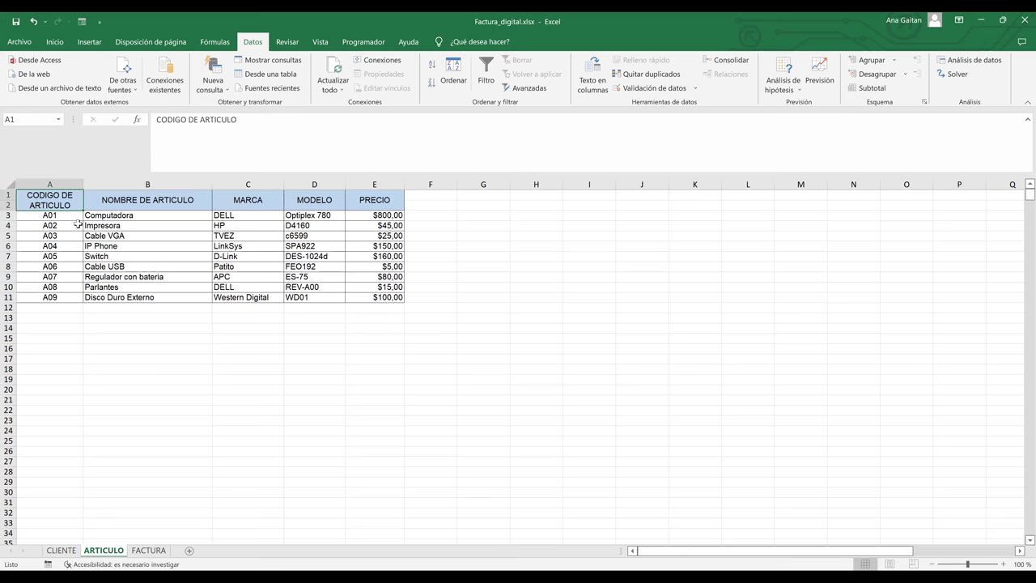
key("Down")
key("Down")
left_click_drag(60, 217, 61, 298)
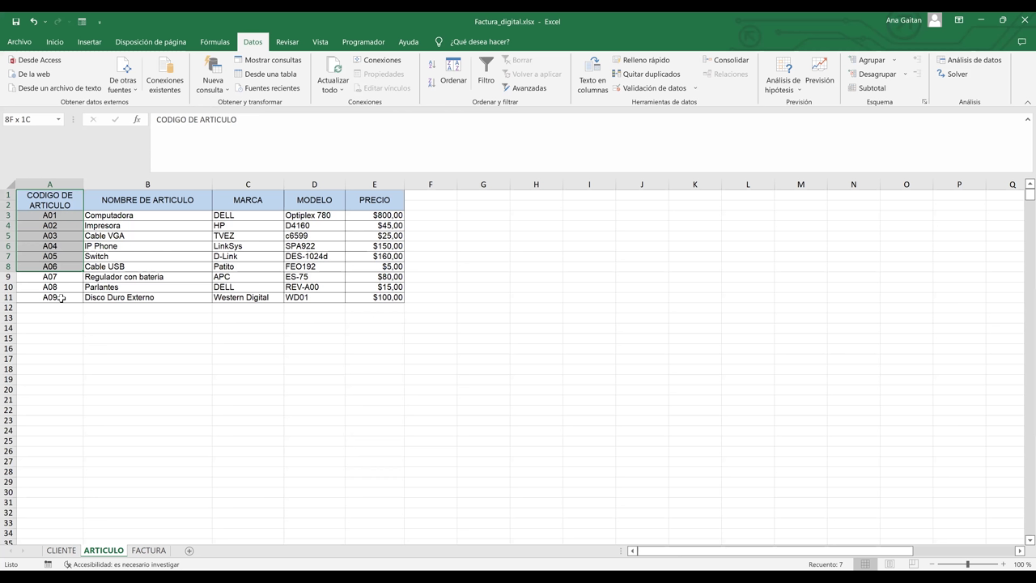
left_click_drag(61, 298, 62, 299)
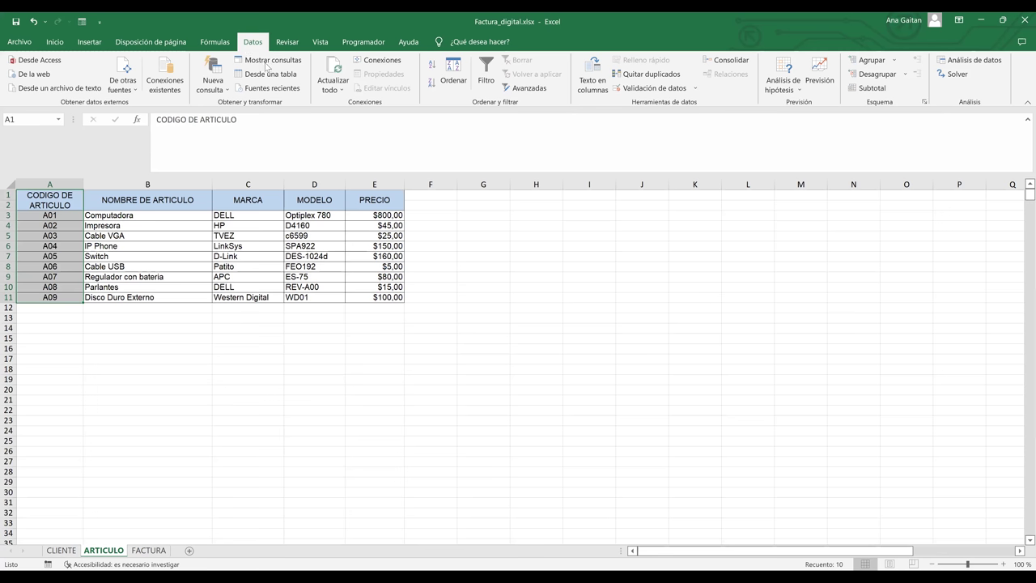
- Name the selected codes CODIGO_DE_ARTICULO with Formulas > Create from Selection, top row
left_click(209, 42)
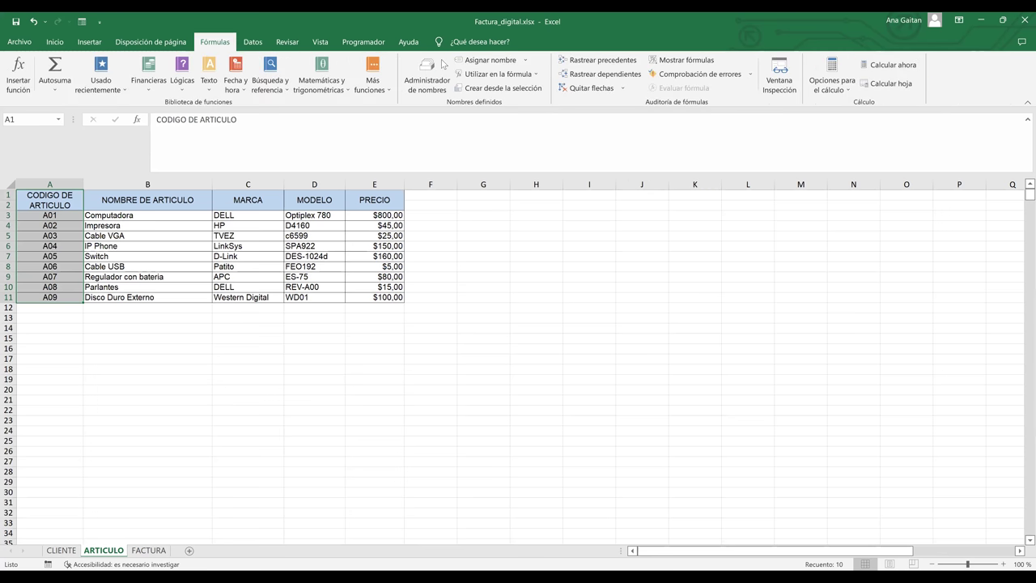
left_click(499, 96)
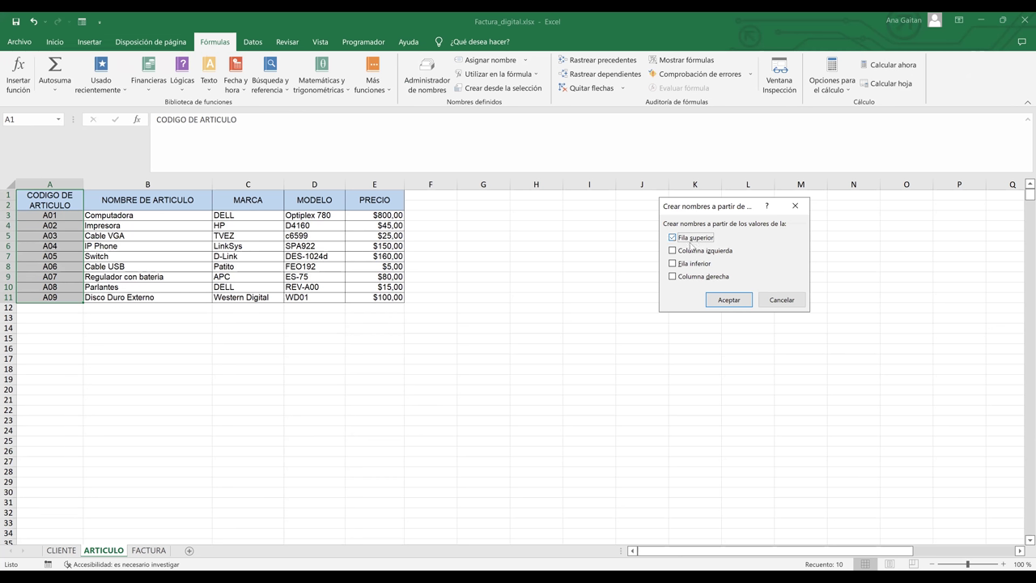
left_click(739, 304)
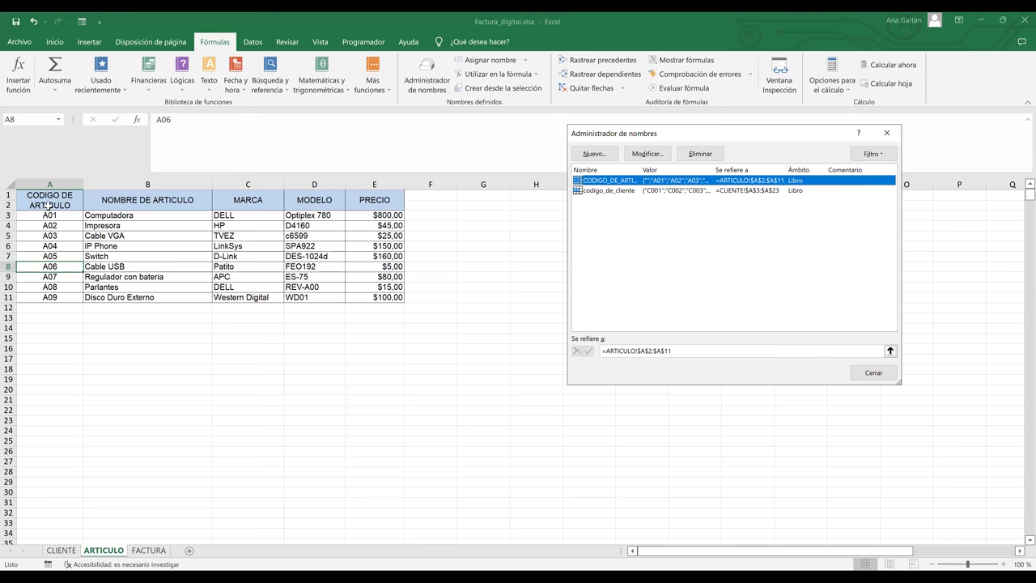
- Close the Name Manager, check codes A01 and A09, then return to the FACTURA sheet
left_click(48, 206)
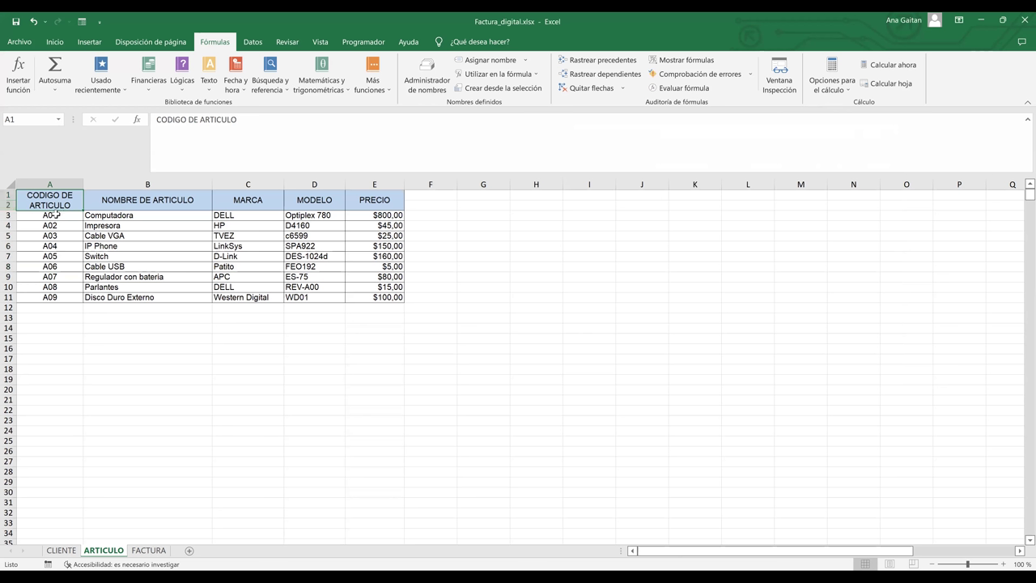
left_click(55, 216)
left_click(55, 202)
left_click(55, 215)
left_click(57, 297)
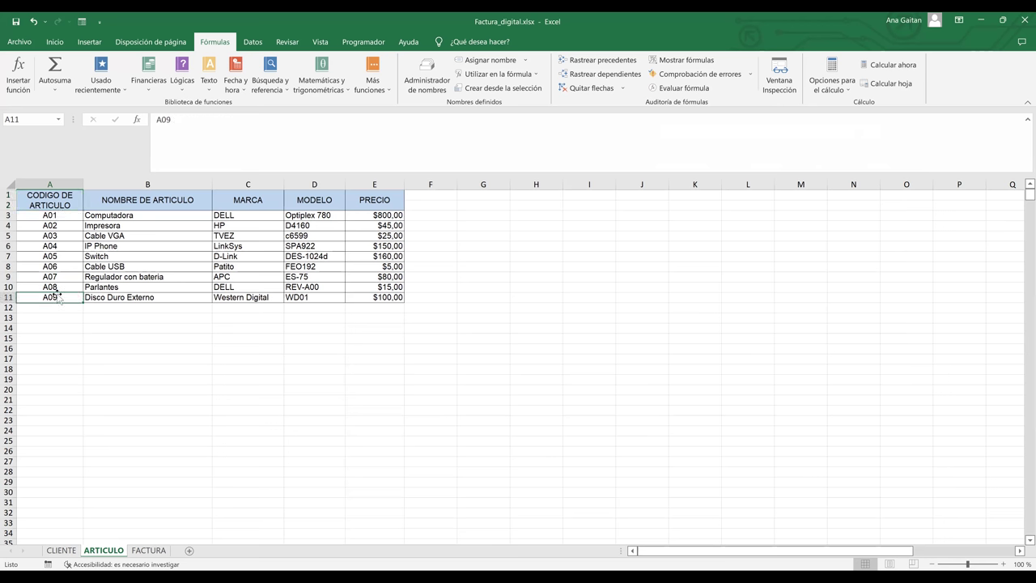
left_click(102, 361)
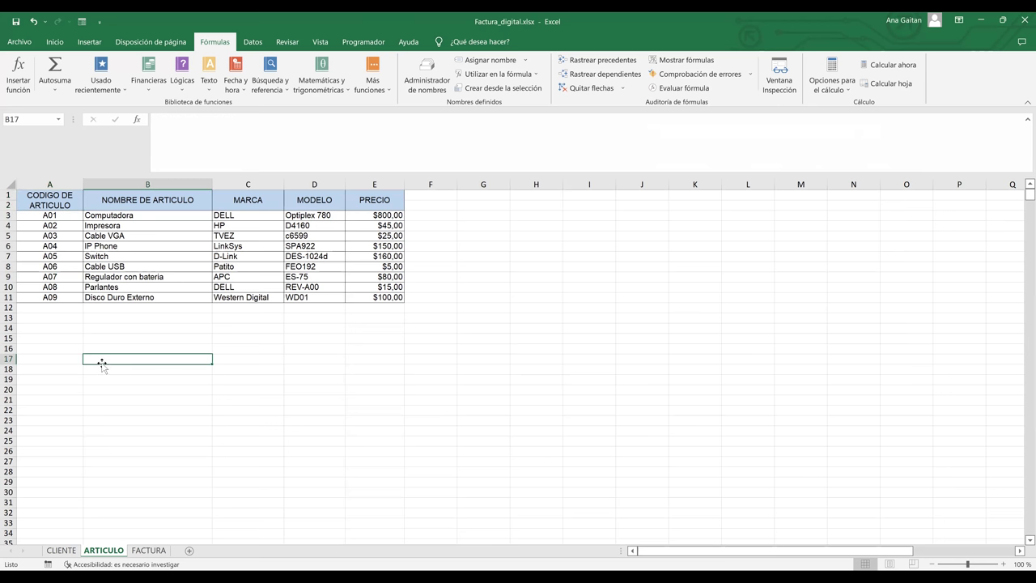
left_click(146, 553)
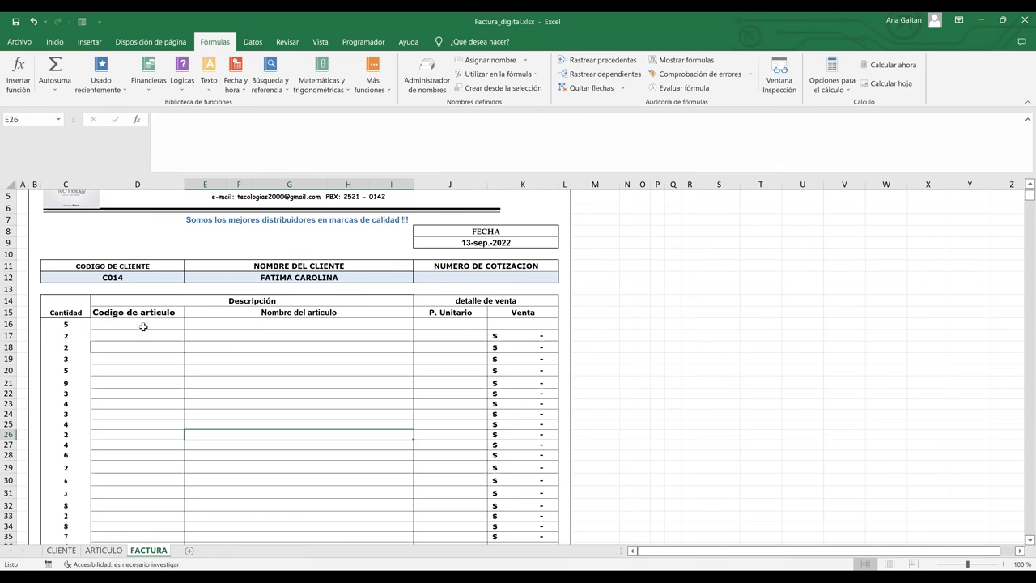
- Give D16 list validation sourced from =codigo_de_articulo, fixing the mistyped source after the error
left_click(142, 324)
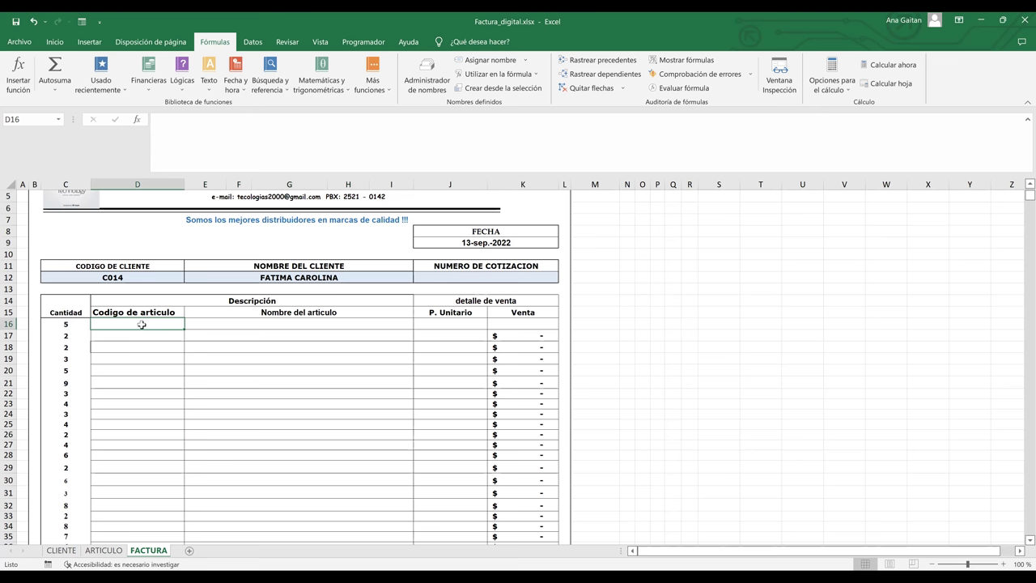
left_click(251, 42)
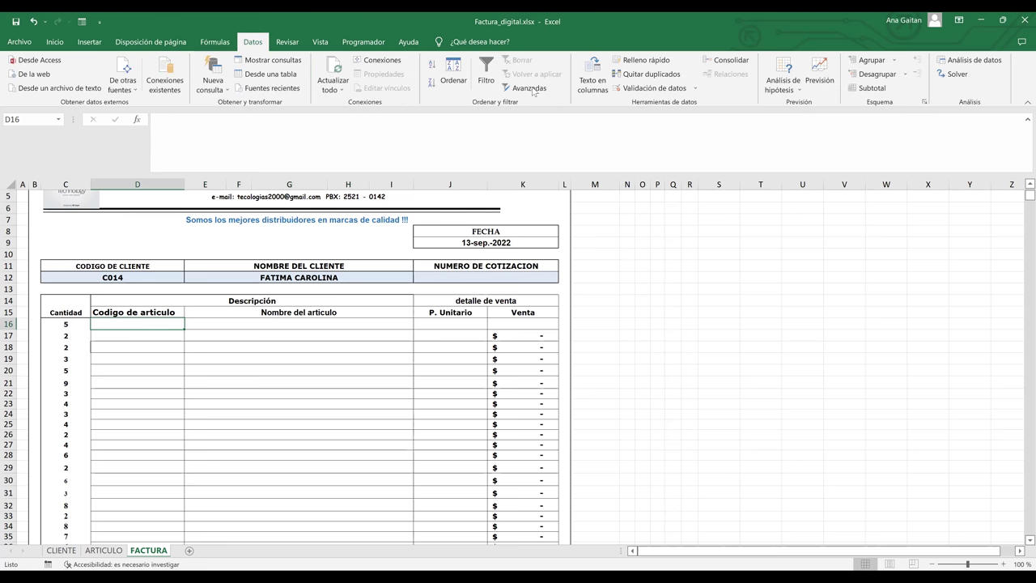
left_click(686, 92)
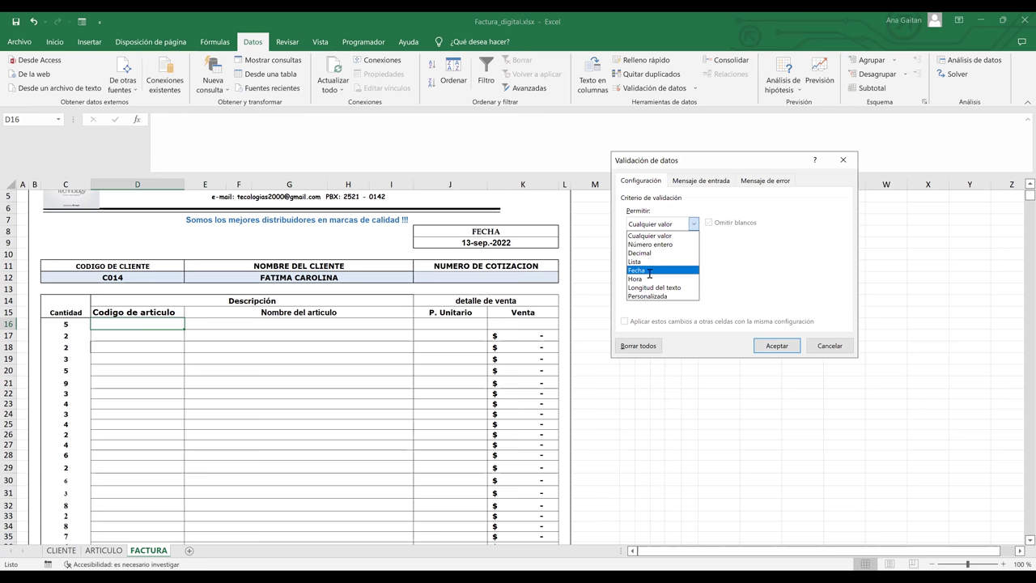
left_click(651, 262)
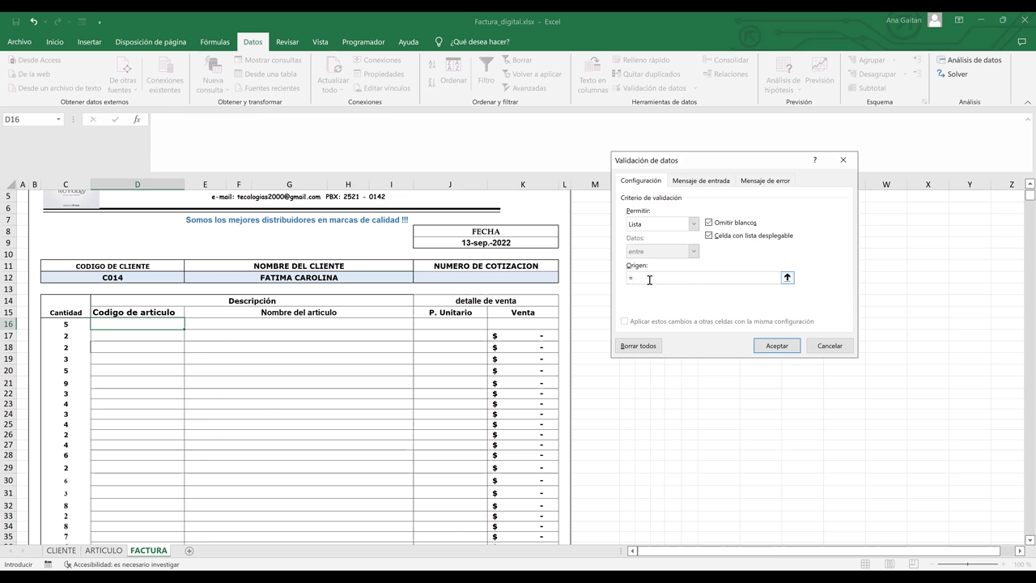
type("c")
type("de_articulos")
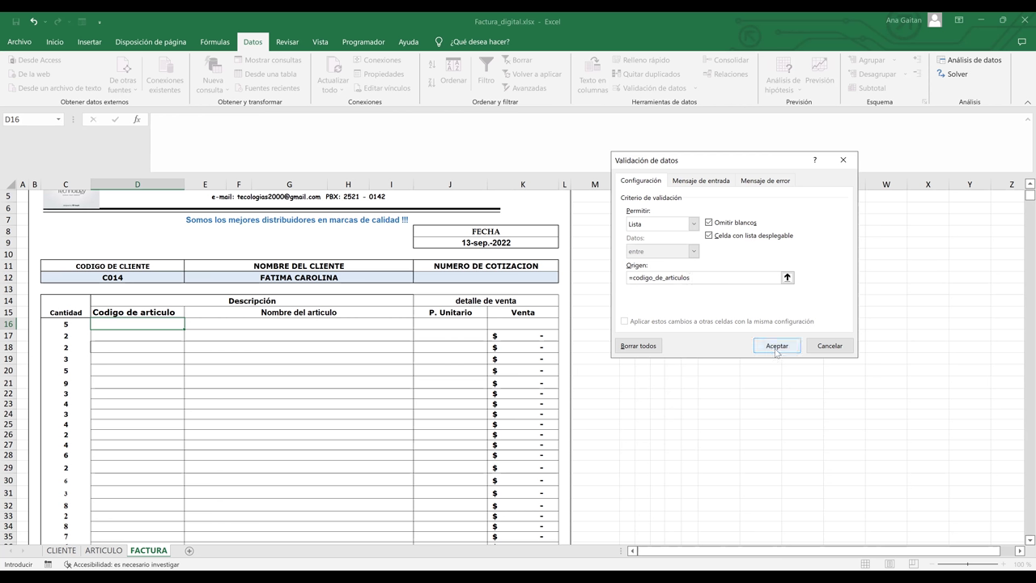
left_click(777, 347)
left_click(521, 331)
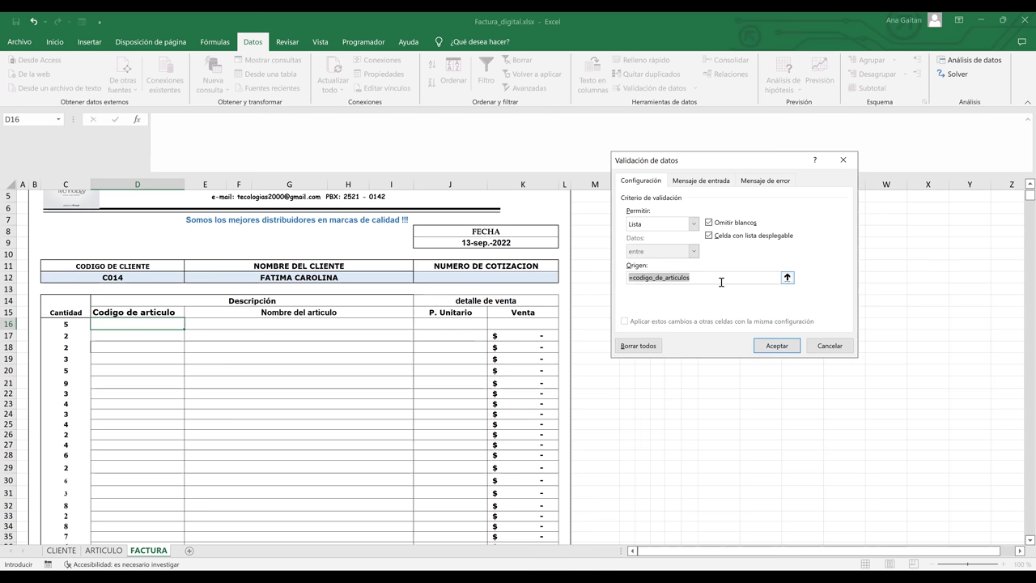
left_click(718, 283)
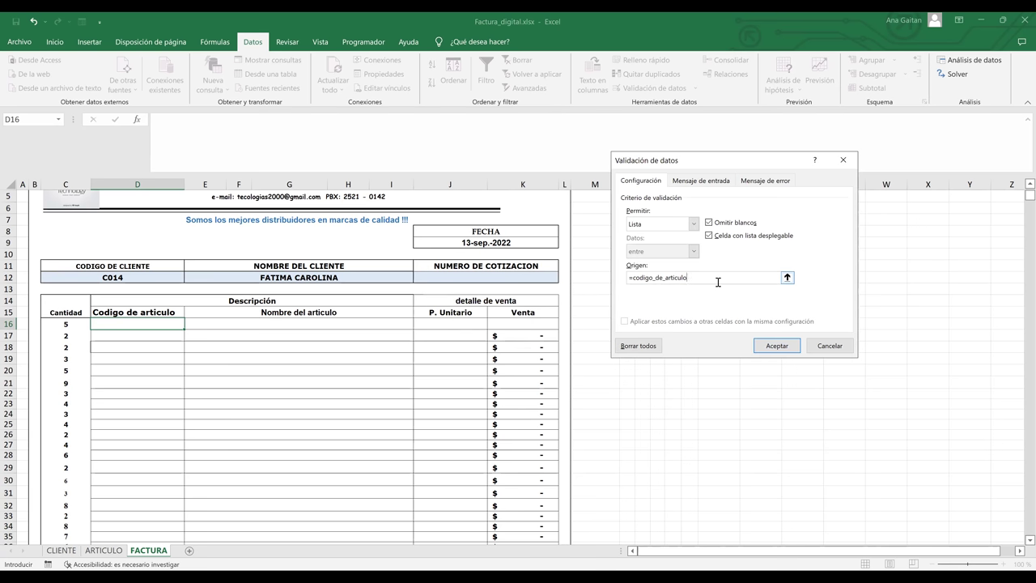
left_click(775, 345)
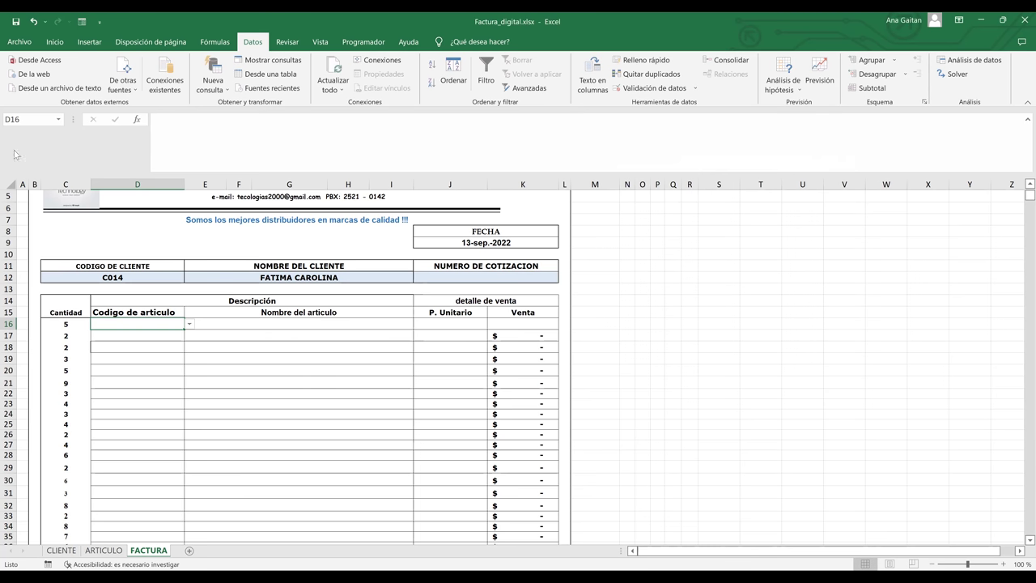
- Back on FACTURA, pick article code A03 from D16's dropdown list
key("ctrl+Page_Up")
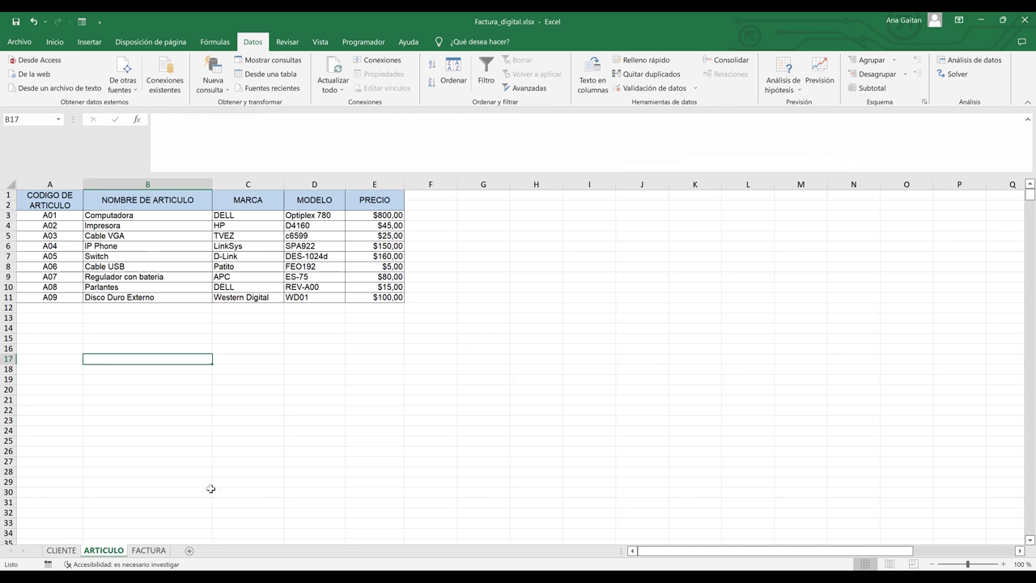
left_click(148, 551)
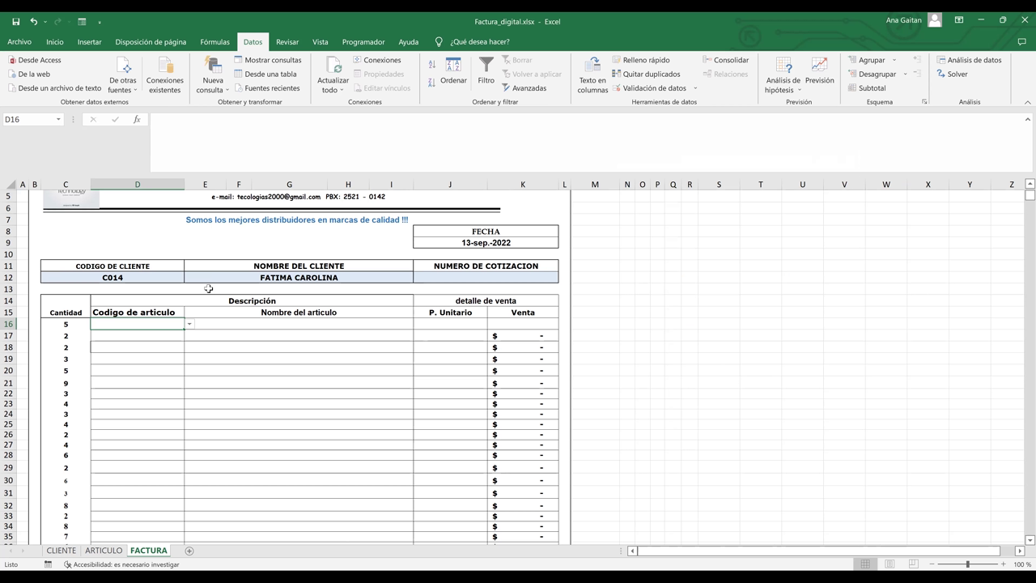
left_click(190, 323)
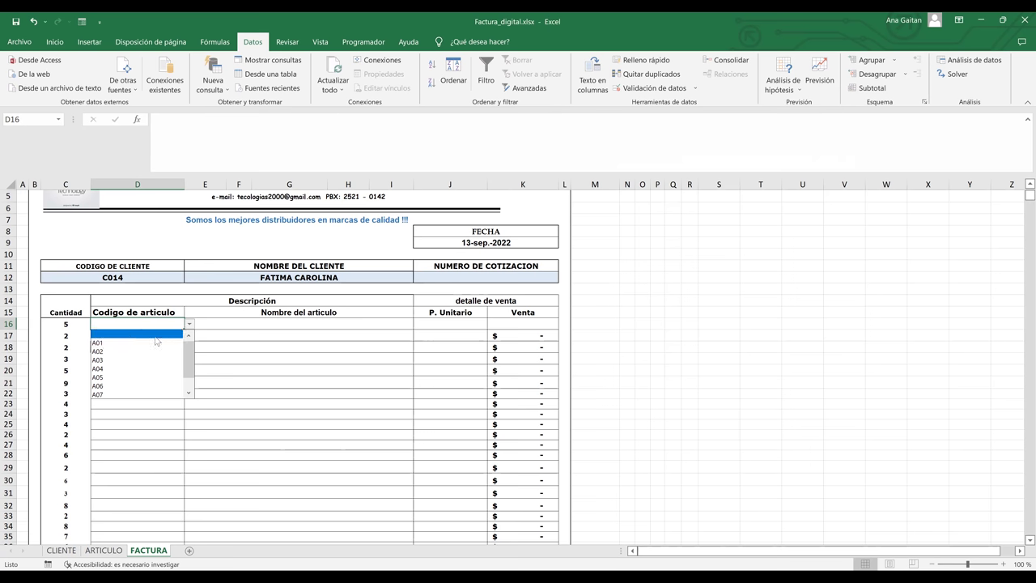
left_click(189, 324)
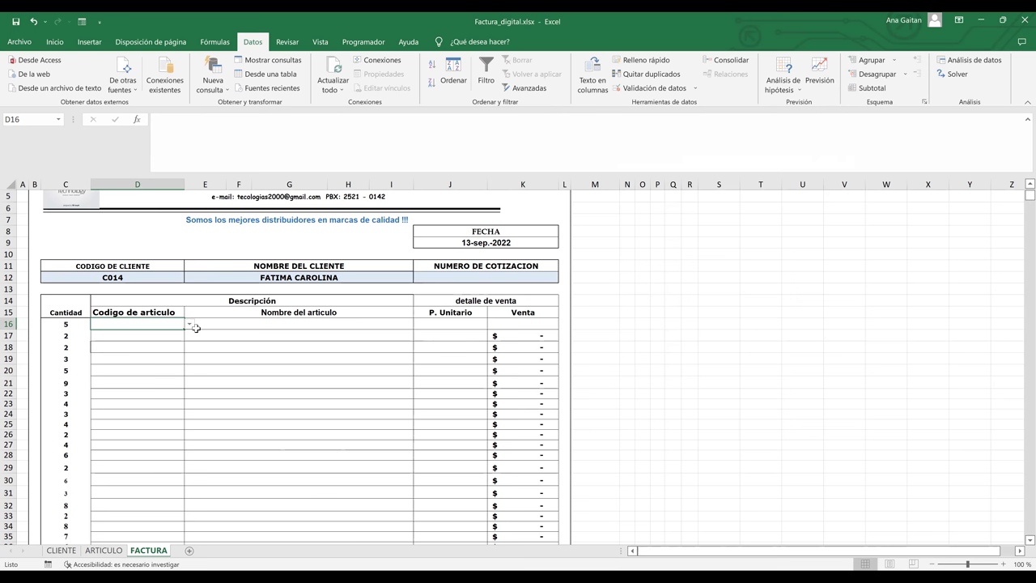
left_click(189, 324)
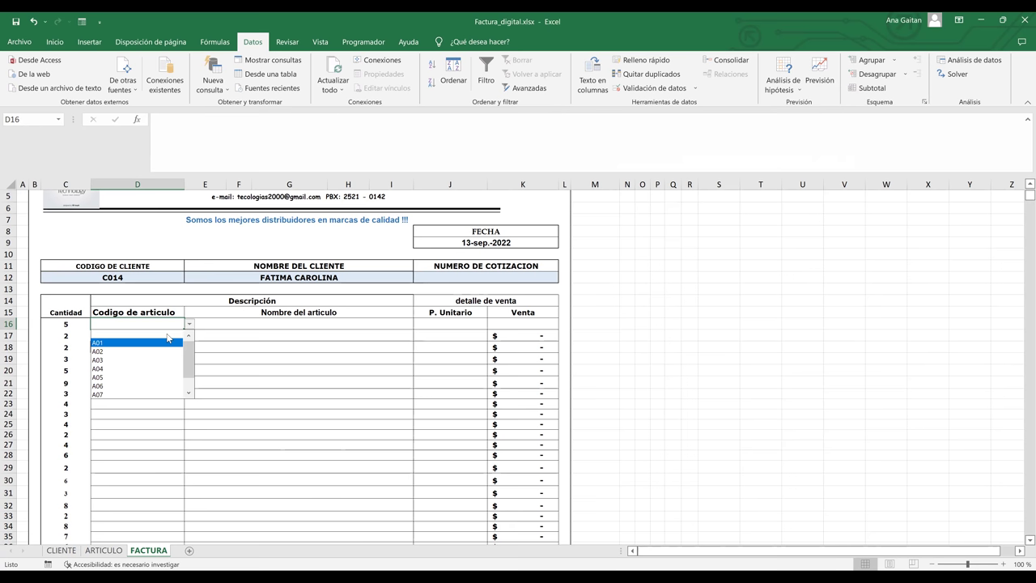
left_click(169, 334)
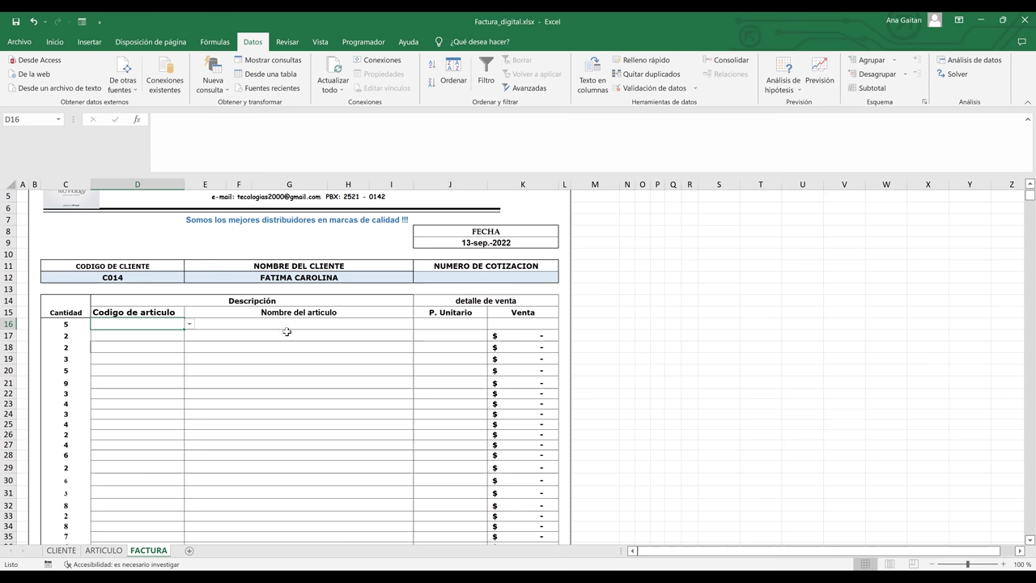
left_click(189, 324)
left_click(189, 324)
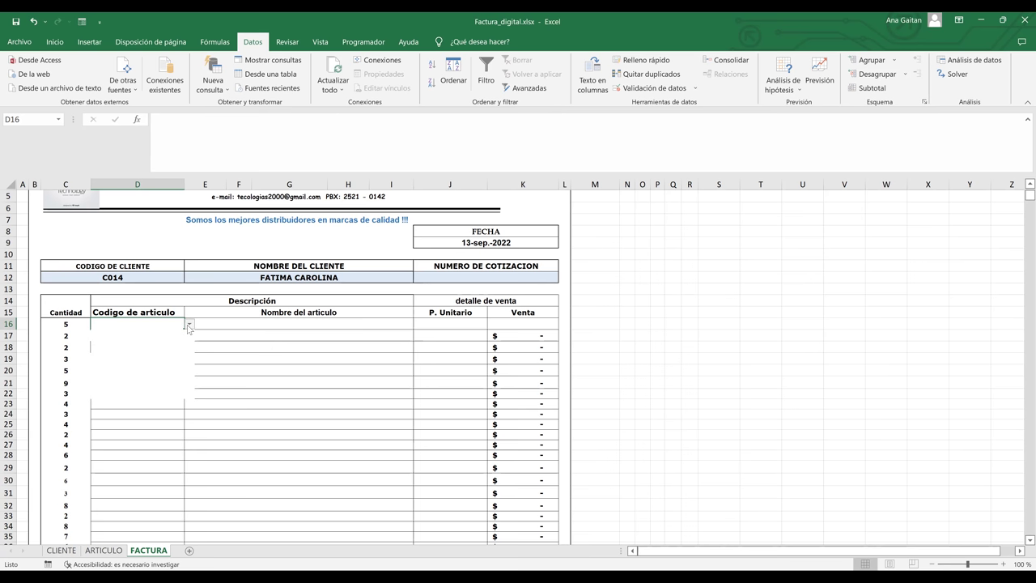
left_click(165, 361)
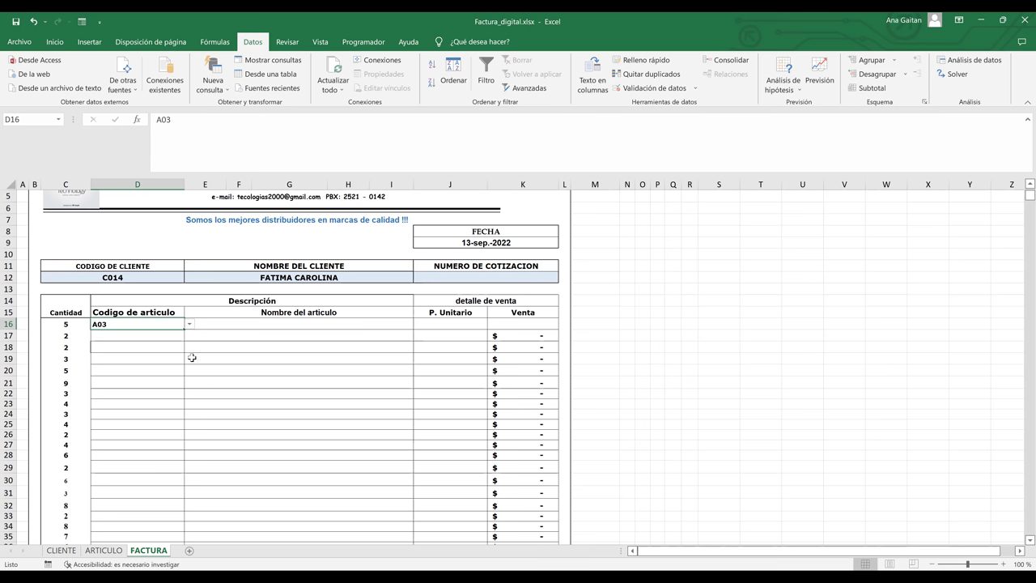
- Begin =BUSCARV(D16; in E16 and move to the ARTICULO sheet to select the table
left_click(275, 322)
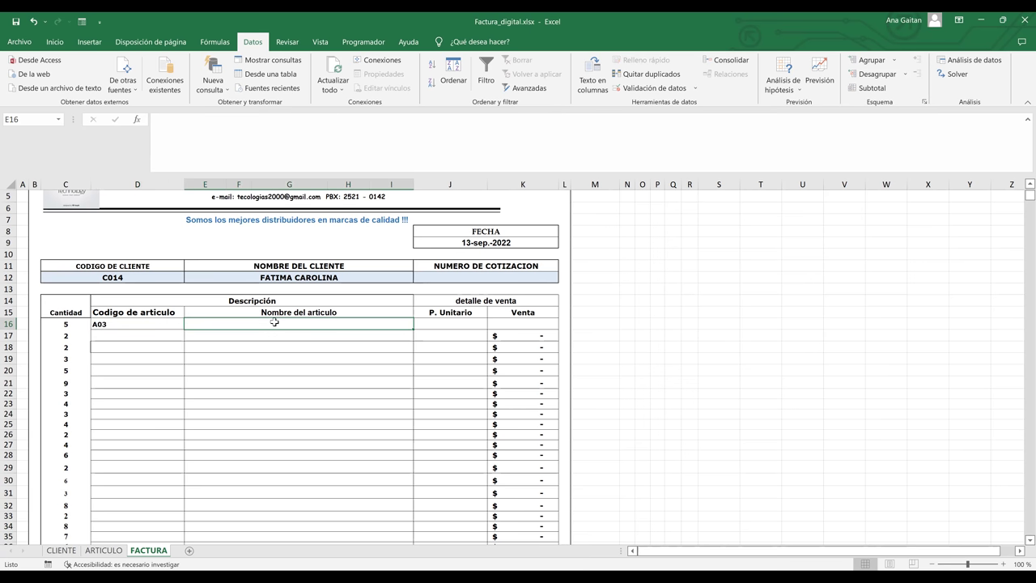
type("=")
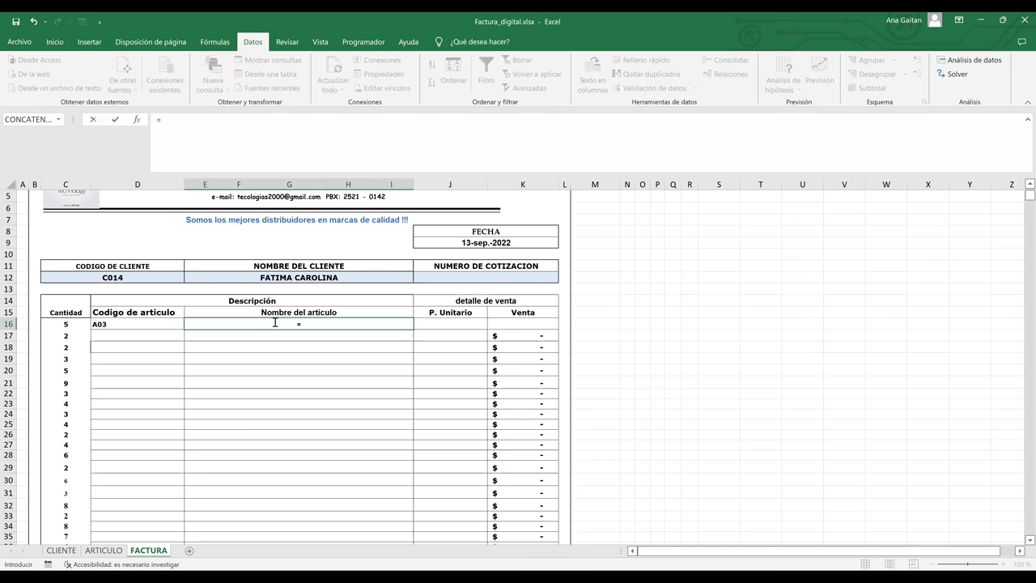
type("bus")
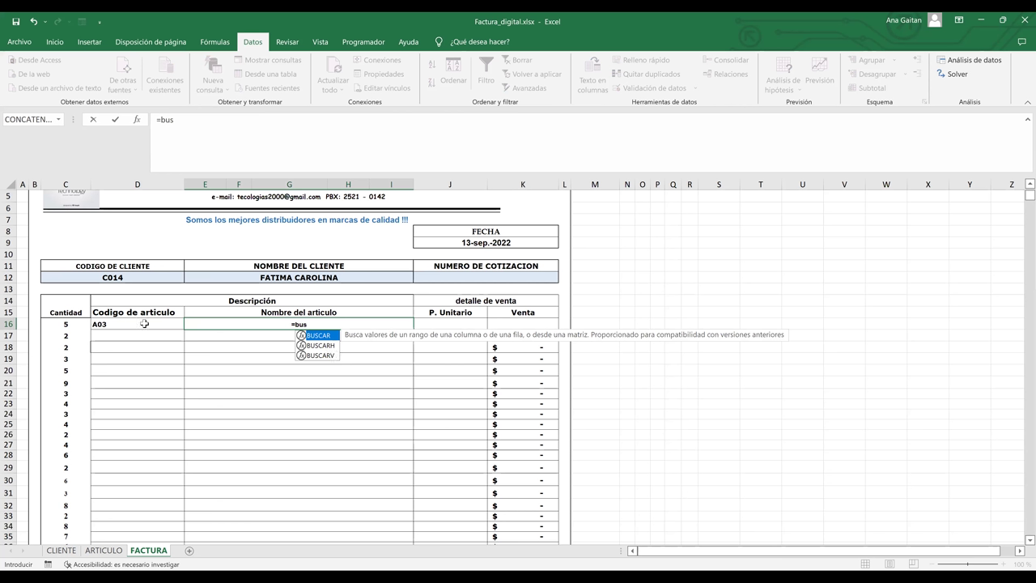
key("Down")
key("Down")
key("Tab")
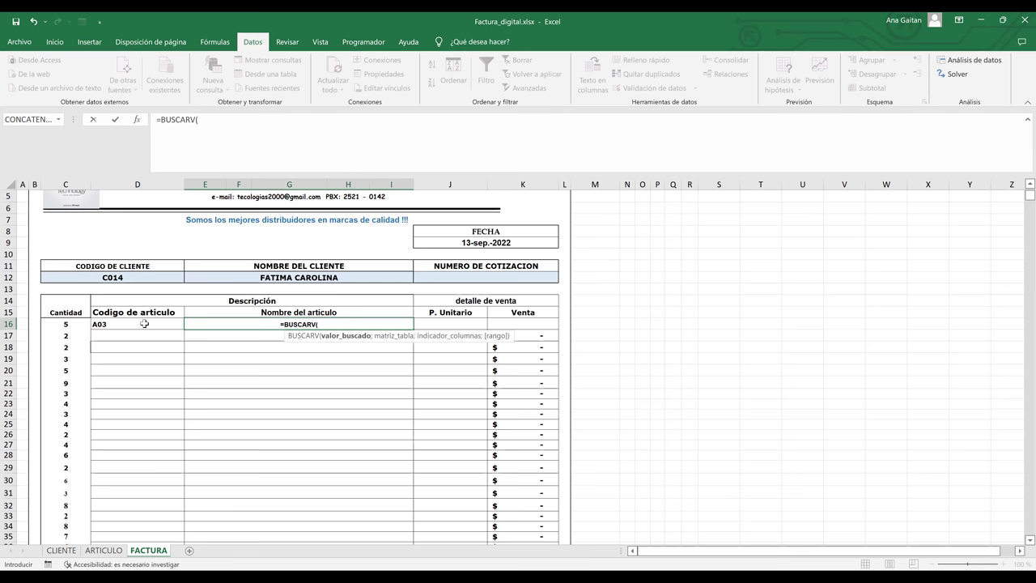
left_click(144, 324)
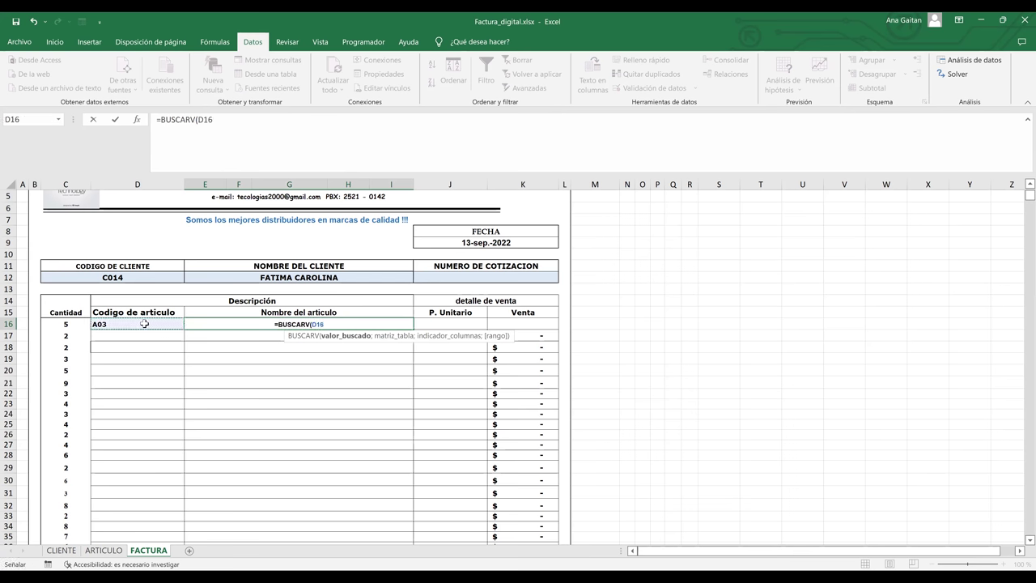
type(";")
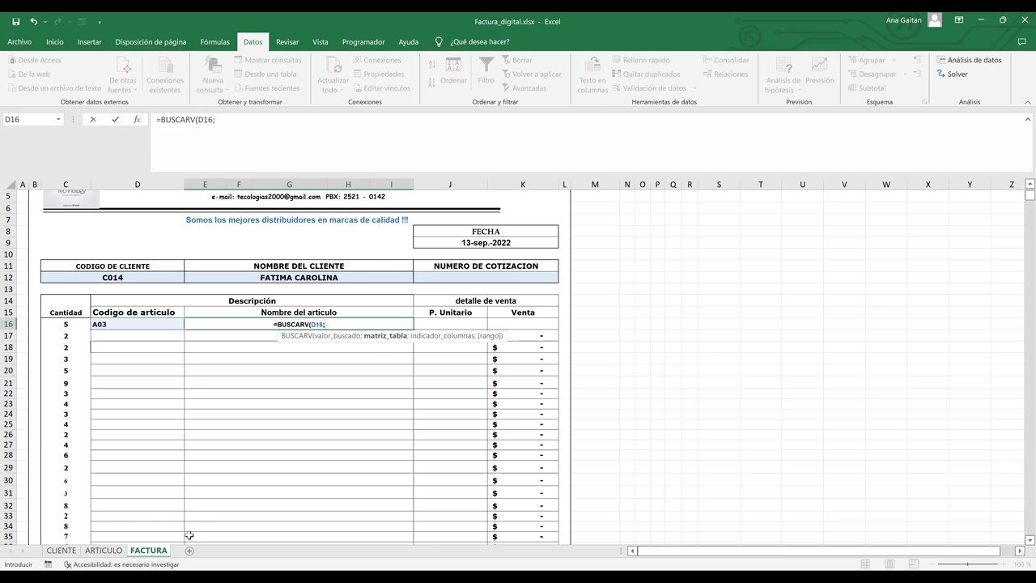
left_click(104, 551)
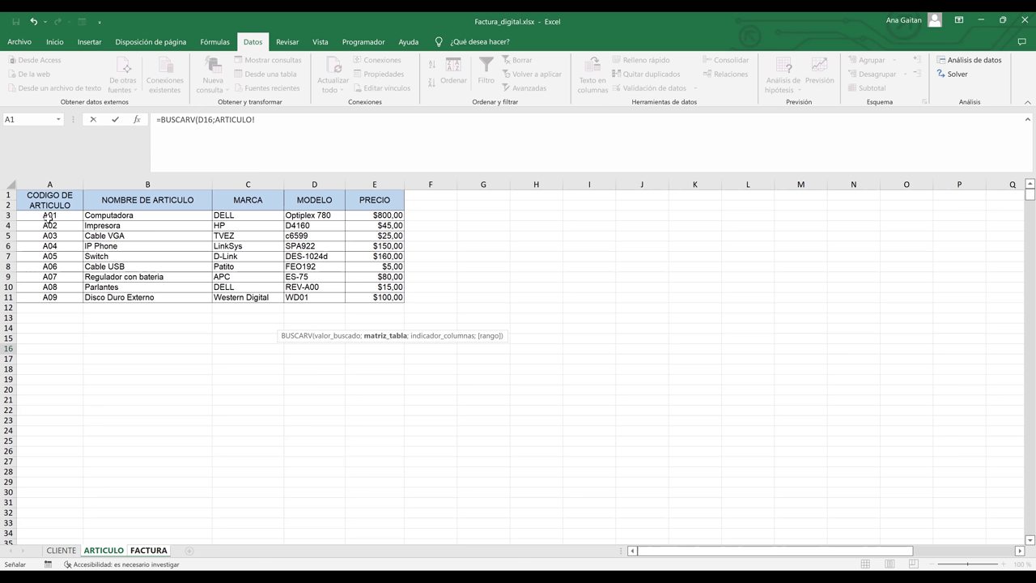
- Complete E16 as =BUSCARV(D16;ARTICULO!A3:E11;2;FALSO) so it shows Cable VGA
left_click(45, 215)
left_click(392, 298, "shift")
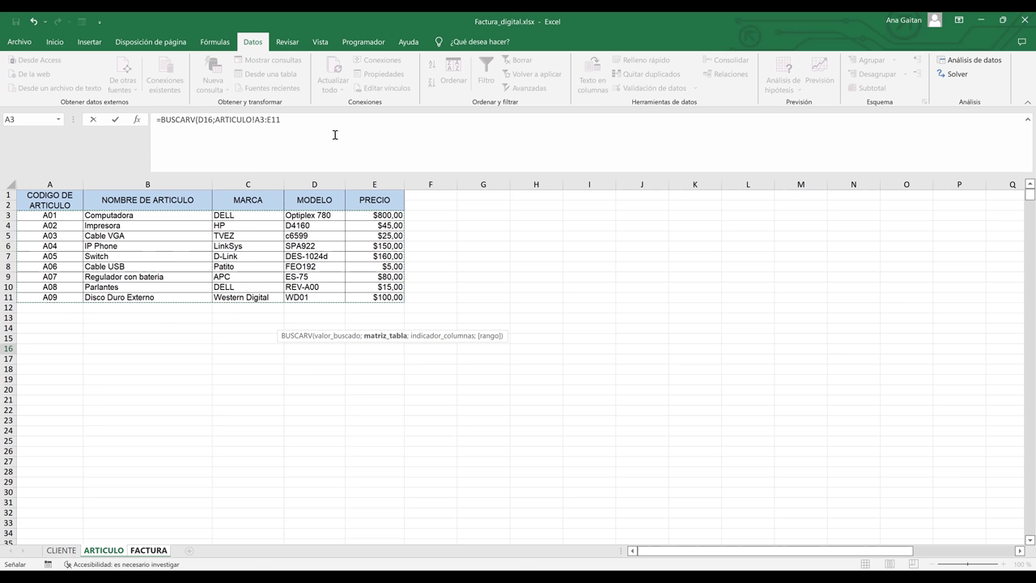
type(";")
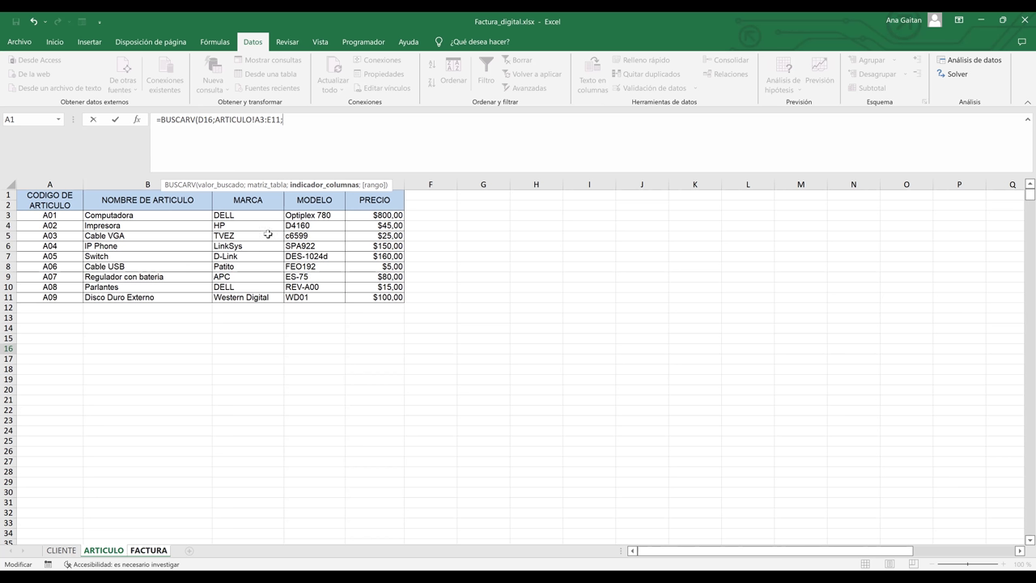
type("2;")
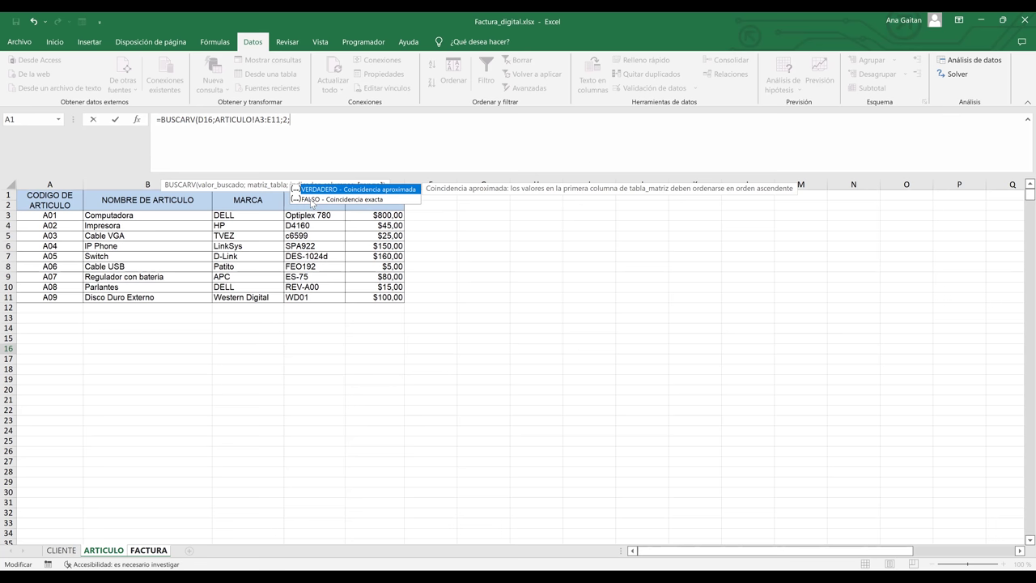
left_click(310, 199)
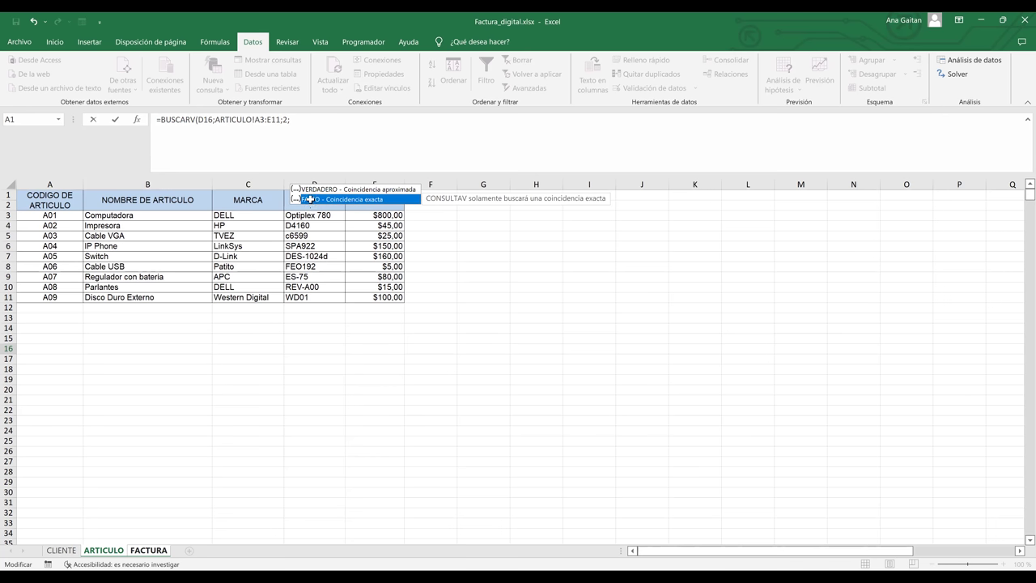
double_click(310, 200)
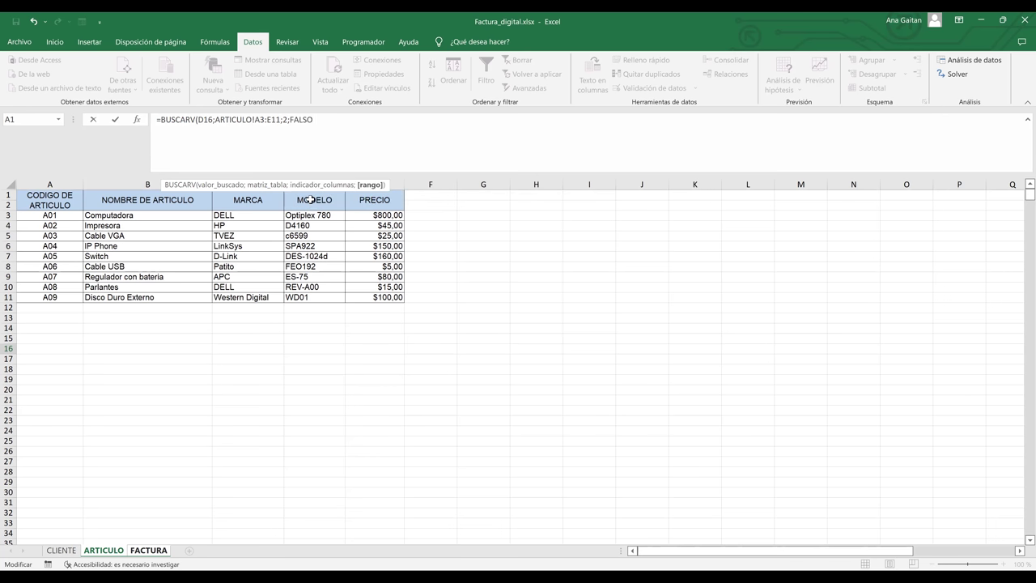
type(")")
key("Return")
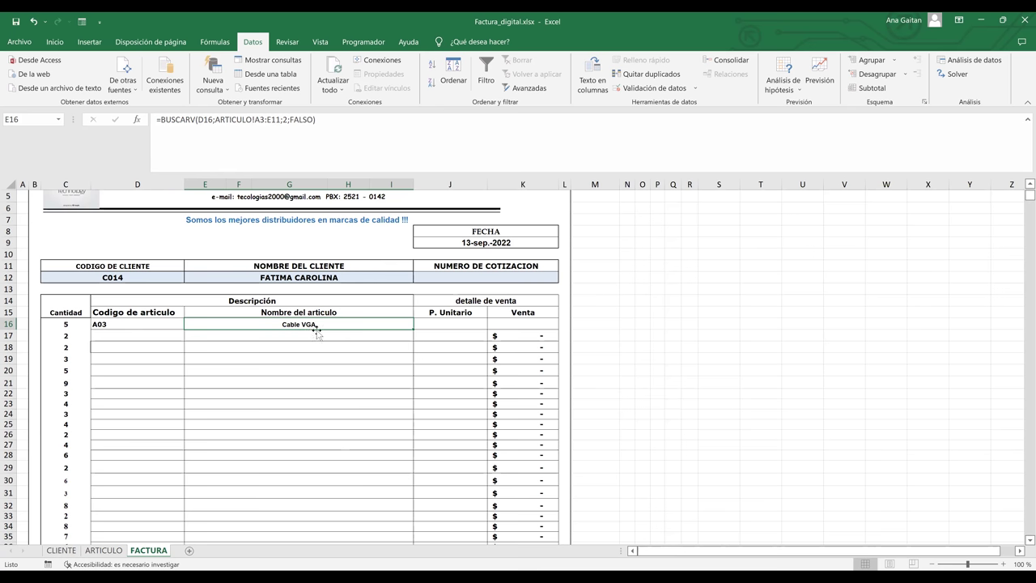
- On the ARTICULO sheet, confirm that code A03 is Cable VGA, then return to FACTURA
left_click(114, 554)
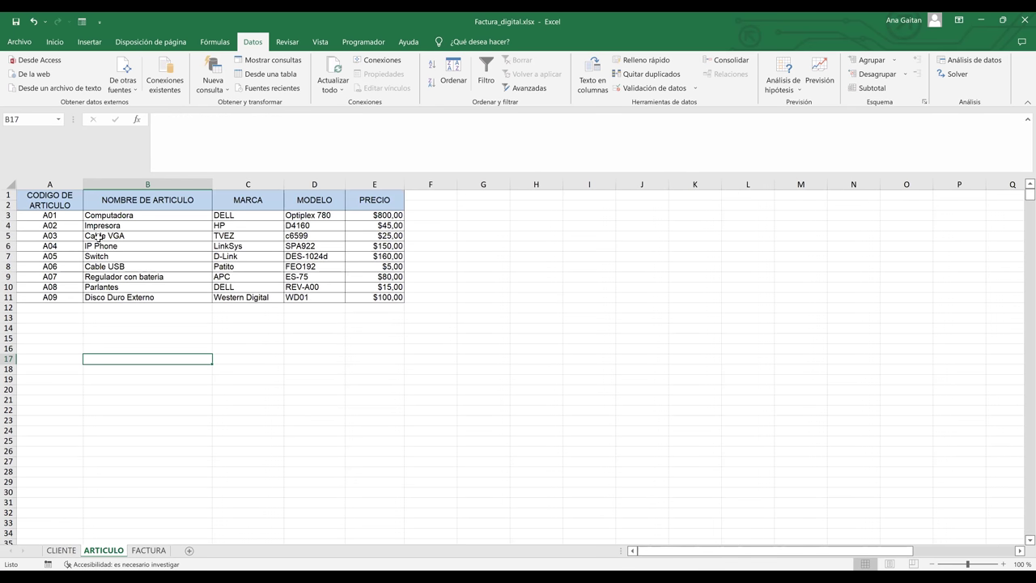
left_click(144, 244)
key("shift+space")
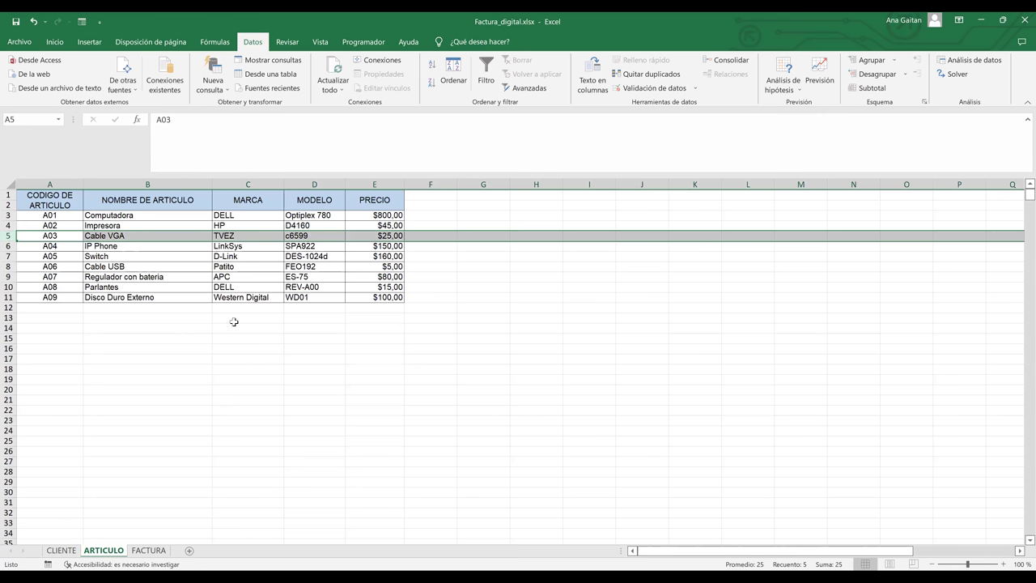
left_click(154, 553)
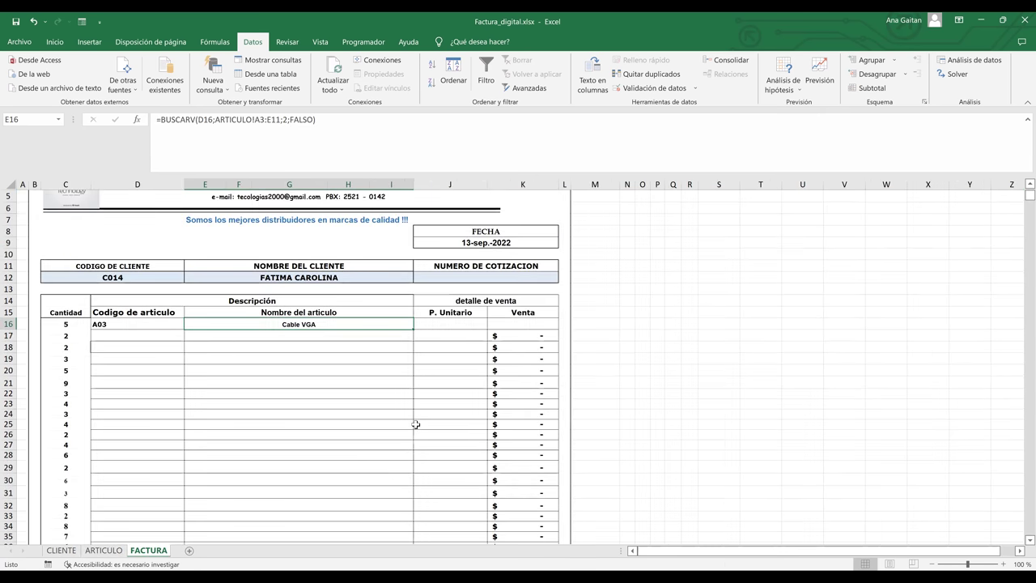
- In J16, start =BUSCARV(D16; with D16 as lookup value and point it at the ARTICULO sheet
left_click(455, 322)
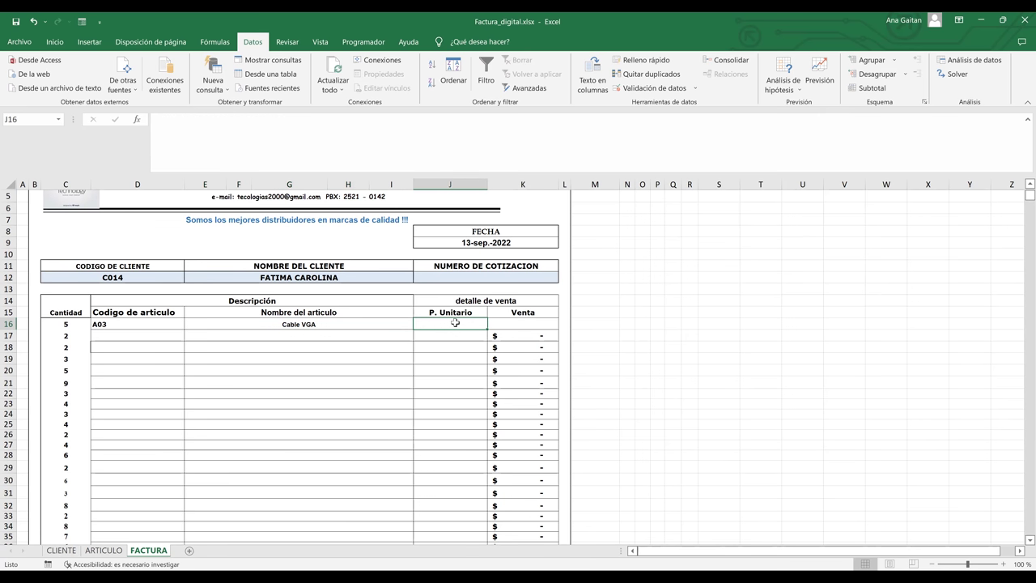
type("0")
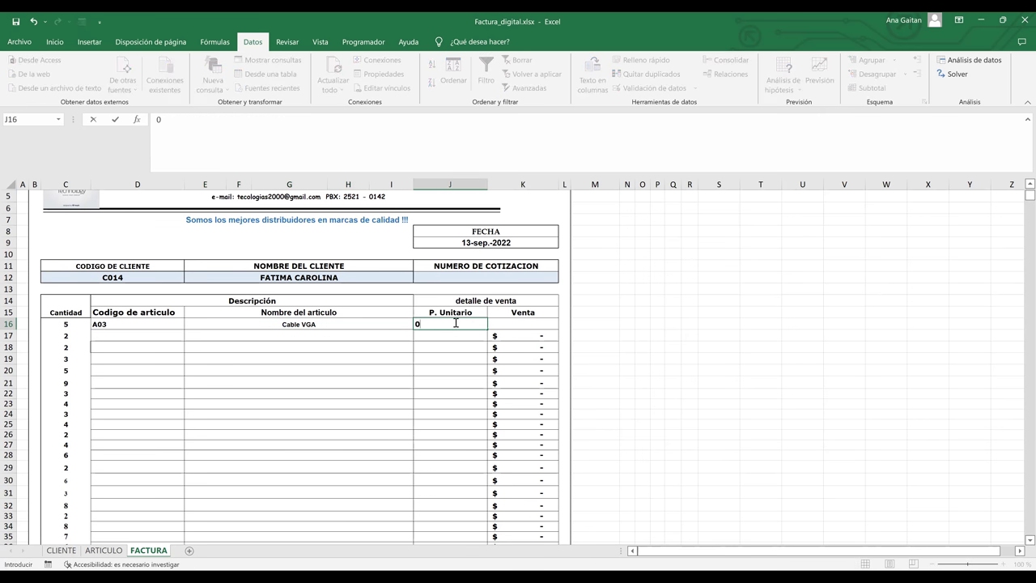
key("BackSpace")
type(")")
key("BackSpace")
type("=bus")
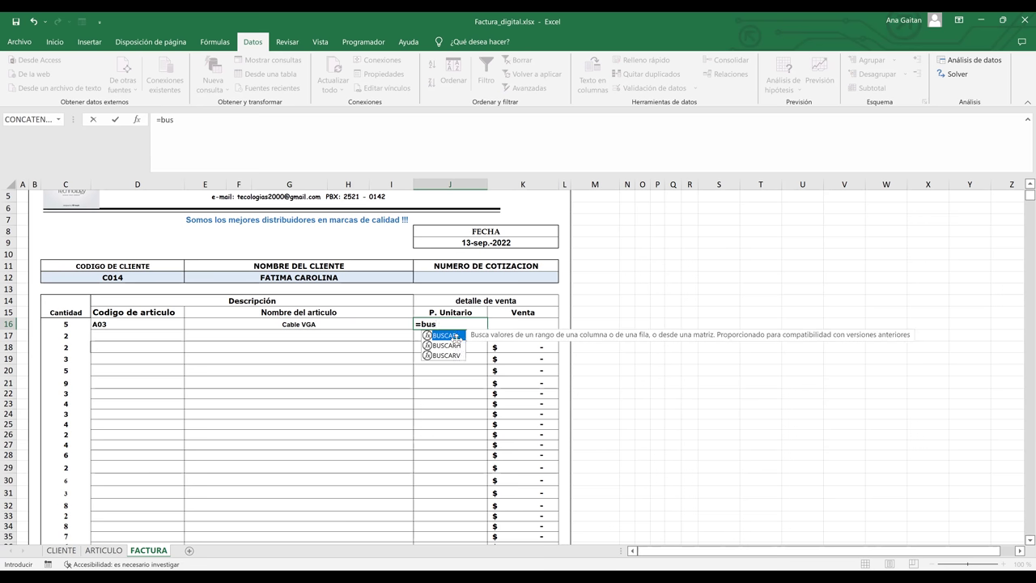
double_click(457, 355)
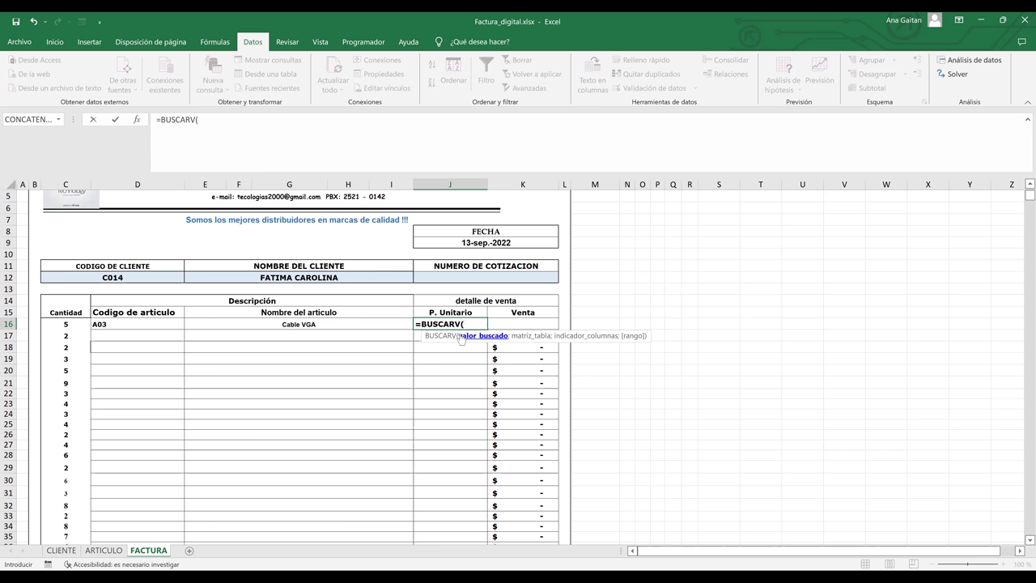
left_click(141, 321)
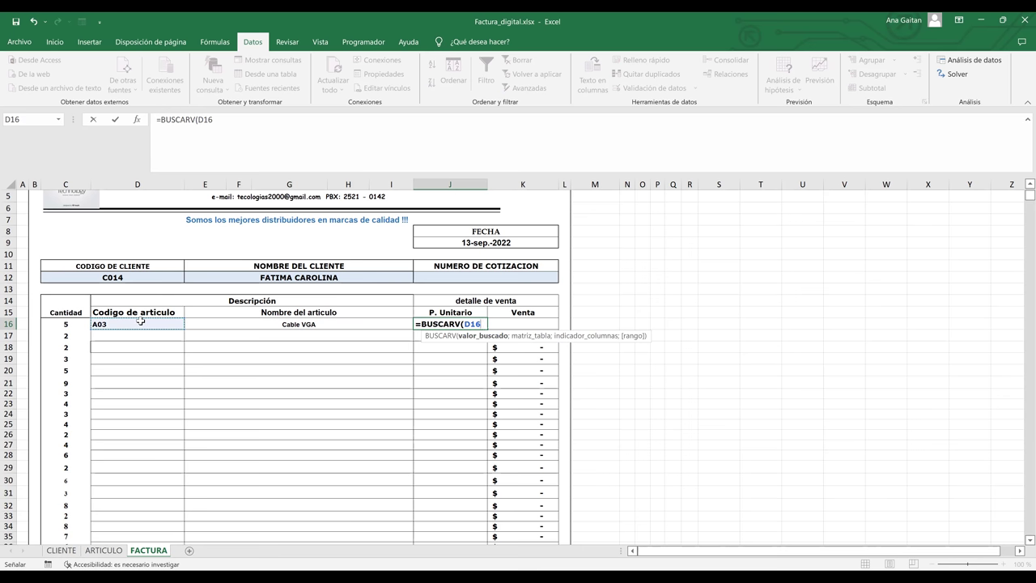
type(";")
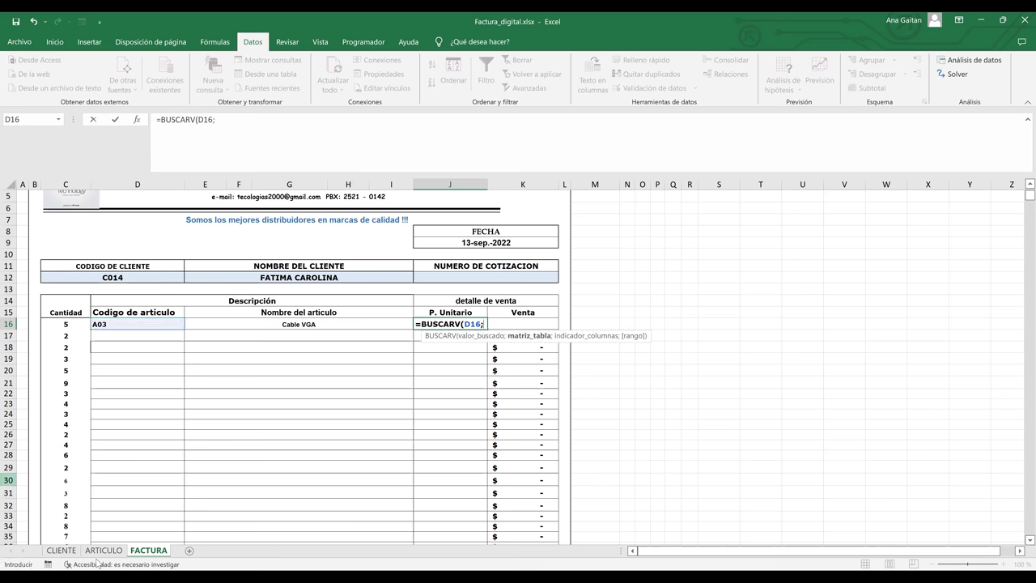
left_click(104, 551)
left_click(105, 551)
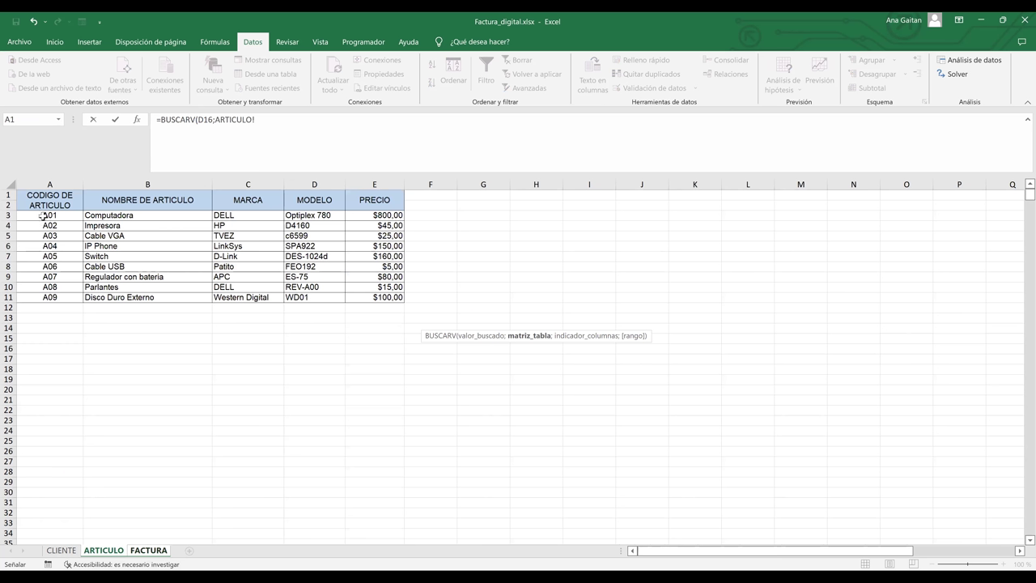
- Finish J16 as =BUSCARV(D16;ARTICULO!A3:E11;5;FALSO), returning $ 25,00, and compare with ARTICULO
left_click(42, 217)
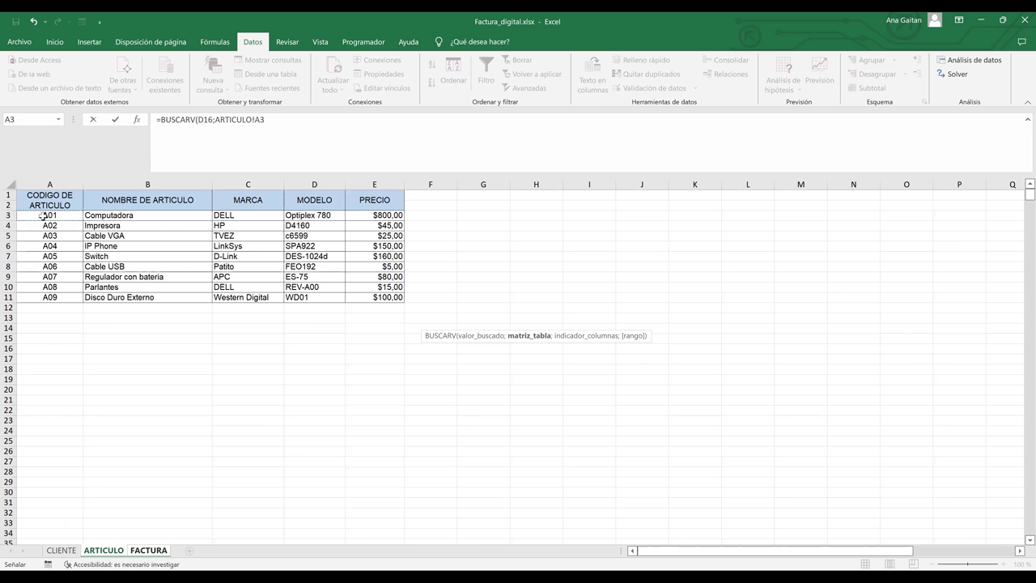
left_click(389, 297, "shift")
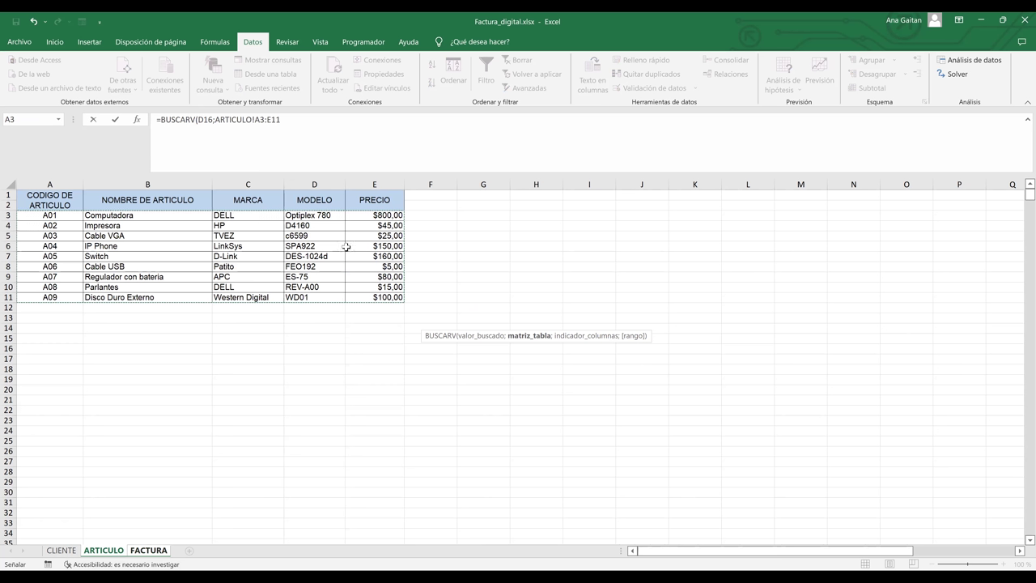
type(";")
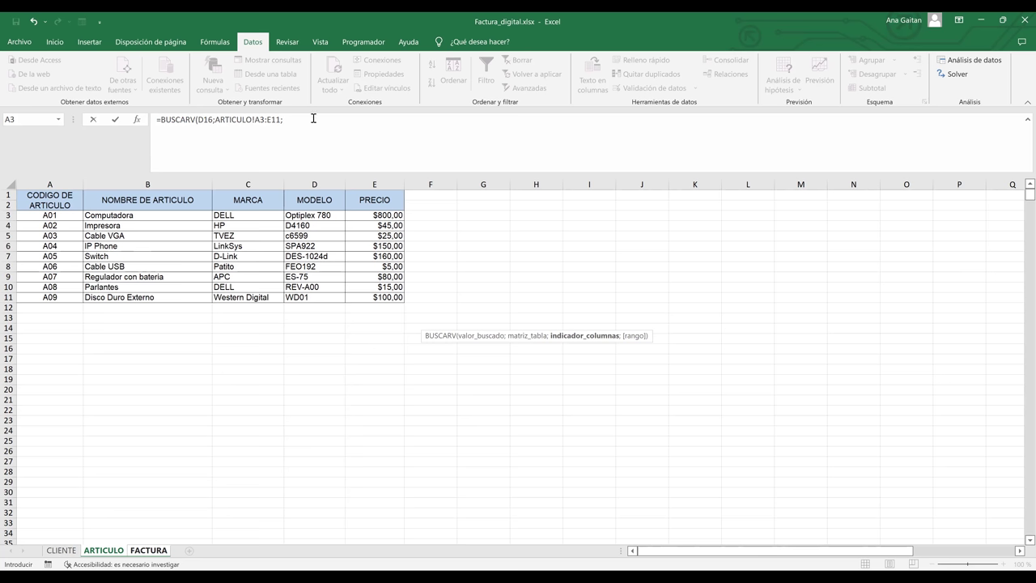
type("5")
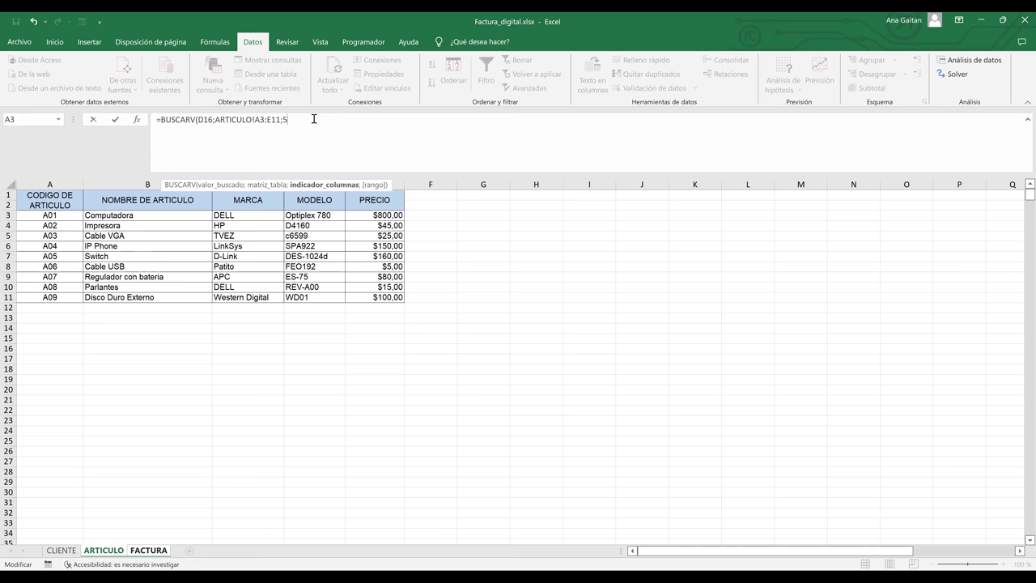
type(";")
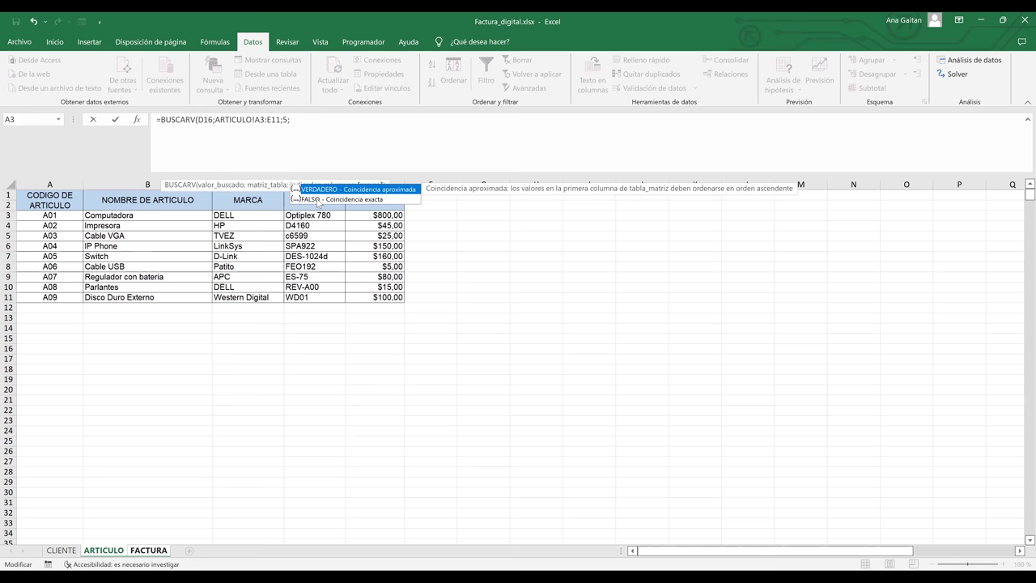
left_click(318, 200)
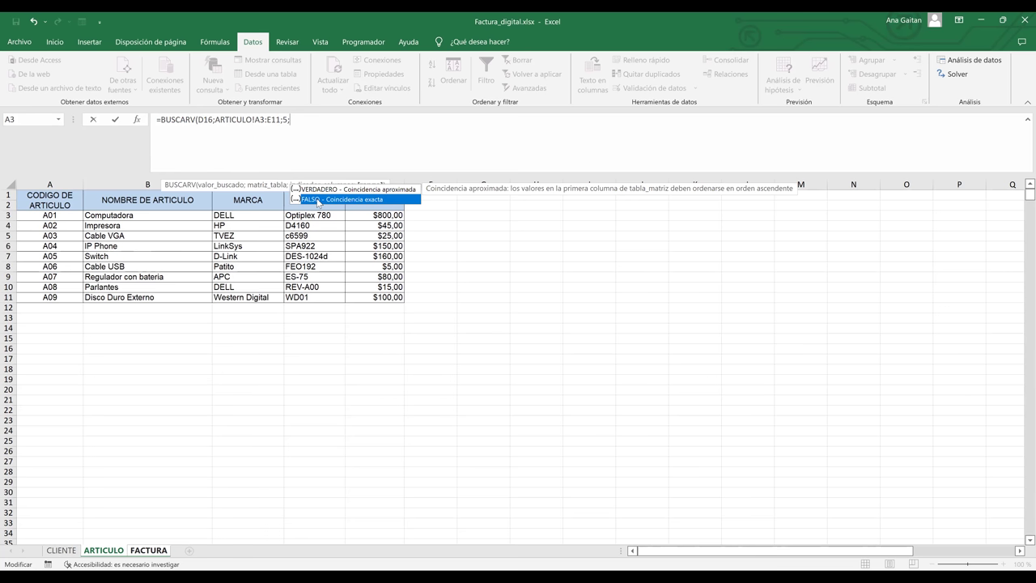
key("Tab")
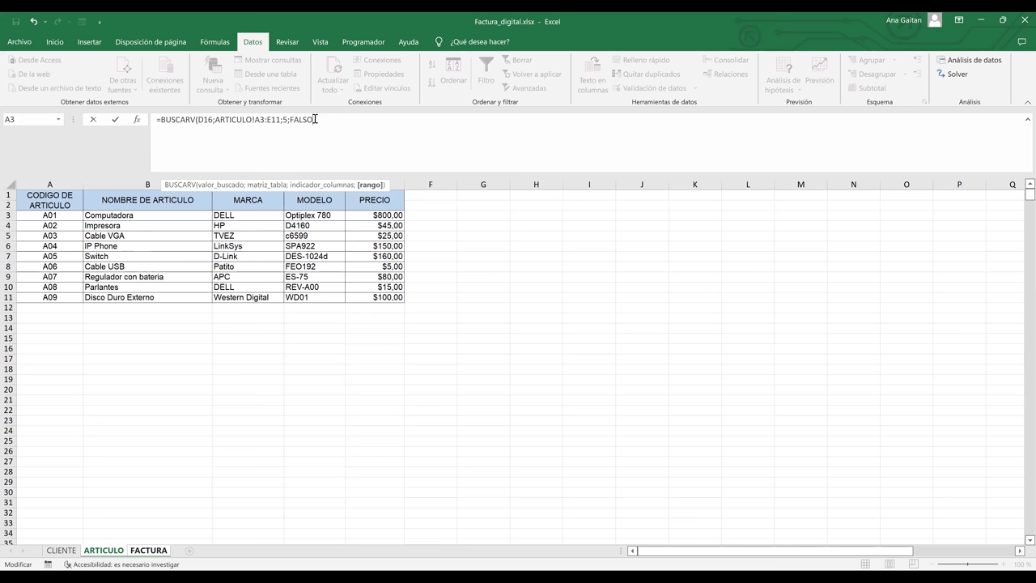
type(")")
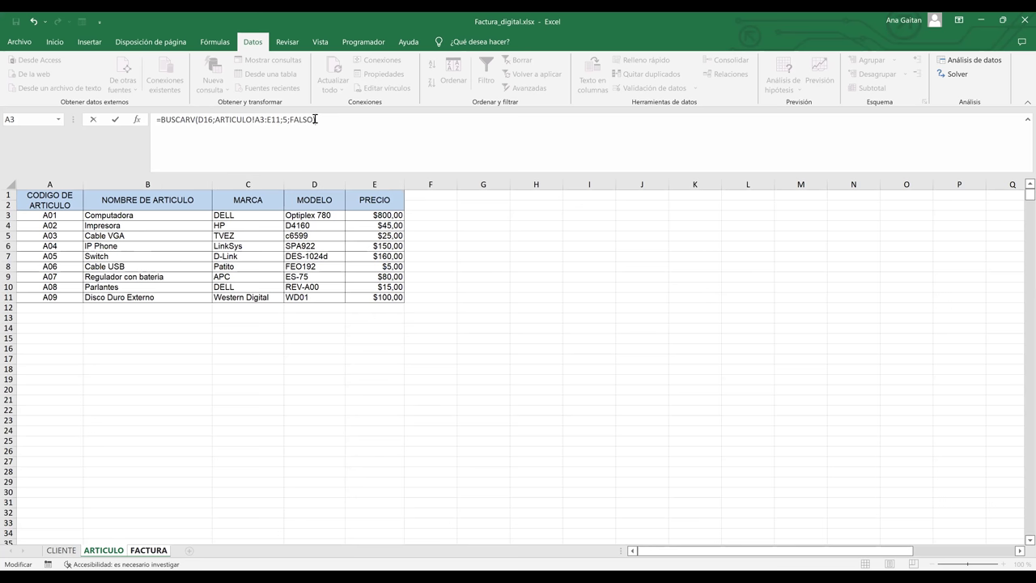
key("Return")
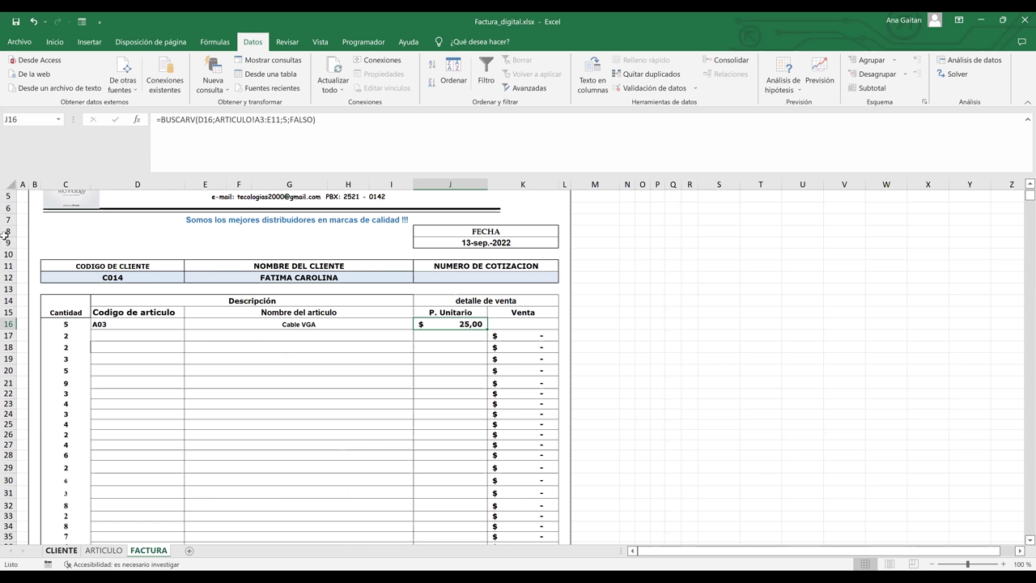
key("ctrl+Page_Up")
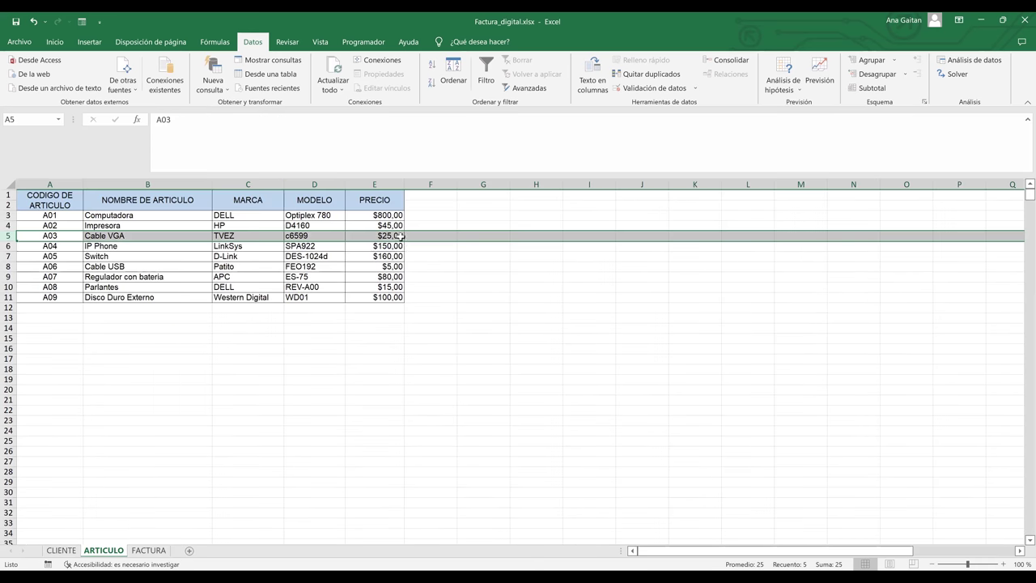
left_click(149, 552)
- Change D16's article code to A09 from its dropdown and check A09's row on ARTICULO
left_click(107, 328)
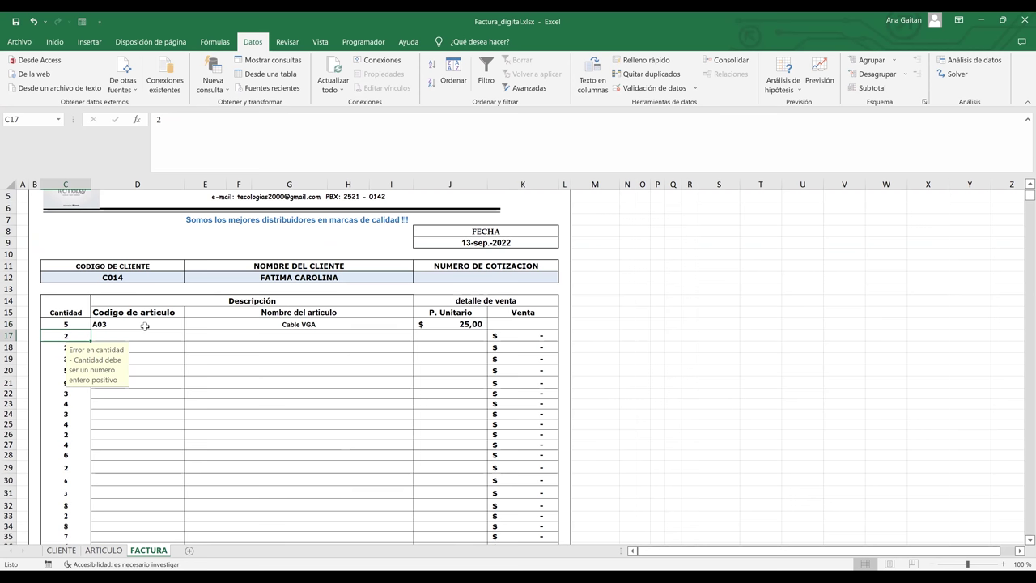
left_click(188, 324)
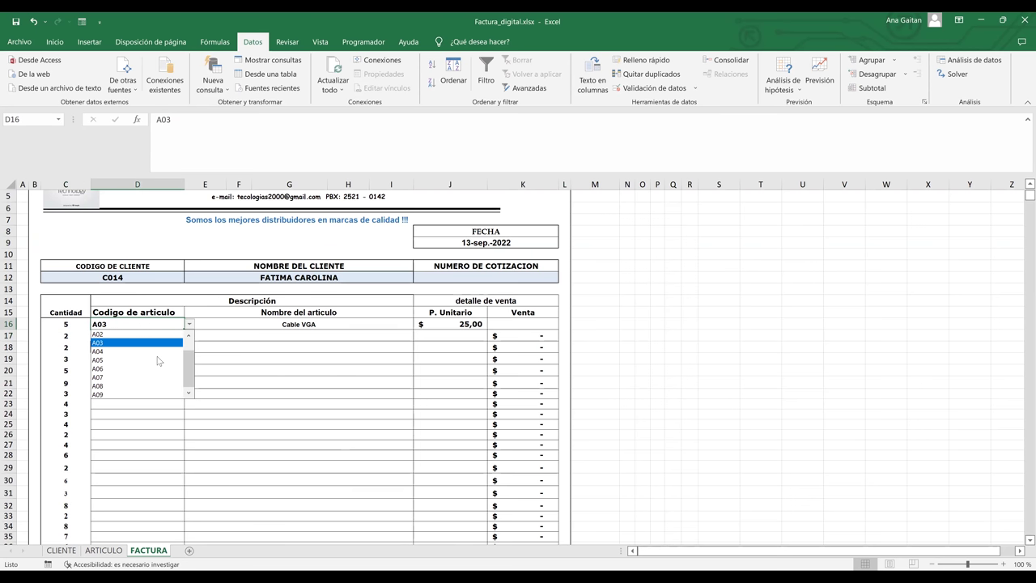
left_click(137, 394)
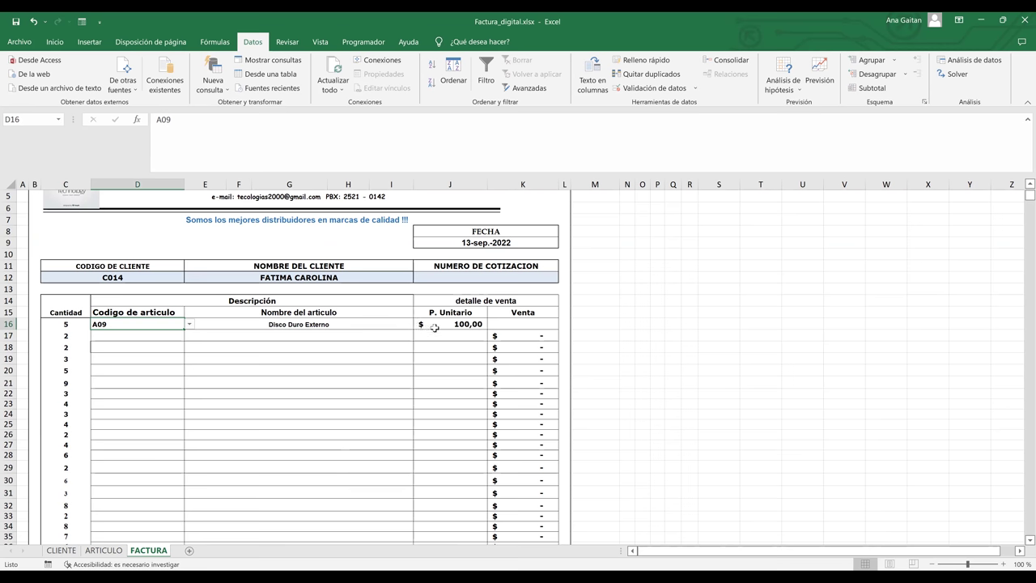
left_click(104, 551)
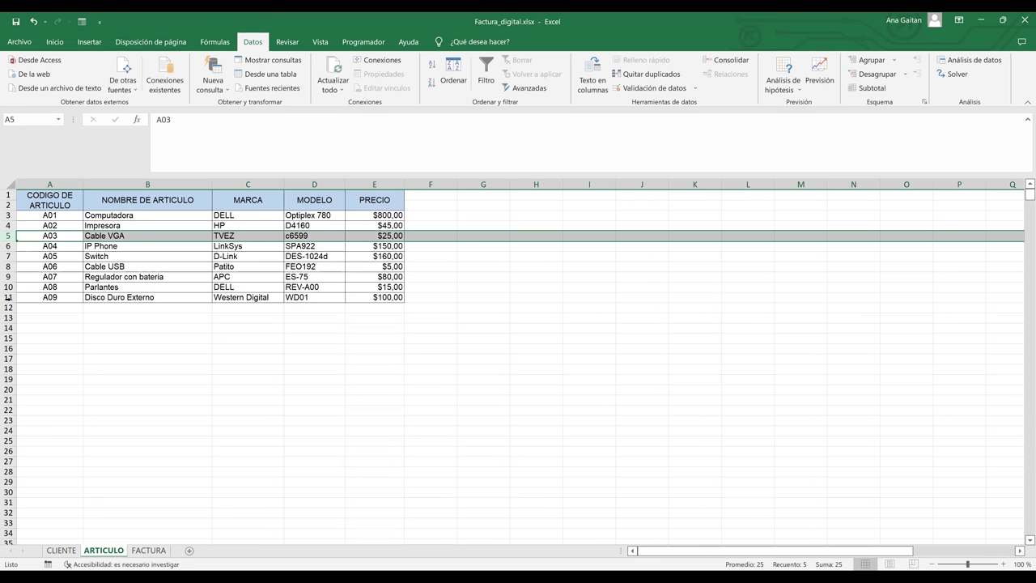
left_click(8, 297)
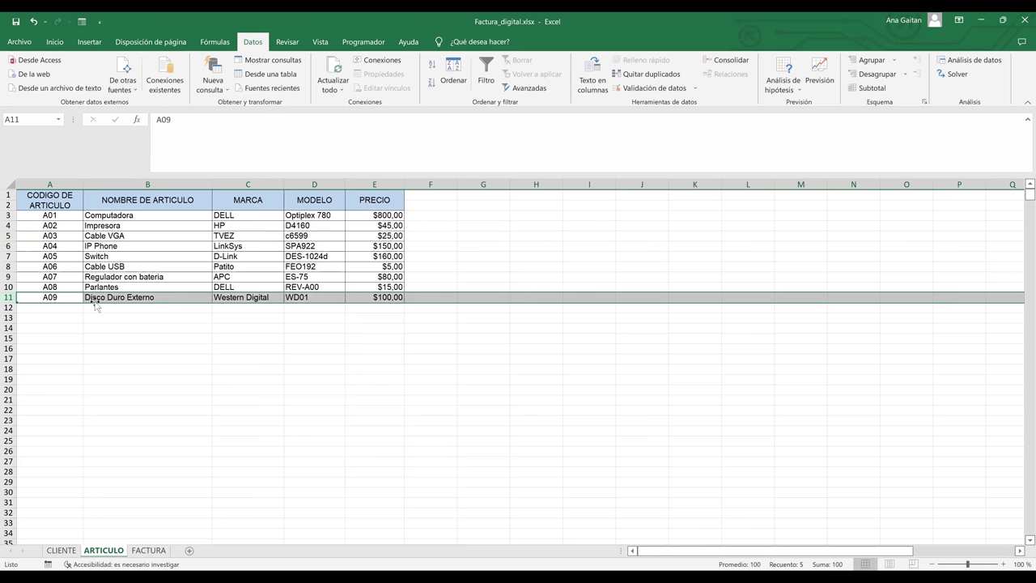
- Back on FACTURA, scroll down so the item rows through GRACIAS POR SU COMPRA are visible
left_click(149, 551)
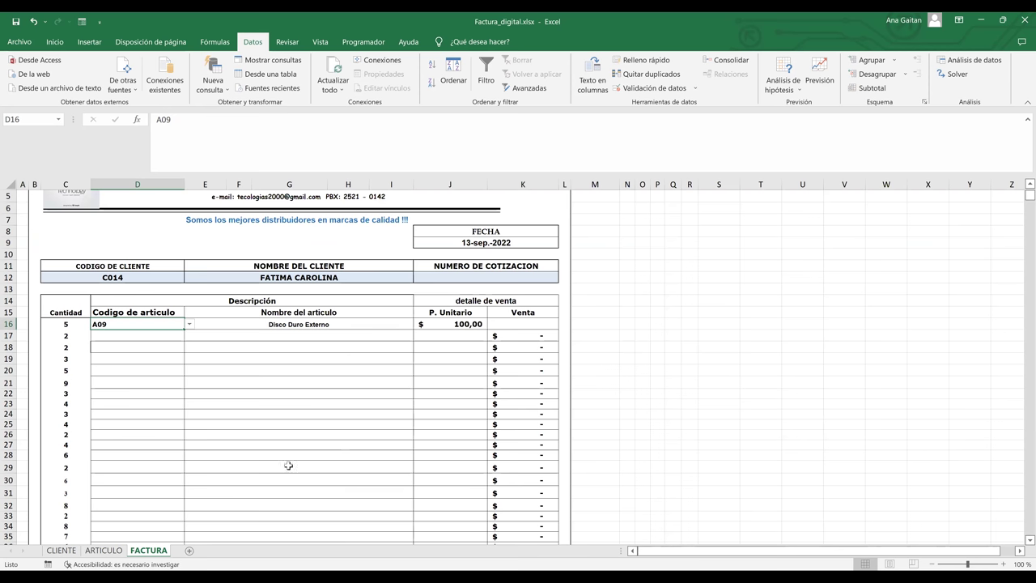
left_click(157, 325)
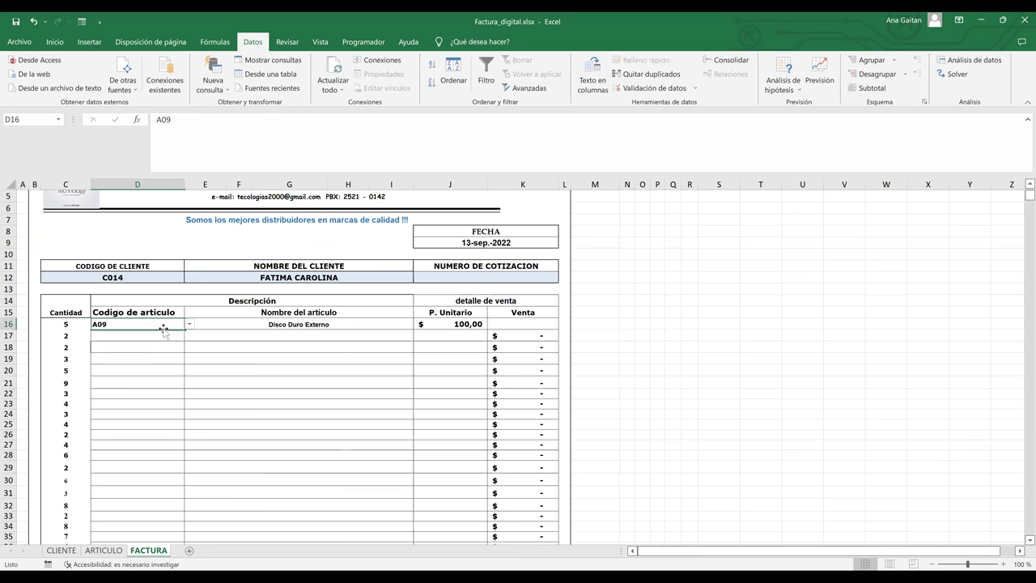
left_click(335, 369)
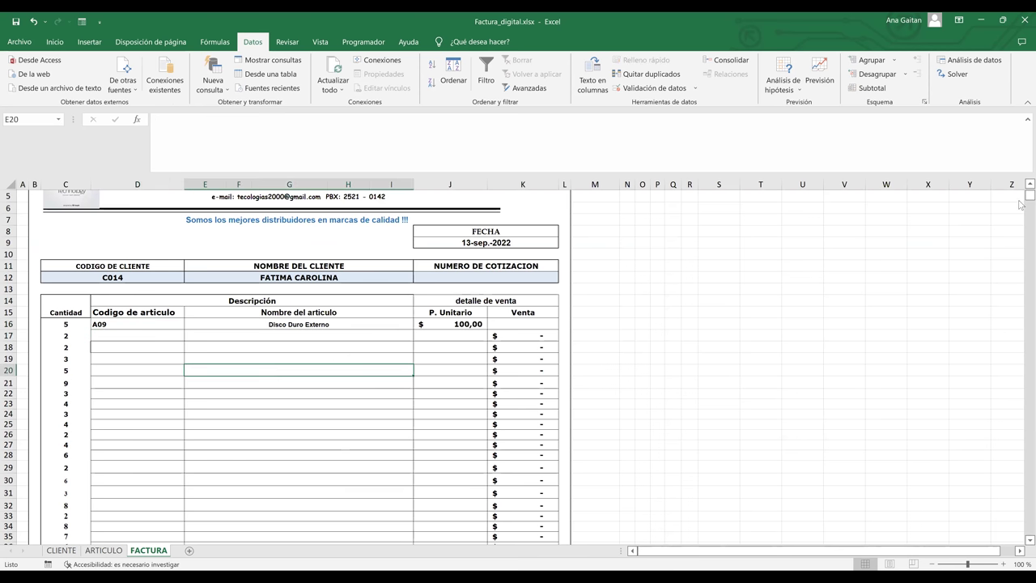
scroll(1021, 543, "down", 1)
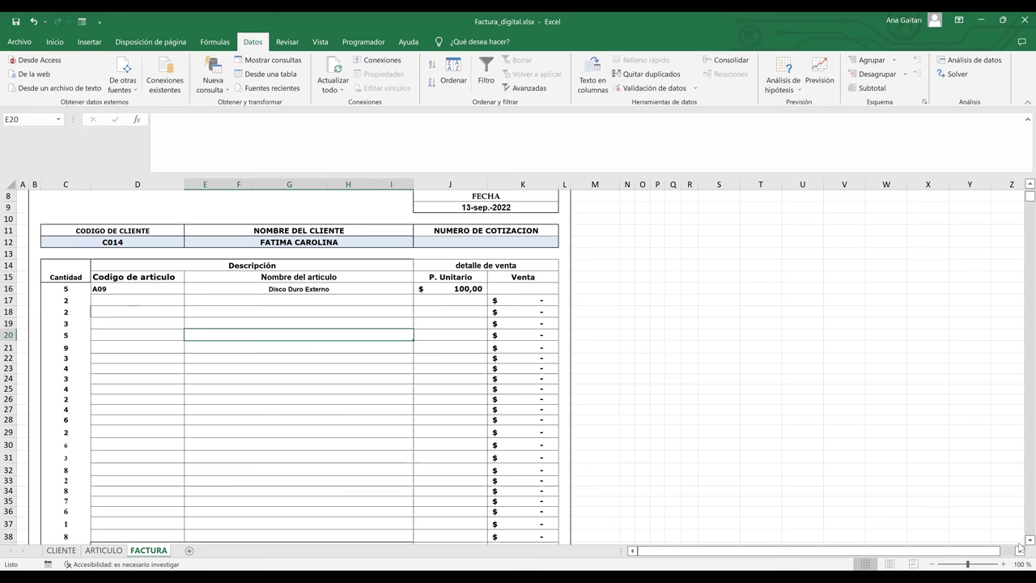
scroll(1020, 546, "down", 1)
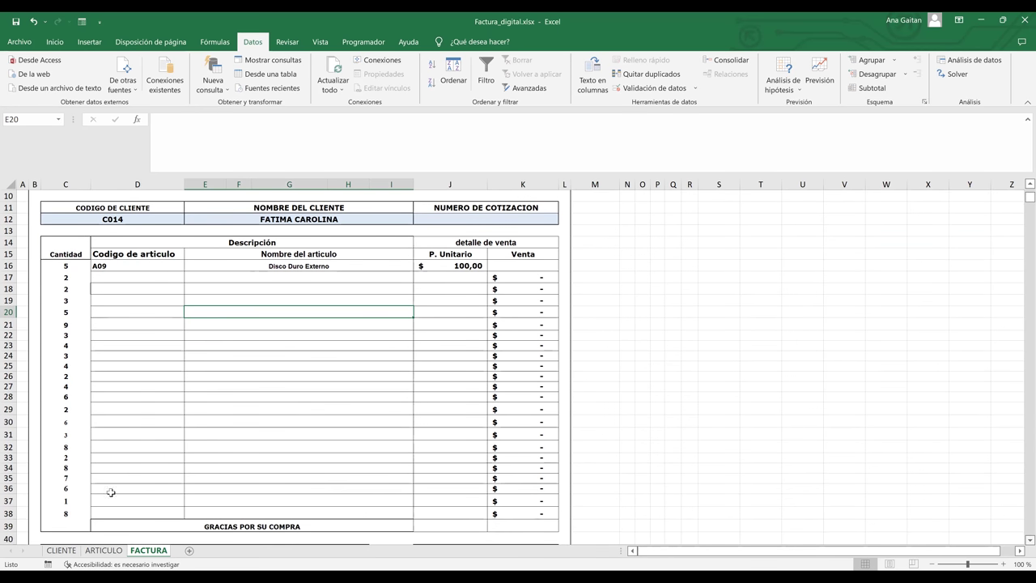
- Fill D16's article code and its dropdown down column D to row 38
left_click_drag(65, 267, 59, 516)
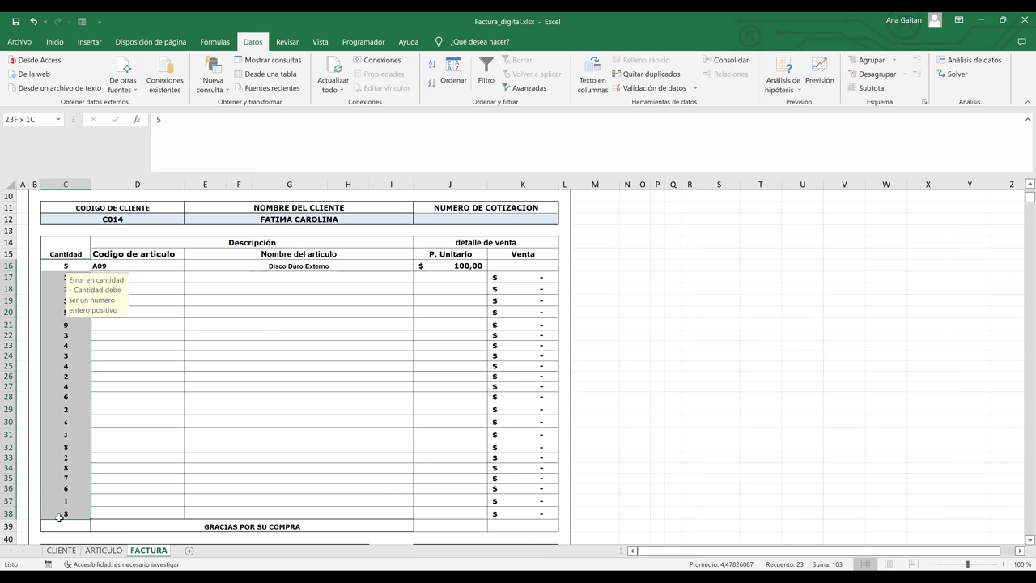
left_click(157, 277)
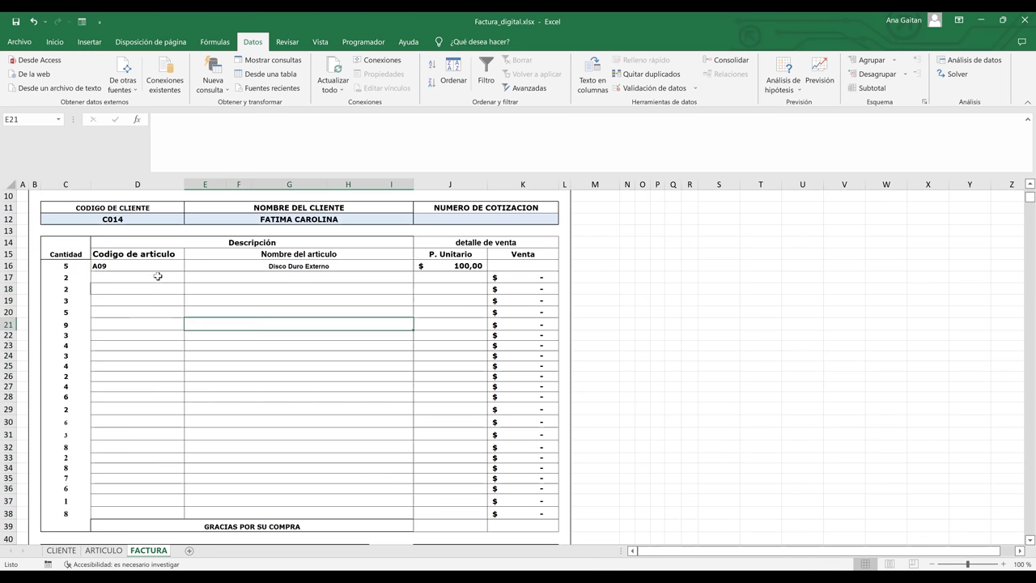
left_click(184, 266)
left_click_drag(183, 269, 171, 513)
left_click(170, 407)
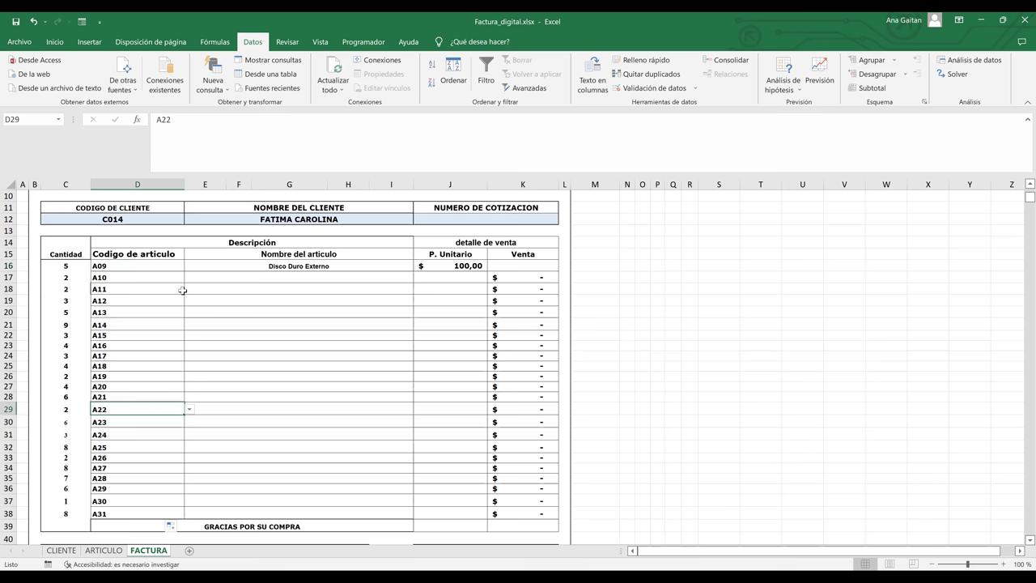
- Set D17's code to A06 and delete the filled codes in D18:D38
left_click(168, 277)
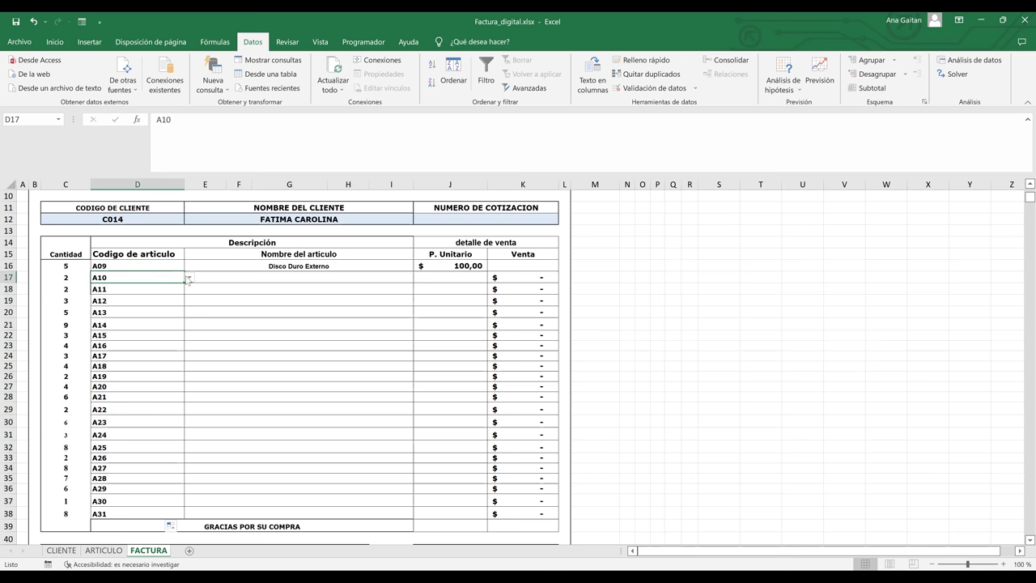
left_click(188, 278)
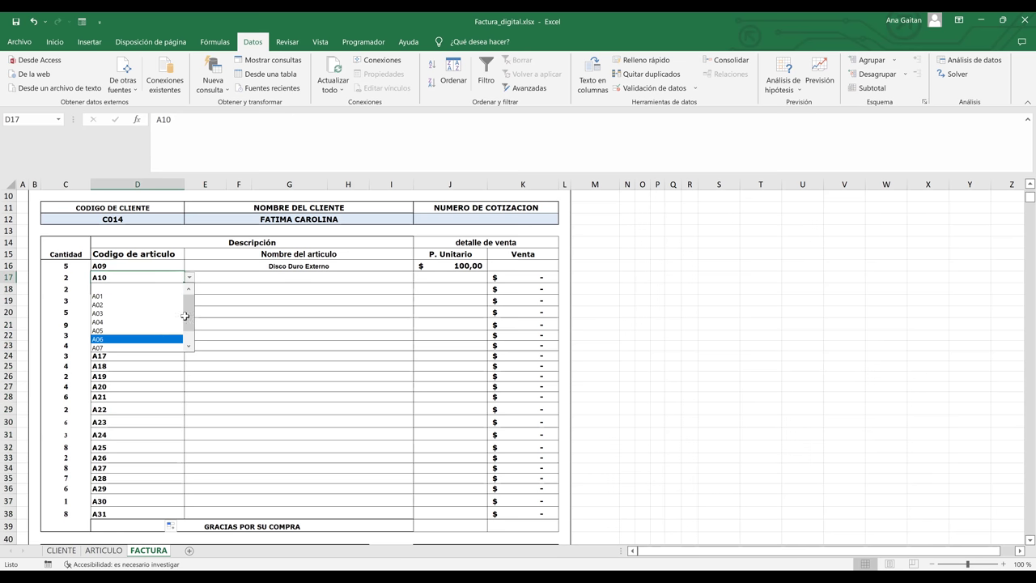
left_click(174, 339)
left_click_drag(176, 289, 153, 515)
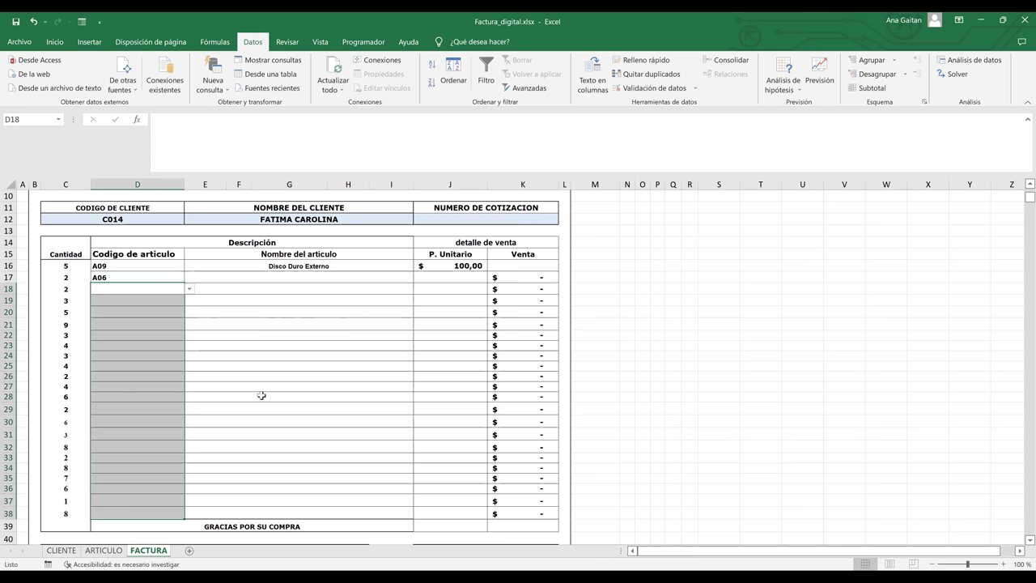
key("Delete")
left_click(167, 289)
- Pick codes A04, A07 and A06 from the dropdowns in D18, D19 and D20
left_click(190, 290)
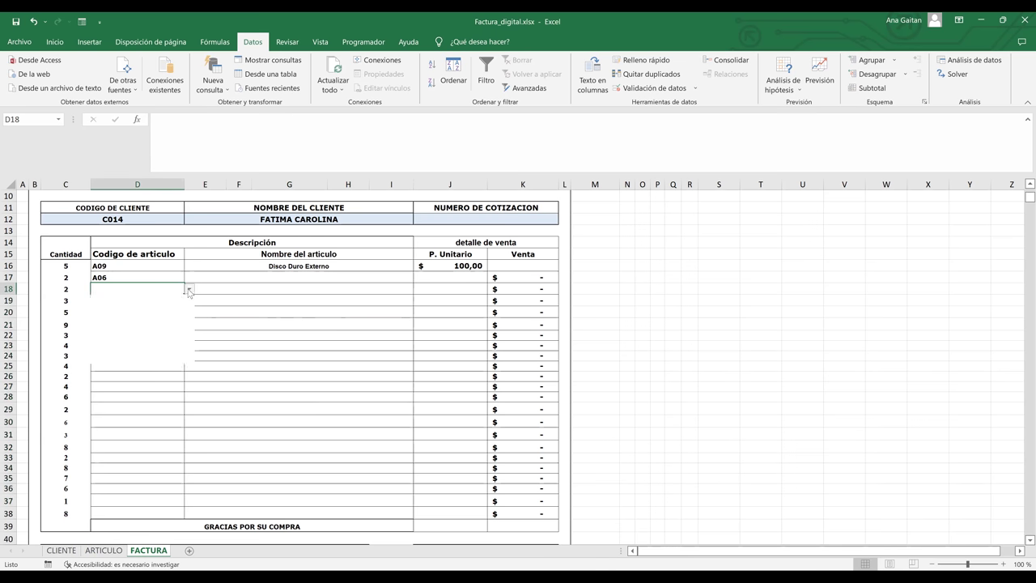
left_click(155, 332)
left_click(174, 305)
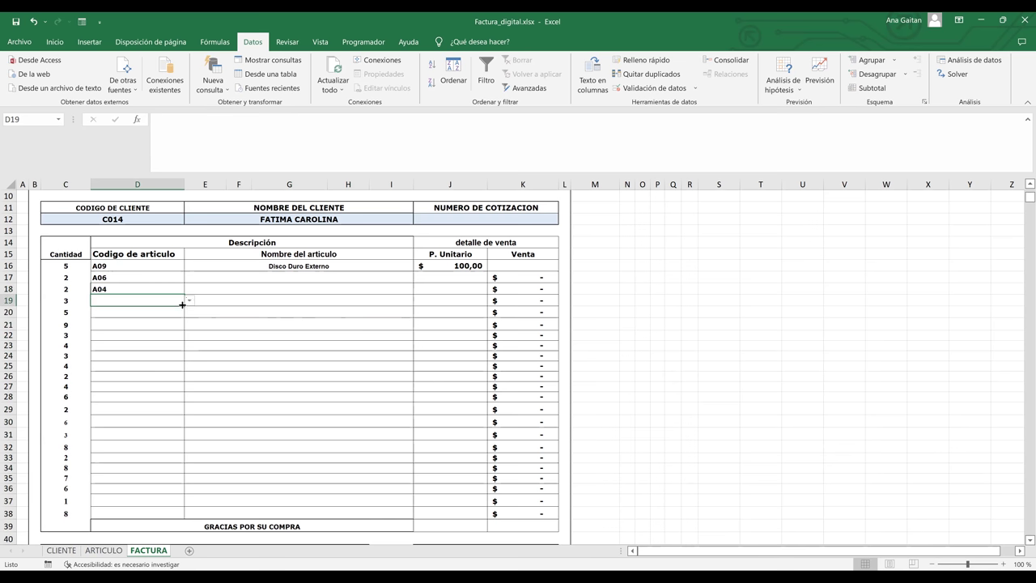
left_click(189, 301)
left_click(136, 371)
left_click(193, 311)
left_click(174, 309)
left_click(190, 312)
left_click(138, 375)
- Pick codes A06 and A03 from the dropdowns in D21 and D22
left_click(170, 323)
left_click(189, 324)
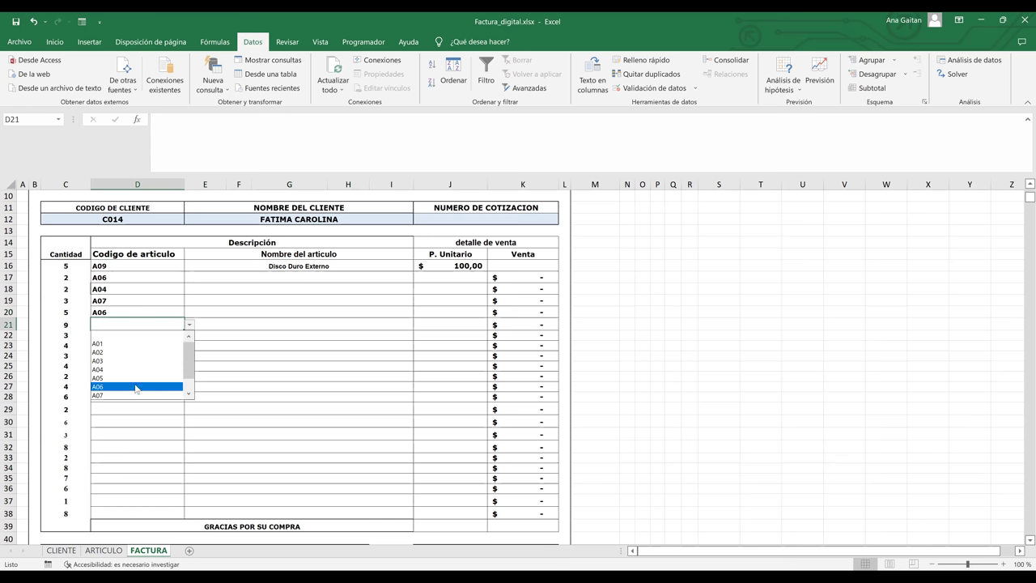
left_click(138, 387)
left_click(171, 335)
left_click(189, 336)
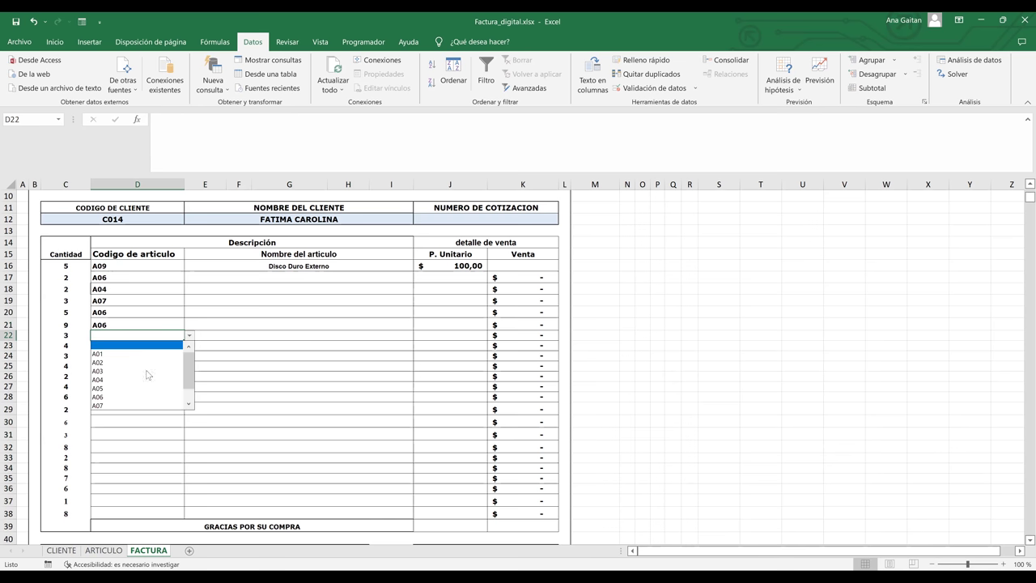
left_click(144, 374)
left_click(291, 335)
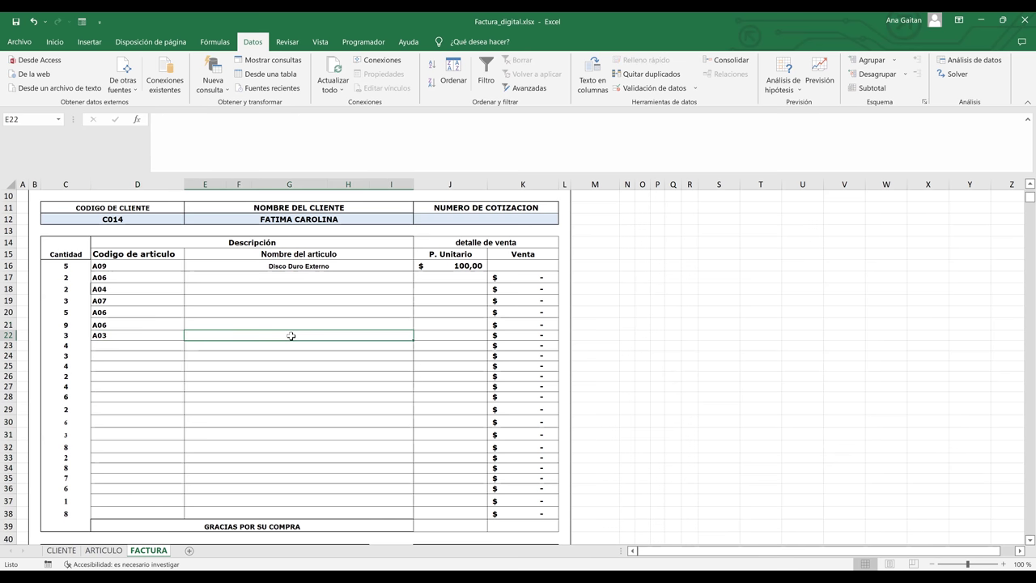
- Copy E16's article-name lookup down to row 22
left_click(363, 275)
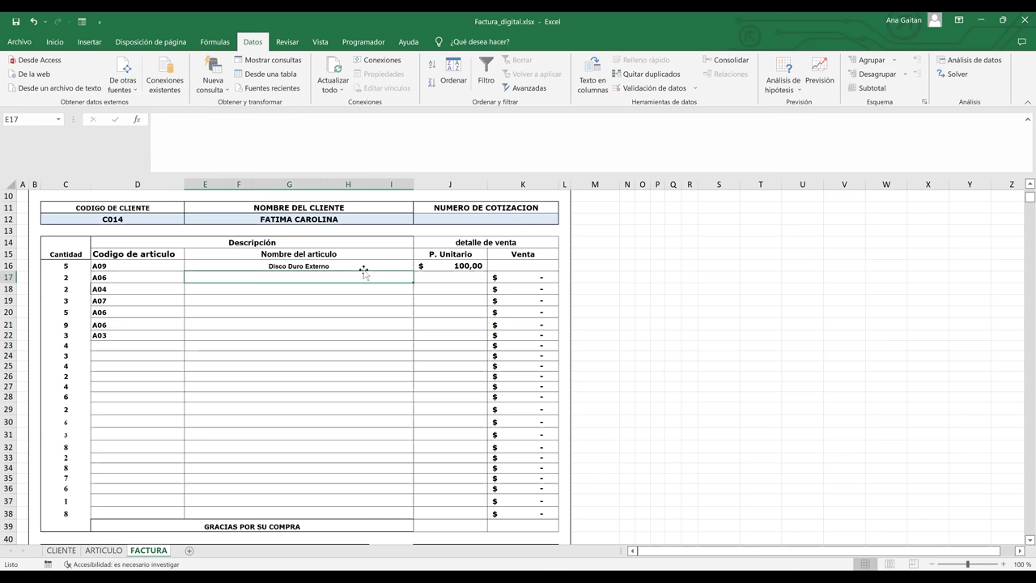
left_click(405, 266)
left_click_drag(414, 270, 403, 338)
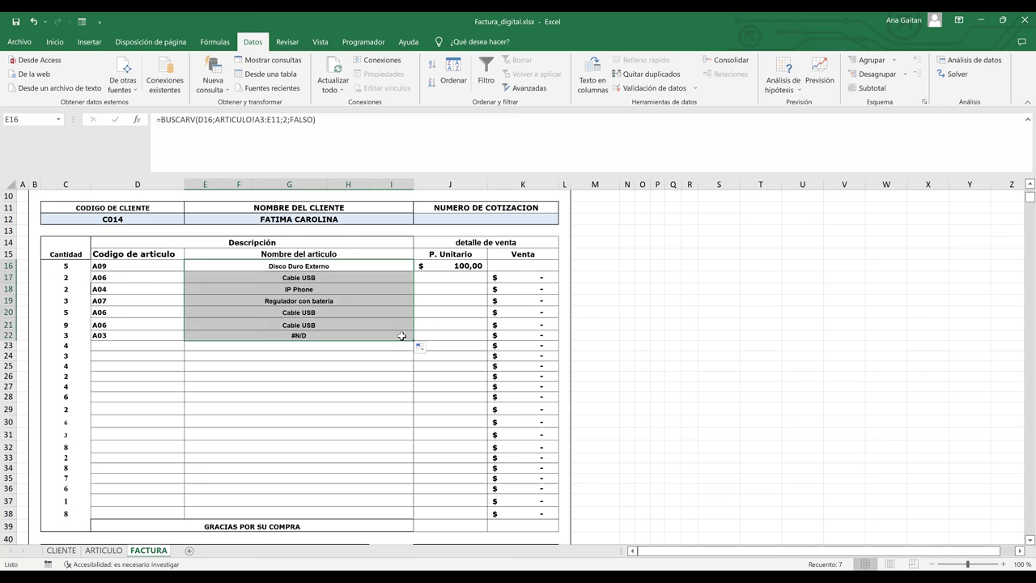
- Copy J16's unit-price lookup down to J22, filling prices $5,00 to $150,00 with Venta totals
left_click(476, 261)
left_click_drag(487, 270, 477, 337)
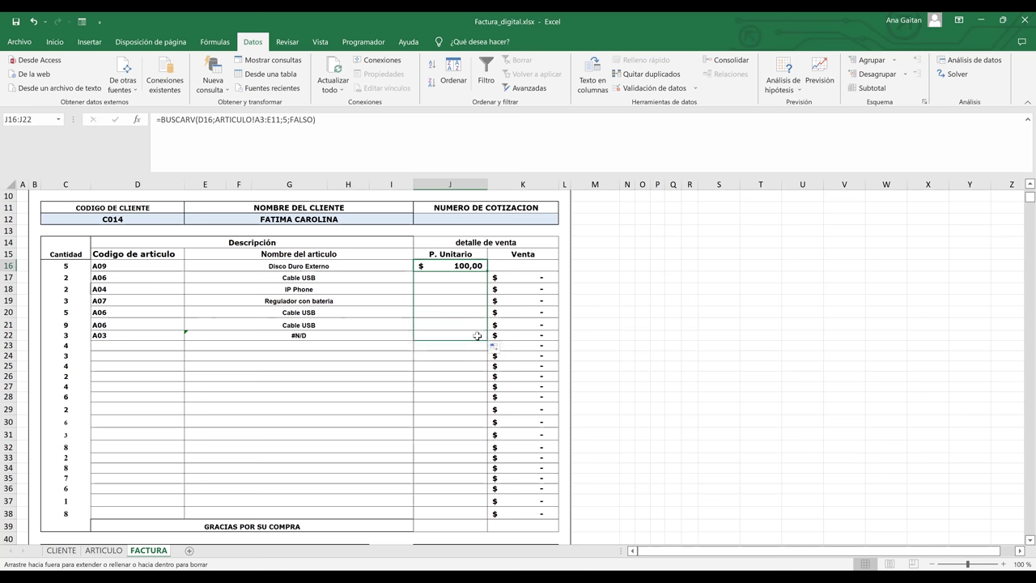
left_click(313, 337)
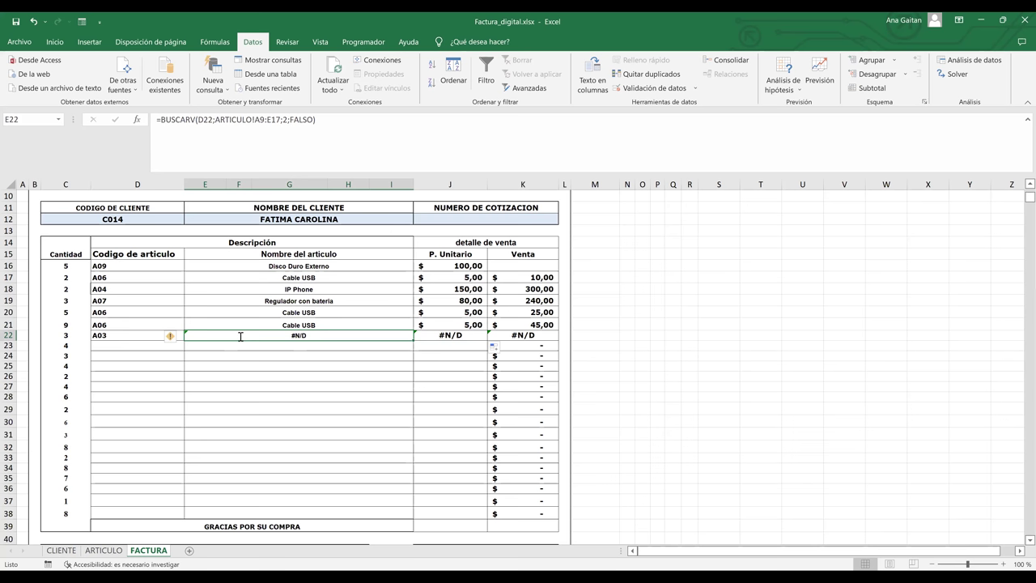
- Inspect the lookup ranges in E22 and E16, then copy K17's Venta formula up so K16 shows $ 500,00
double_click(240, 336)
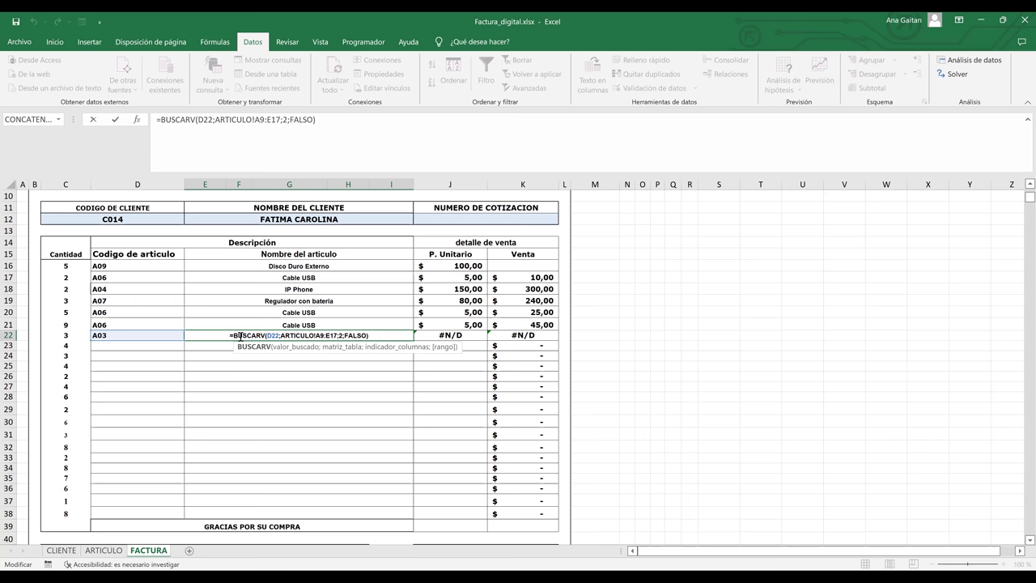
key("Return")
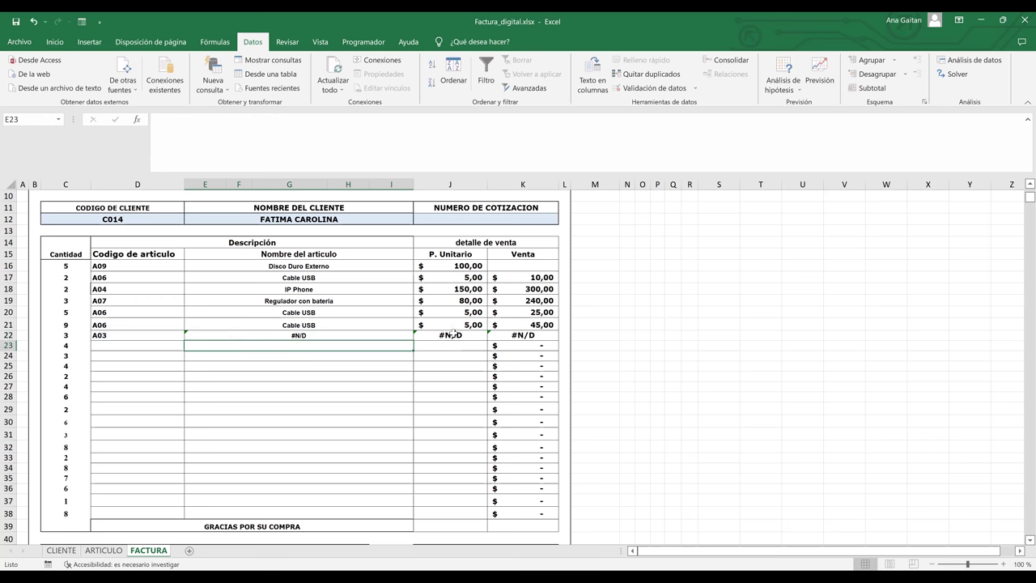
left_click(451, 335)
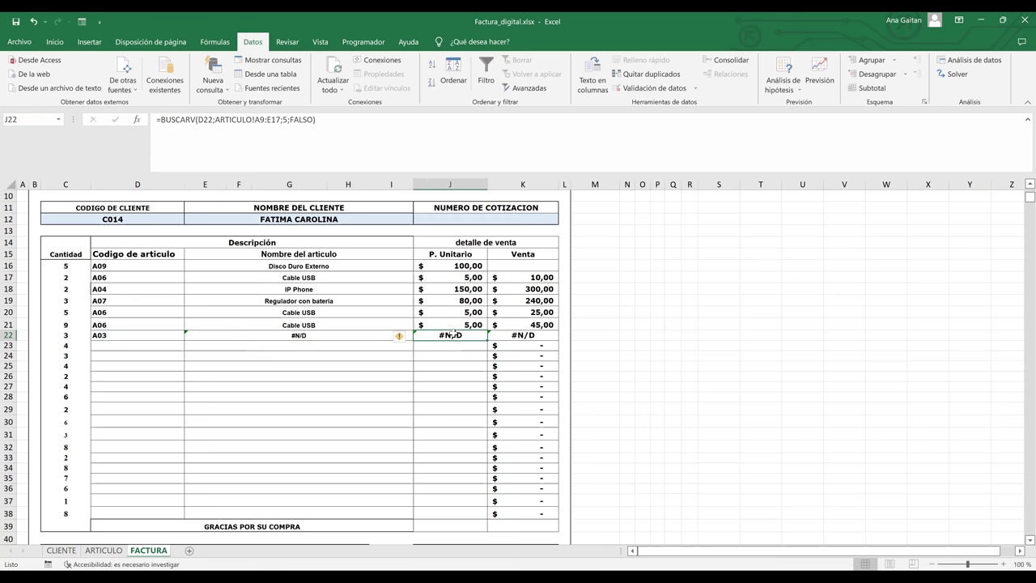
left_click(332, 292)
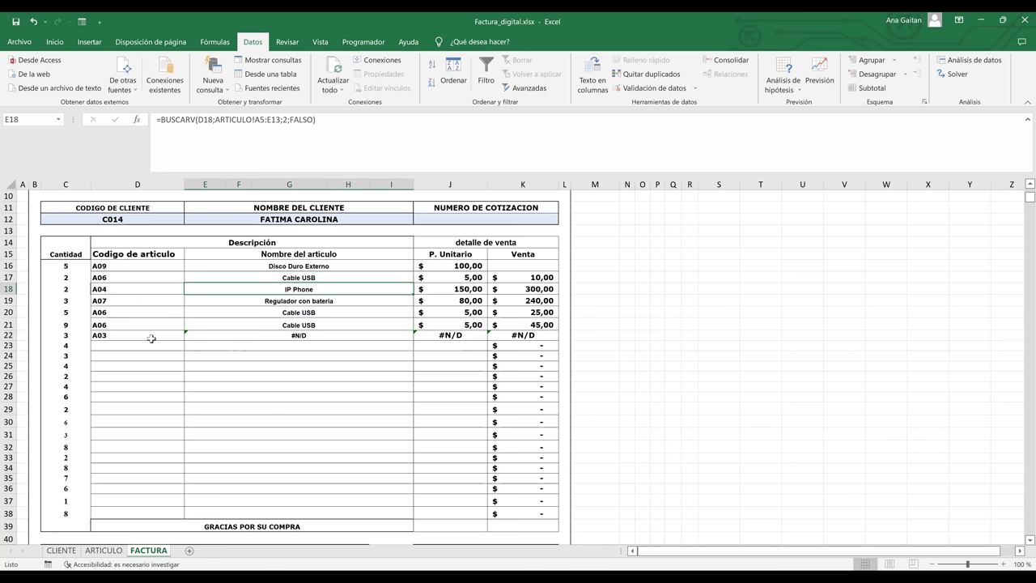
left_click(288, 265)
double_click(287, 265)
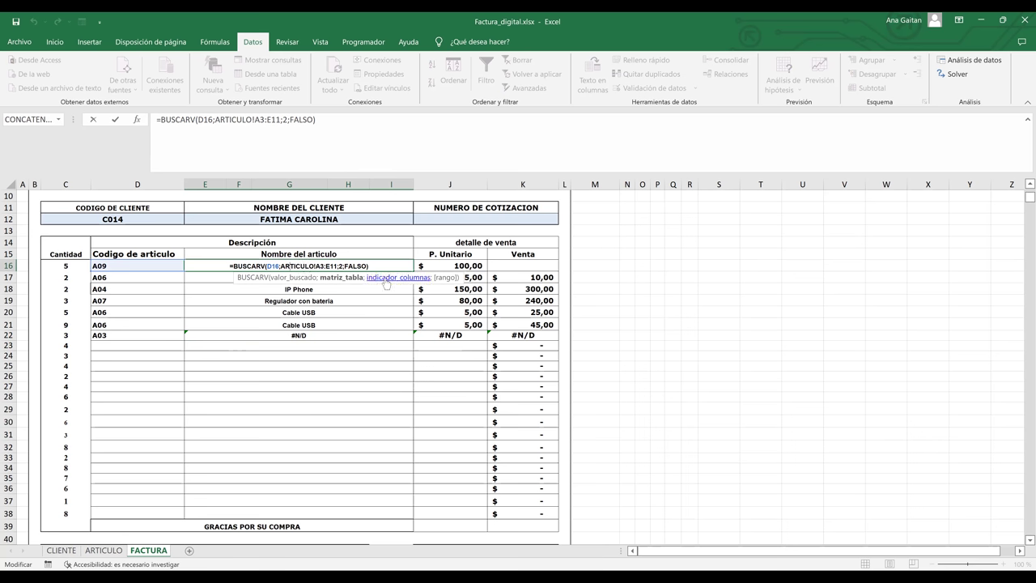
key("Return")
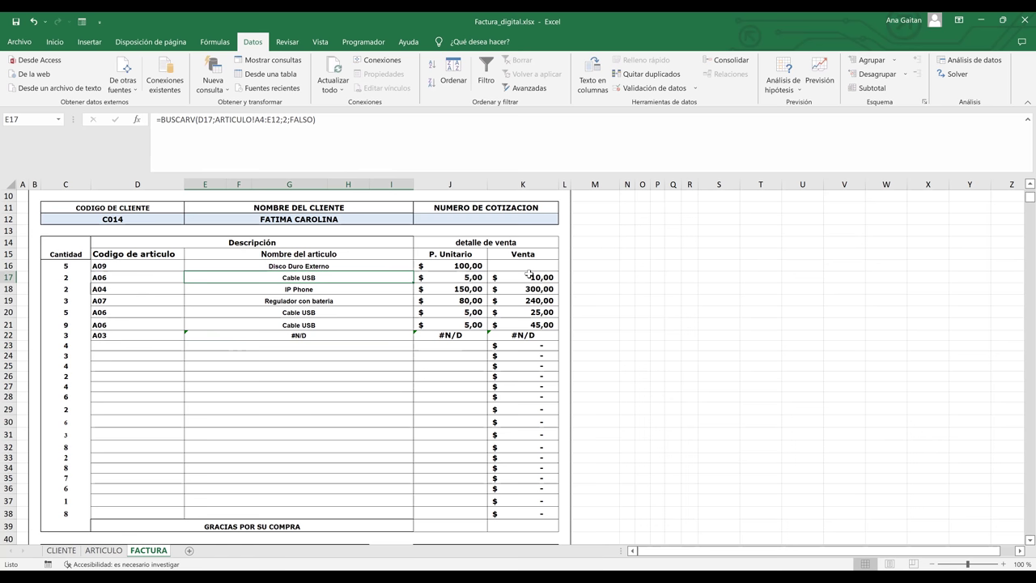
left_click(531, 276)
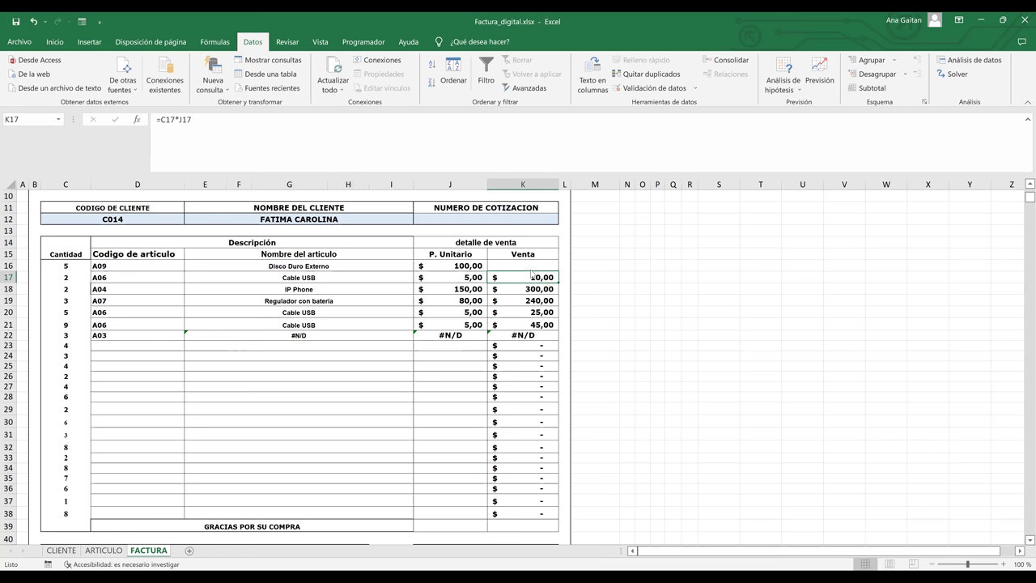
left_click_drag(556, 281, 555, 262)
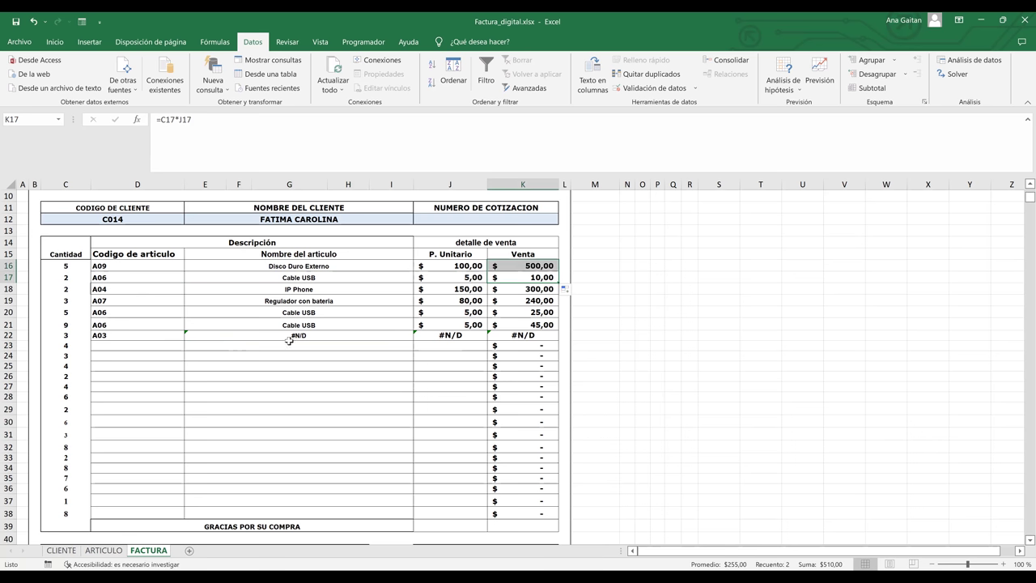
left_click(104, 550)
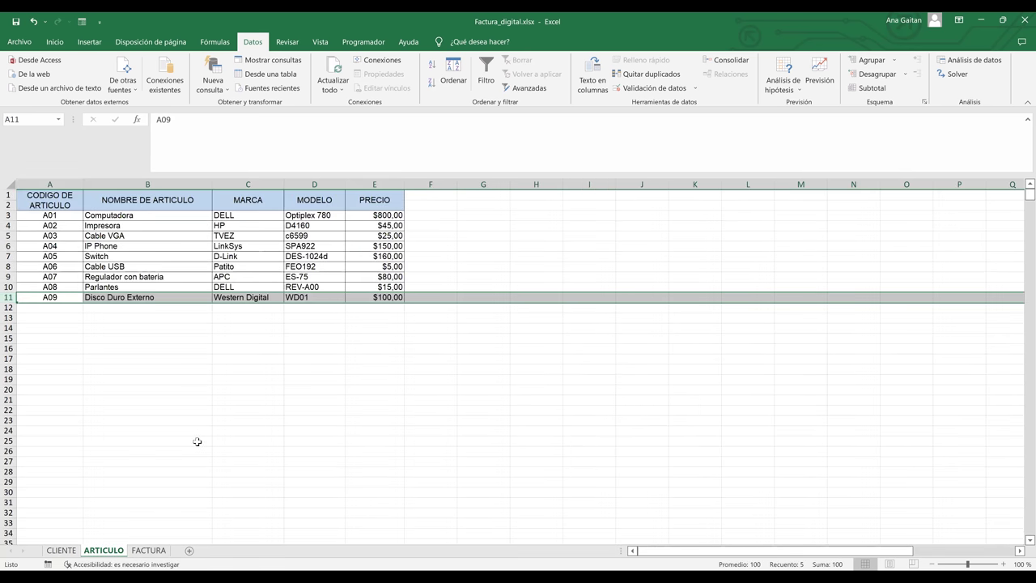
left_click(150, 551)
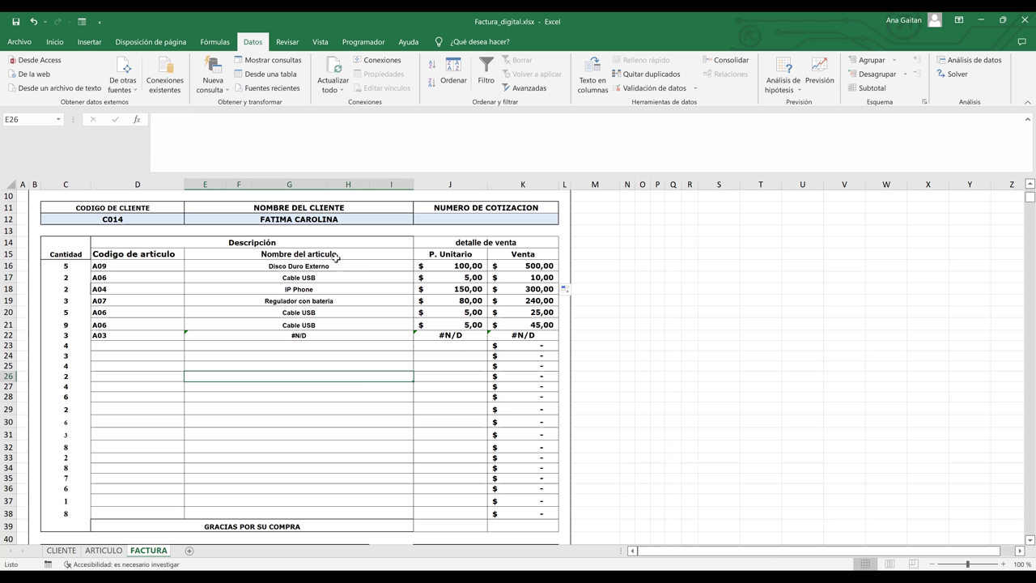
left_click(97, 265)
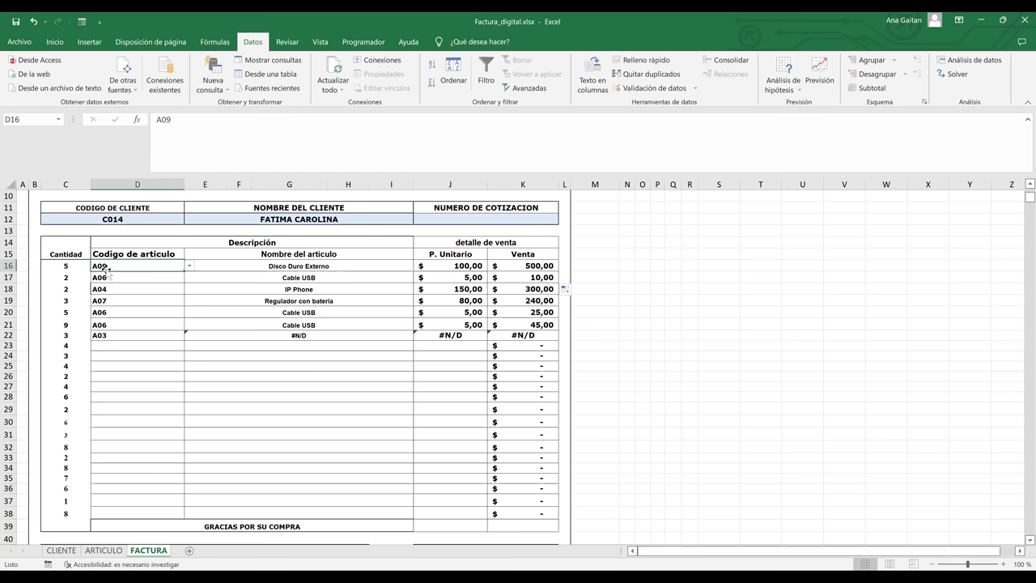
left_click(105, 552)
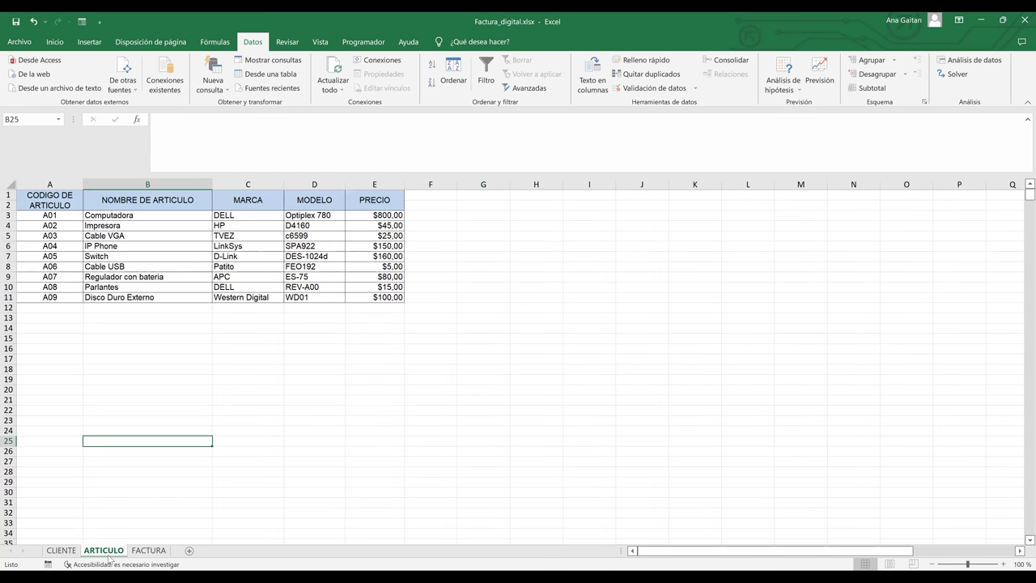
left_click(149, 555)
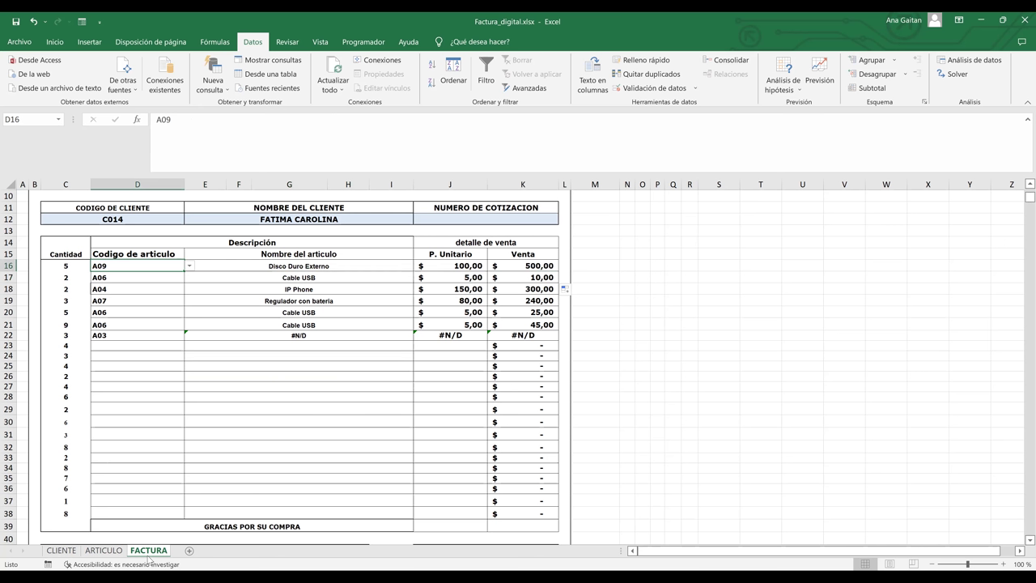
left_click(97, 554)
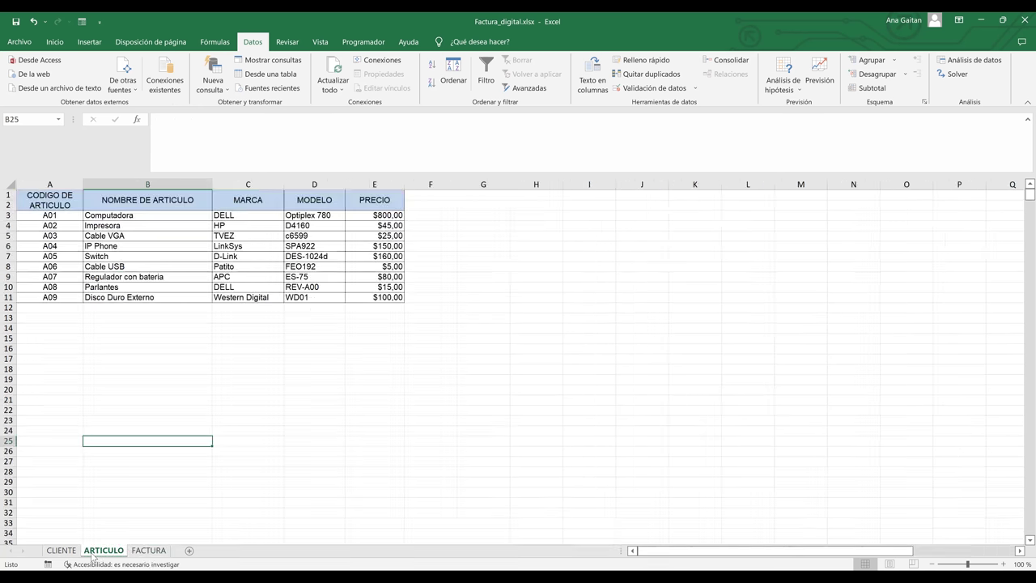
left_click(9, 267)
left_click(149, 551)
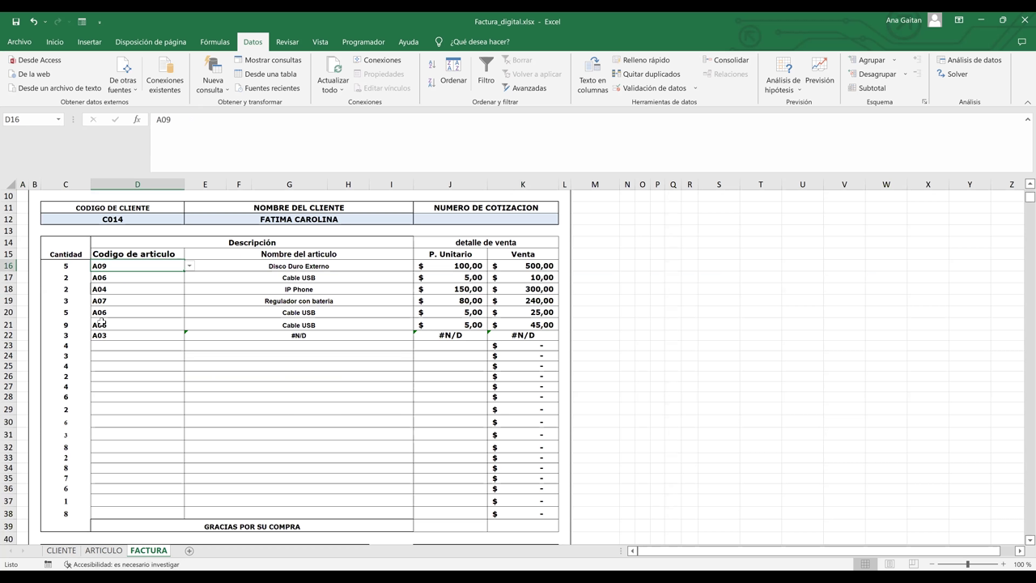
left_click(113, 281)
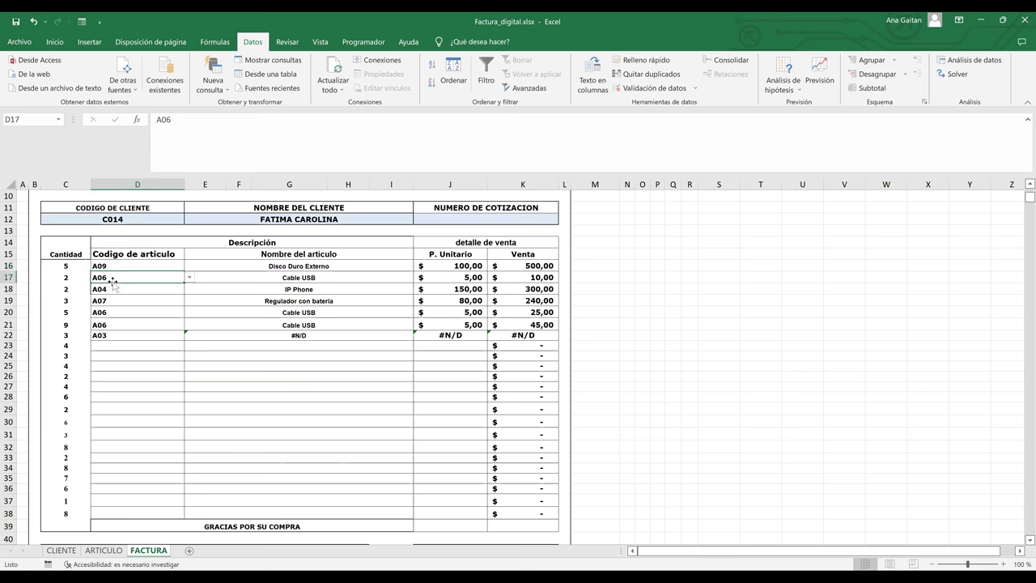
left_click(113, 293)
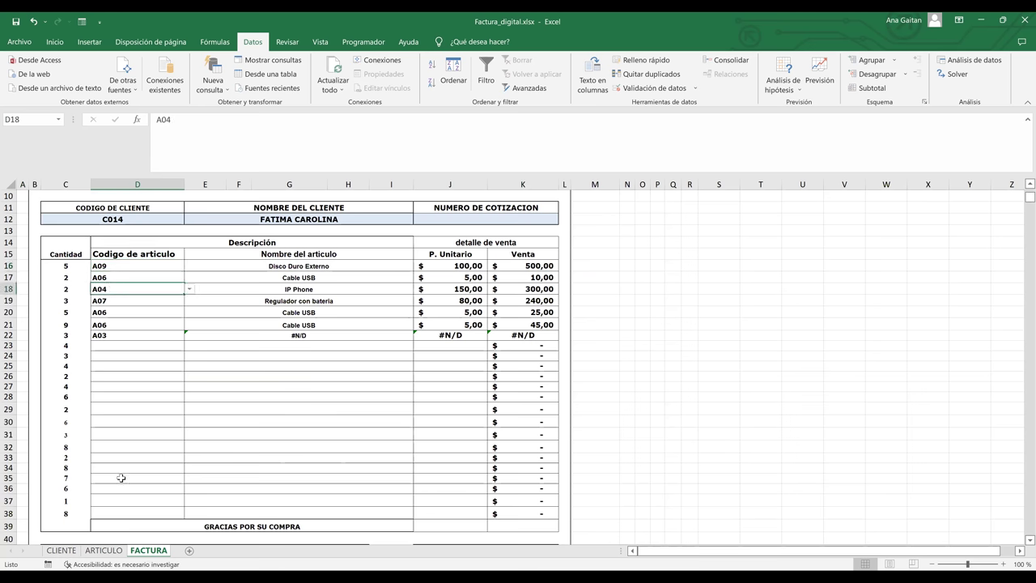
left_click(103, 551)
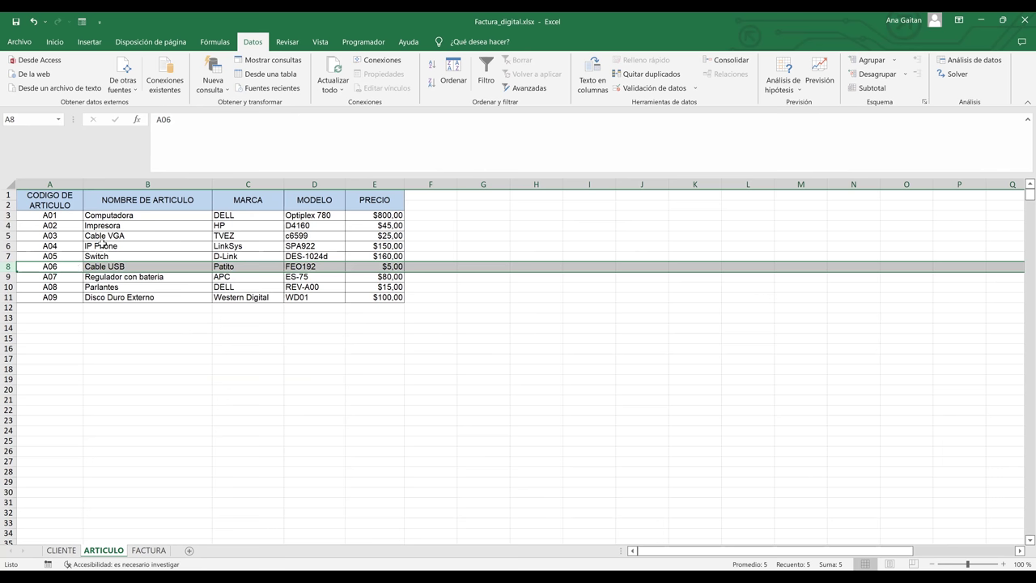
left_click(97, 245)
left_click(148, 551)
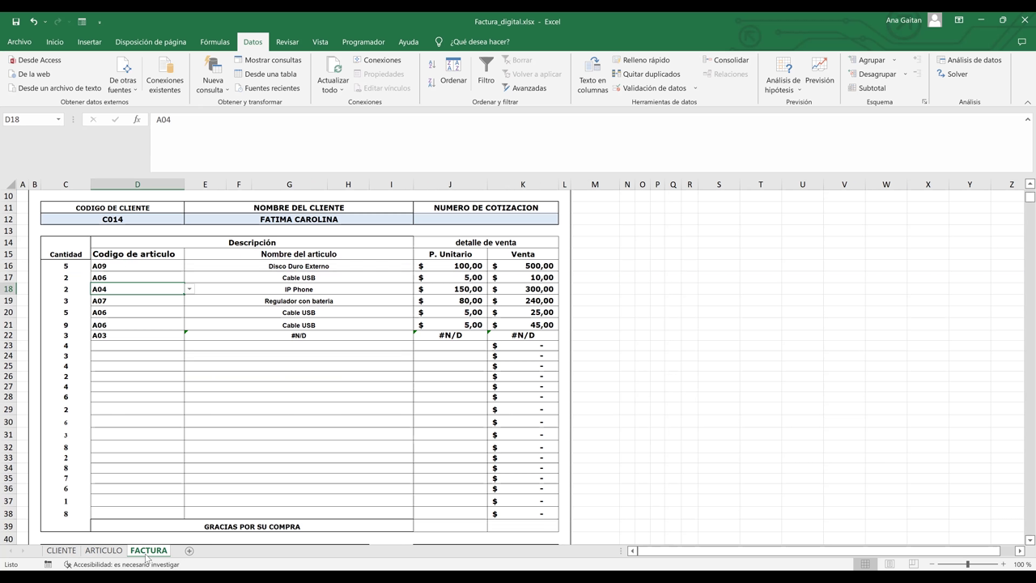
key("Down")
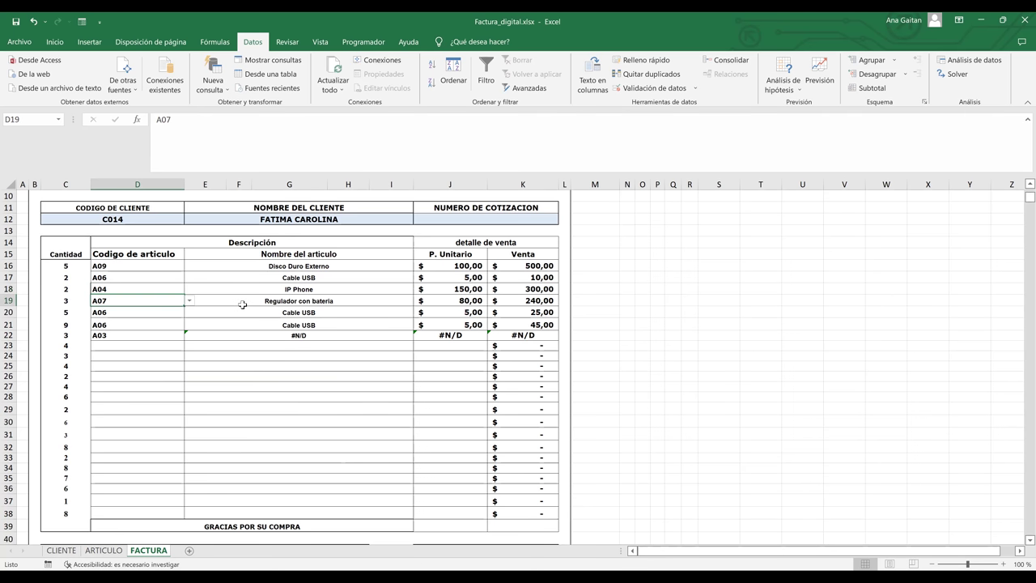
key("ctrl+Page_Up")
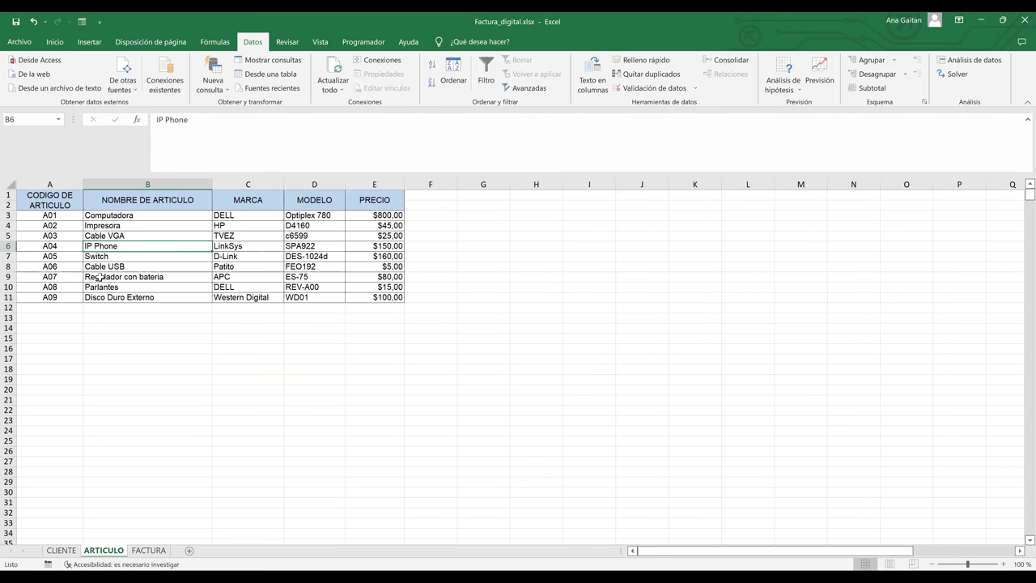
left_click(105, 275)
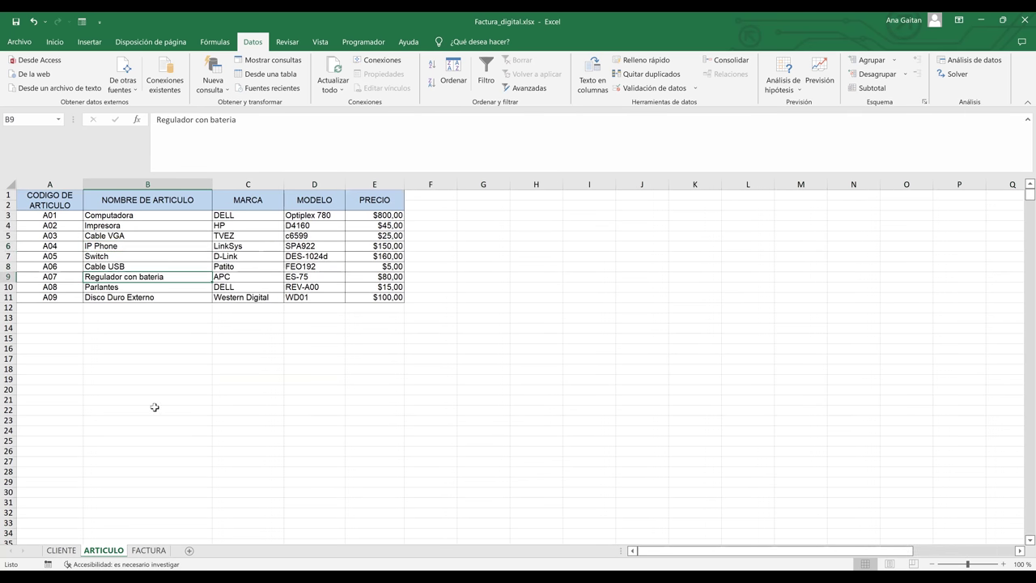
left_click(162, 554)
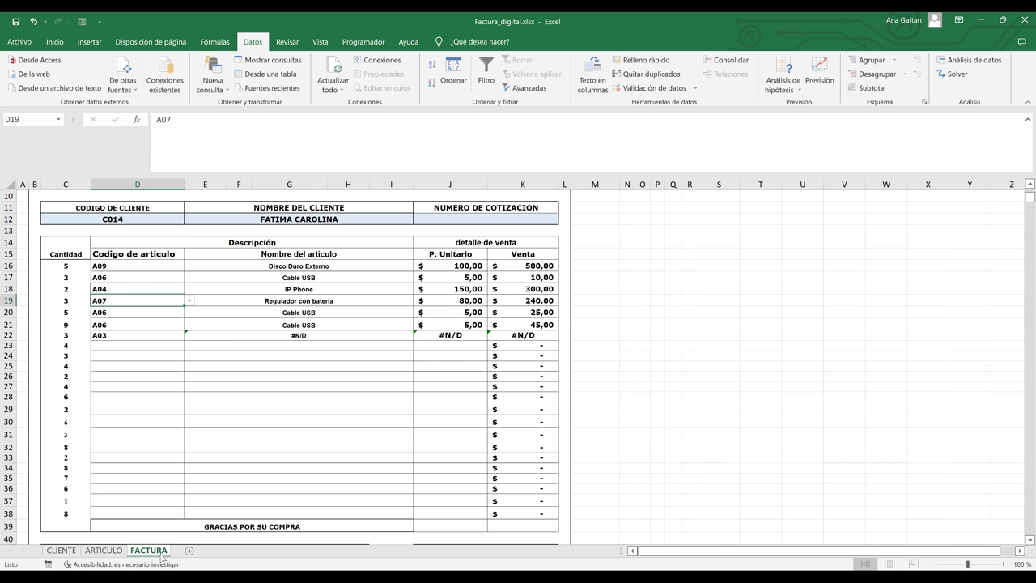
left_click(166, 314)
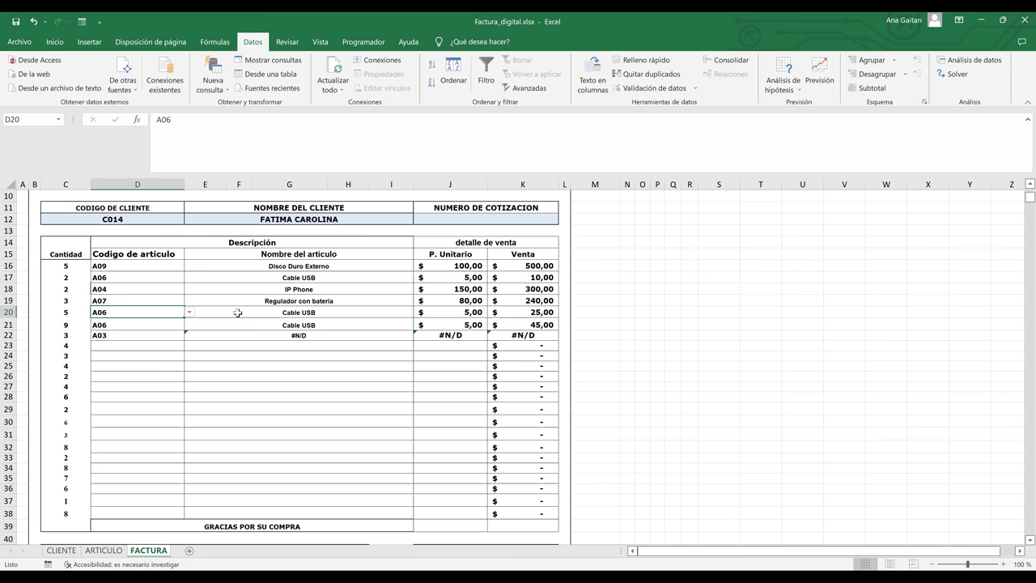
left_click(314, 278)
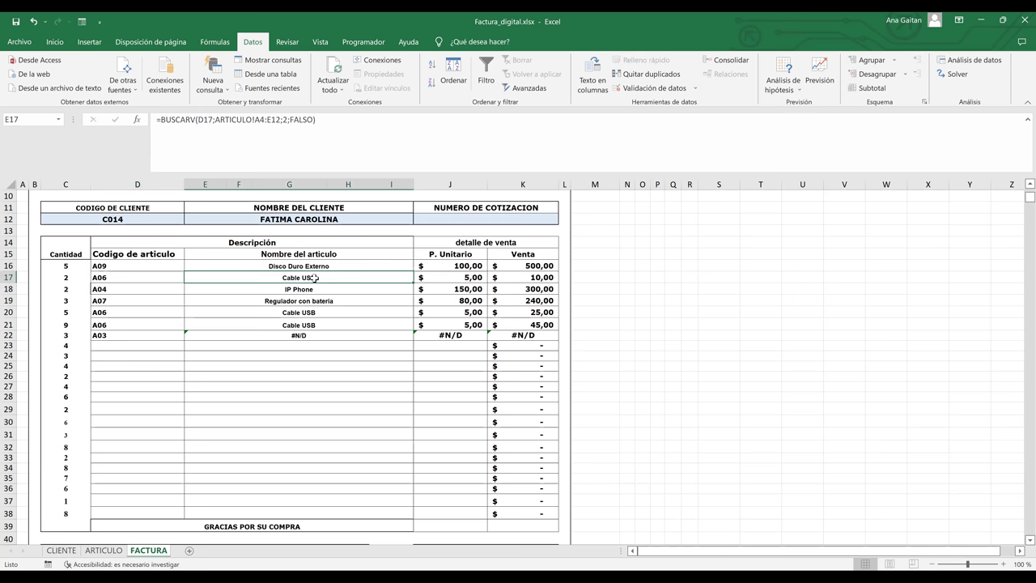
left_click(161, 325)
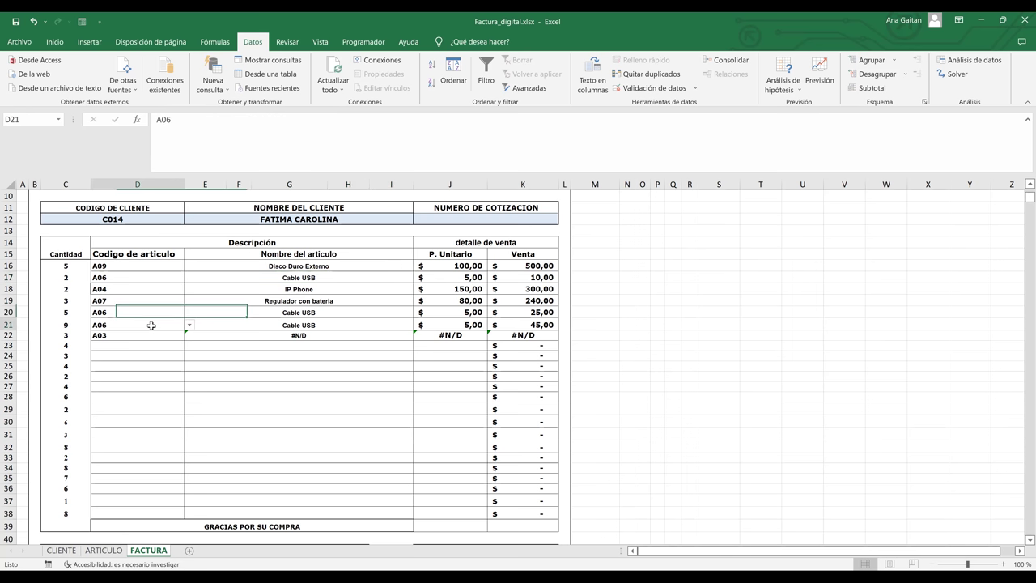
left_click(282, 324)
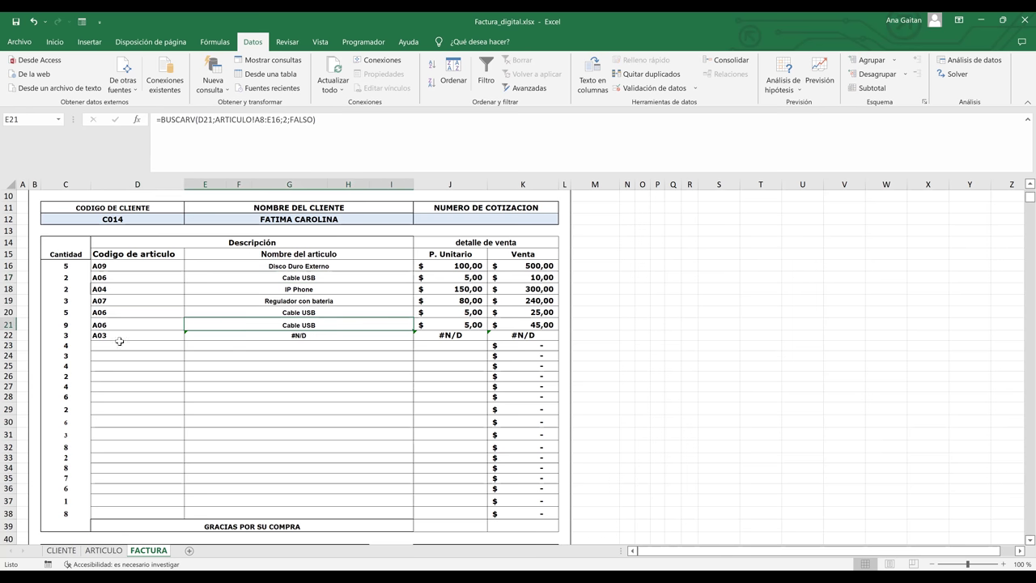
left_click(119, 341)
left_click(140, 333)
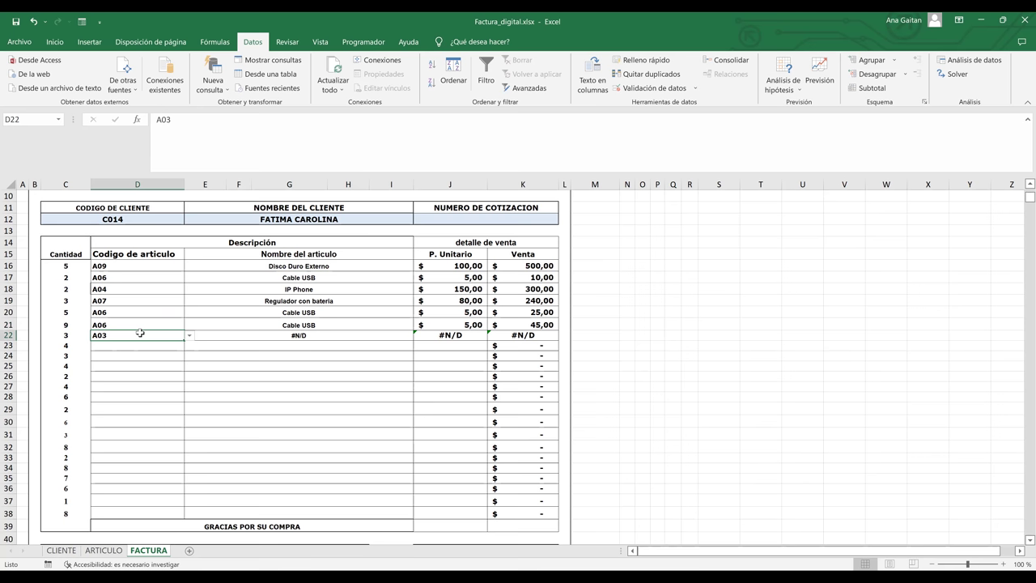
left_click(114, 551)
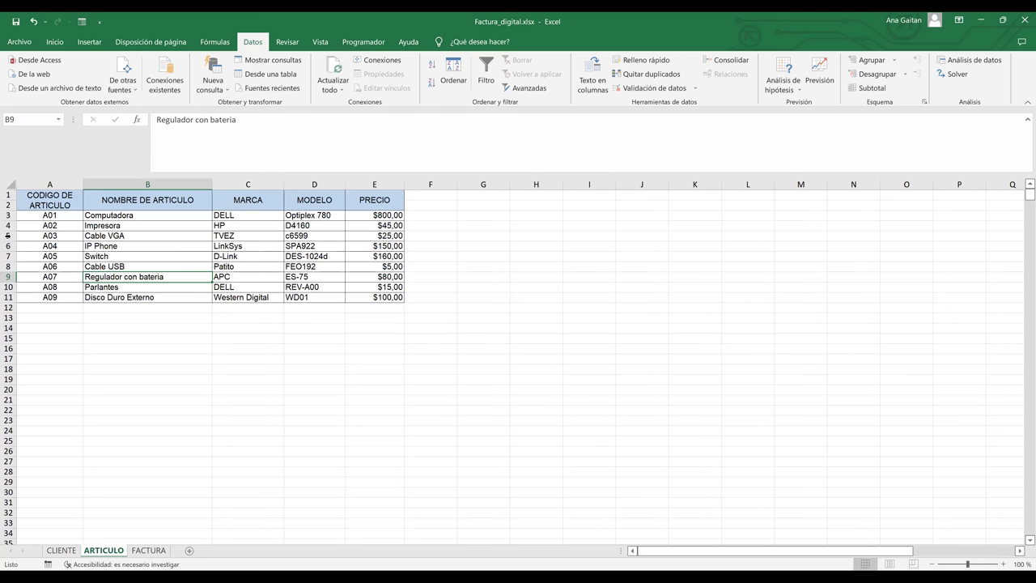
left_click(6, 236)
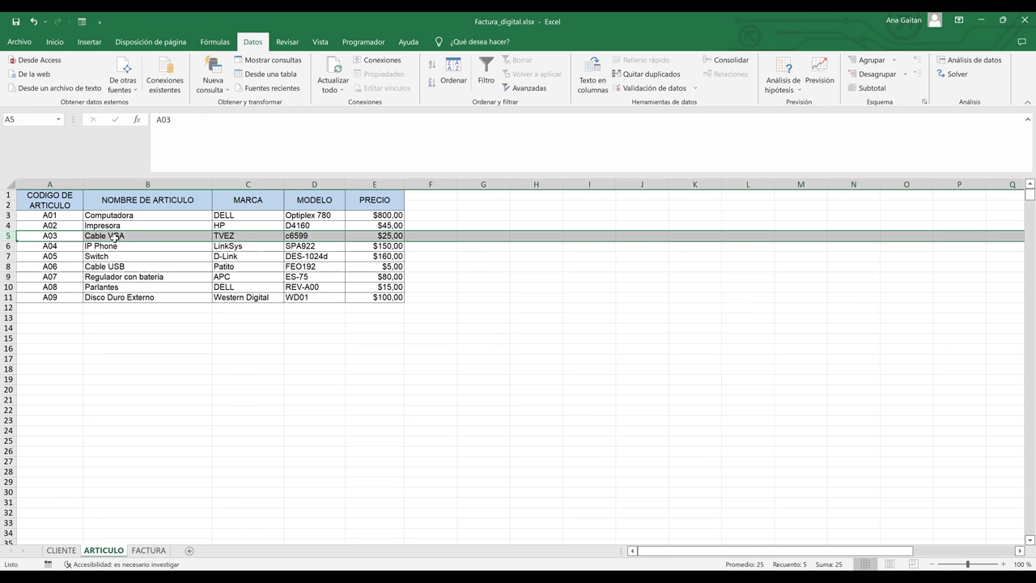
left_click(147, 553)
left_click(310, 336)
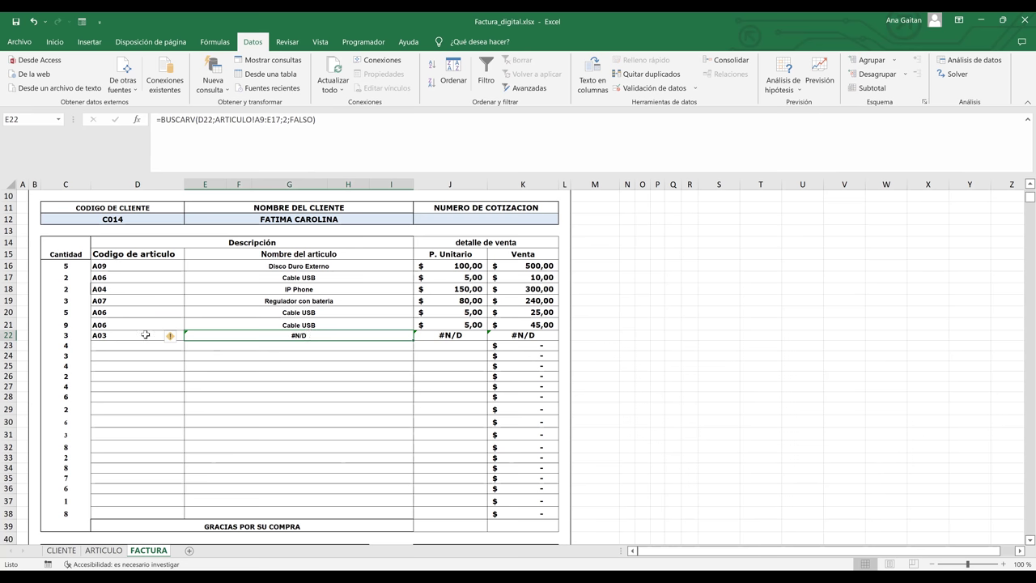
left_click(149, 335)
left_click(189, 336)
left_click(156, 362)
key("alt+Down")
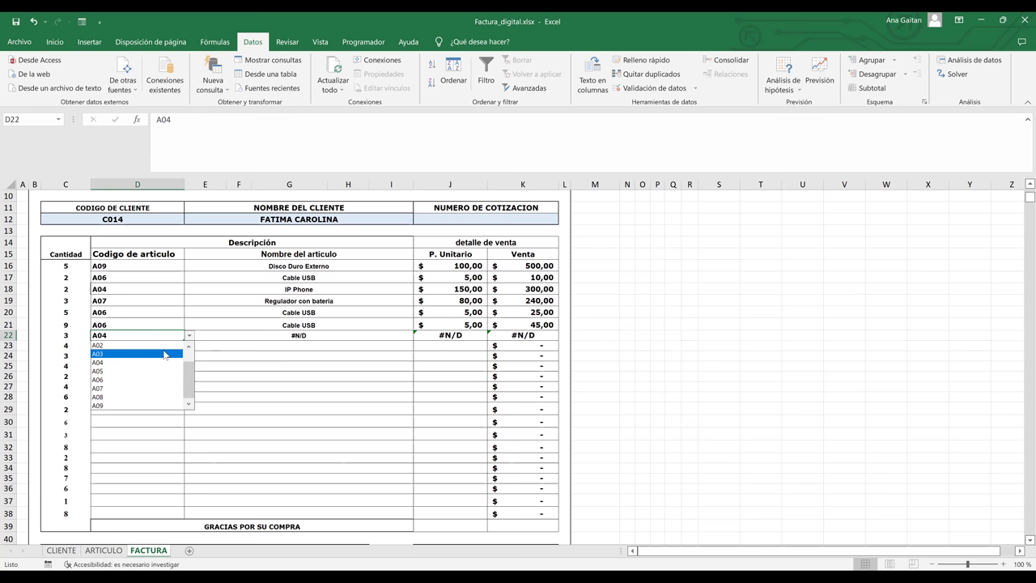
left_click(164, 354)
left_click(255, 335)
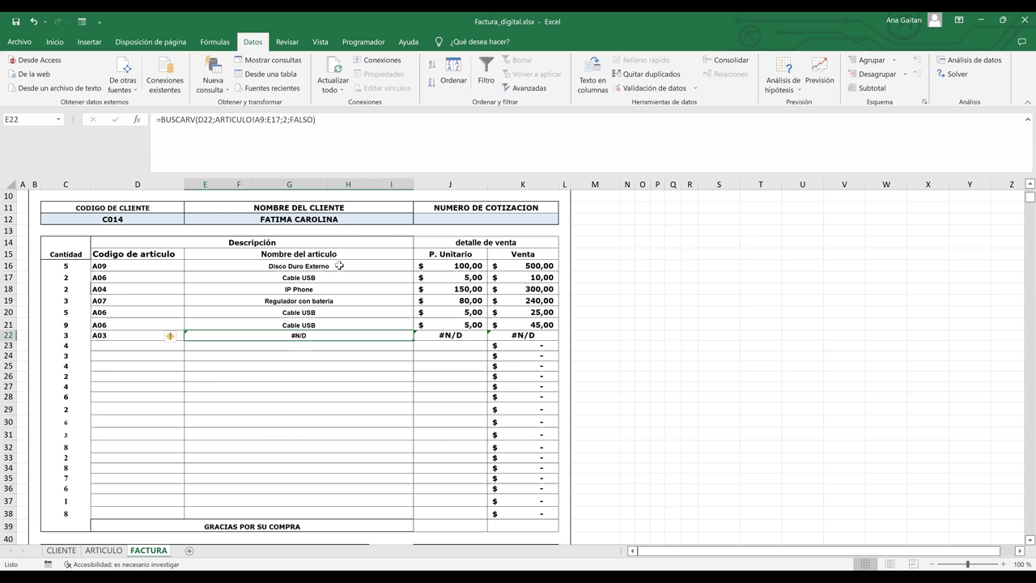
left_click(340, 265)
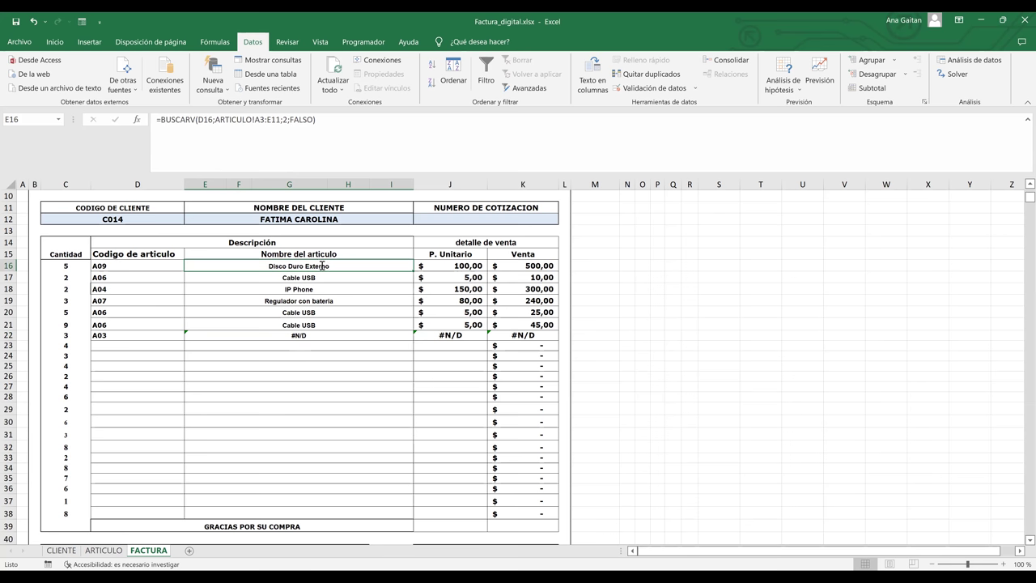
- Lock E16's range as ARTICULO!$A$3:$E$11 and refill to row 22 so E22 shows Cable VGA
double_click(322, 266)
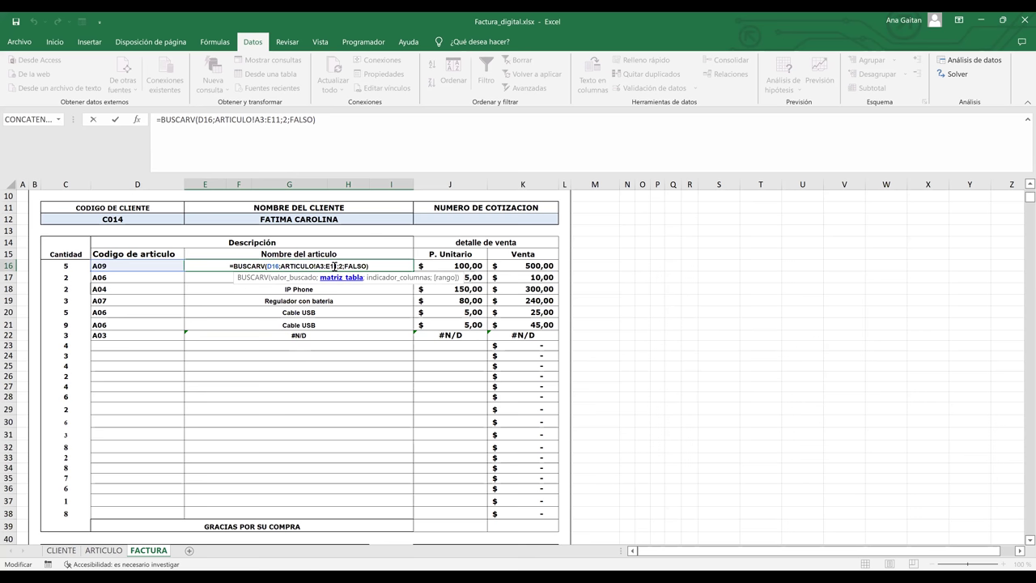
key("F4")
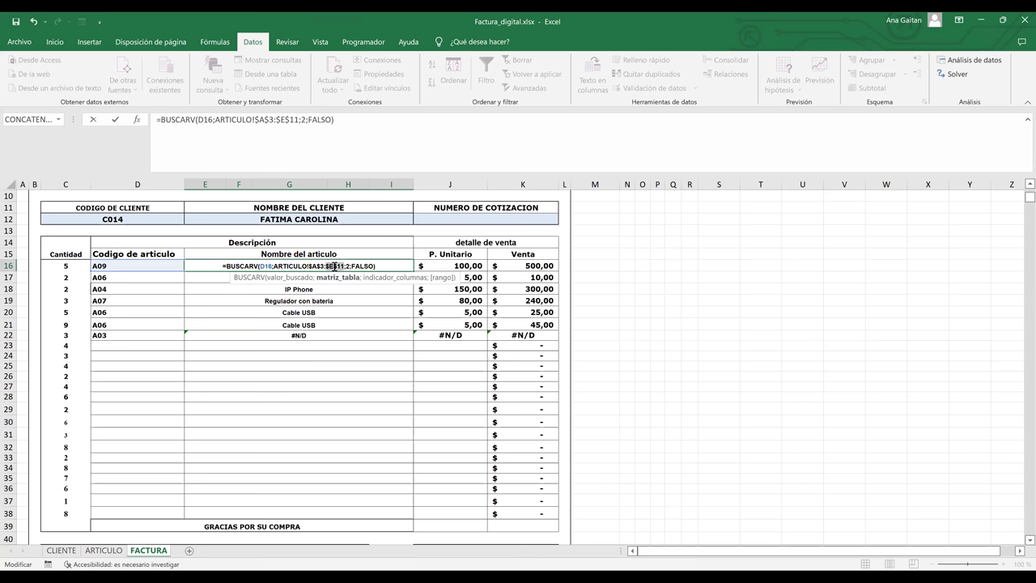
key("ctrl+Return")
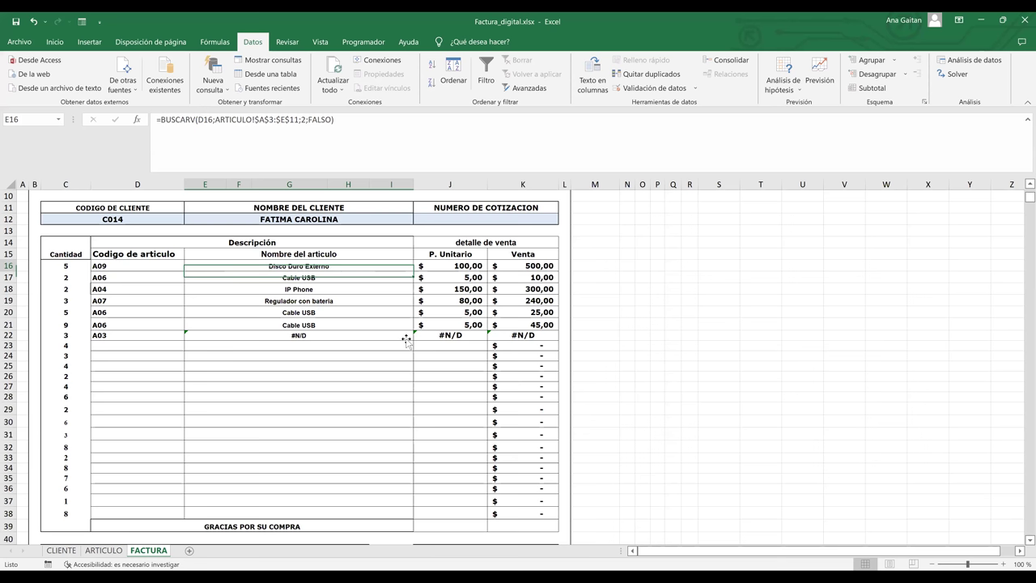
left_click_drag(413, 276, 406, 340)
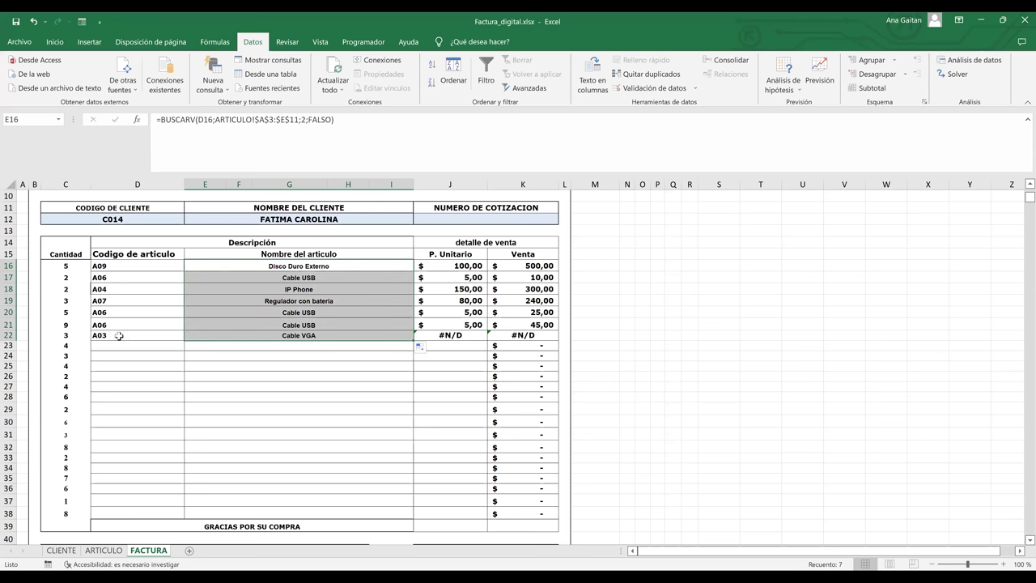
left_click(264, 340)
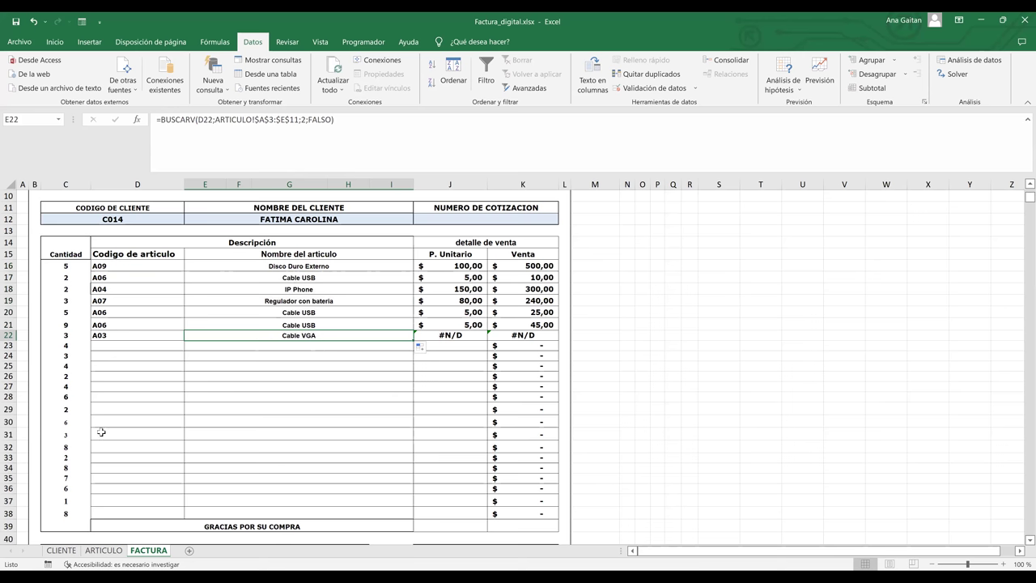
key("ctrl+Page_Up")
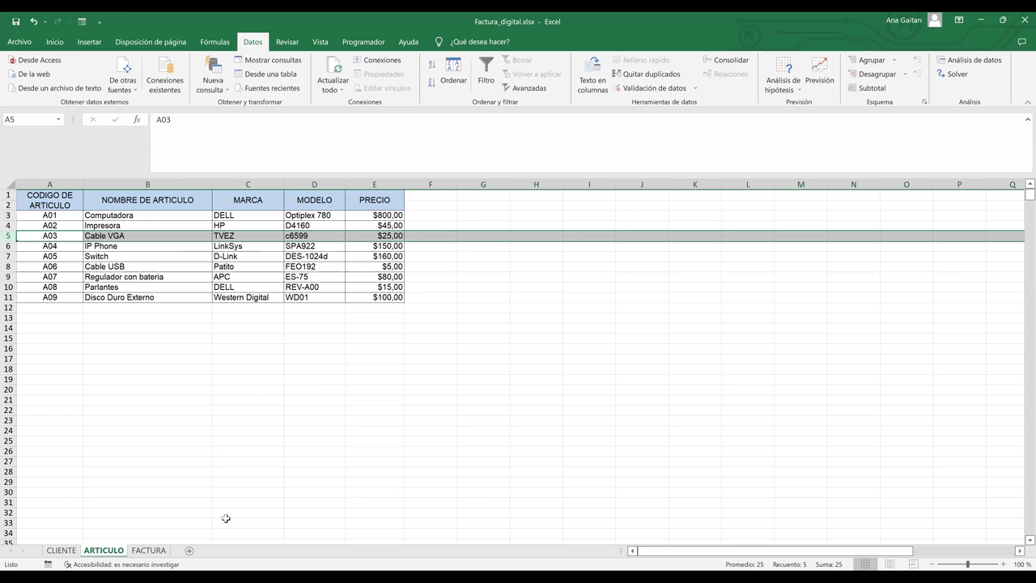
- Back on FACTURA, open J16's =BUSCARV(D16;ARTICULO!A3:E11;5;FALSO) formula for in-cell editing
left_click(143, 554)
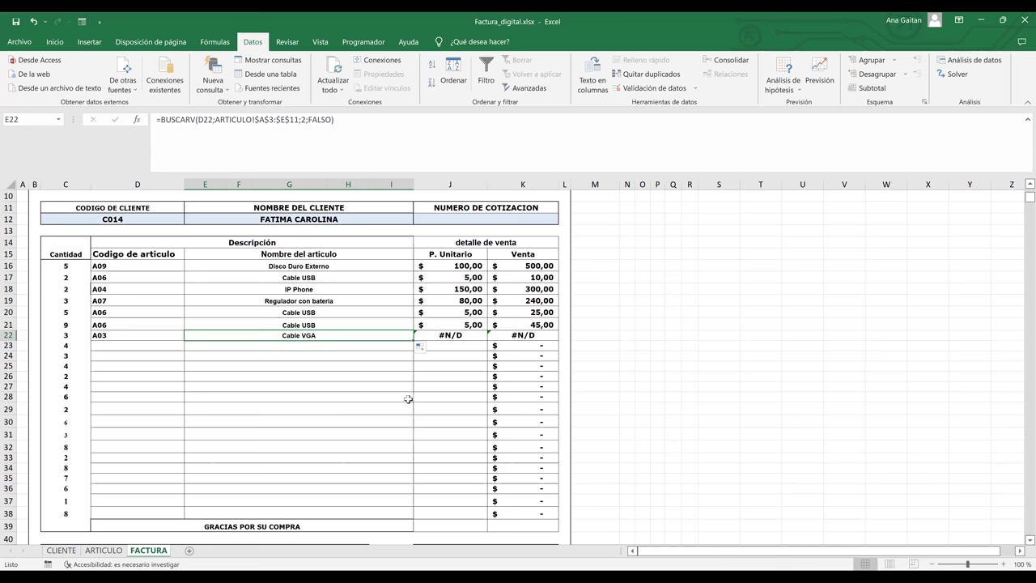
left_click(408, 399)
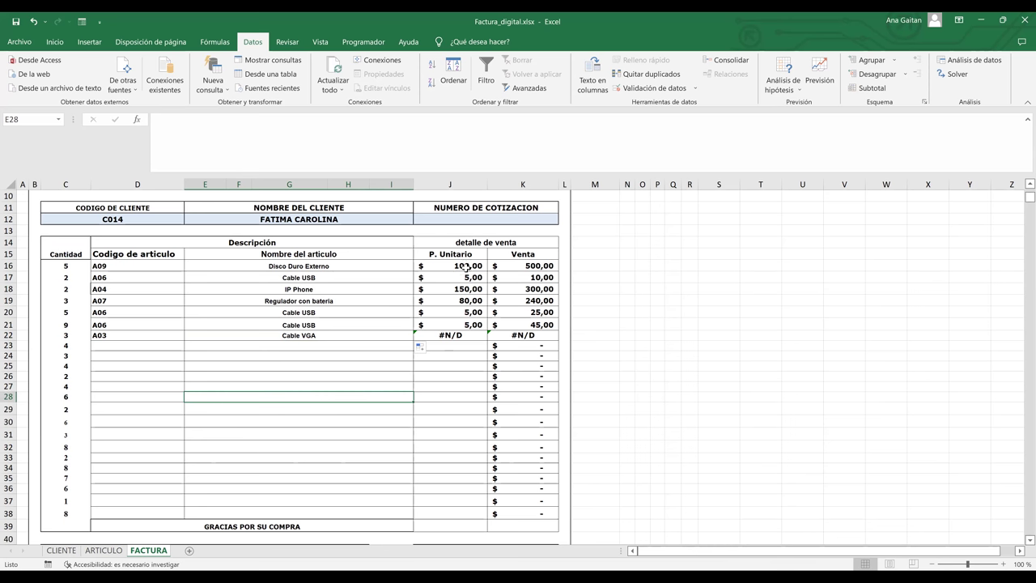
left_click(466, 265)
double_click(466, 266)
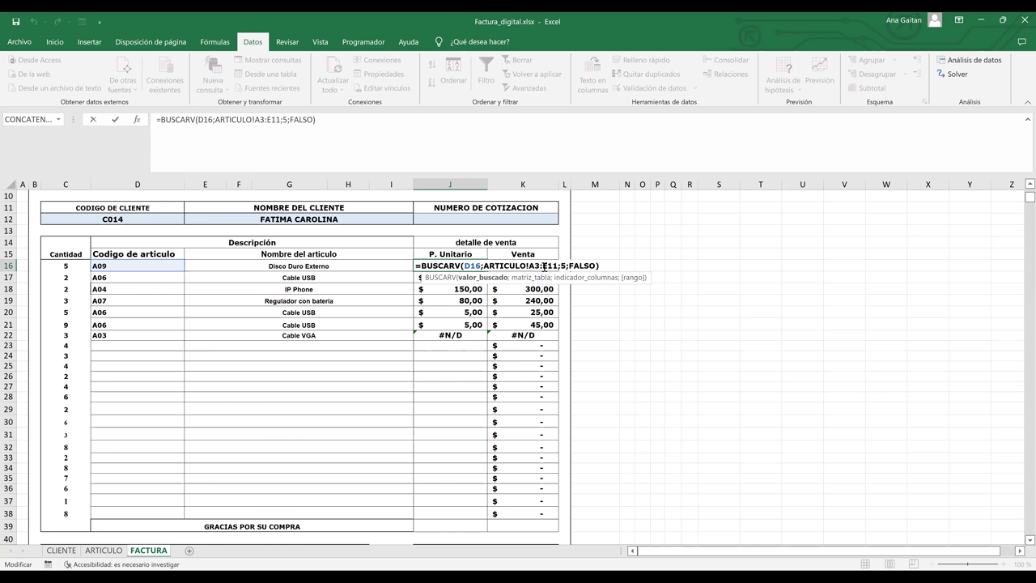
- Change J16's lookup range to ARTICULO!$A$3:$E$11 and commit the formula
left_click(536, 266)
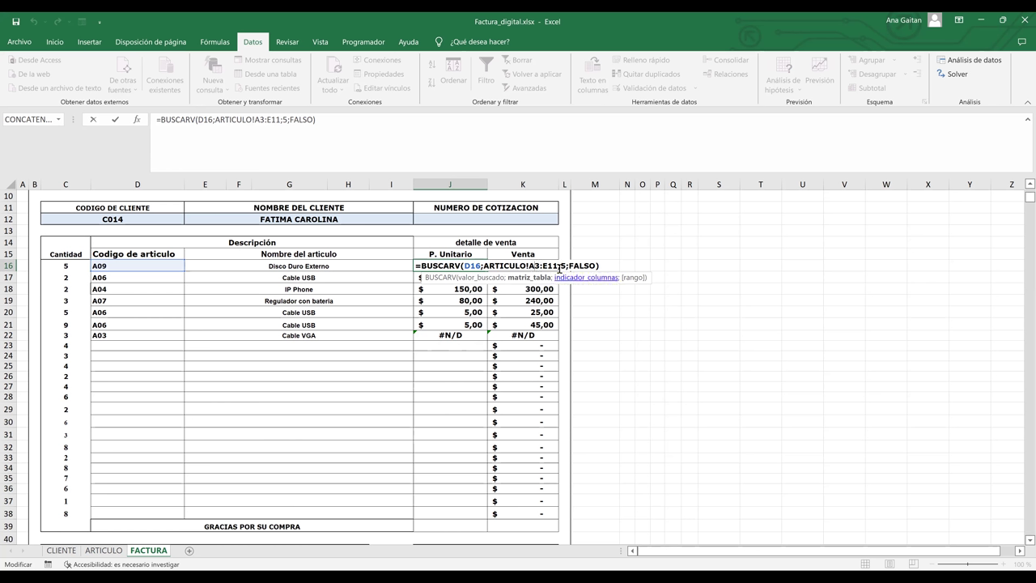
key("F4")
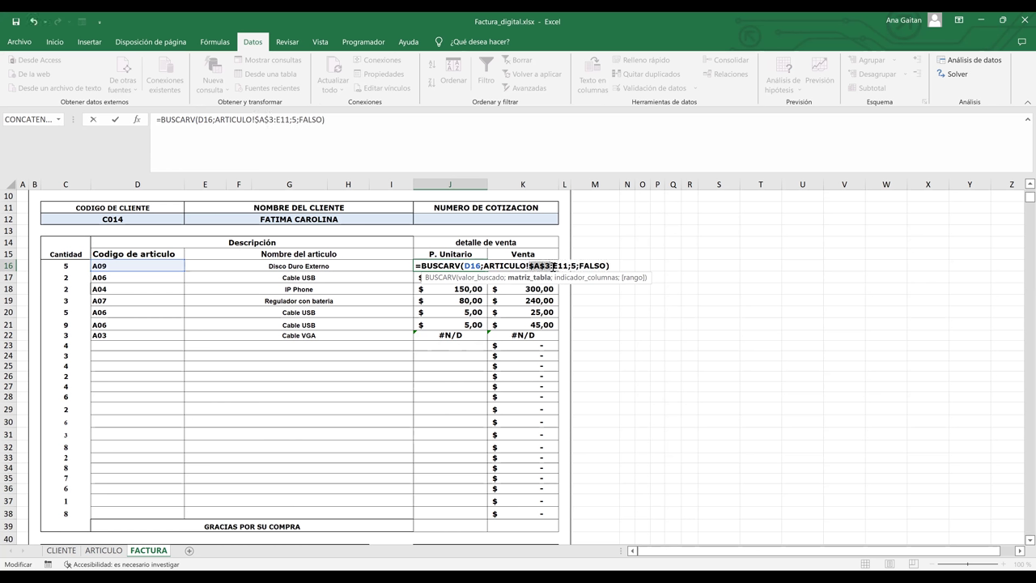
key("ctrl+z")
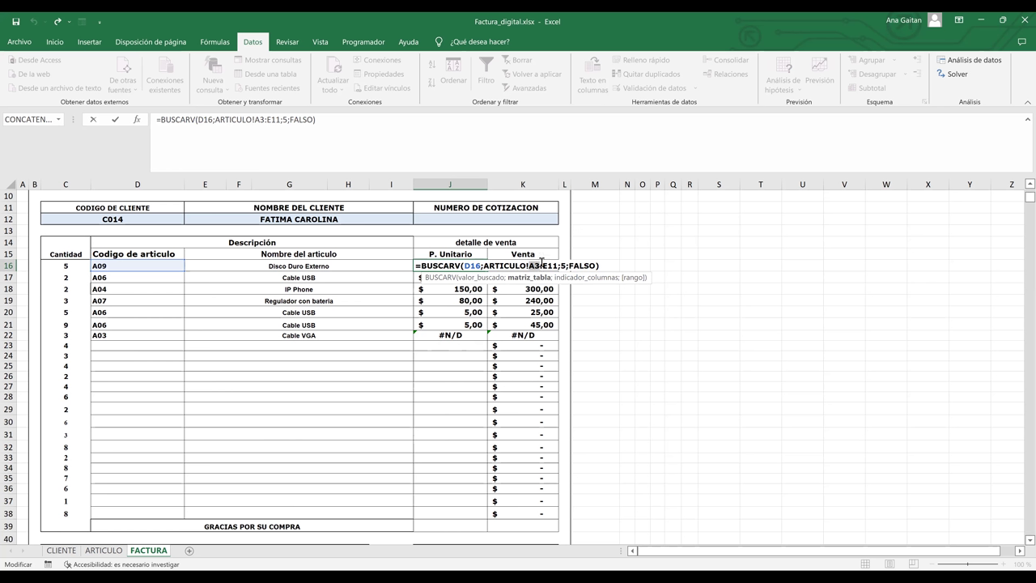
left_click(548, 265)
left_click(531, 265)
key("F4")
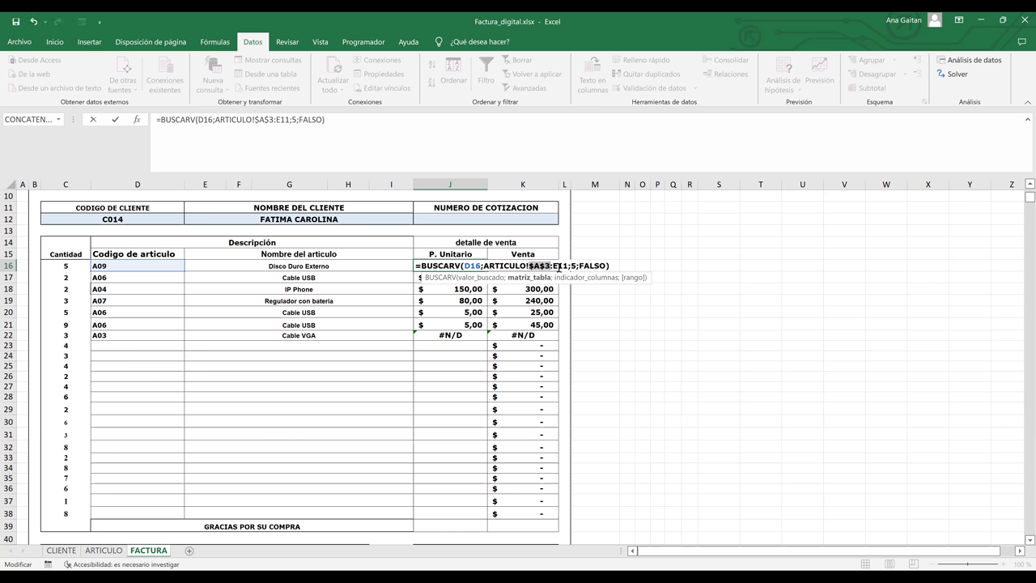
left_click(557, 265)
key("F4")
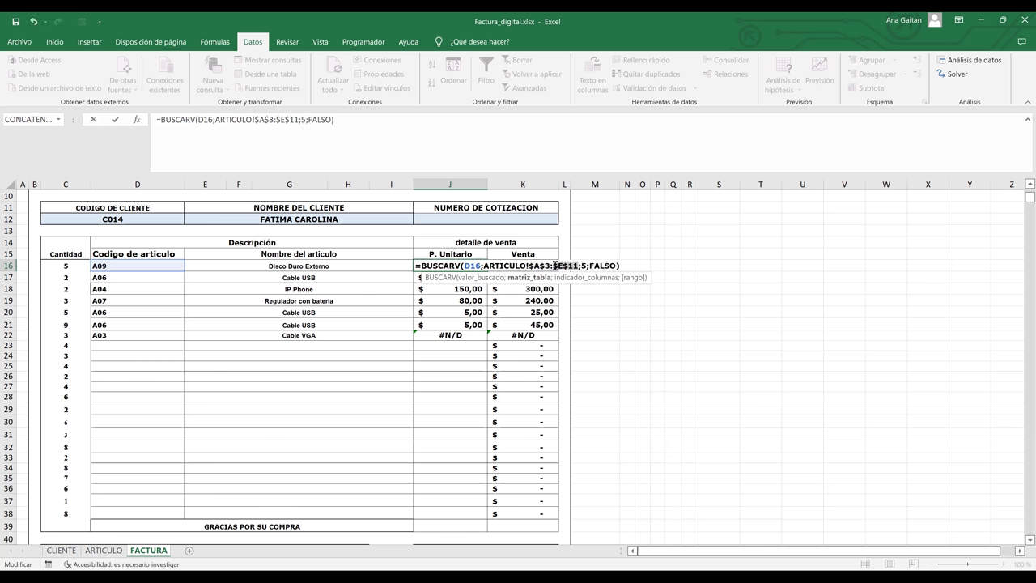
key("Return")
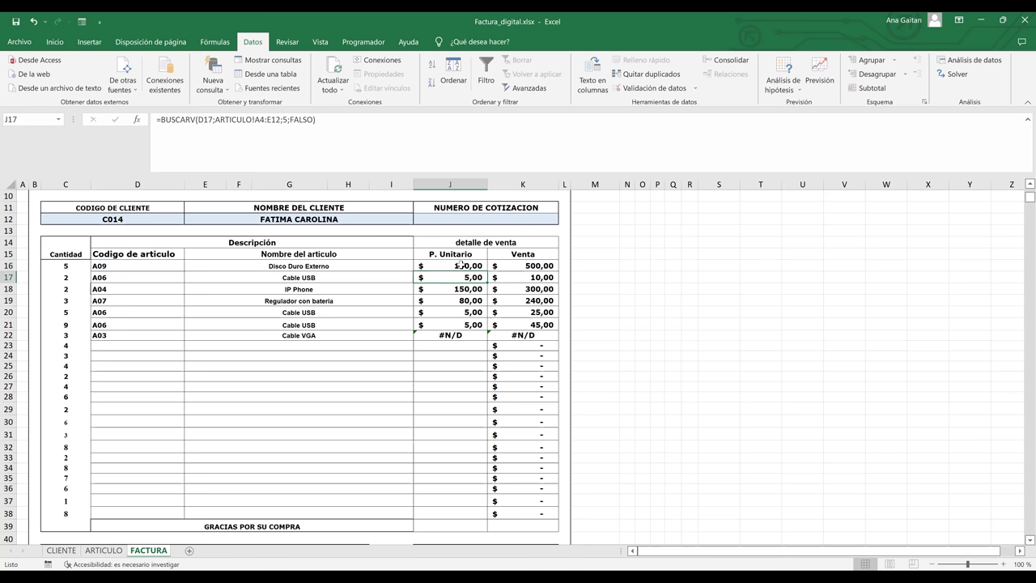
- Copy J16's price lookup down to J22, so row 22 shows $25,00 and Venta $75,00
left_click(484, 266)
left_click_drag(488, 271, 473, 336)
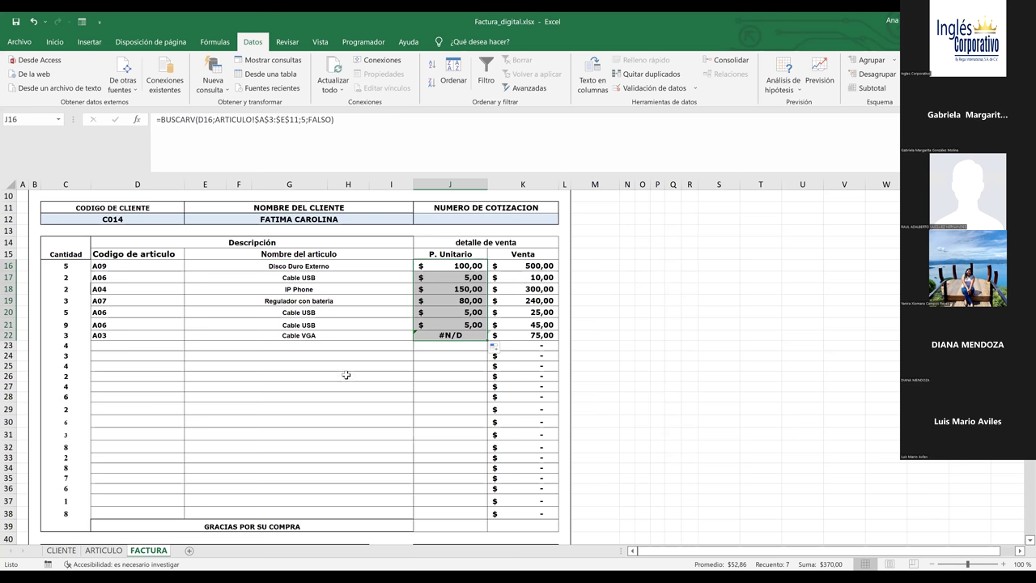
left_click(290, 400)
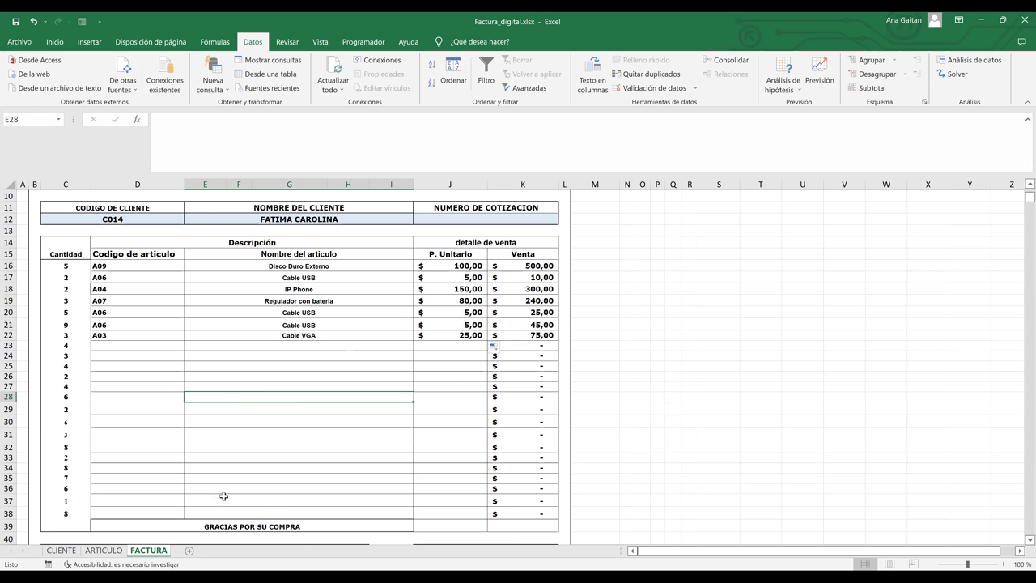
- On CLIENTE, enter new client C022's first name in B24 and surname in C24
key("Down")
key("Down")
left_click(60, 550)
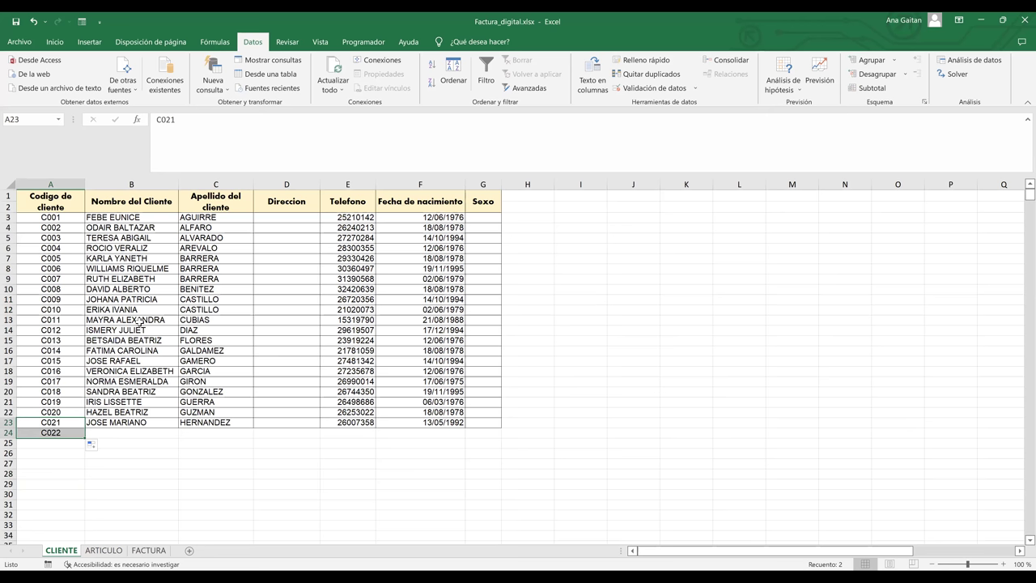
left_click(122, 443)
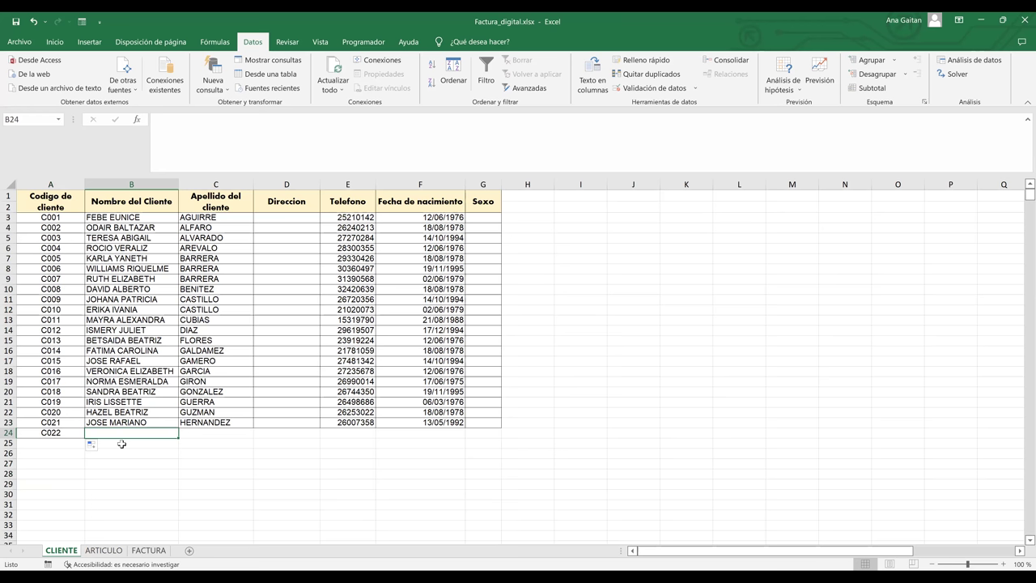
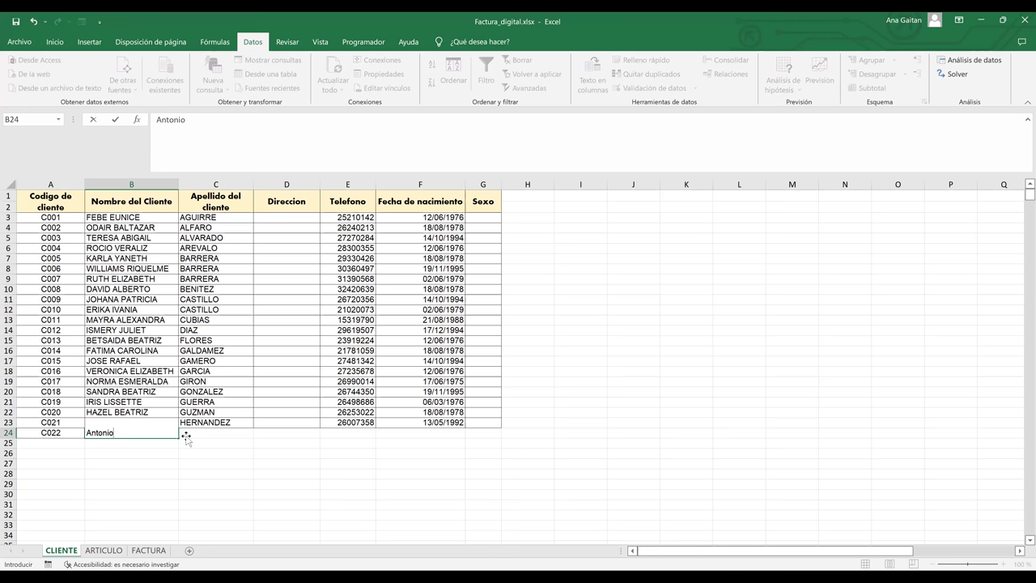
key("Tab")
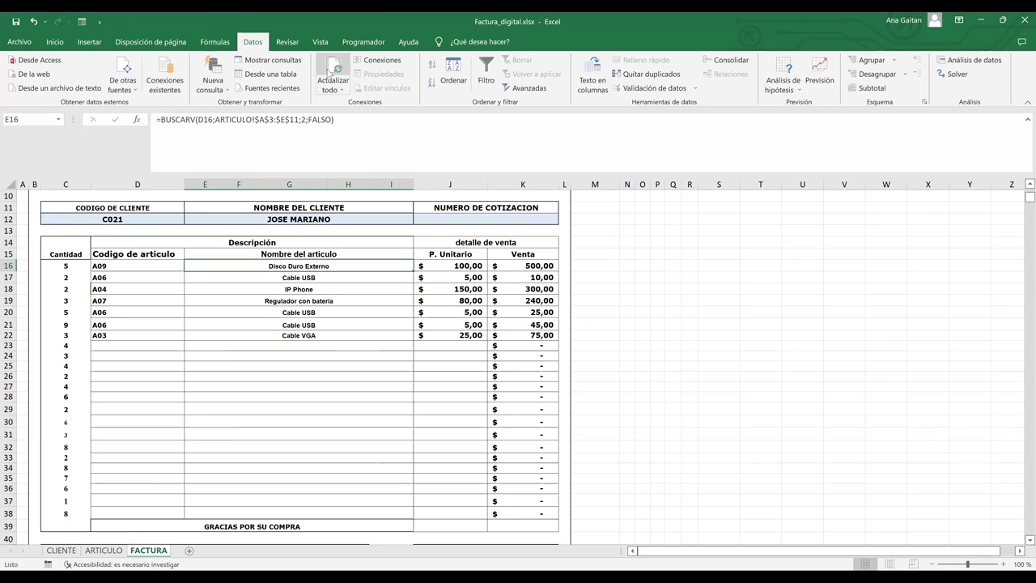
- Refresh the workbook and test the C12 client dropdown, then undo back to C021
left_click(332, 91)
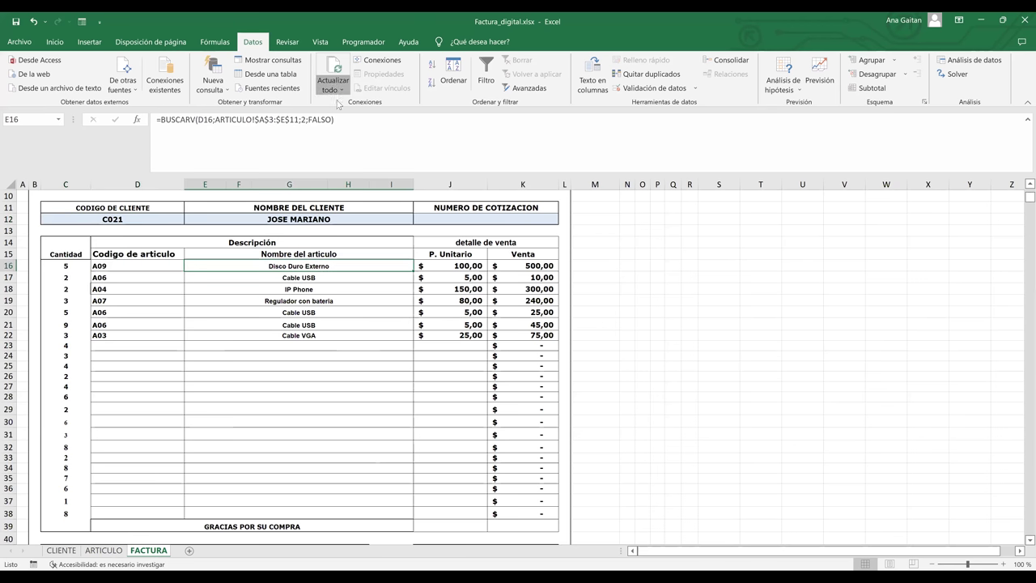
left_click(182, 219)
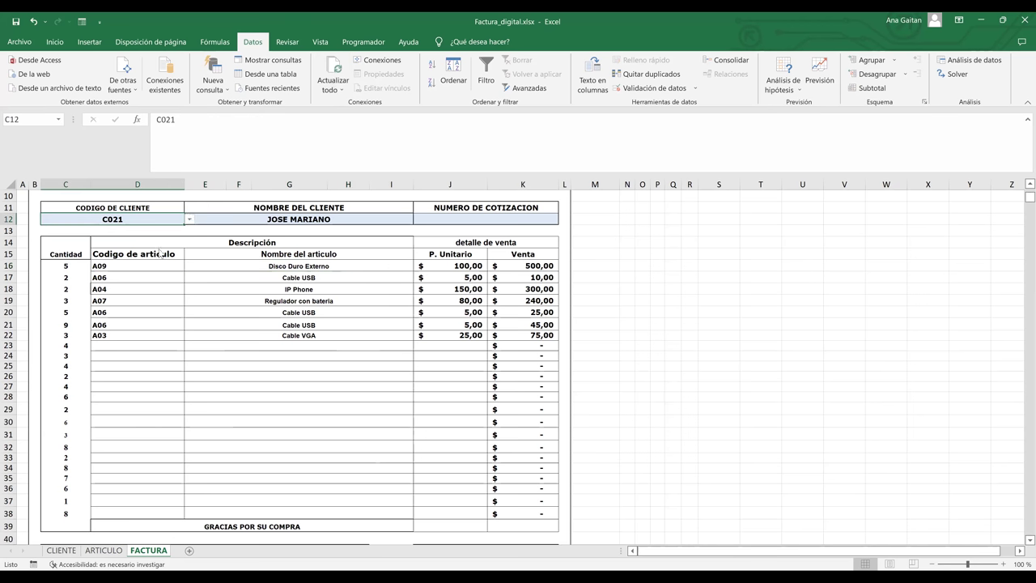
key("alt+Down")
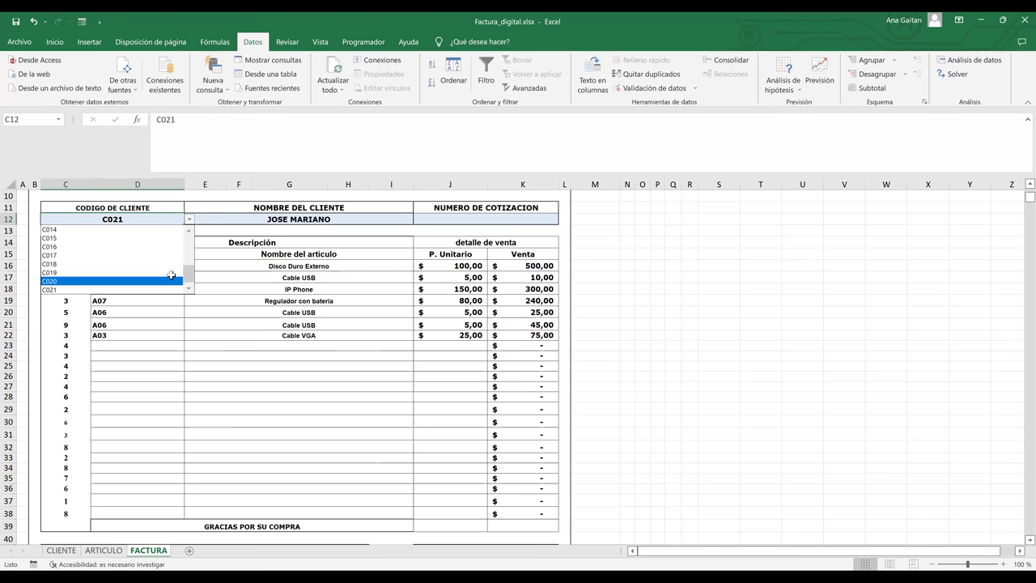
key("Return")
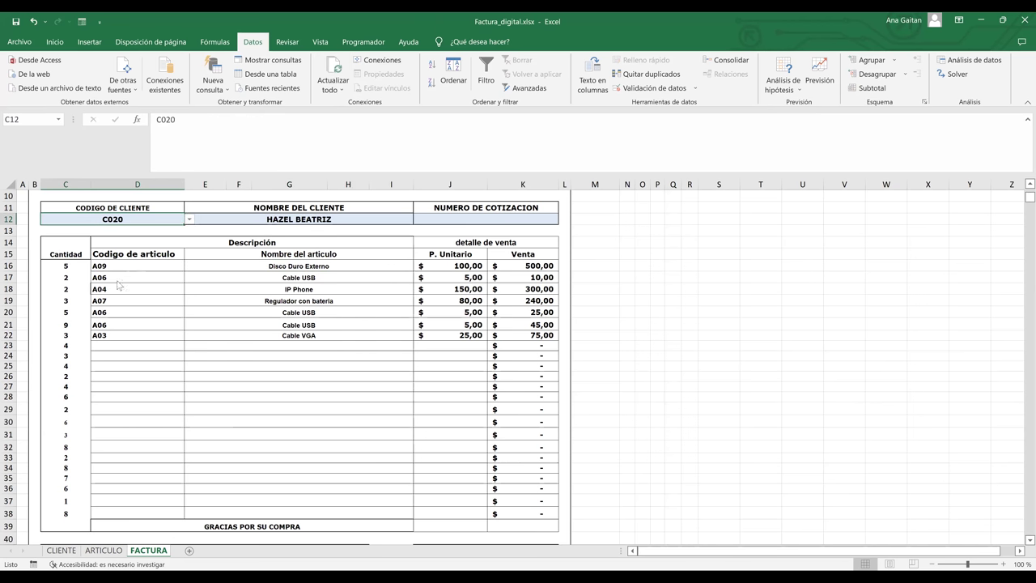
key("ctrl+z")
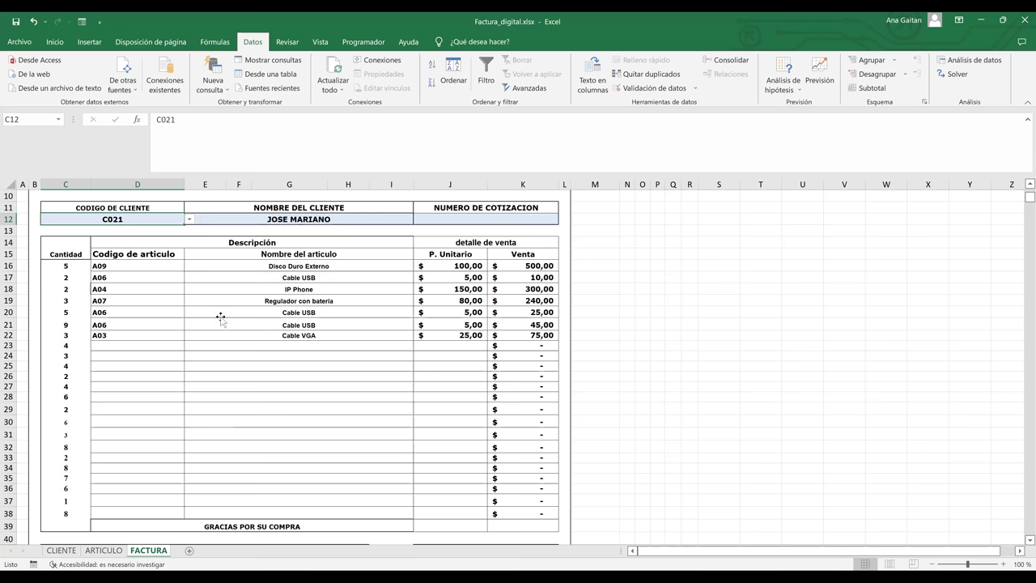
key("ctrl+z")
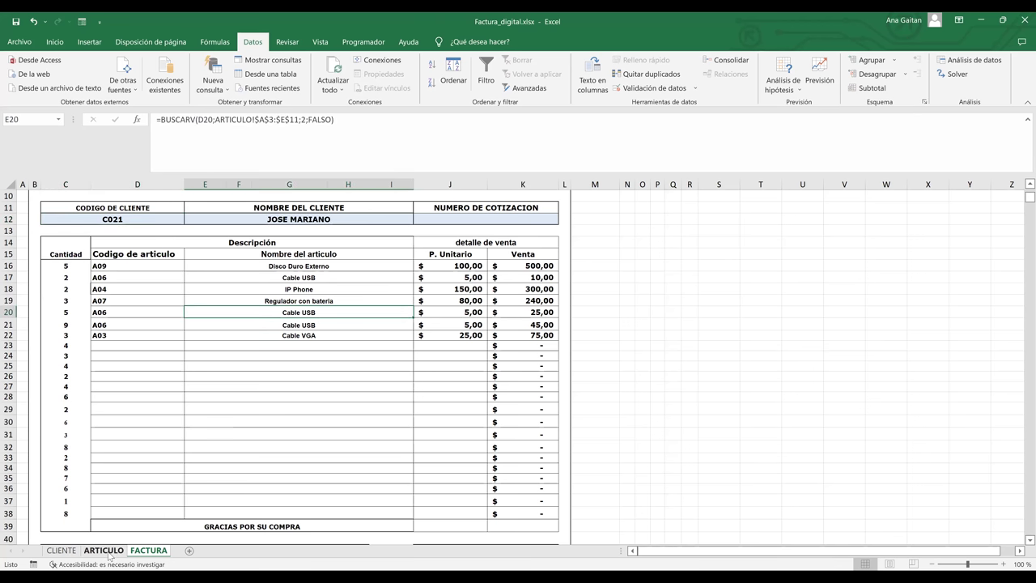
- Copy the ARTICULO article table from A1 and add a new blank sheet, Hoja3
left_click(107, 552)
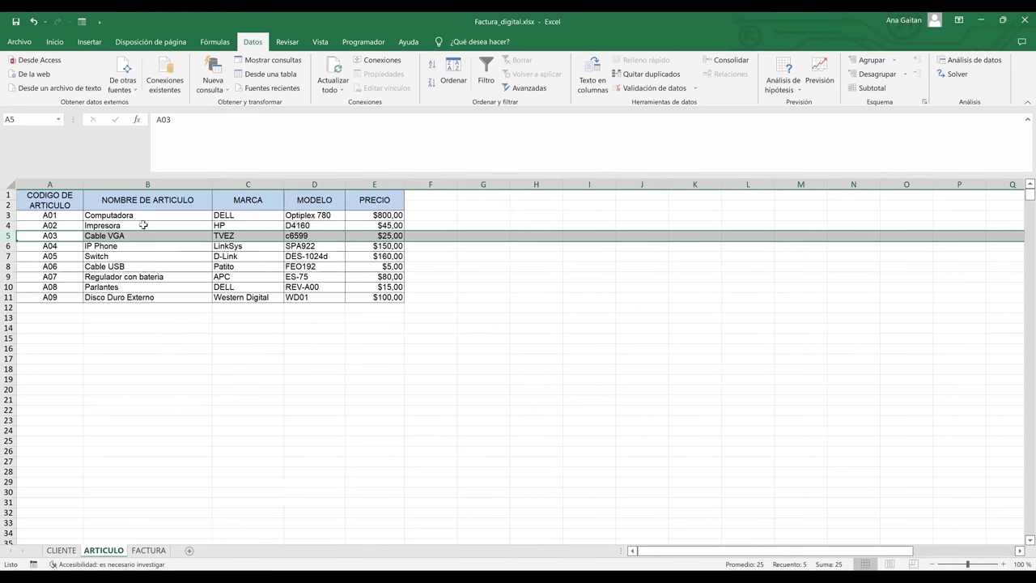
left_click_drag(368, 269, 368, 297)
key("ctrl+c")
left_click(233, 525)
left_click(189, 550)
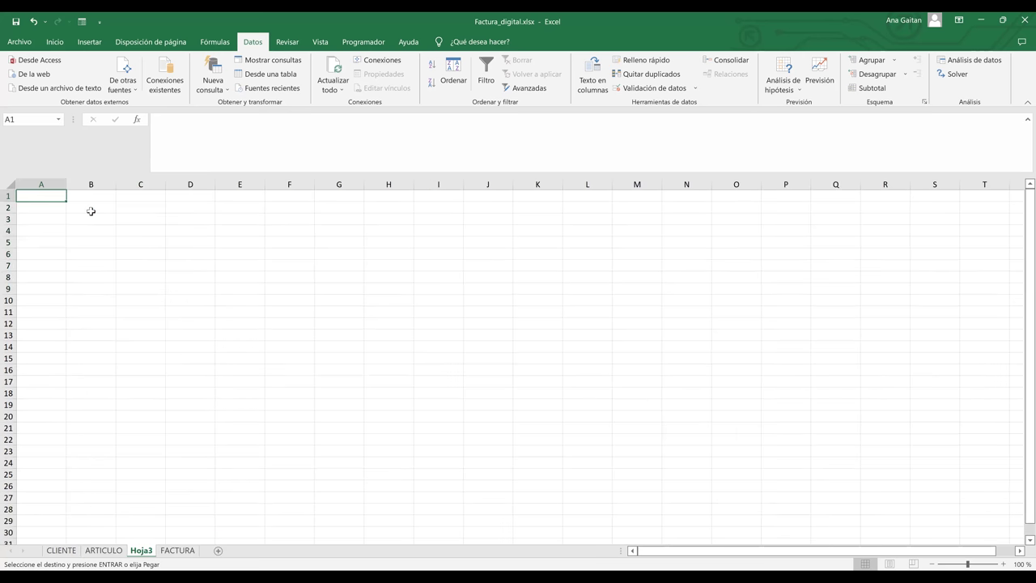
- Paste the article table at C4 on Hoja3, widen column D, and select the data from C4
left_click(135, 235)
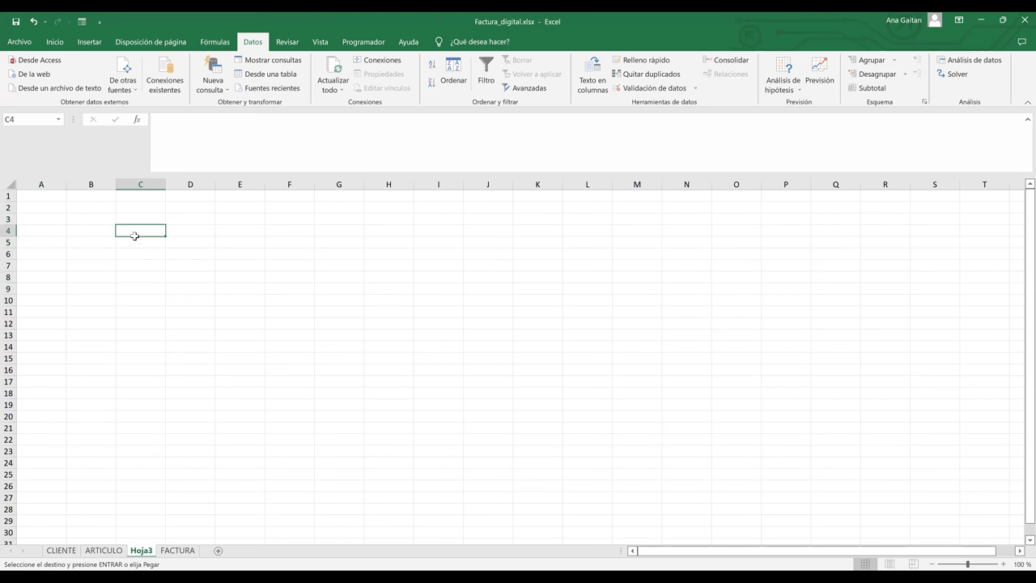
key("ctrl+v")
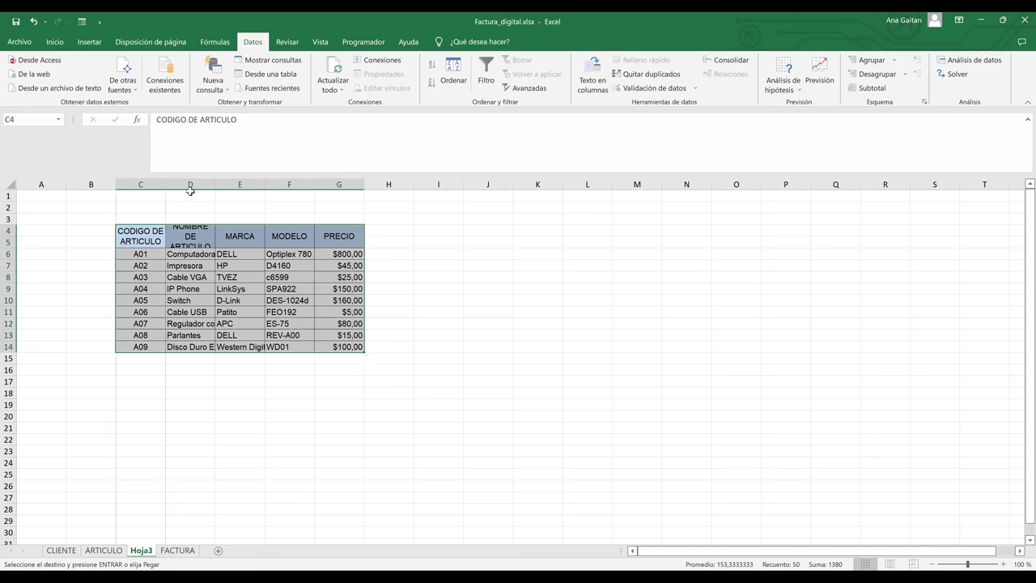
left_click_drag(237, 184, 501, 266)
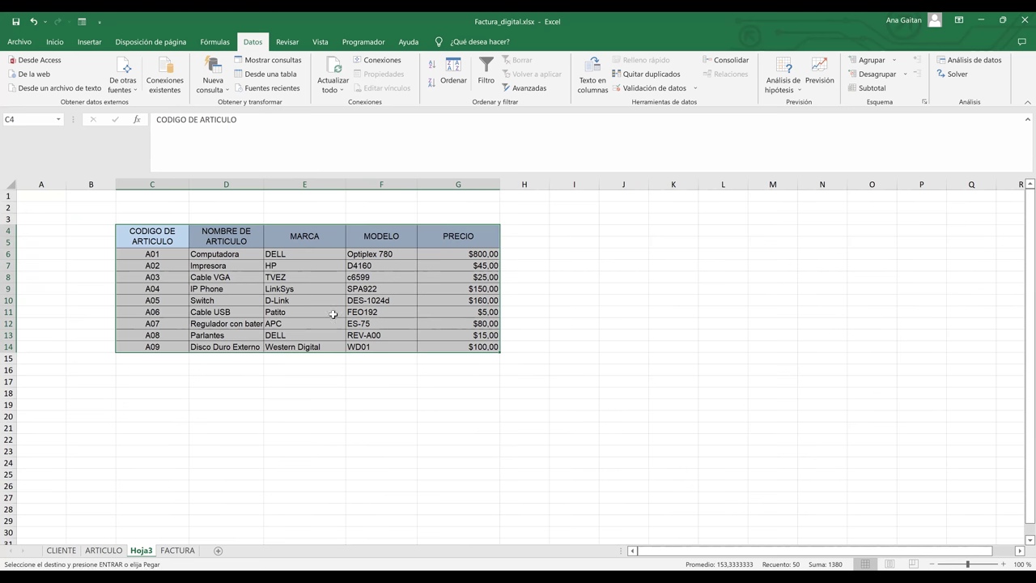
left_click(333, 314)
left_click_drag(182, 241, 449, 347)
- Convert range $C$4:$G$14 into a table with headers via Insertar > Tabla
left_click(89, 42)
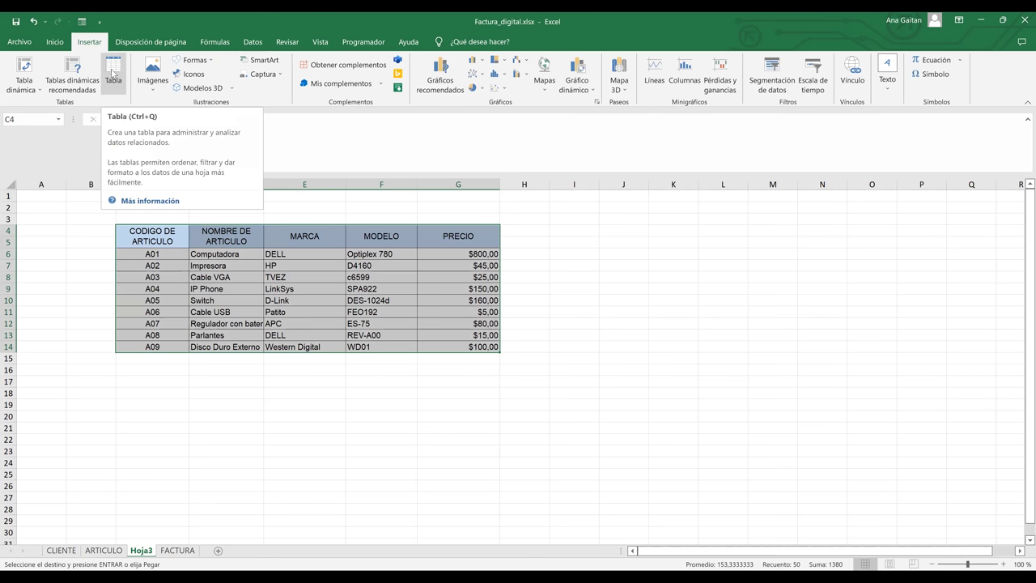
left_click(112, 73)
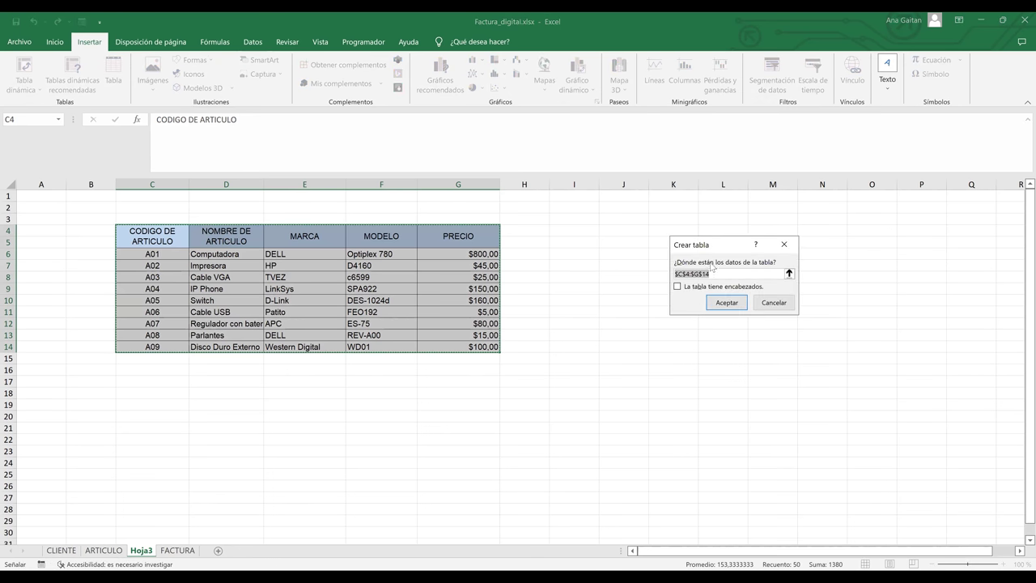
left_click_drag(725, 249, 676, 311)
left_click(630, 351)
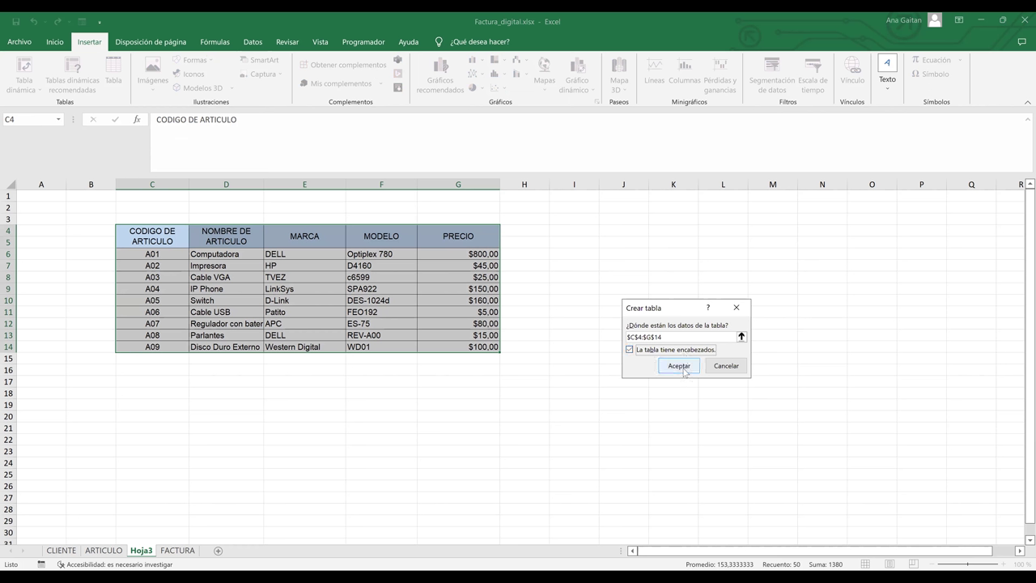
left_click(679, 366)
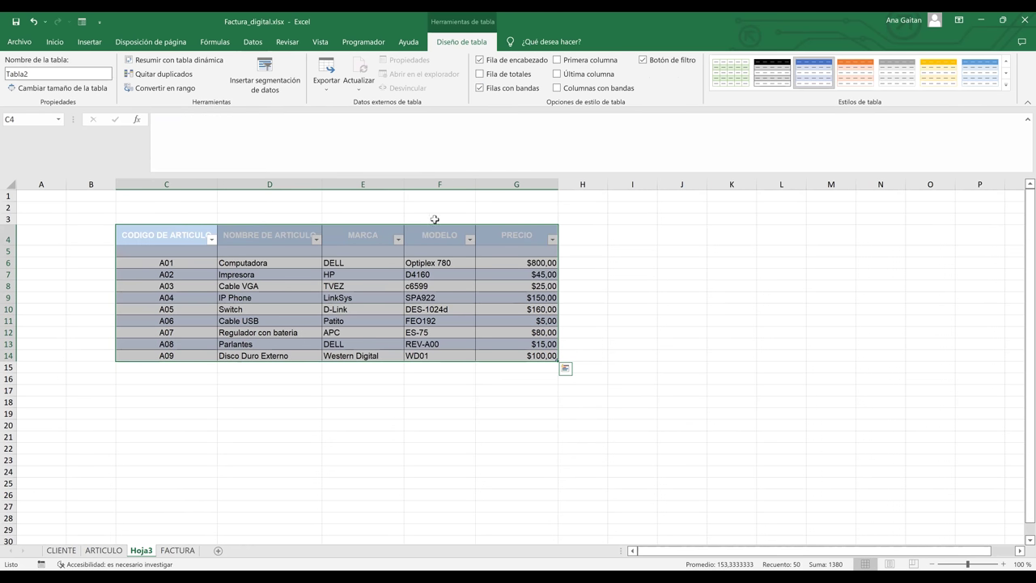
- Delete the blank row 5 under the table header so articles A01–A09 fill rows 5–13
left_click(54, 41)
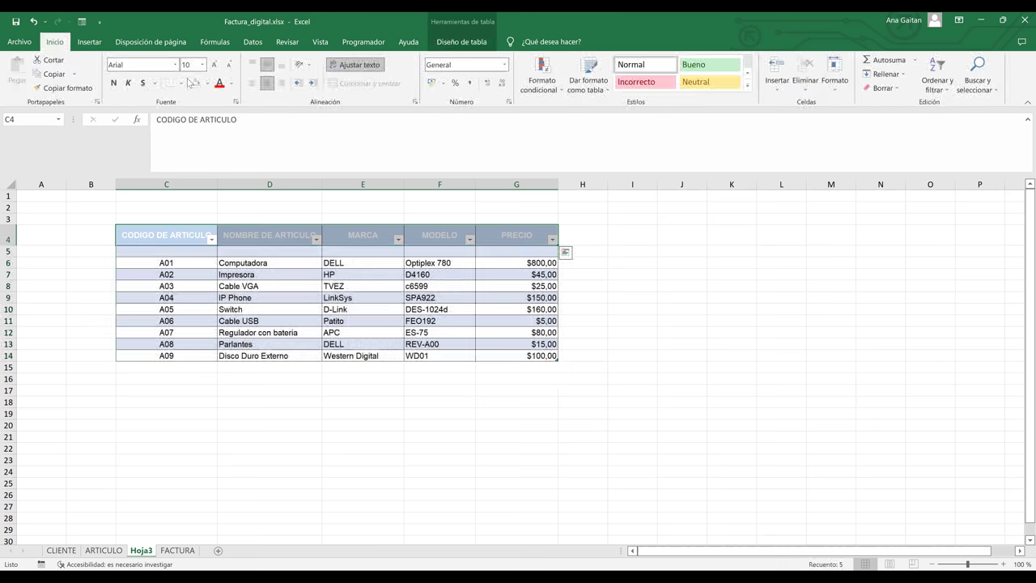
left_click(208, 83)
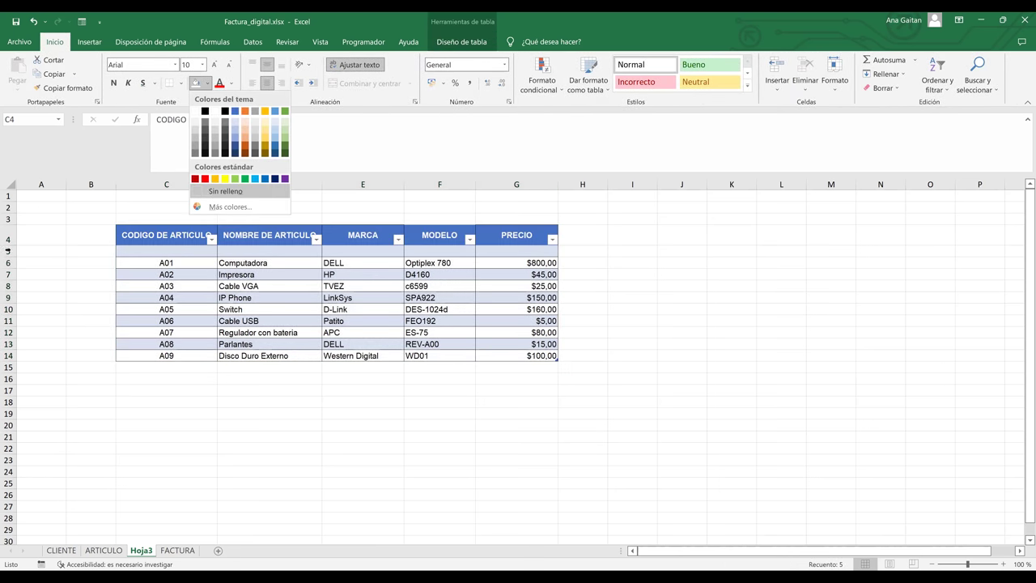
left_click(7, 251)
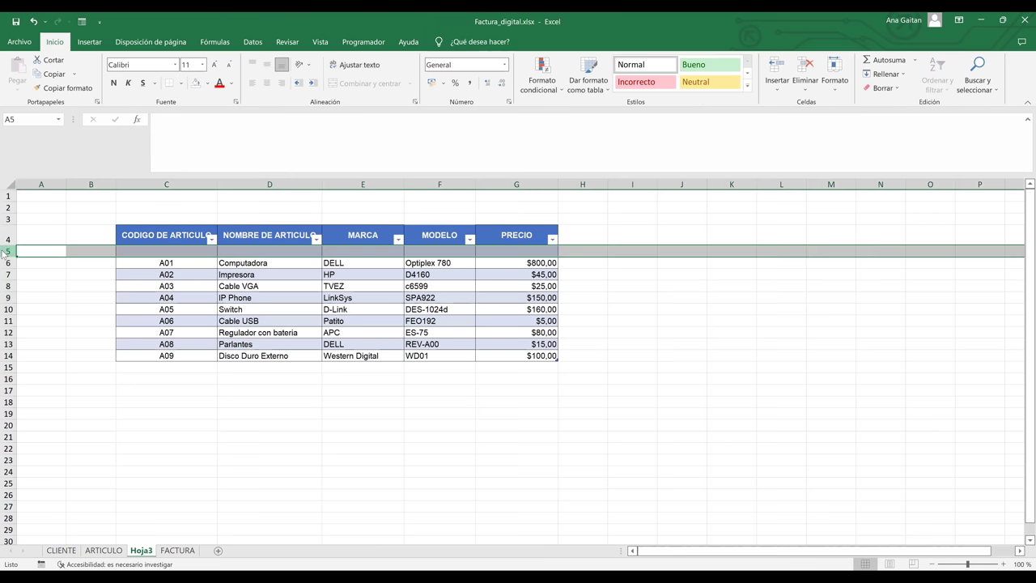
right_click(8, 252)
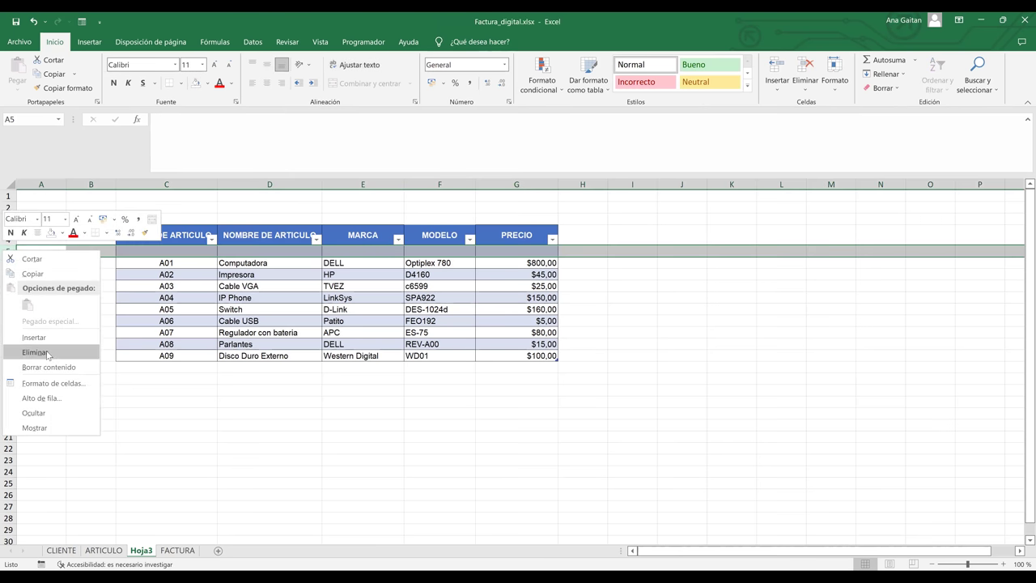
key("Return")
left_click(446, 356)
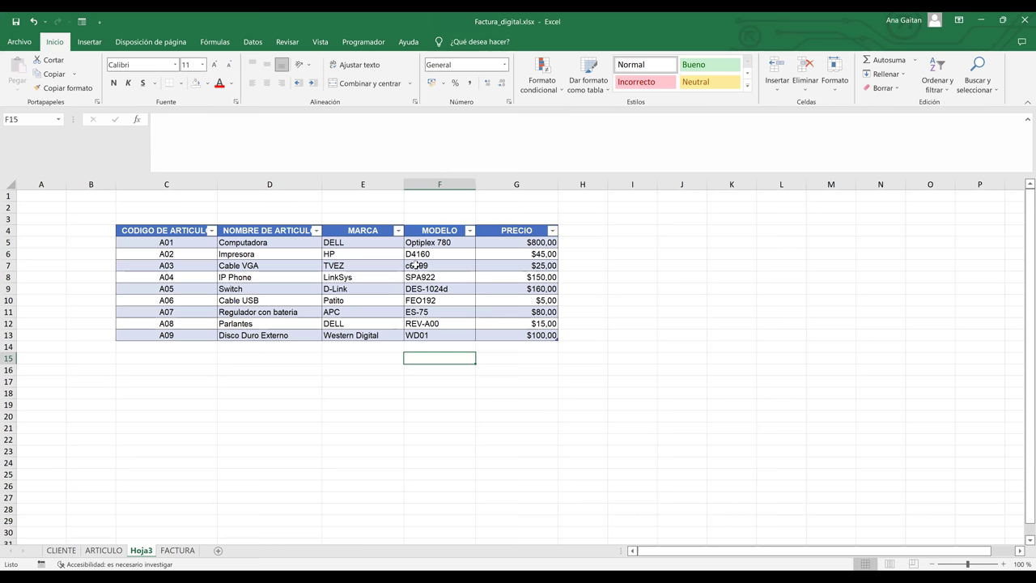
left_click(389, 279)
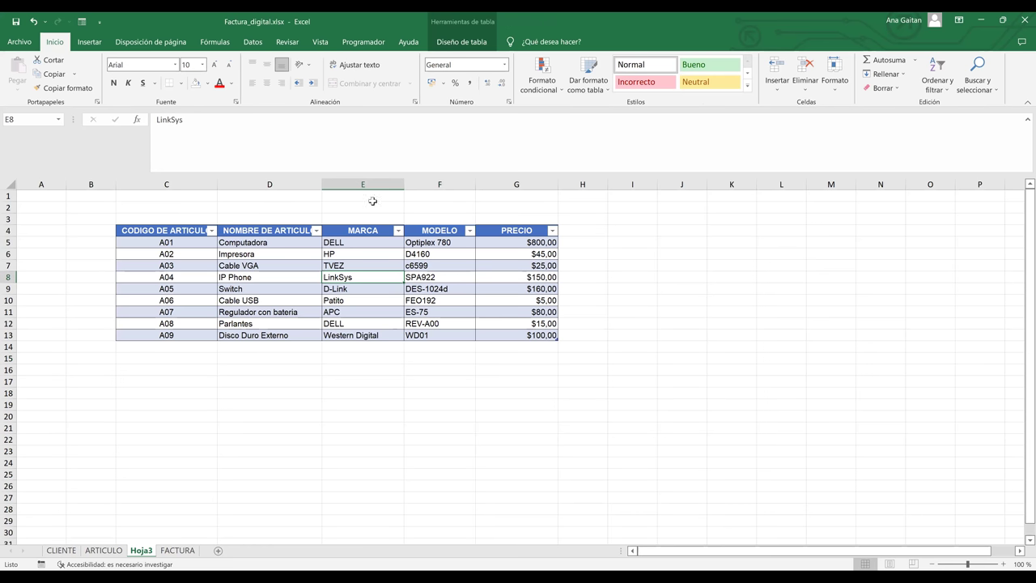
- Name the article table BDARTICULO and select the item codes A01 to A09
left_click(461, 43)
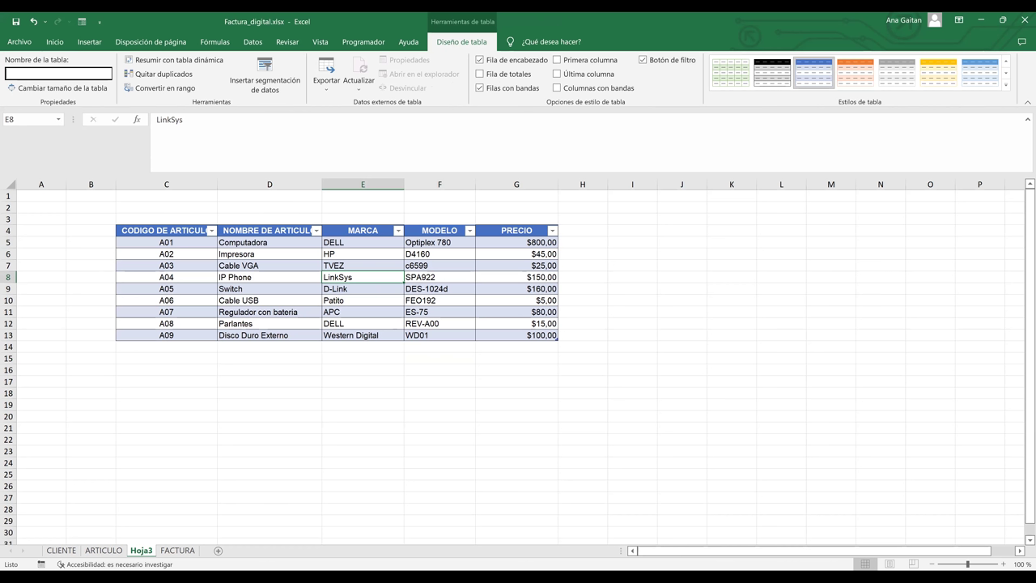
type("BDARTICULO")
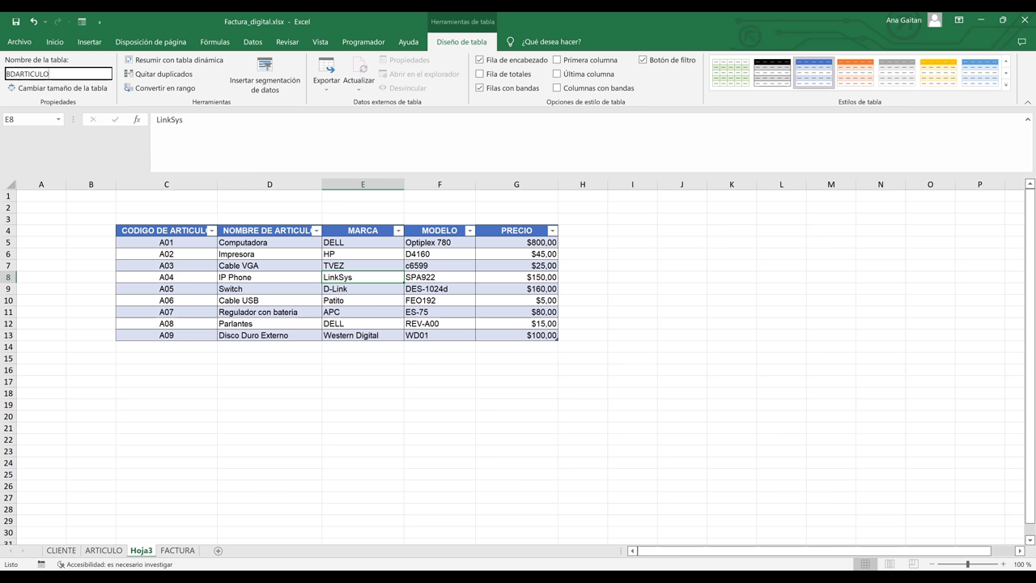
key("Return")
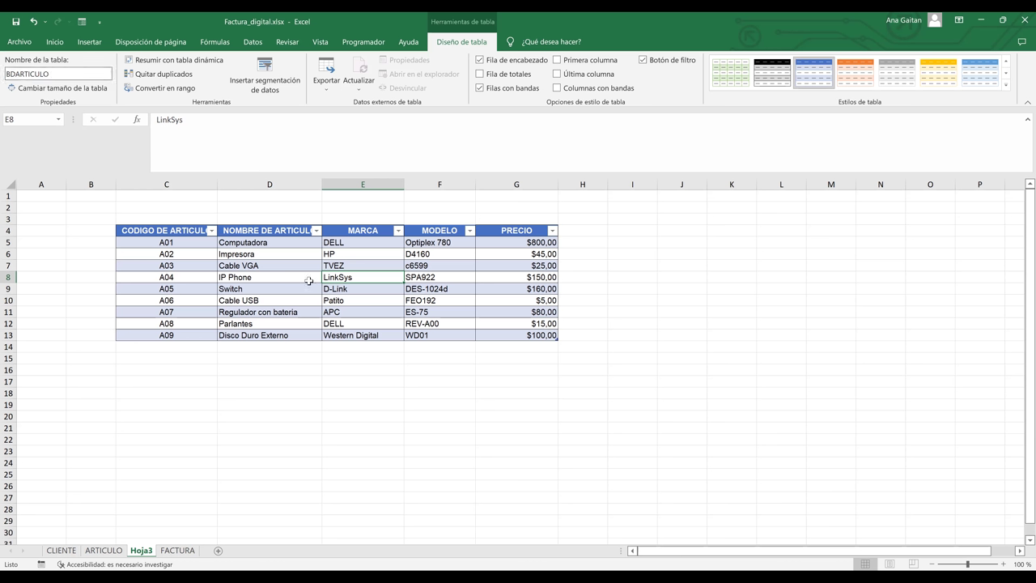
left_click(534, 350)
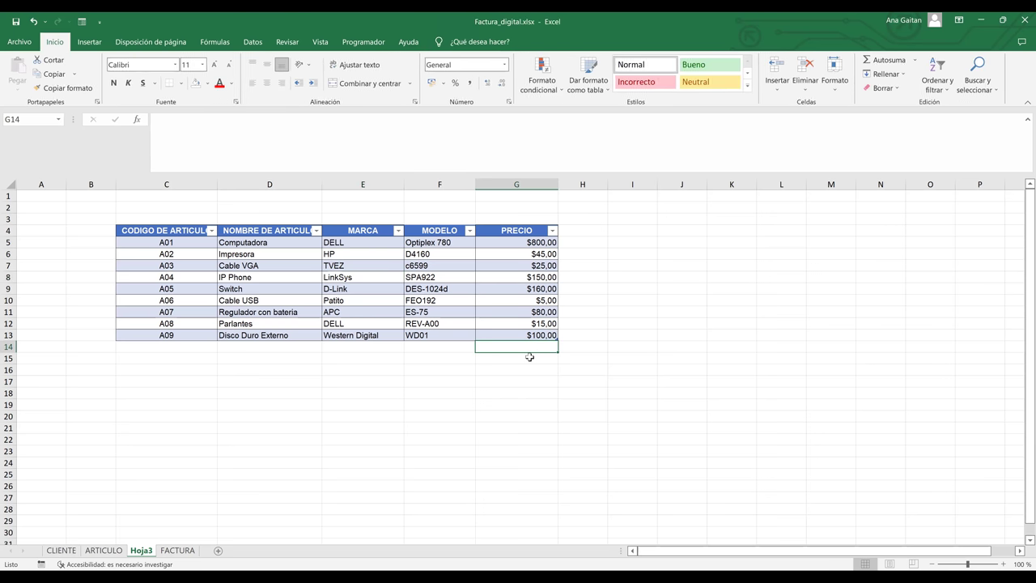
left_click(275, 270)
left_click(307, 276)
left_click(367, 298)
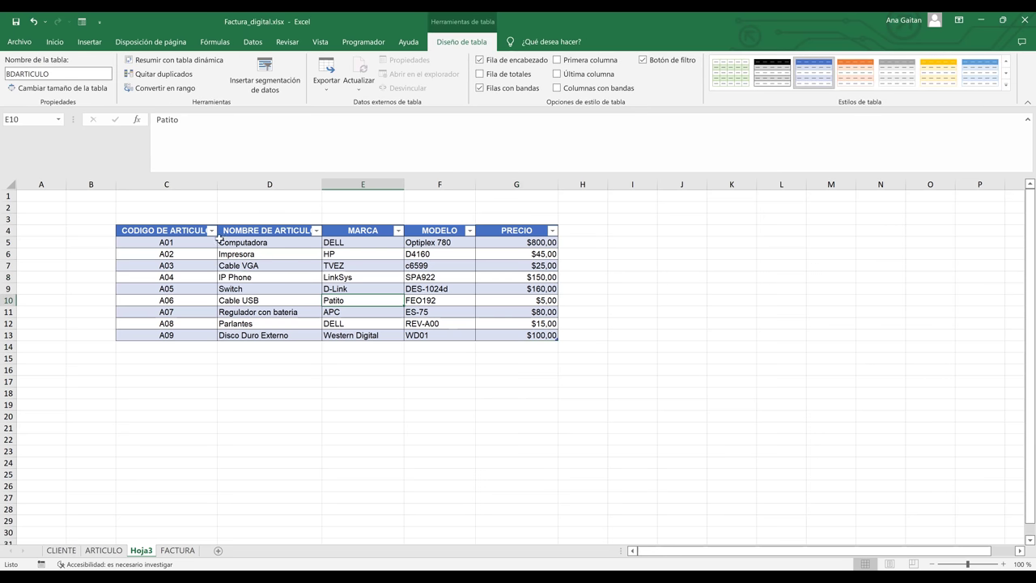
left_click(174, 245)
left_click_drag(174, 255, 175, 344)
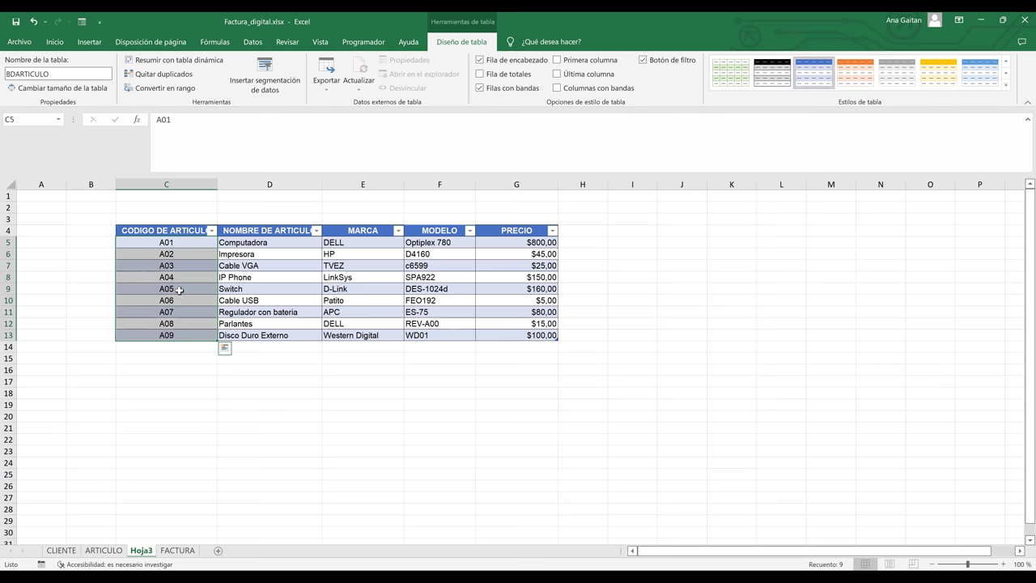
left_click_drag(178, 242, 169, 334)
- Rename the table to CODIGOARTICULO and select codes A01 through A09
left_click(85, 71)
key("BackSpace")
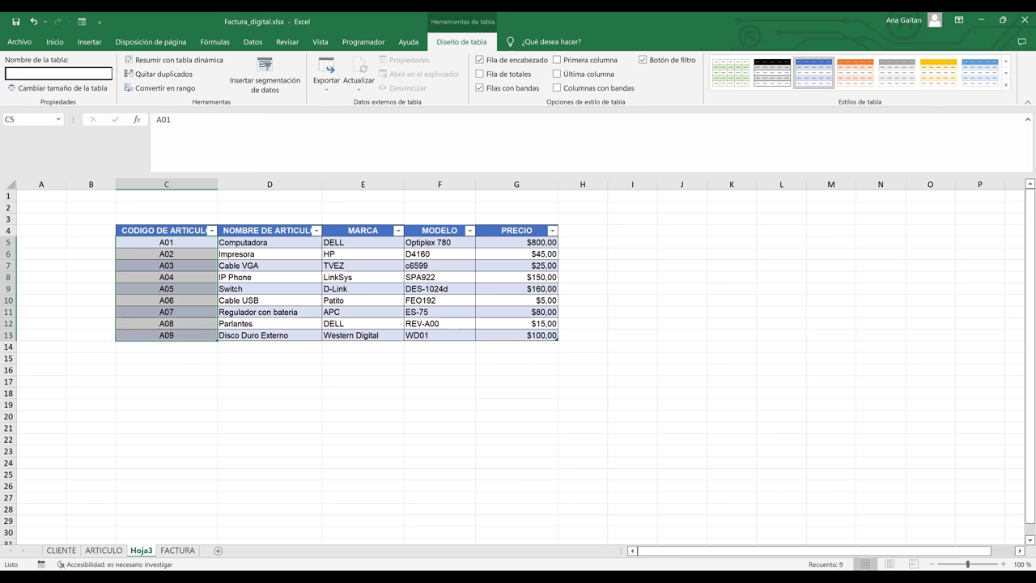
type("CODIGOARTICULO")
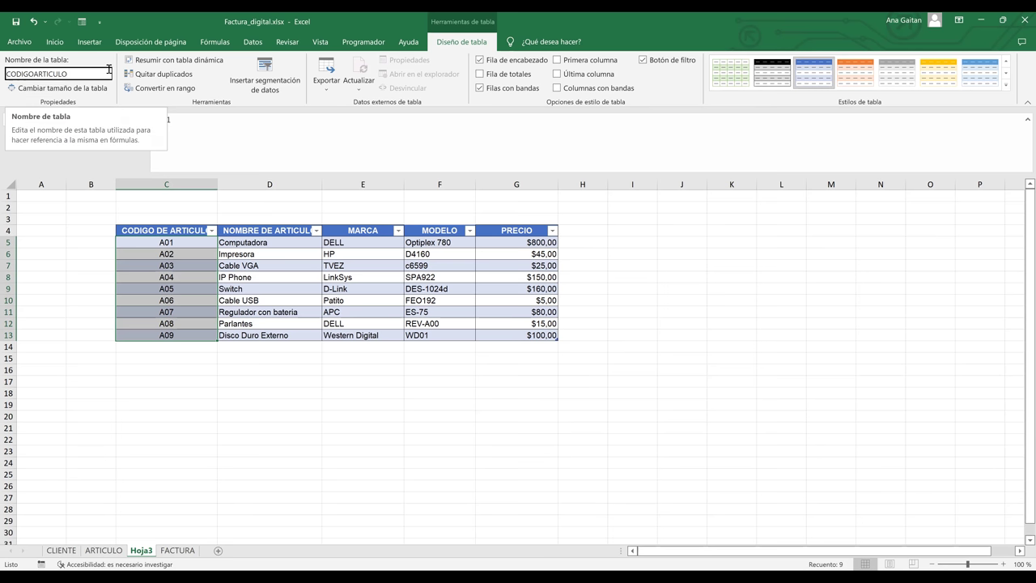
key("Return")
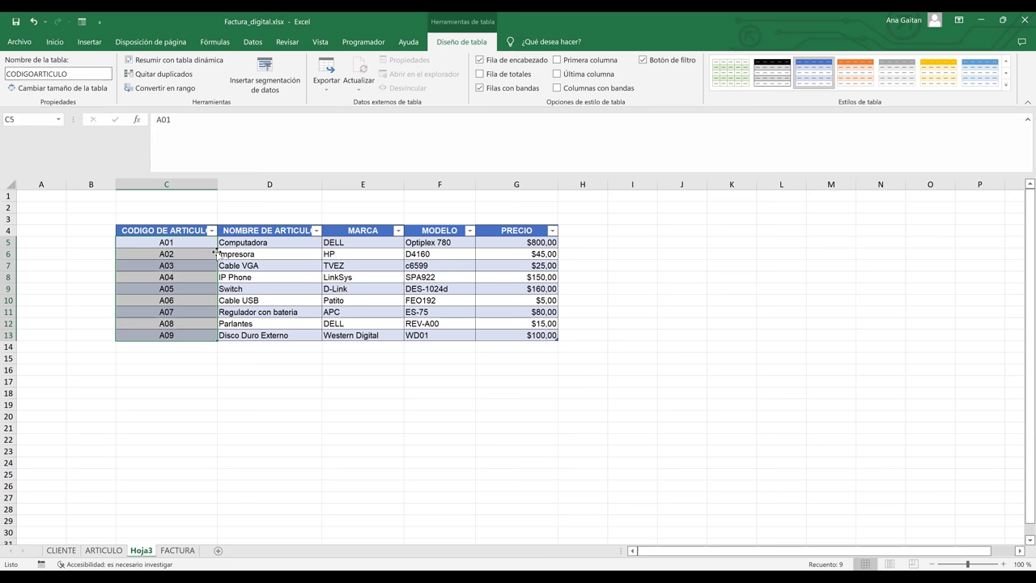
left_click(187, 278)
left_click(179, 245)
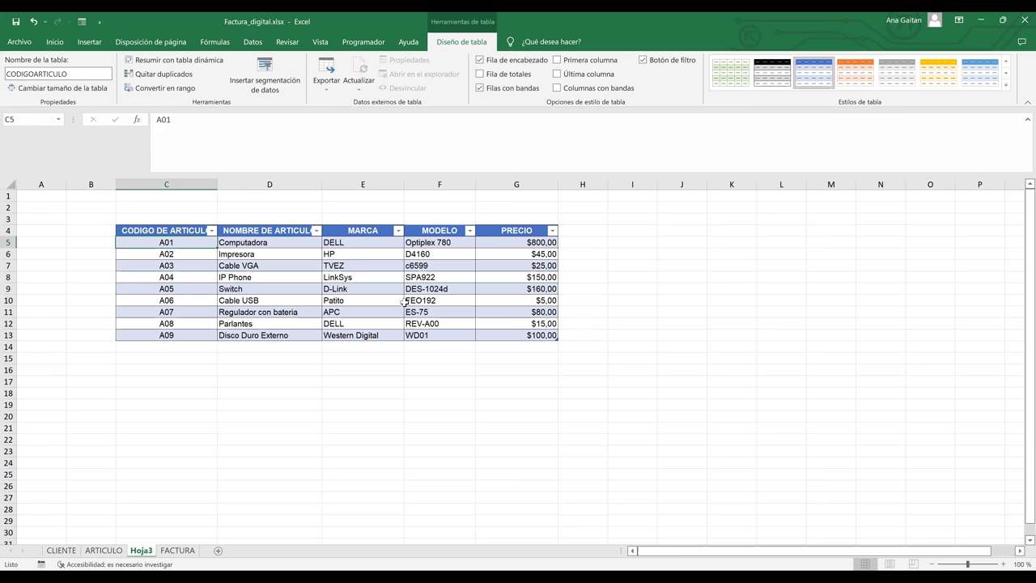
key("ctrl+shift+Down")
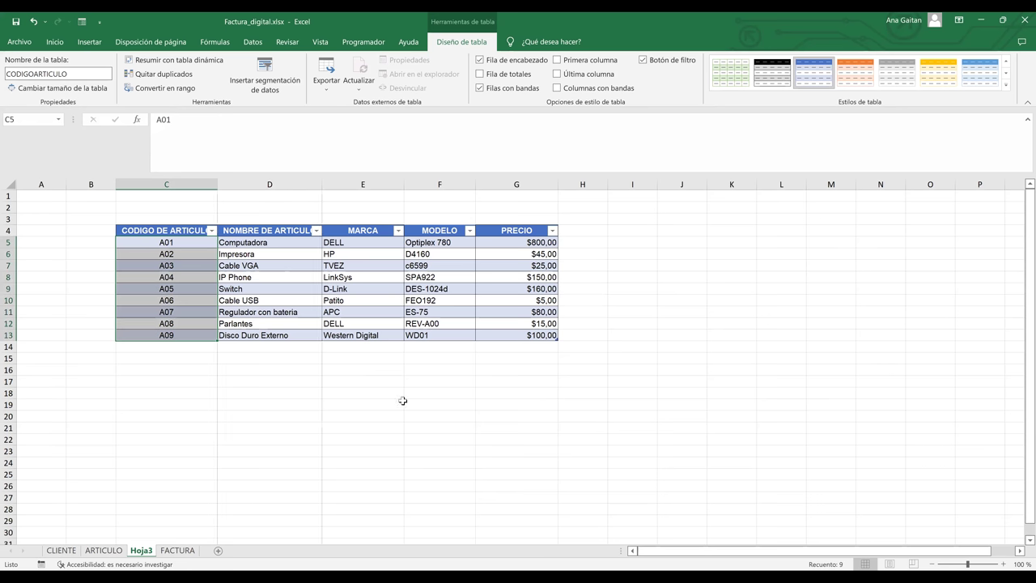
- Enter BUSCAR in J4, CODIGO DEL ARTICULO in J5 and NOMBRE in K5, widening column J
left_click(708, 234)
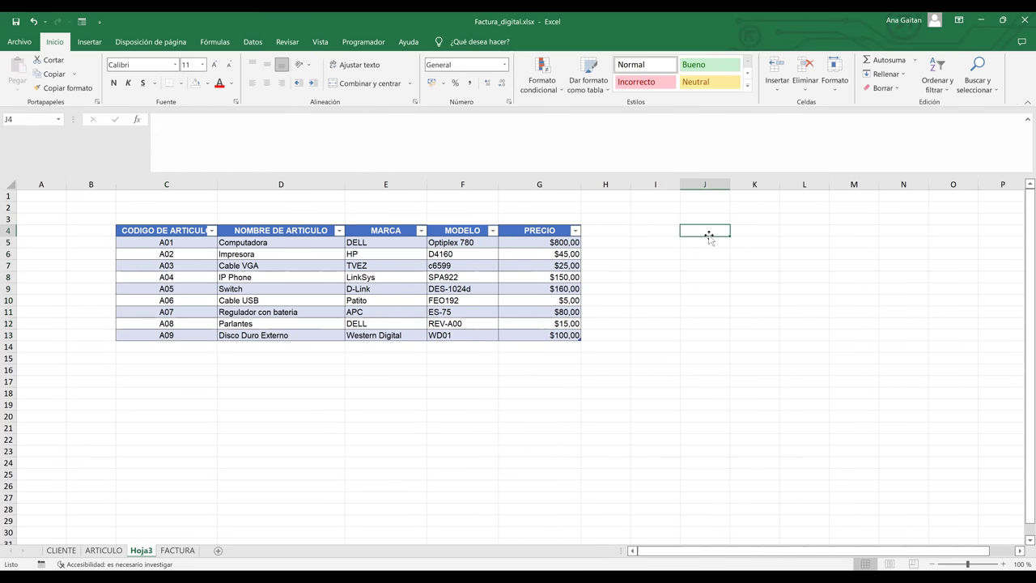
type("bUSC")
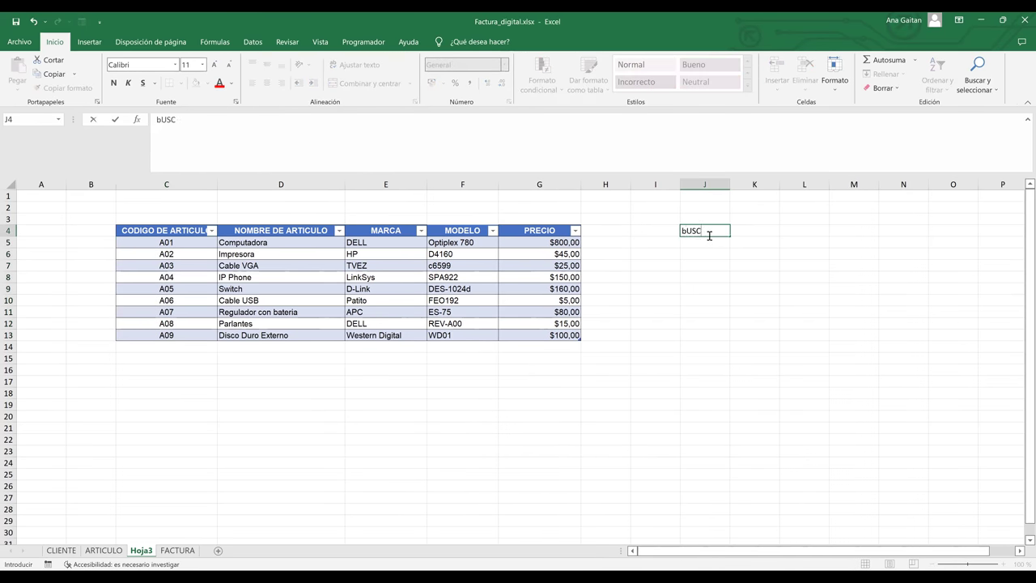
key("BackSpace")
key("BackSpace")
key("BackSpace")
key("BackSpace")
type("BUSCAR")
key("Return")
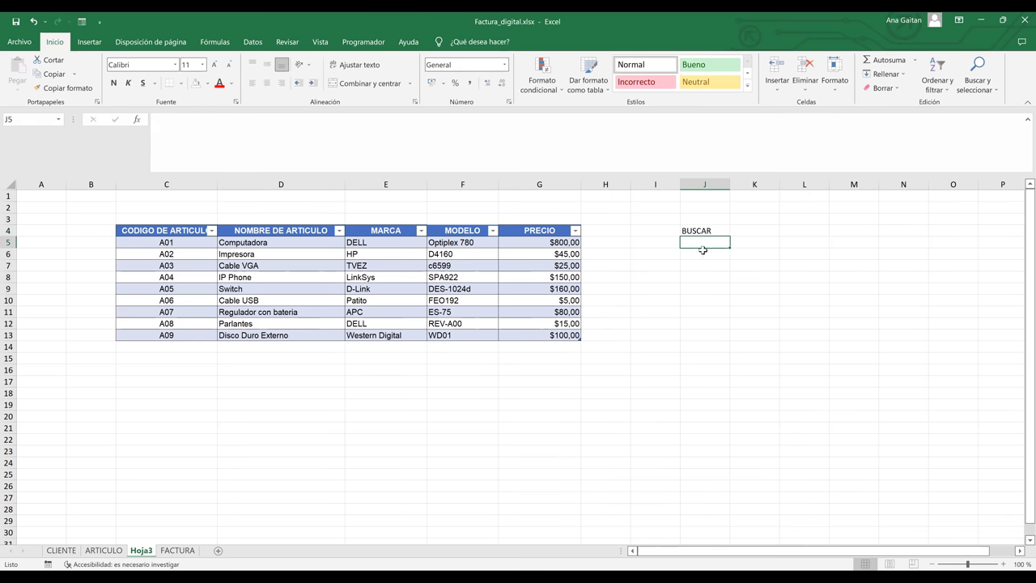
type("CO")
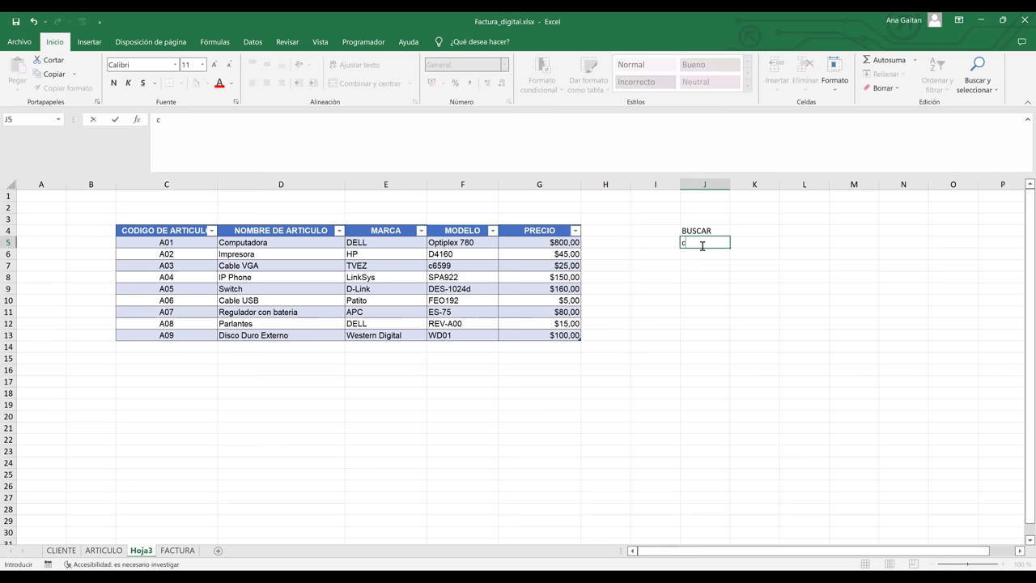
type("DIGO DEL ARTICULO")
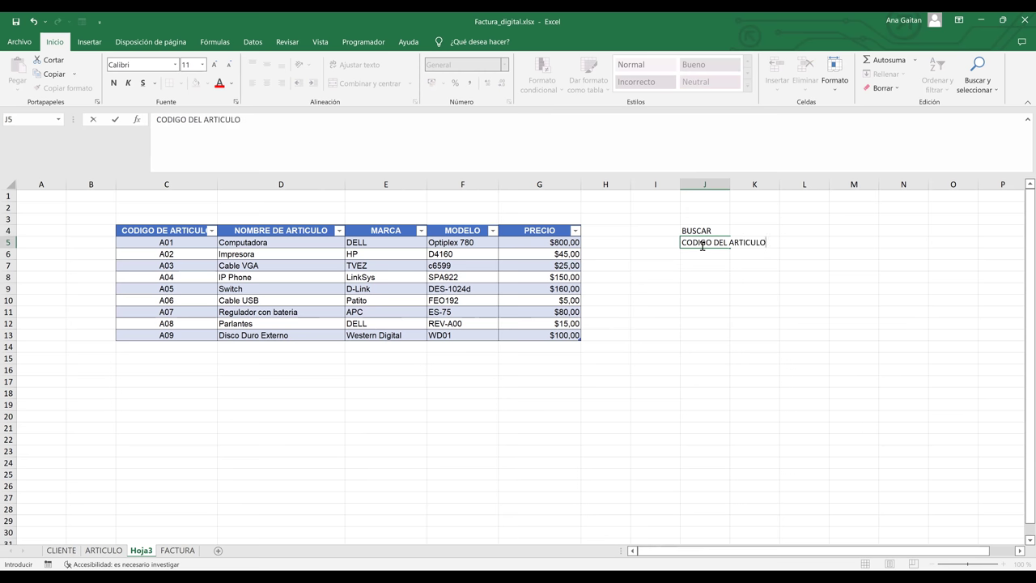
left_click(761, 275)
left_click_drag(730, 184, 788, 192)
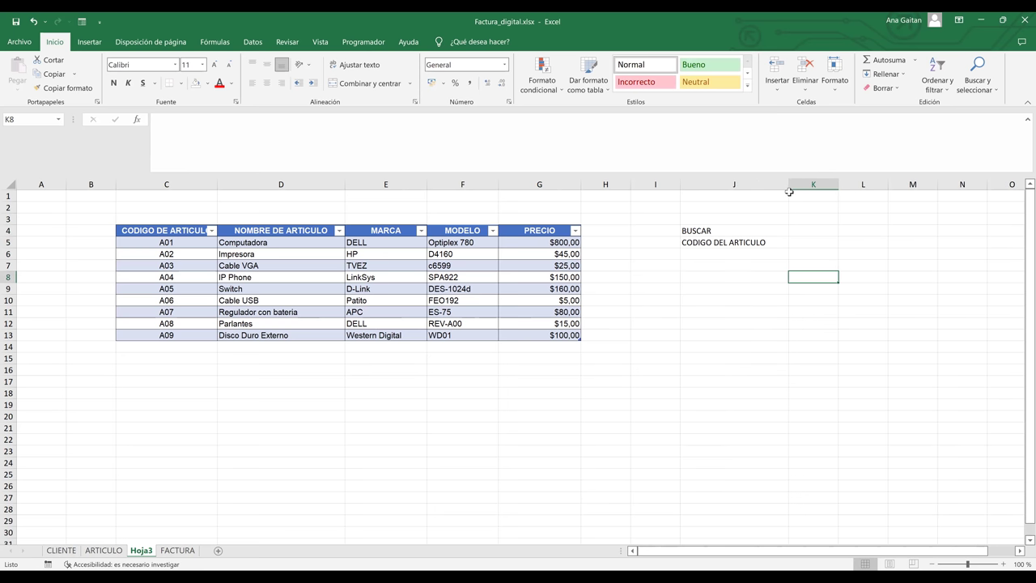
left_click(801, 244)
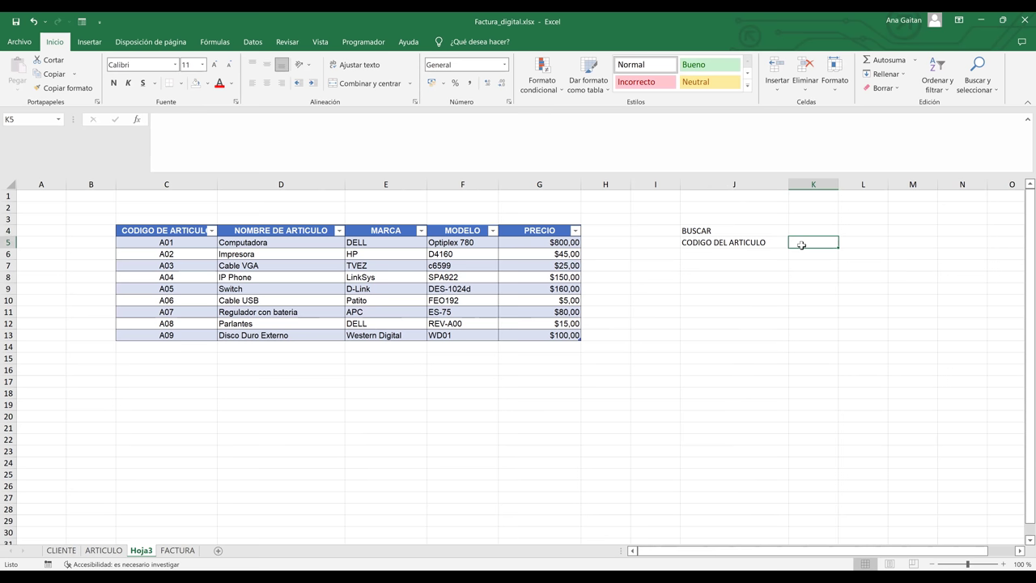
type("N")
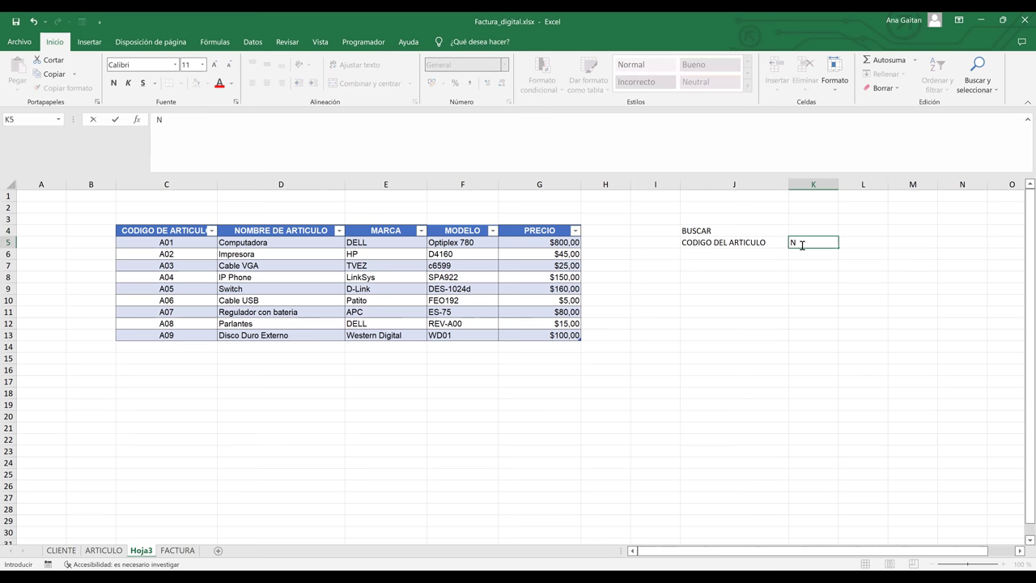
type("OMBRE")
left_click(856, 242)
- Add borders to J5:K6 and a light green fill to the J5:K5 headings
left_click(828, 310)
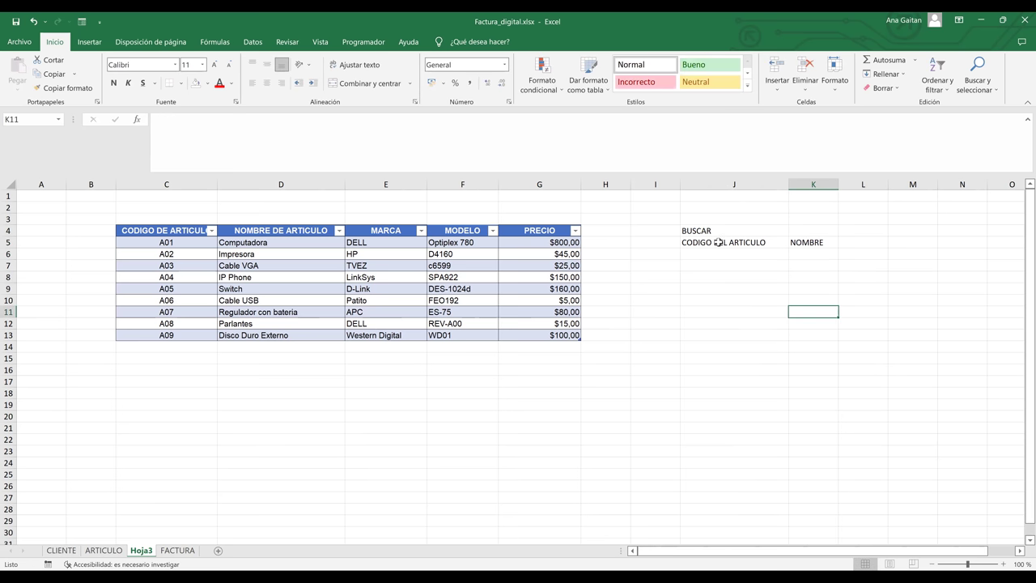
left_click_drag(719, 242, 800, 252)
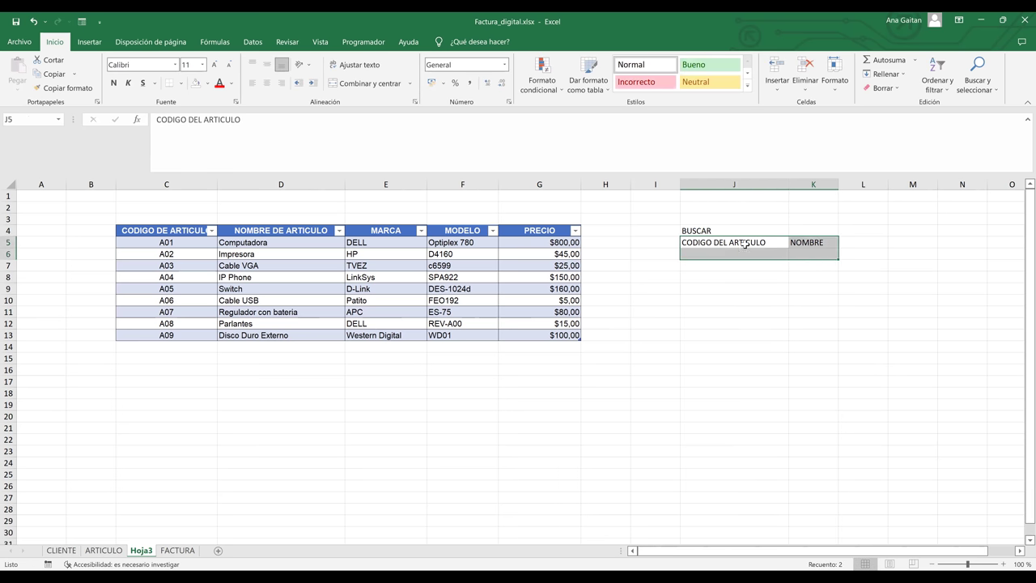
left_click(181, 83)
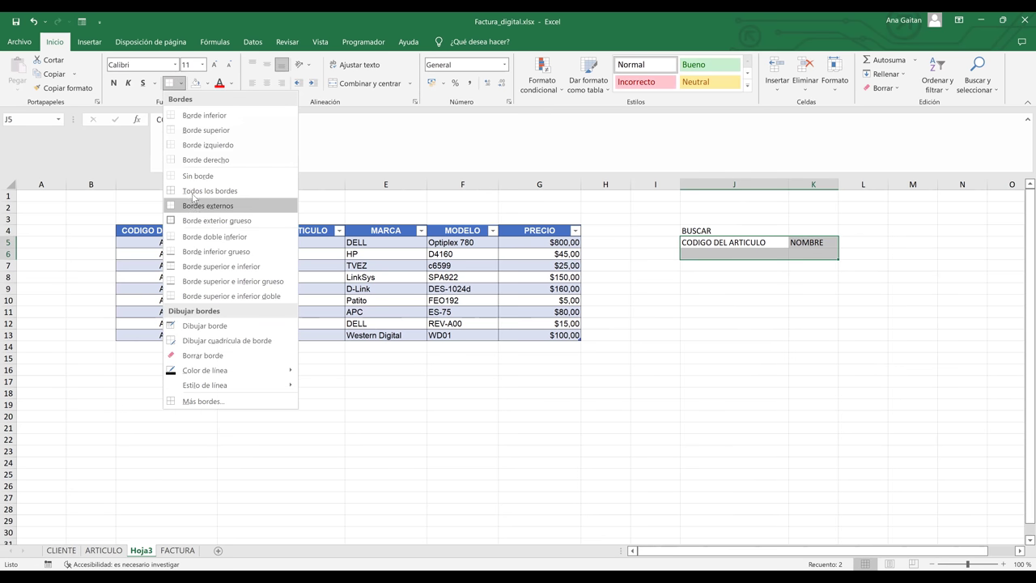
left_click(736, 275)
left_click_drag(727, 243, 804, 243)
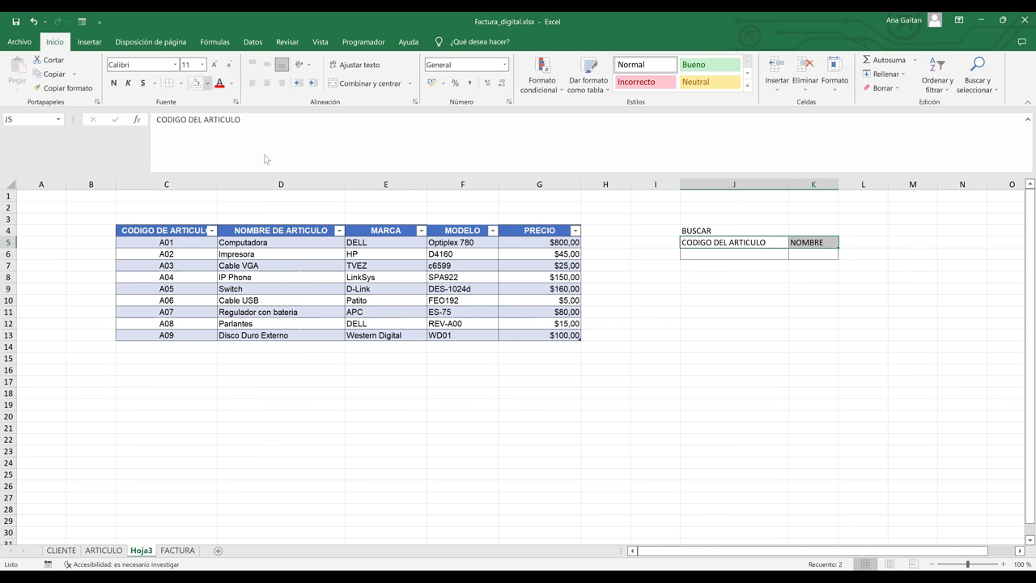
left_click(208, 85)
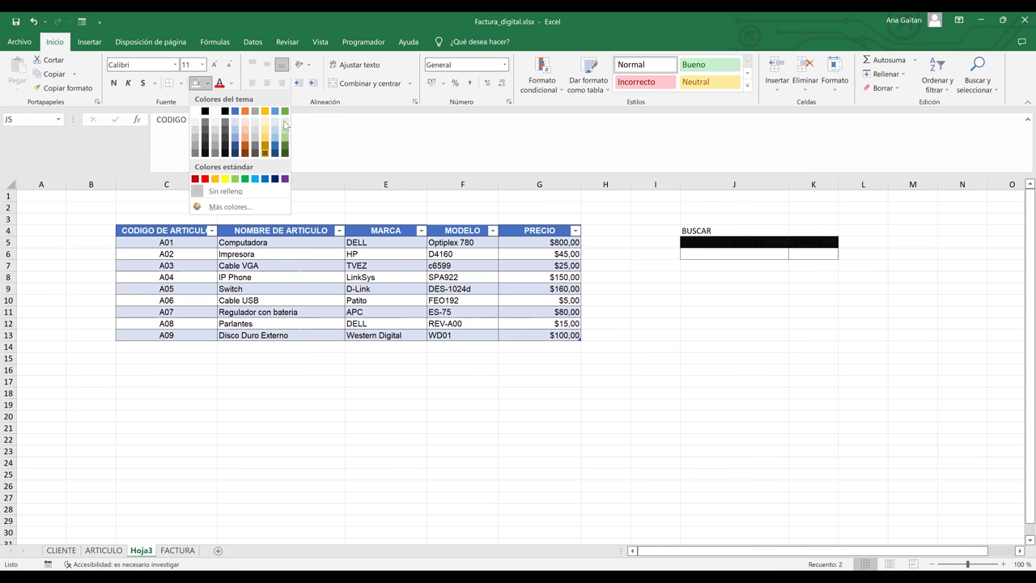
left_click(729, 323)
left_click(721, 255)
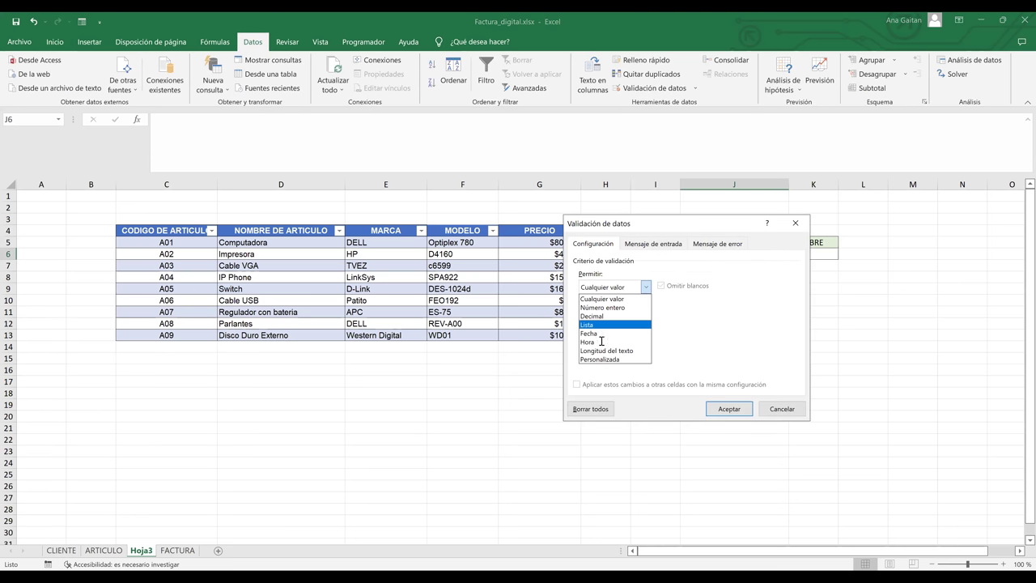
- Set J6's validation to allow a List and start its source with '='
key("Return")
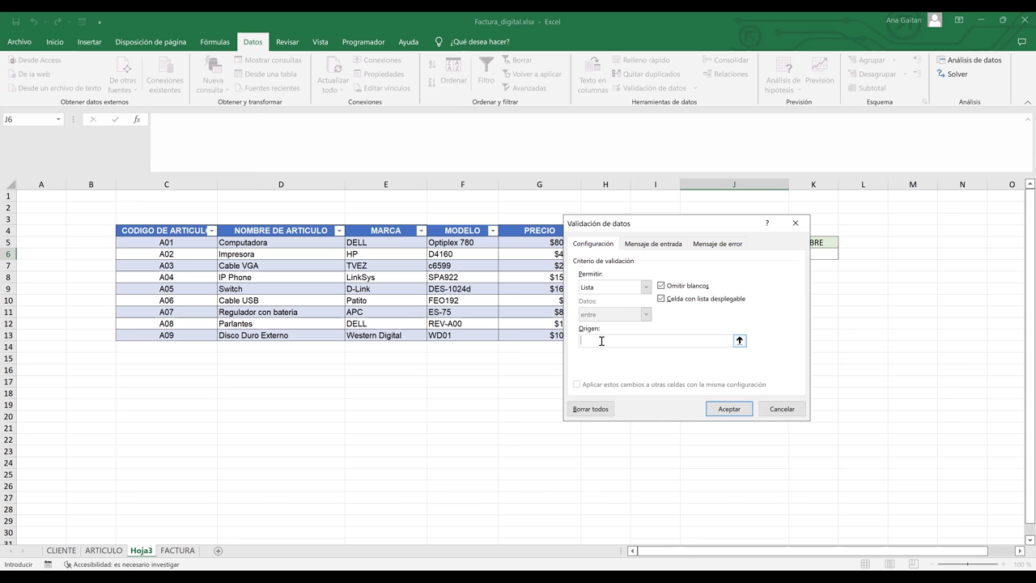
type("=")
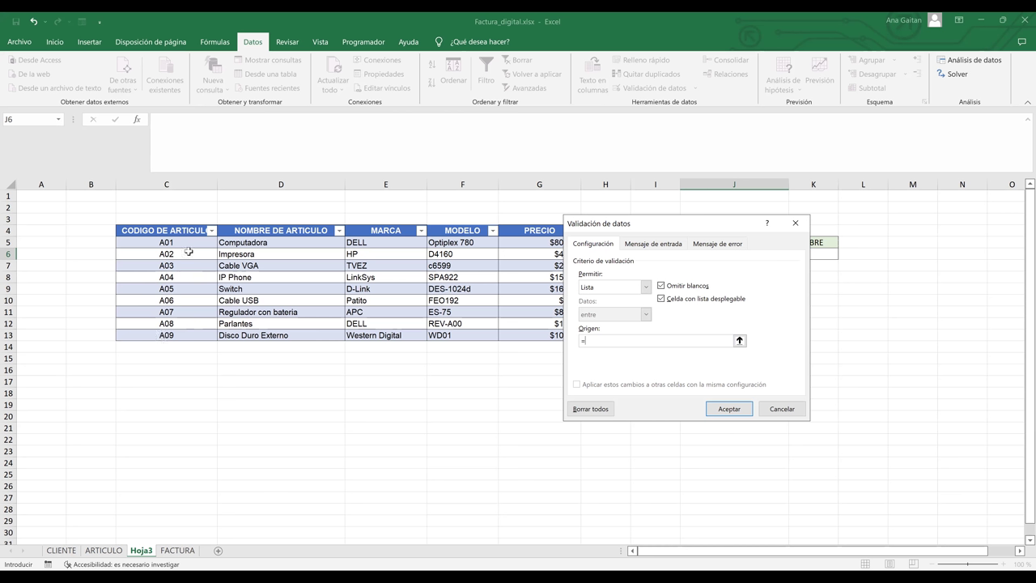
- Enter CODIGOARTICULO as the list source and try to confirm, which raises a formula error
type("CODIGOARTU")
key("BackSpace")
type("ICULO")
left_click(716, 412)
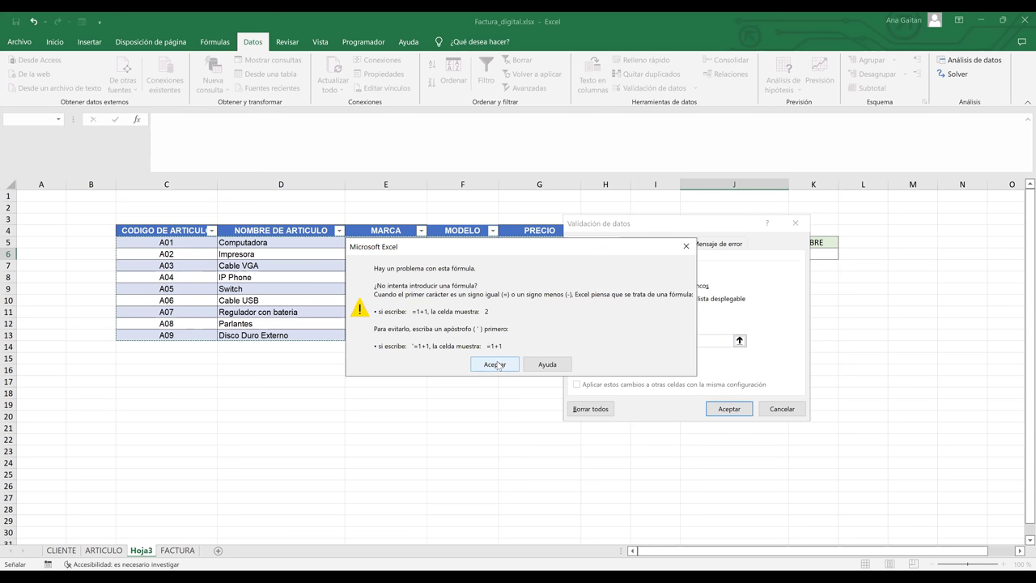
left_click(496, 363)
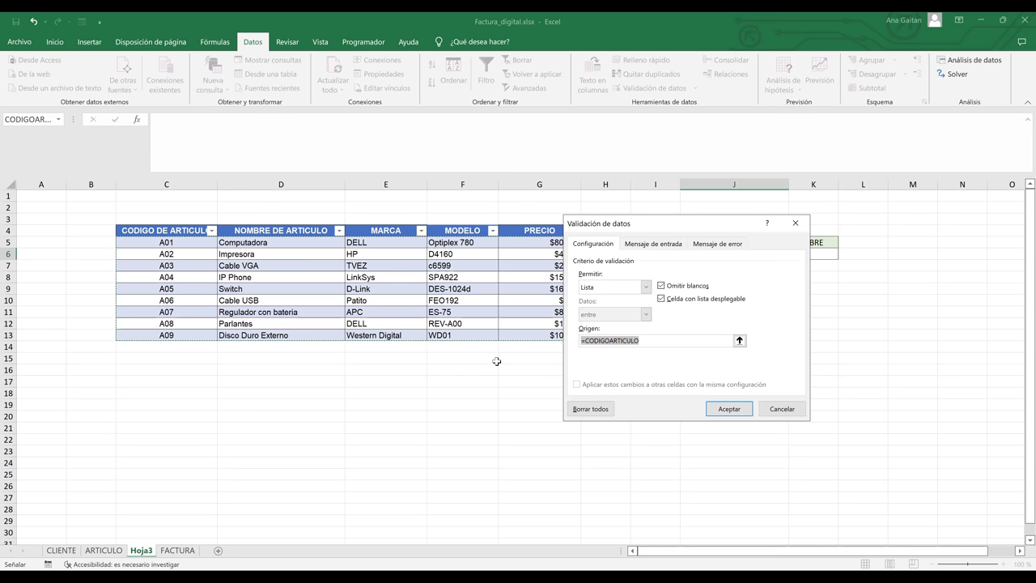
- Remove the leading equals sign so the source reads CODIGOARTICULO, and accept the list validation
left_click(644, 341)
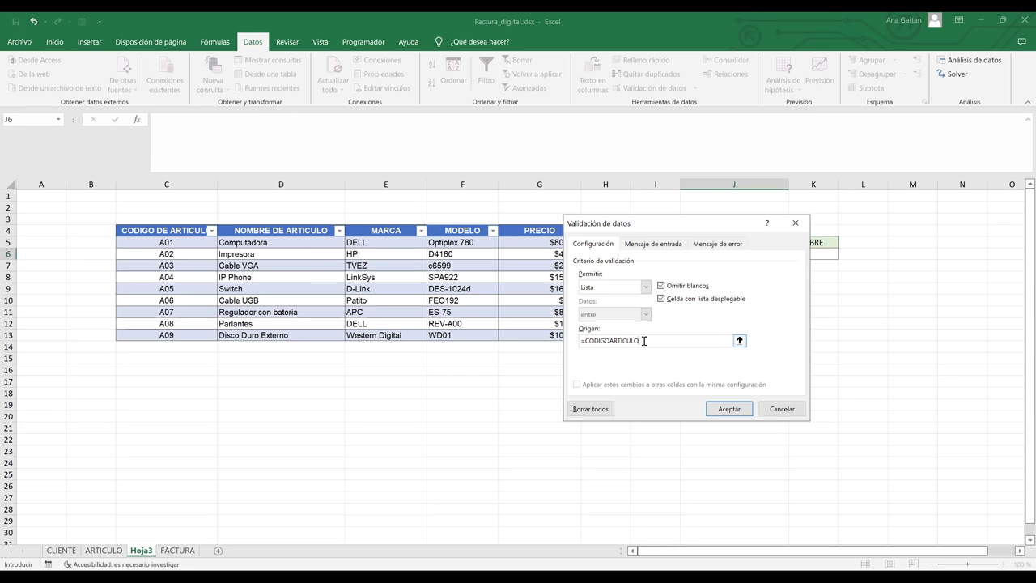
key("BackSpace")
key("BackSpace")
key("BackSpace")
key("BackSpace")
key("BackSpace")
key("BackSpace")
key("BackSpace")
key("BackSpace")
type("ARTICULO")
key("Return")
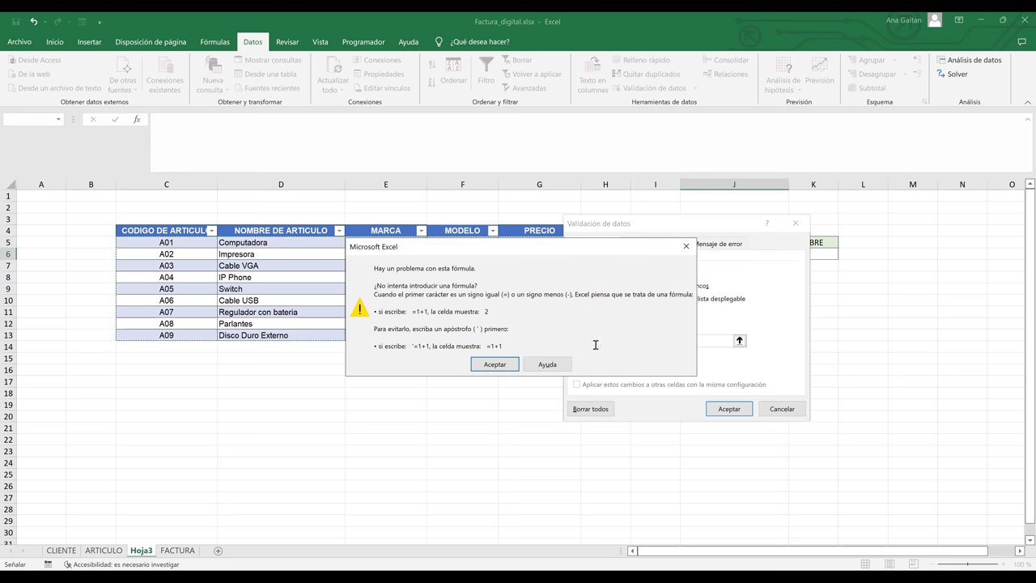
key("Return")
left_click(588, 341)
key("BackSpace")
key("BackSpace")
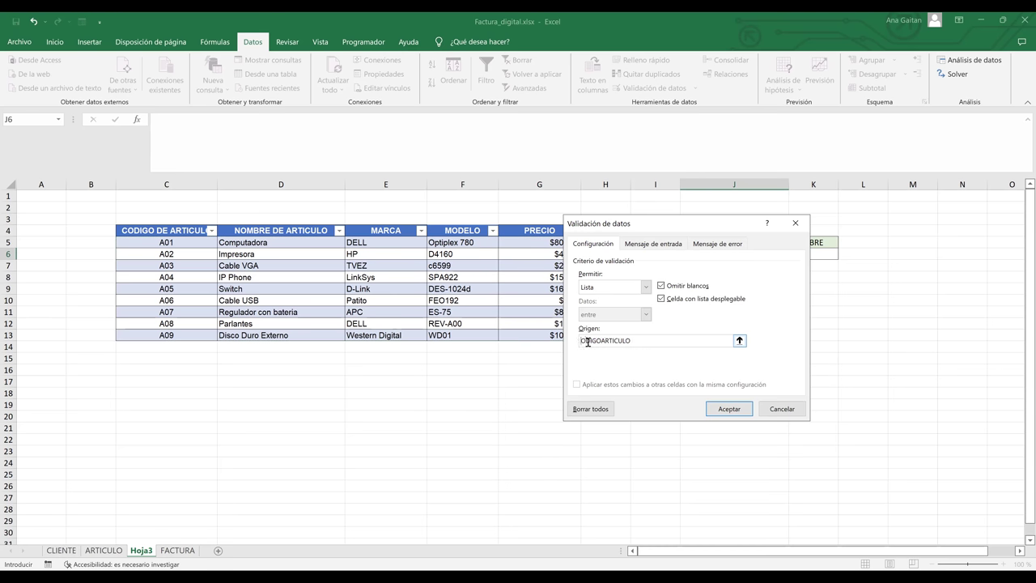
type("C")
left_click(739, 410)
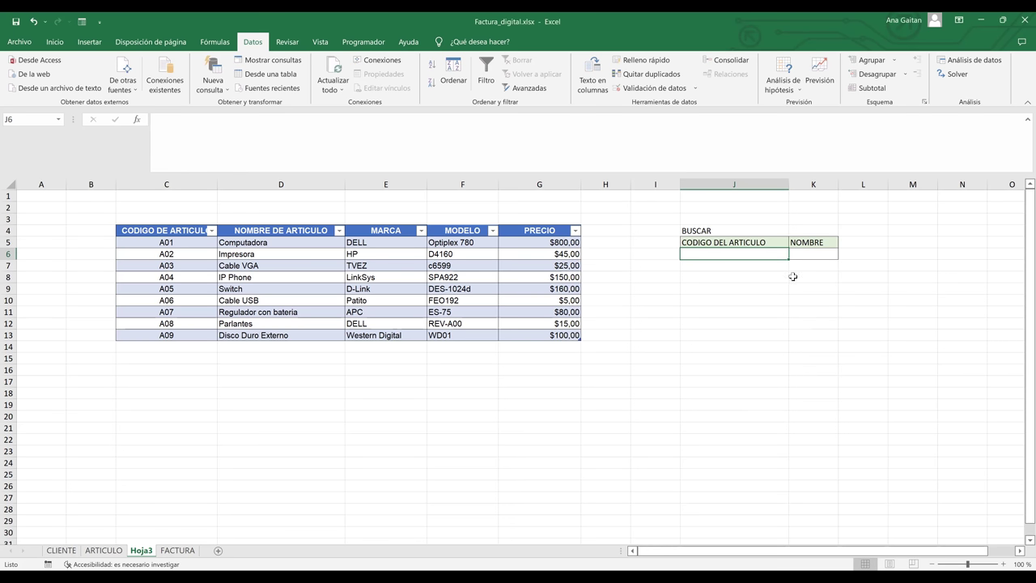
- Pick CODIGOARTICULO from the Name Box to see it covers C5:G13, then deselect at D24
left_click(795, 275)
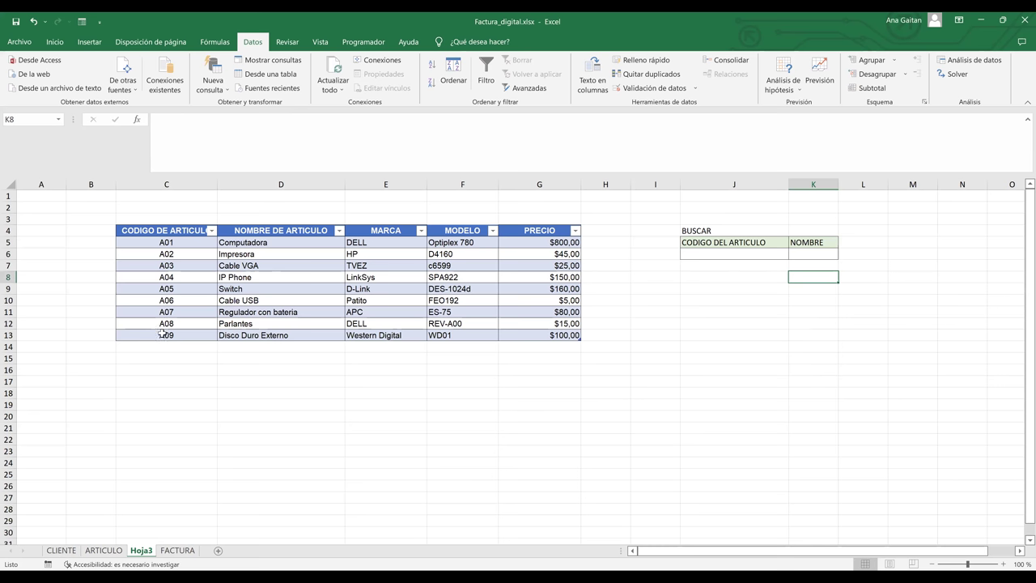
left_click(190, 227)
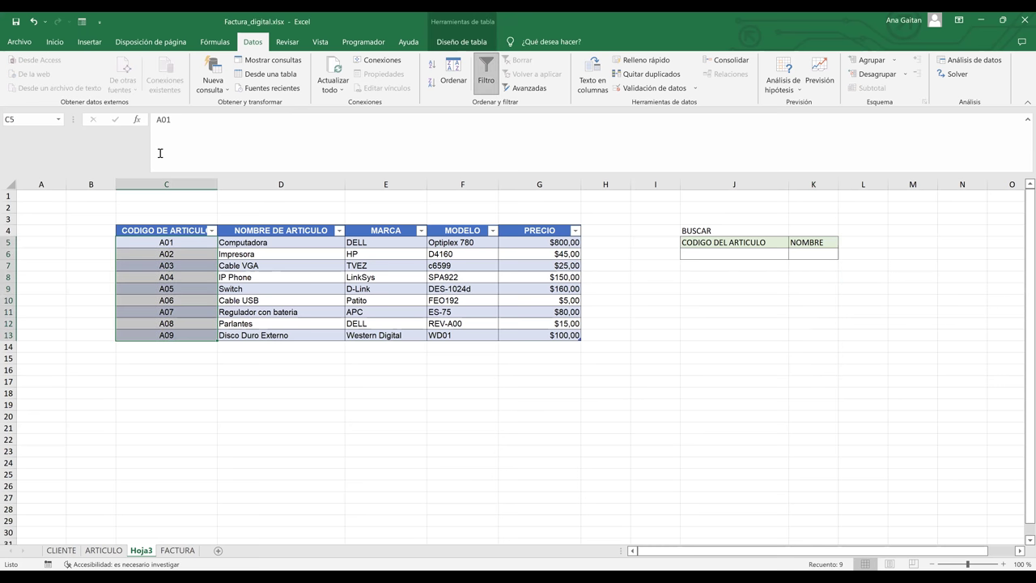
left_click(58, 120)
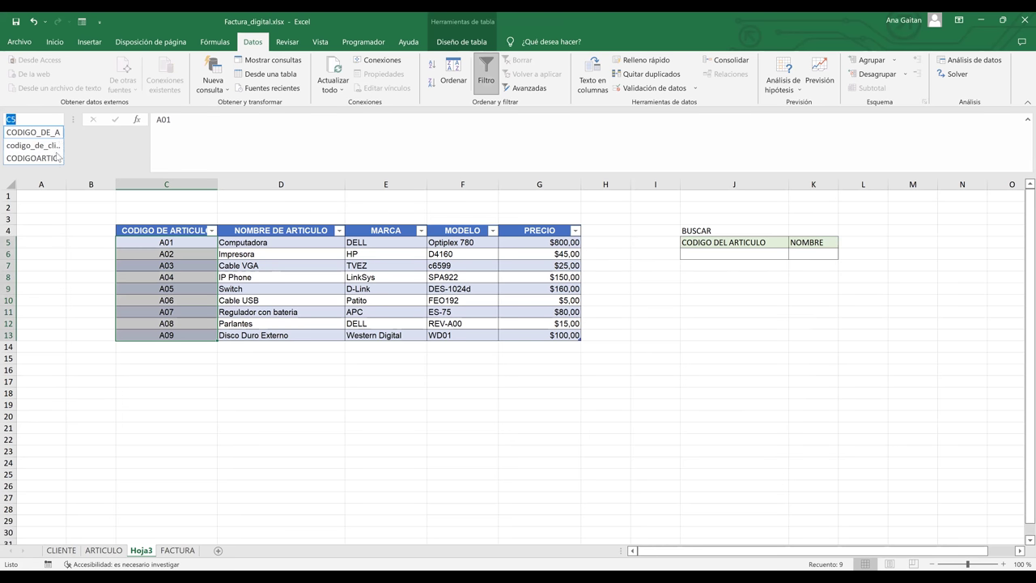
left_click(32, 158)
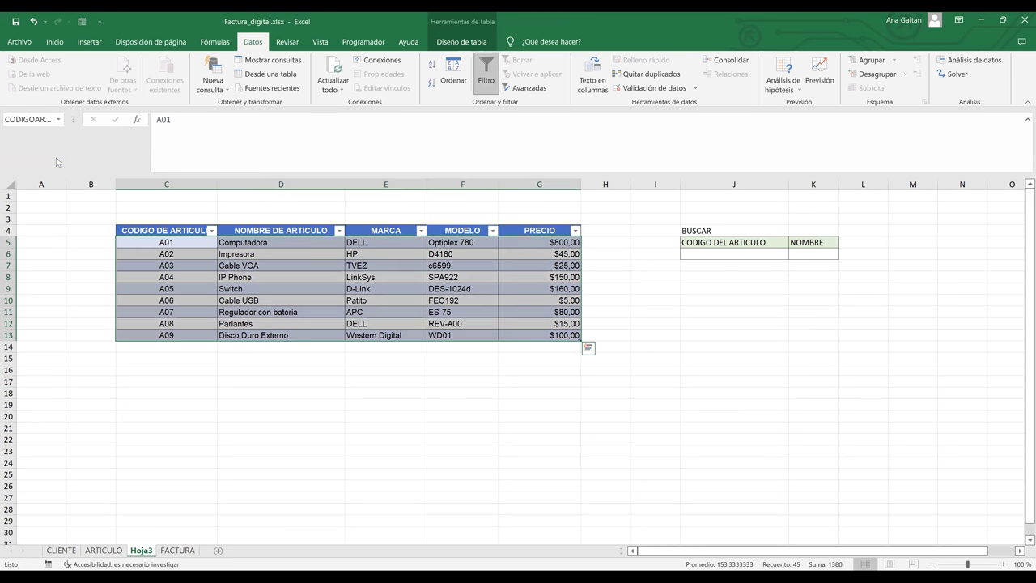
left_click(239, 459)
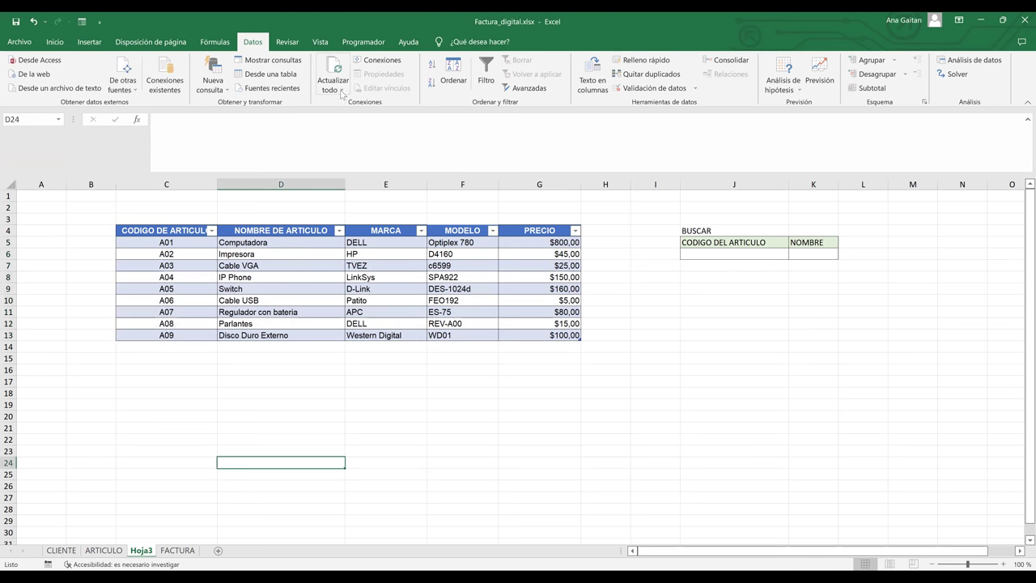
left_click(220, 44)
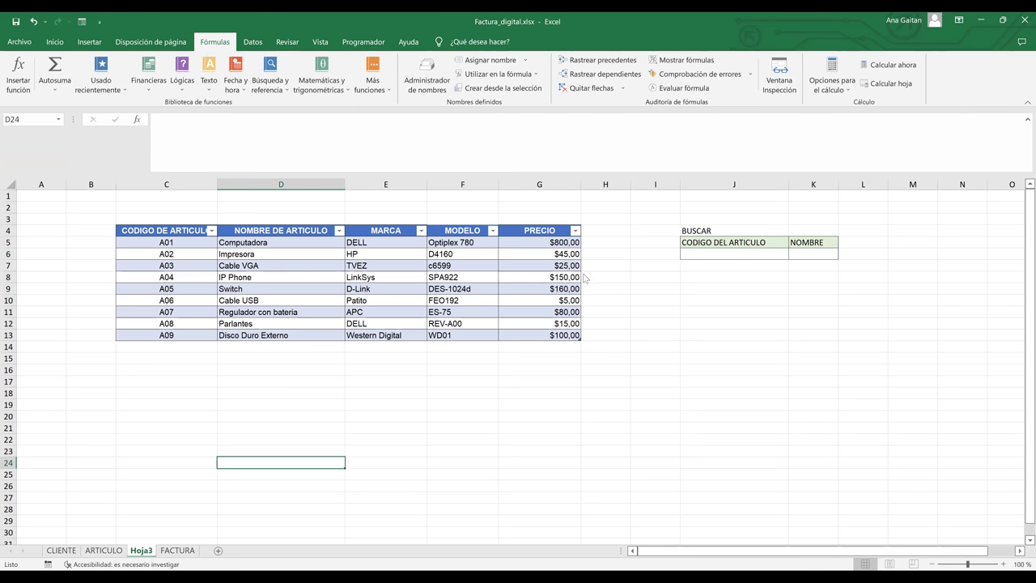
- Read CODIGOARTICULO's Hoja3 C5:G13 reference in the Name Manager, then select codes C5:C13
key("ctrl+F3")
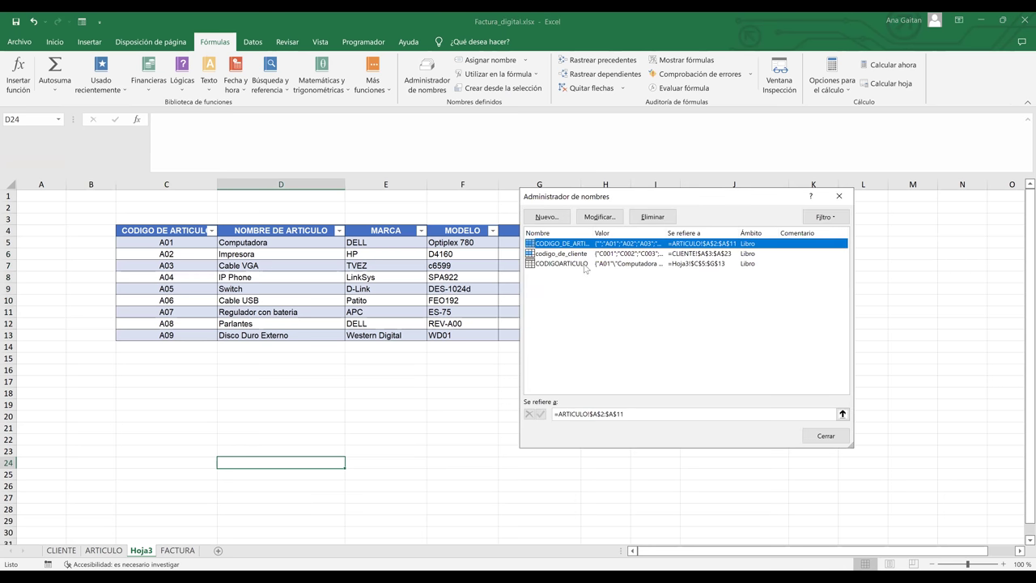
left_click(717, 263)
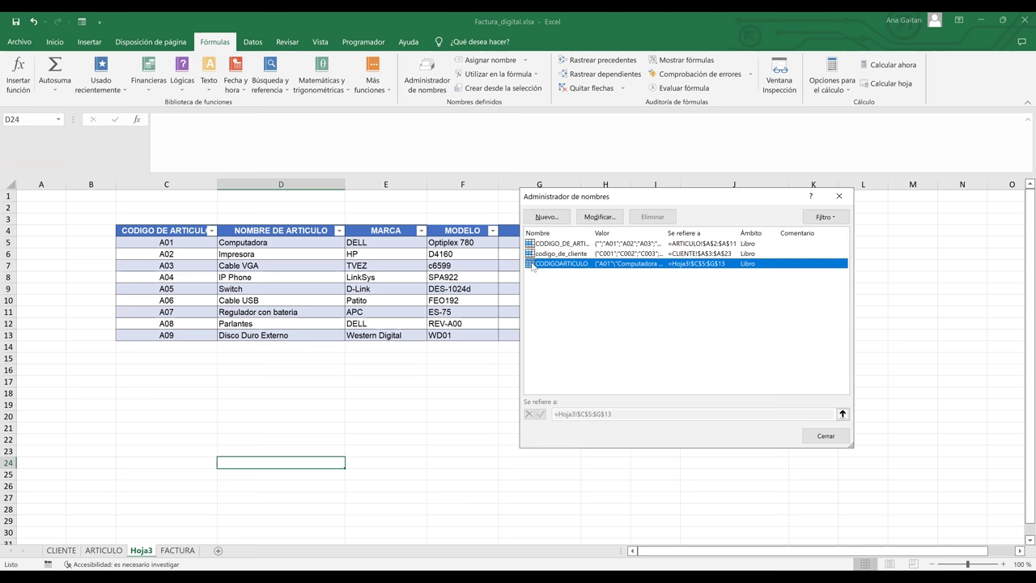
left_click(838, 198)
left_click_drag(203, 243, 191, 334)
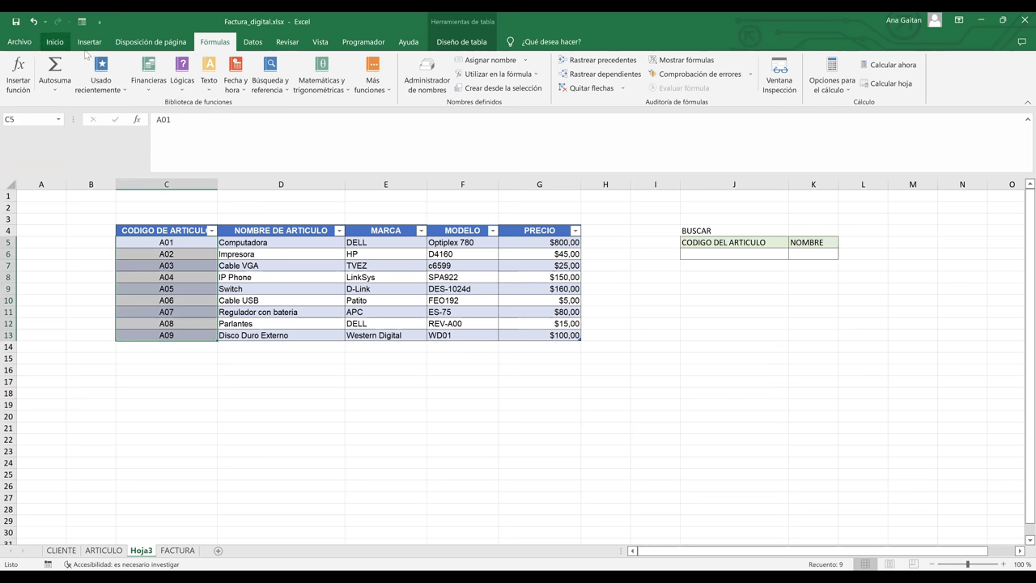
- Assign the name CODART to the selected code range C5:C13 with Asignar nombre
left_click(489, 60)
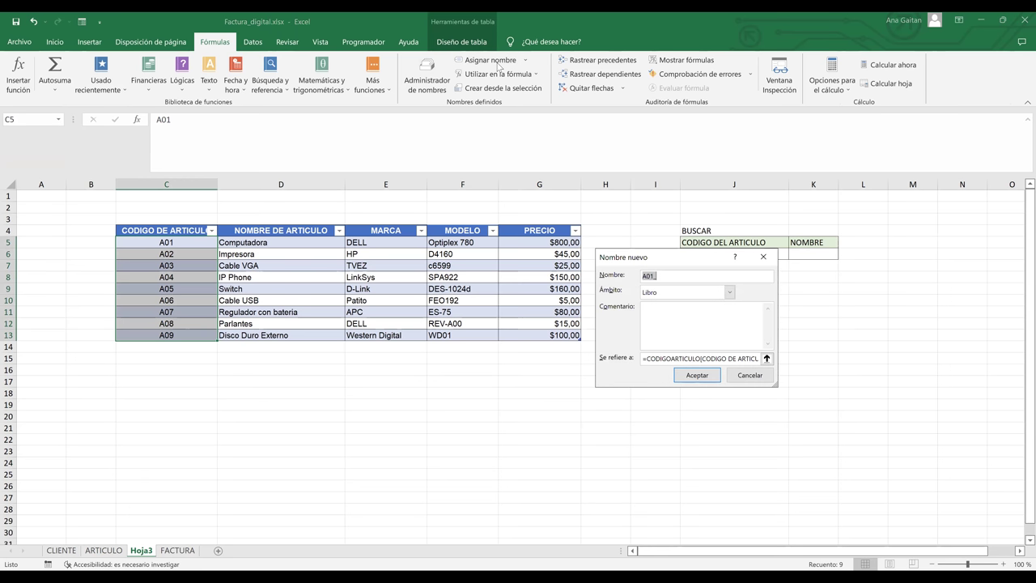
type("CO")
type("ART")
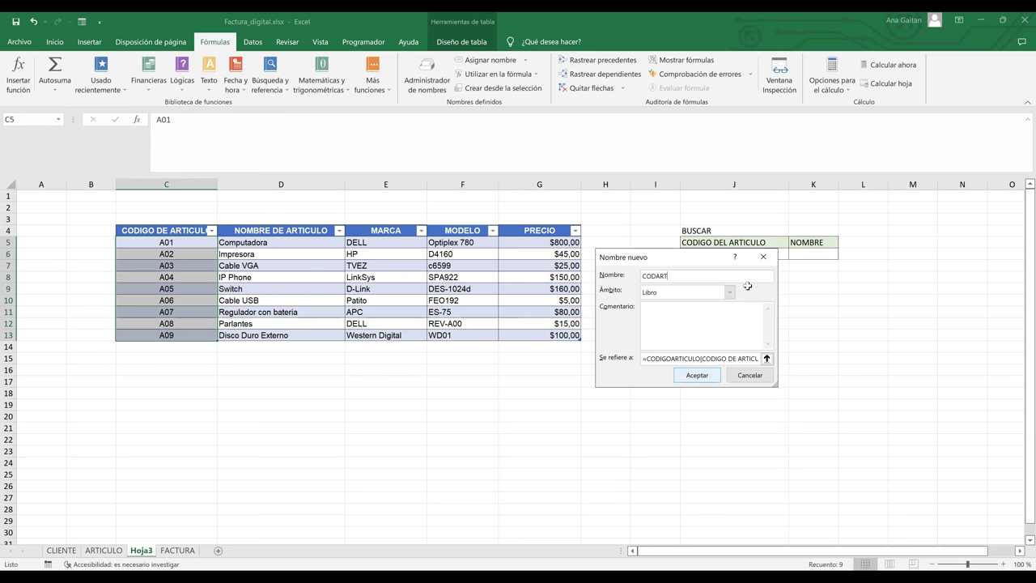
key("Return")
left_click(740, 255)
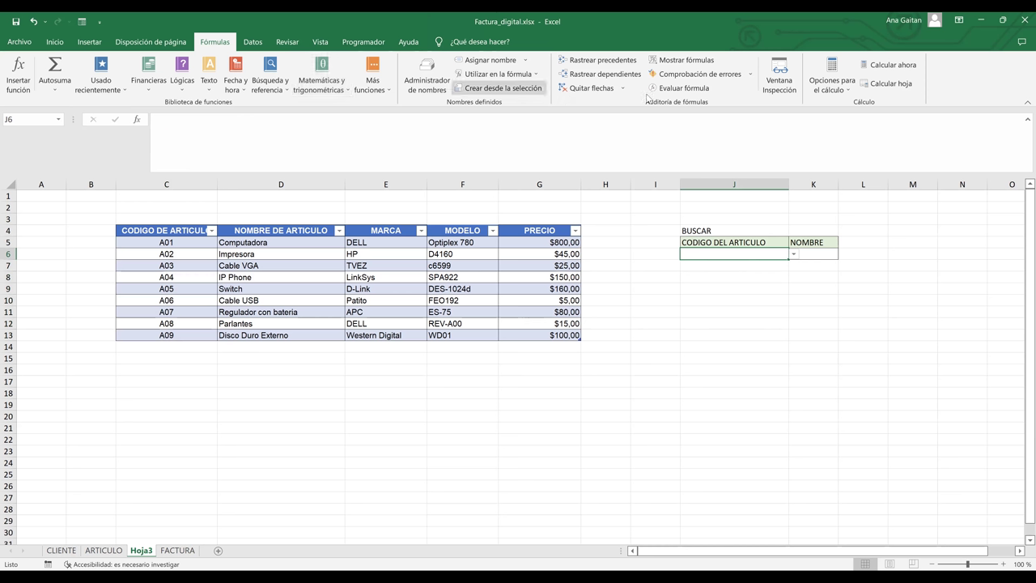
- Set J6's list validation source to =CODART and enter code A06 in J6
key("alt+a")
key("v")
key("v")
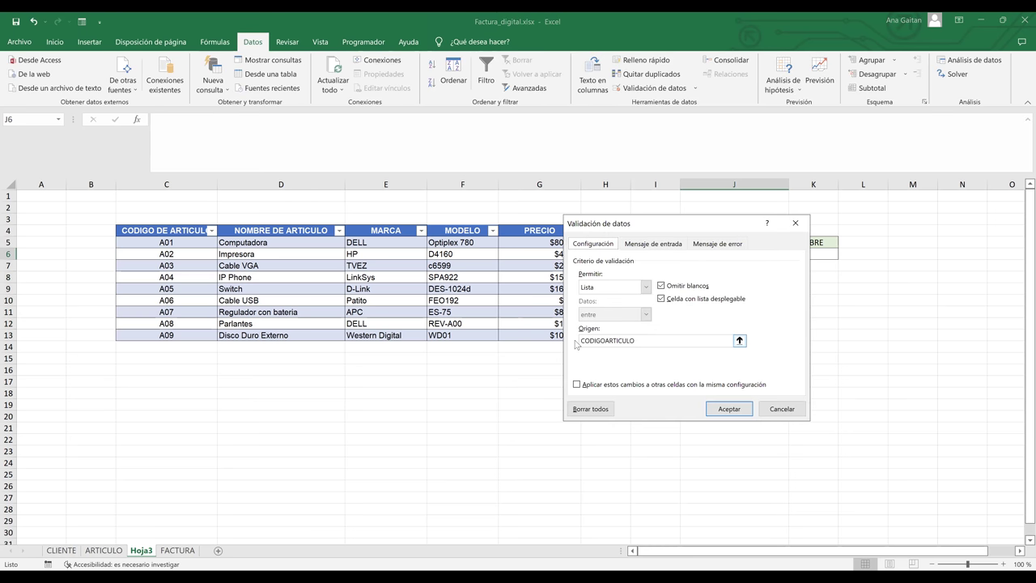
type("=")
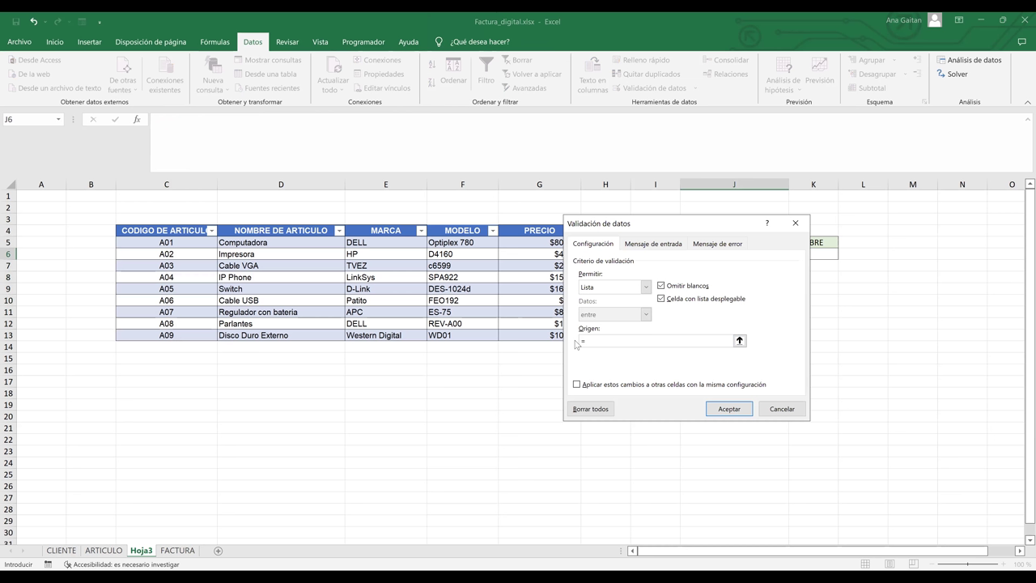
type("CODART")
left_click(723, 411)
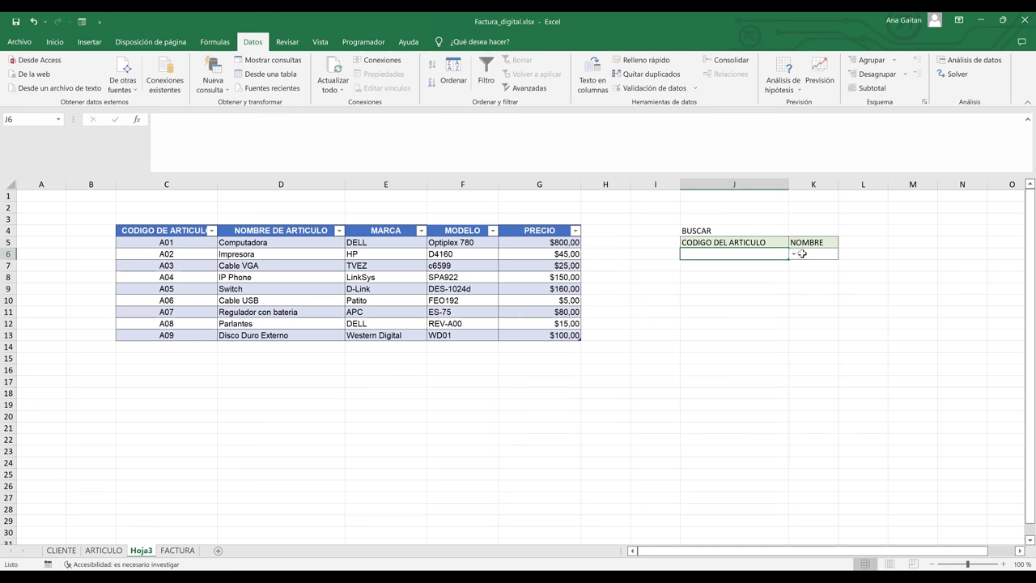
type("A06")
left_click(809, 255)
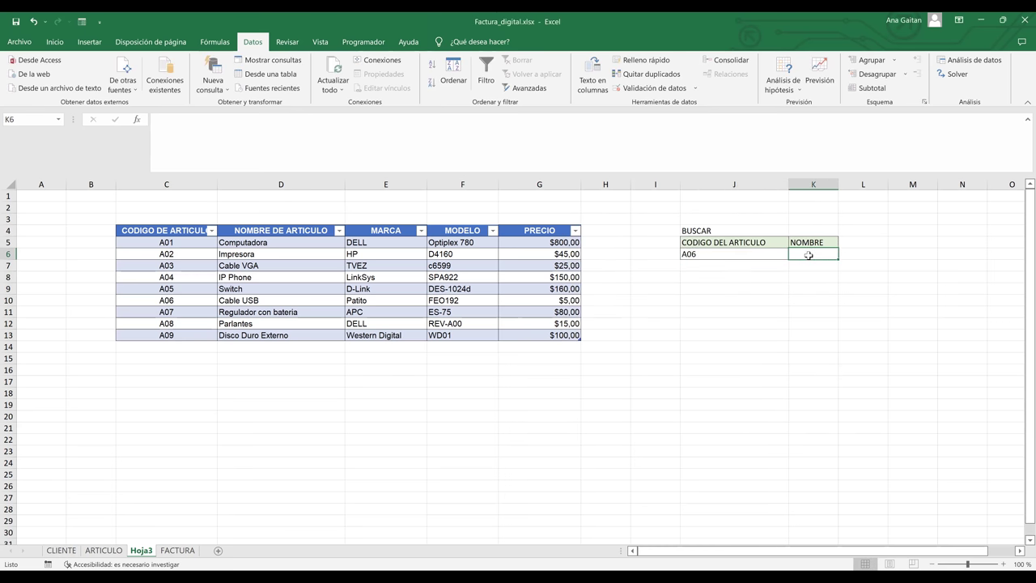
- Enter =BUSCARV(J6;BDARTICULO;2;FALSO) in K6, which shows #¿NOMBRE?
type("=")
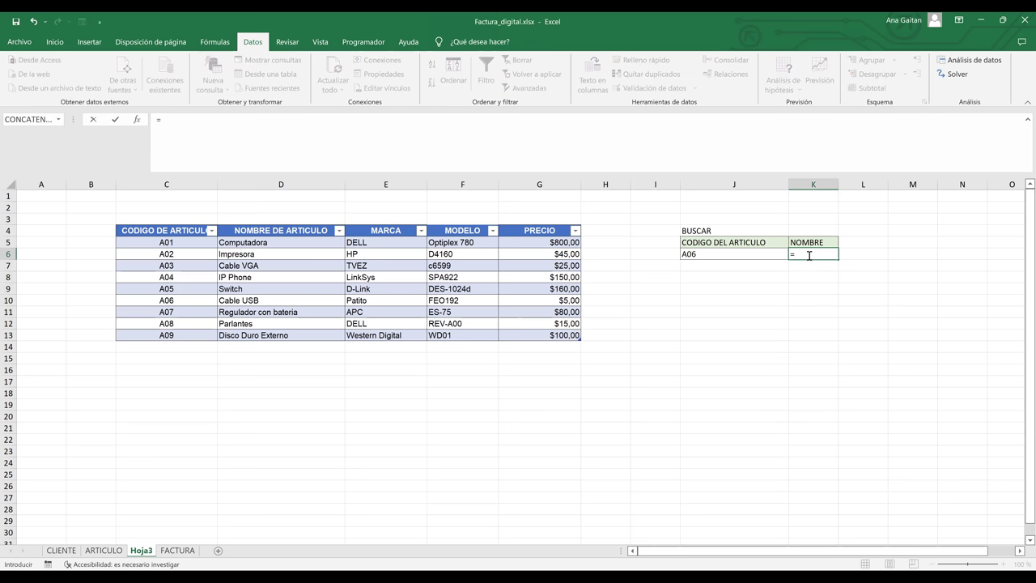
type("BUS")
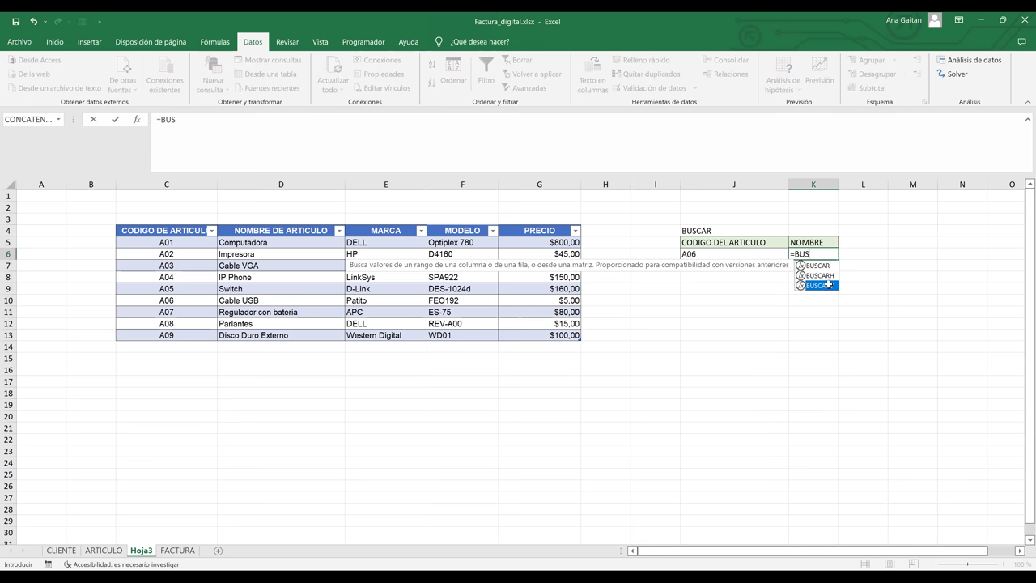
key("Tab")
left_click(713, 255)
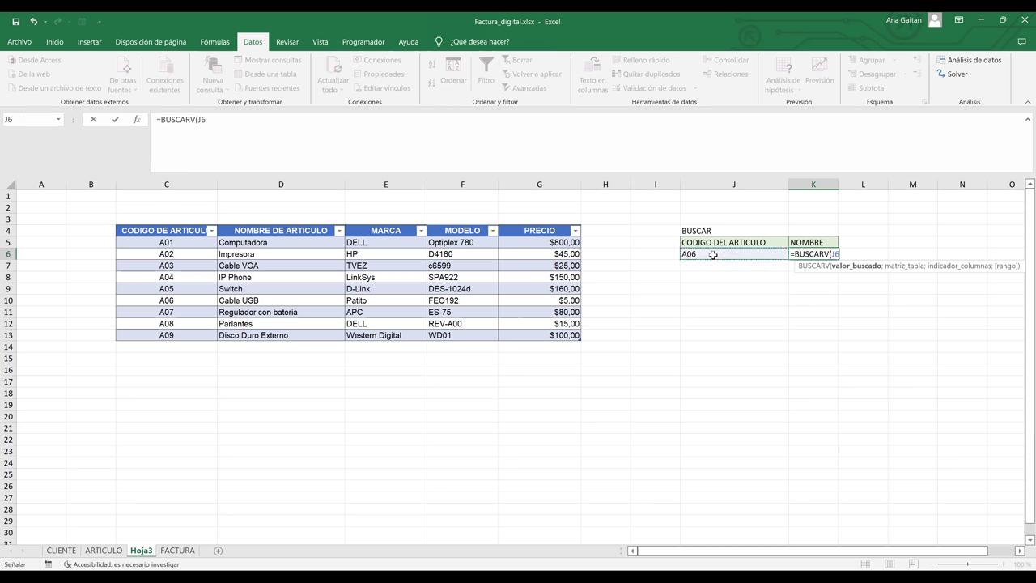
type(";")
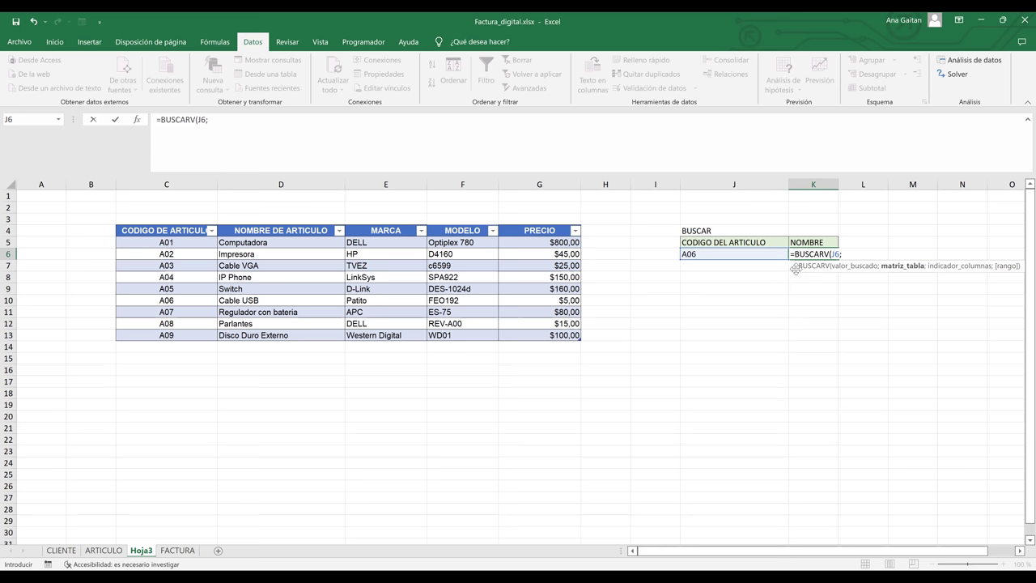
type("BD")
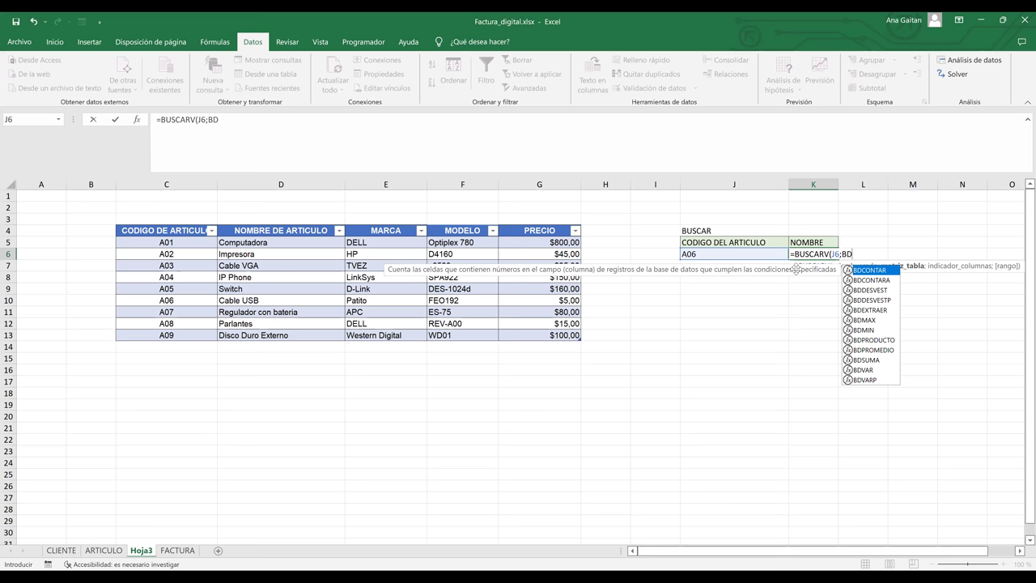
type("ARTUC")
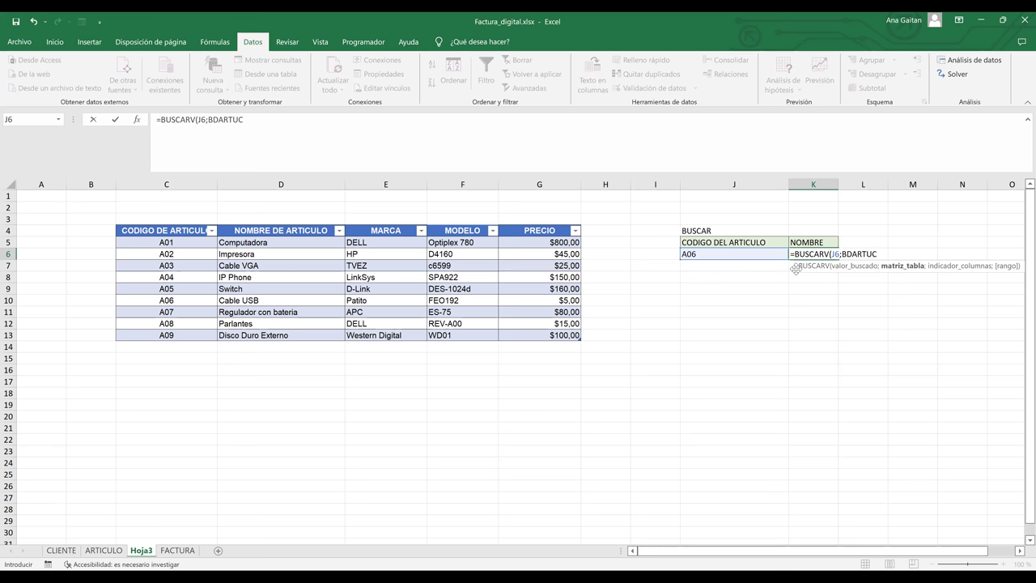
key("BackSpace")
key("BackSpace")
type("ICULO;")
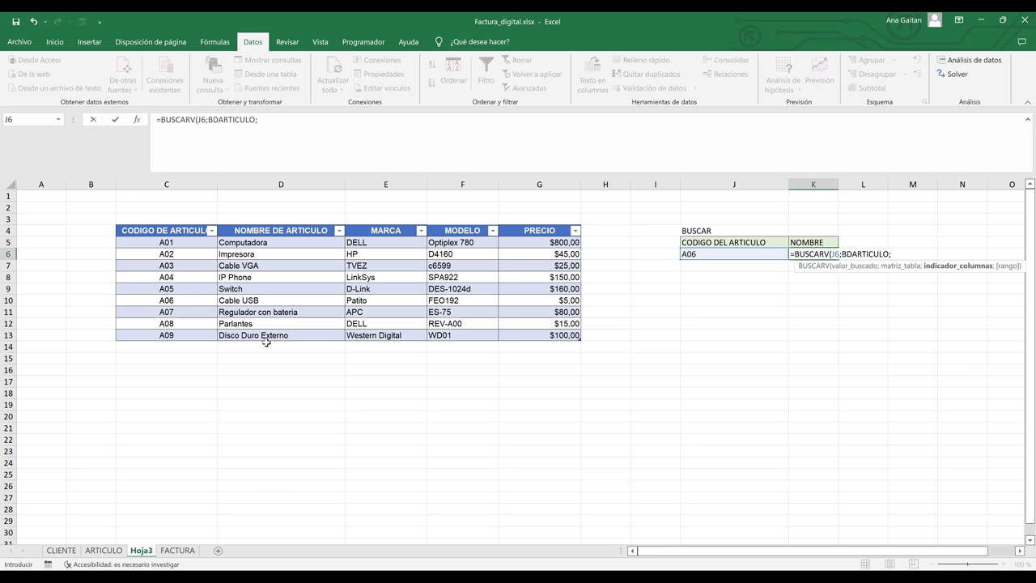
type("2;")
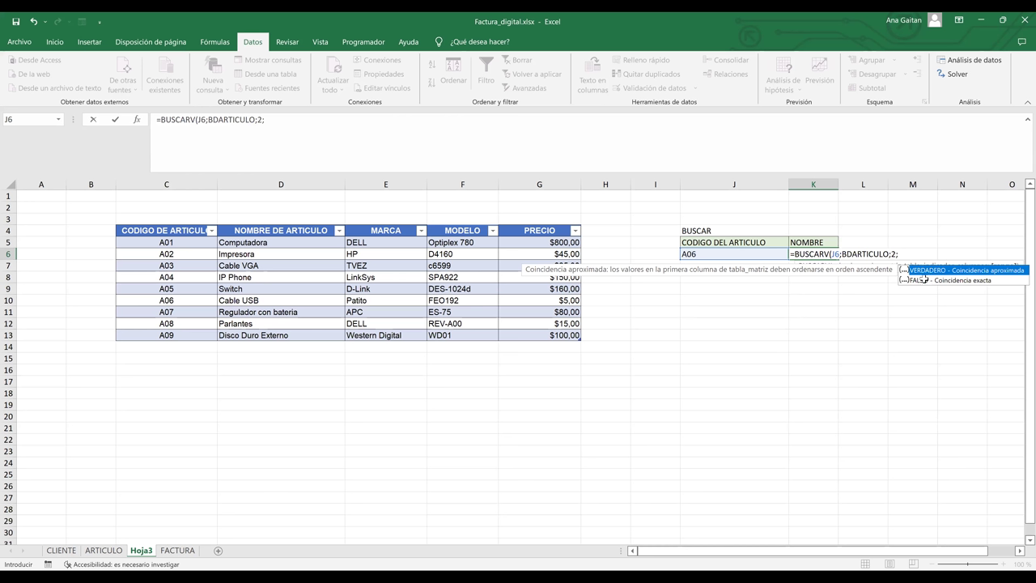
key("Return")
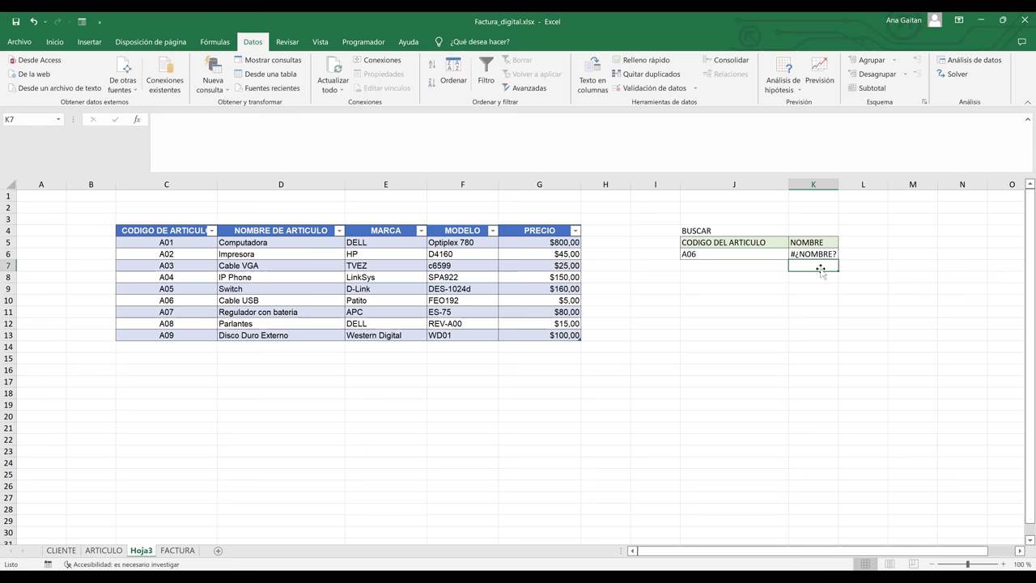
key("Up")
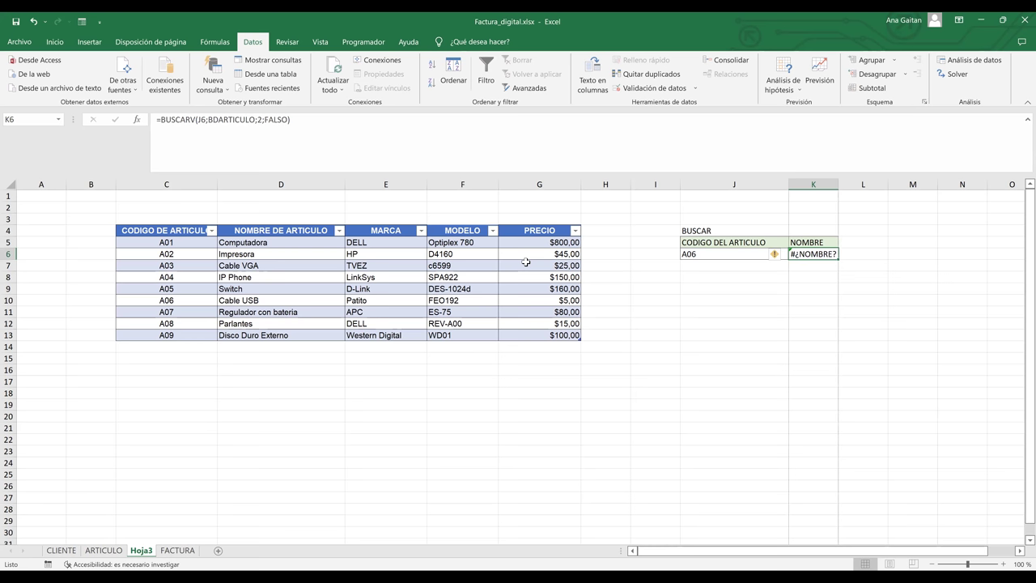
- Check the article table's name on the Diseño de tabla tab
left_click(327, 275)
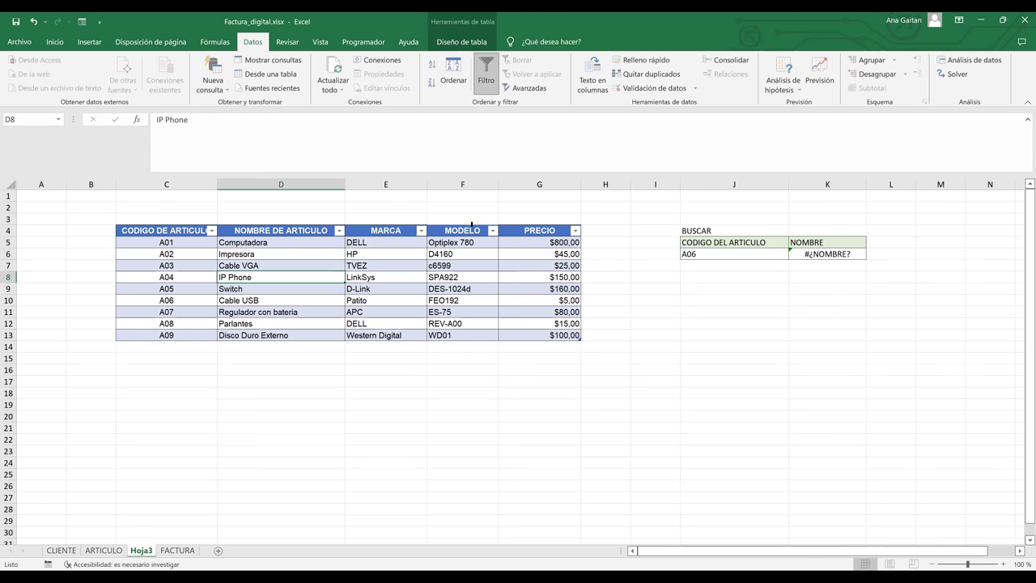
left_click(413, 285)
left_click(171, 229)
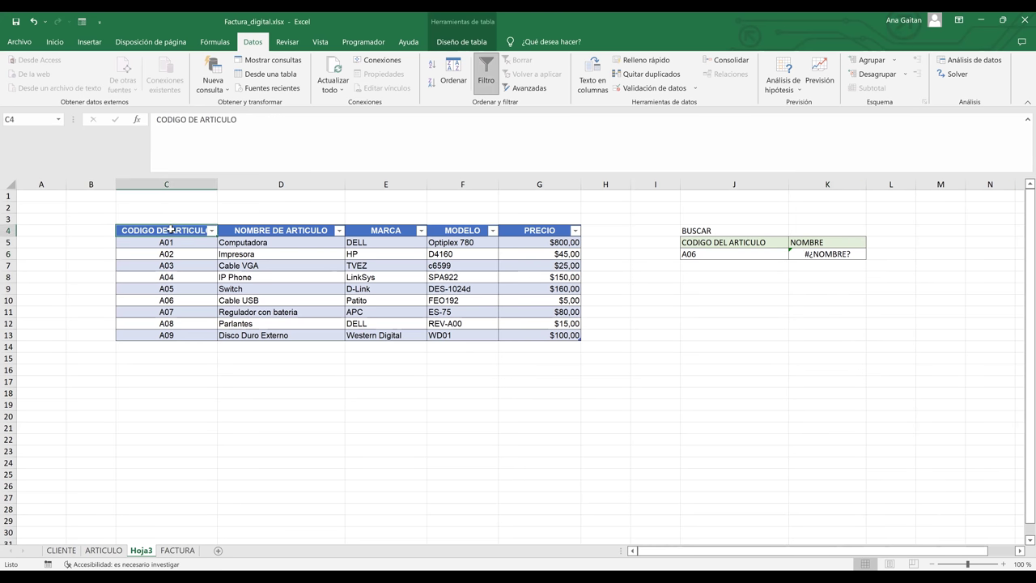
left_click(468, 43)
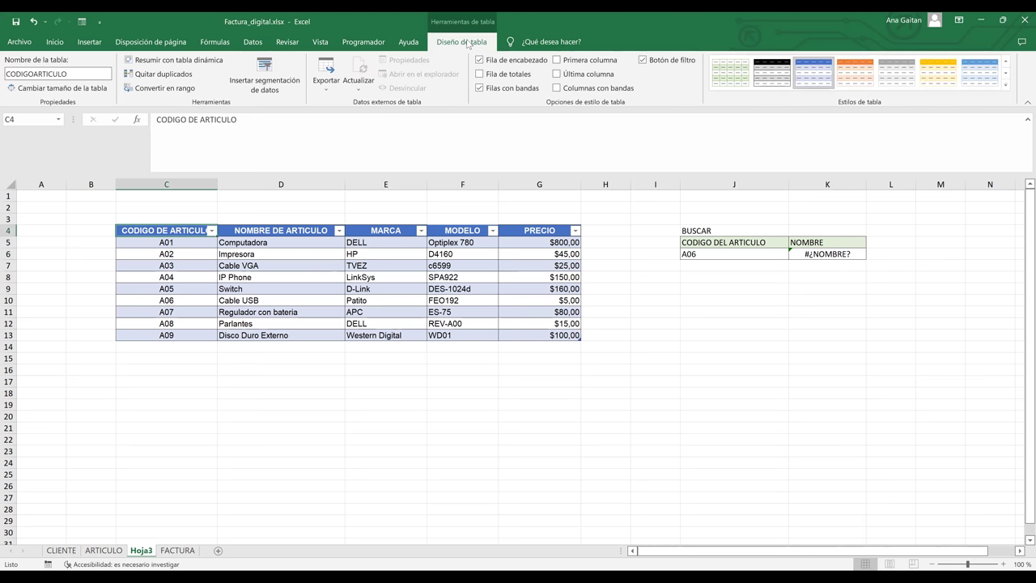
- Change K6's table reference to CODIGO_DE_ARTICULO, which produces a #¡REF! error
left_click(845, 255)
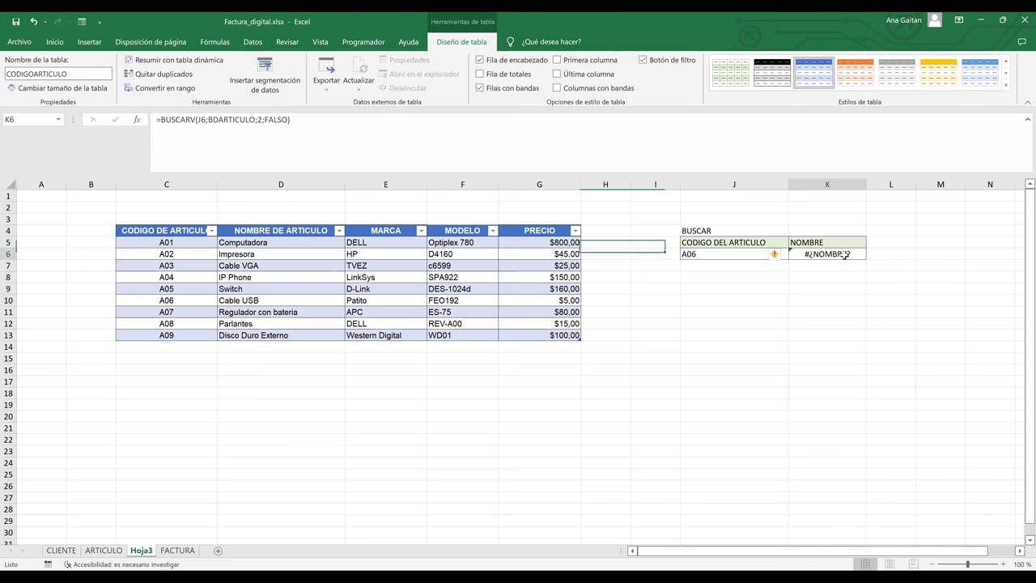
double_click(866, 256)
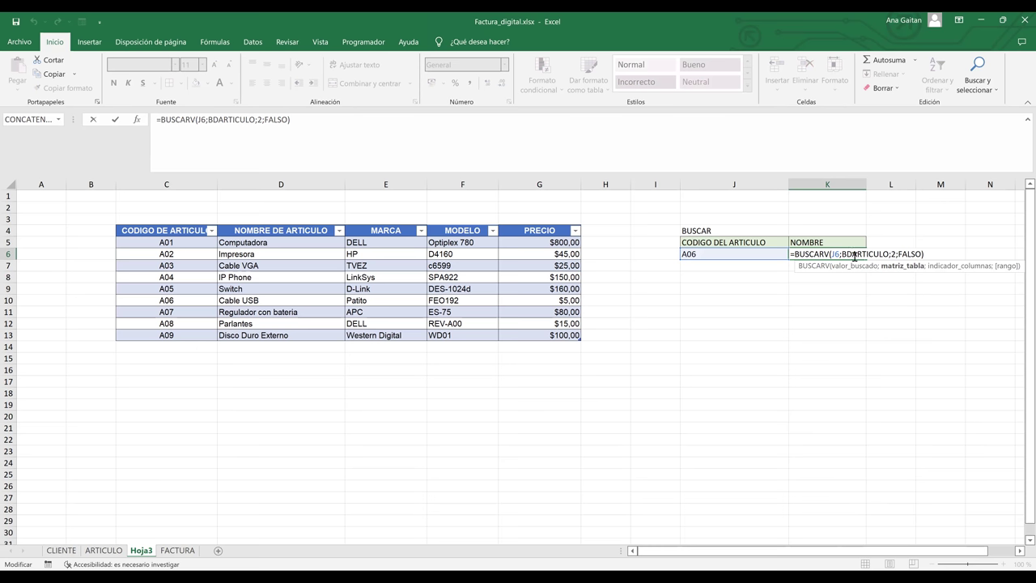
left_click(855, 256)
key("BackSpace")
key("BackSpace")
type("CODIGO")
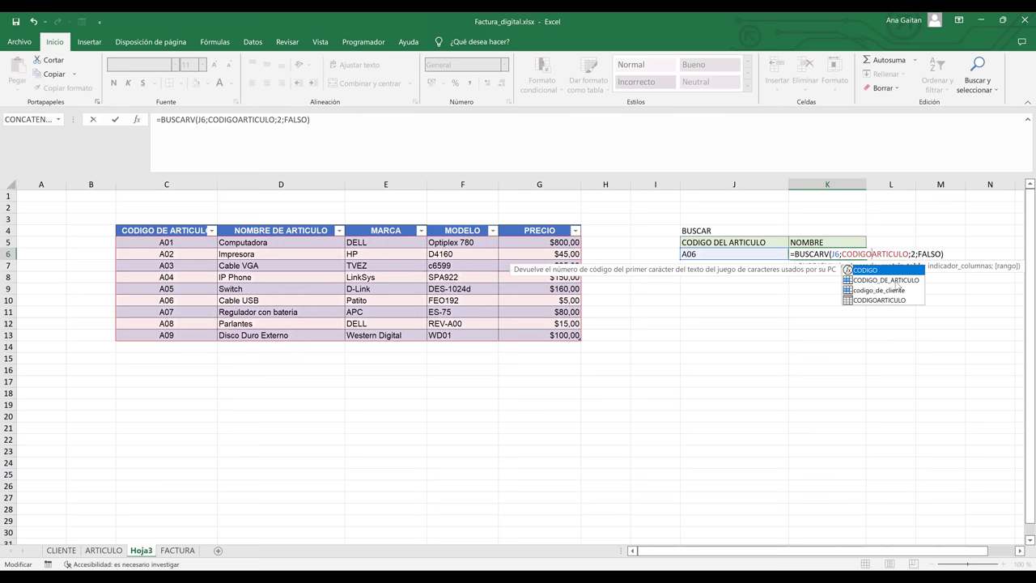
double_click(894, 281)
key("Delete")
key("Delete")
key("Delete")
key("Delete")
key("Delete")
key("Delete")
key("Delete")
key("Delete")
key("Delete")
key("Delete")
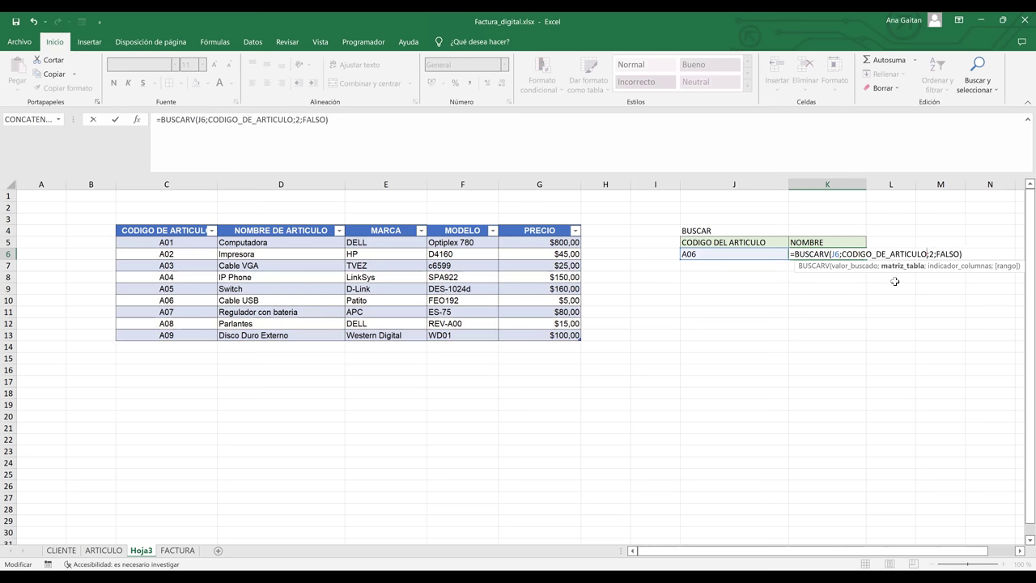
key("Return")
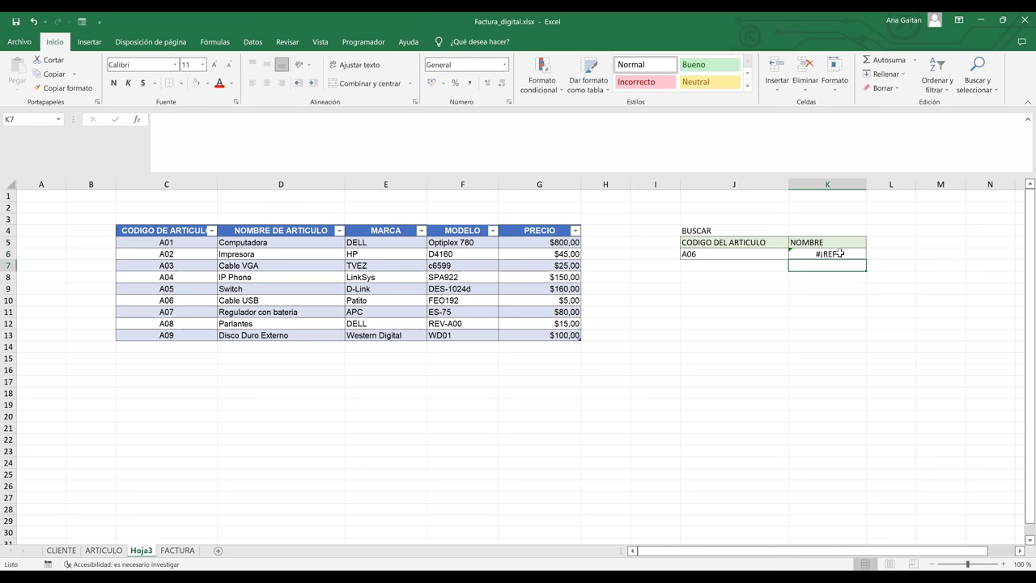
left_click(844, 257)
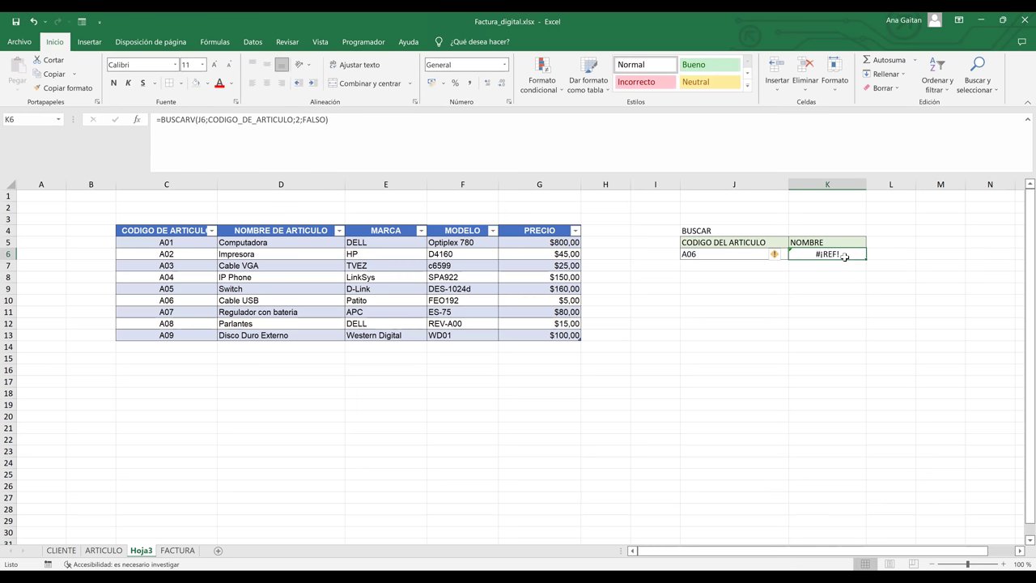
- Reconfirm the table name and correct K6 to =BUSCARV(J6;CODIGOARTICULO;2;FALSO), returning Cable USB
left_click(460, 300)
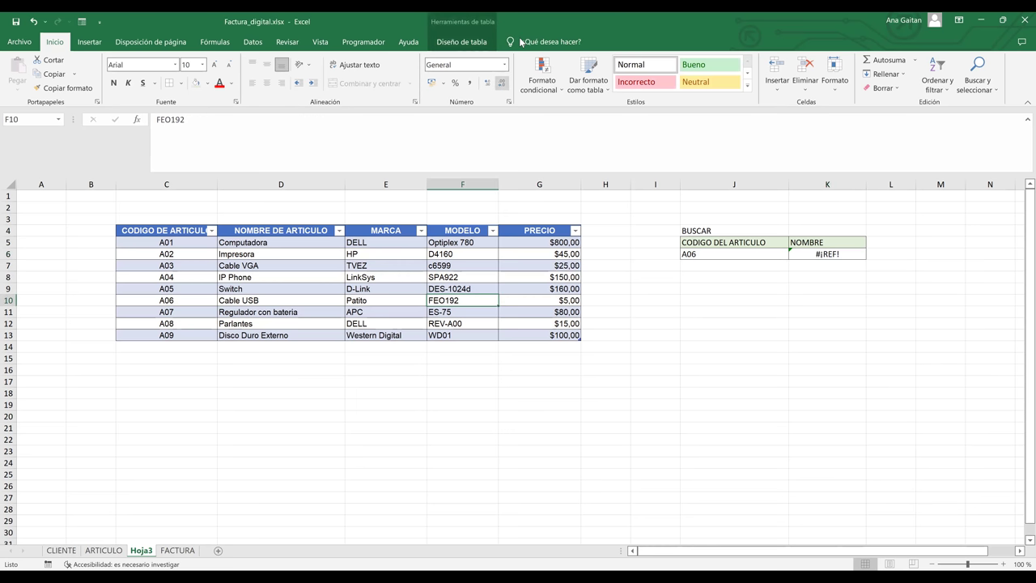
left_click(463, 42)
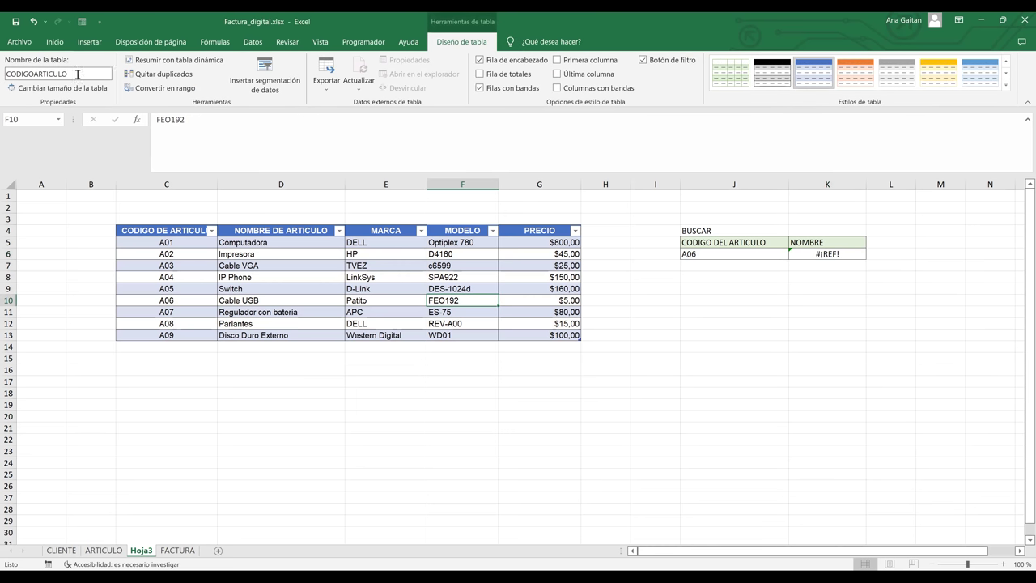
left_click(78, 73)
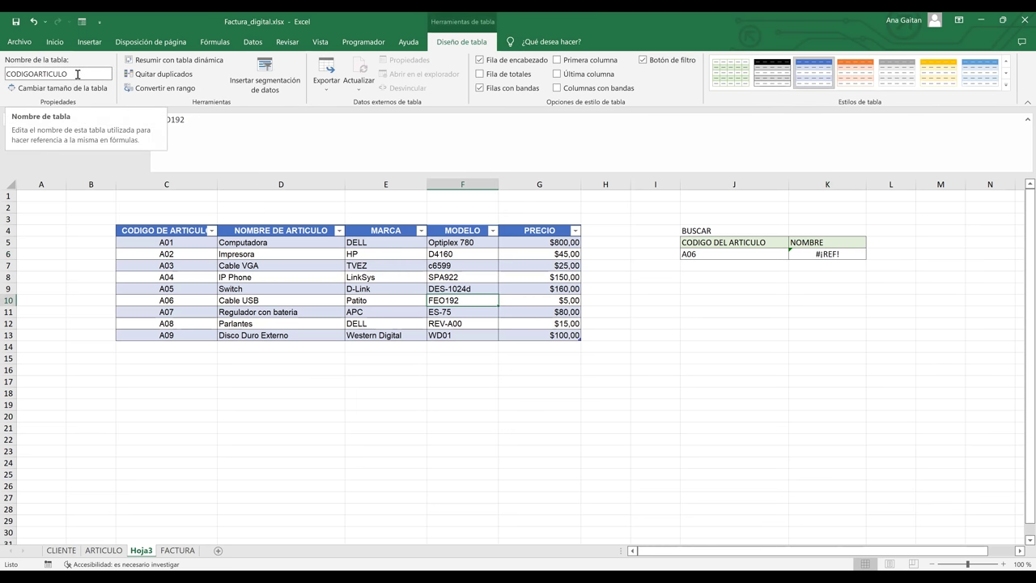
left_click(557, 303)
left_click(812, 251)
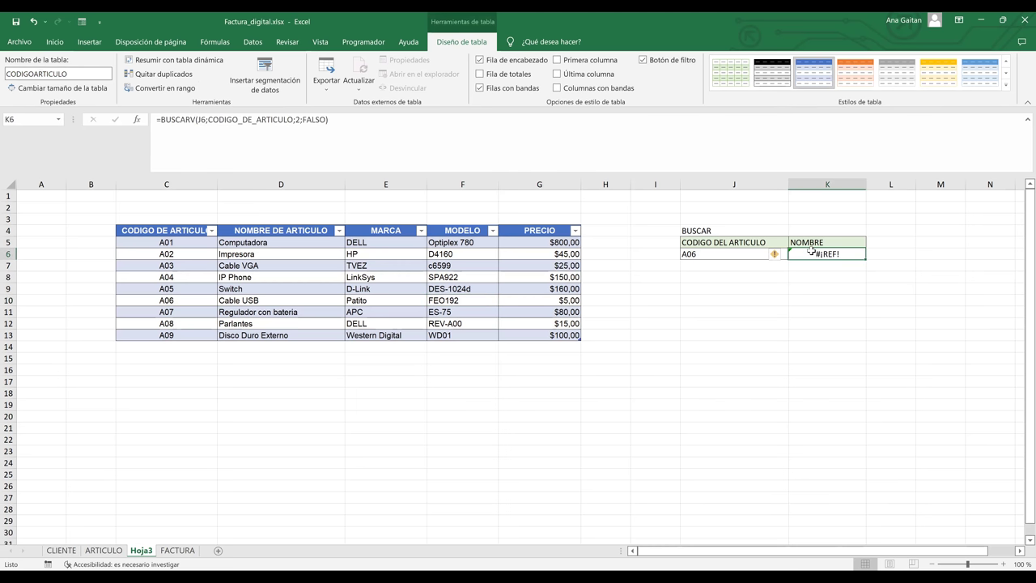
key("F2")
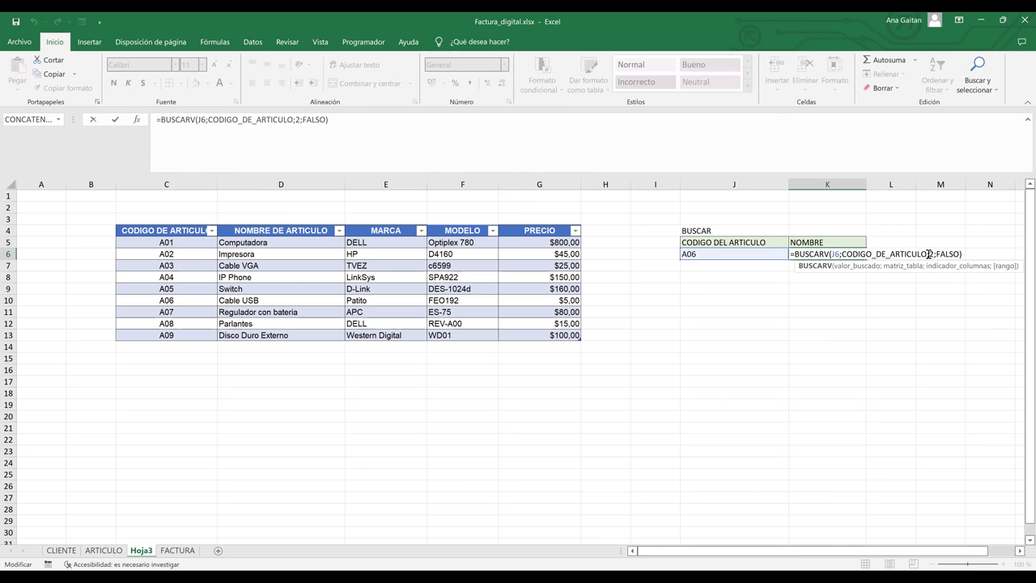
left_click(928, 255)
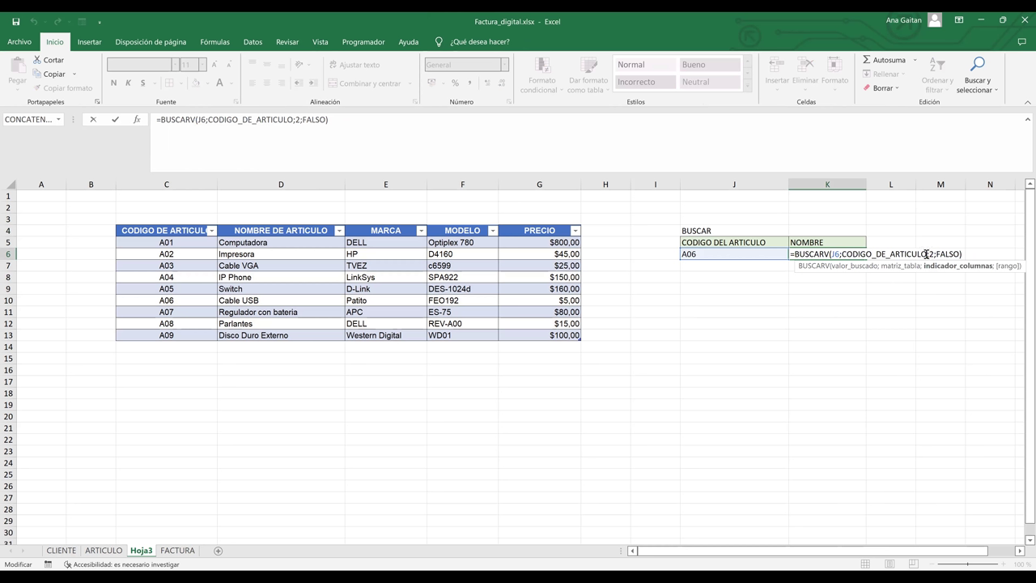
key("BackSpace")
key("BackSpace")
key("BackSpace")
key("BackSpace")
key("BackSpace")
key("BackSpace")
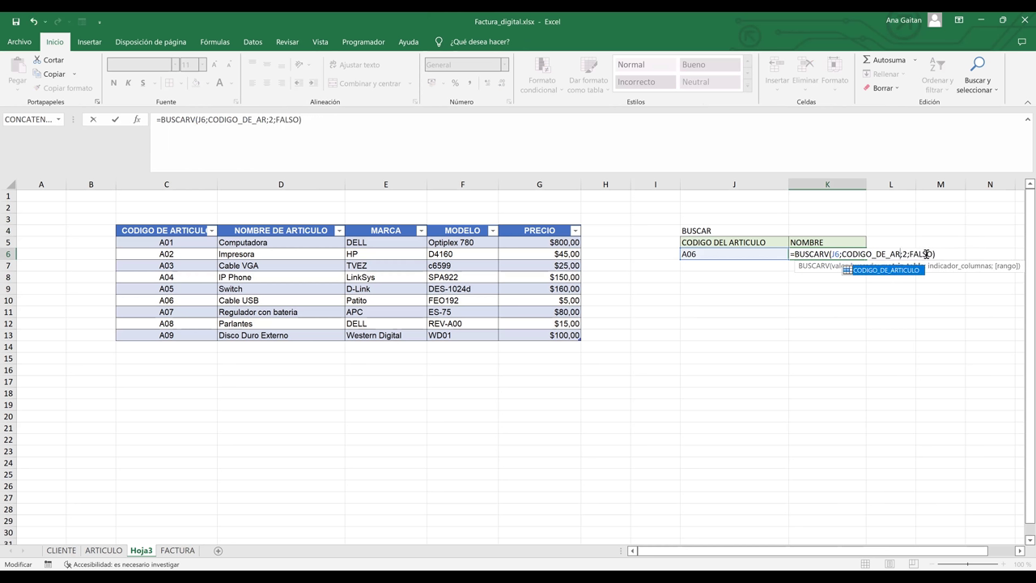
key("BackSpace")
key("BackSpace")
key("BackSpace")
key("BackSpace")
key("BackSpace")
key("BackSpace")
type("ARTICULO")
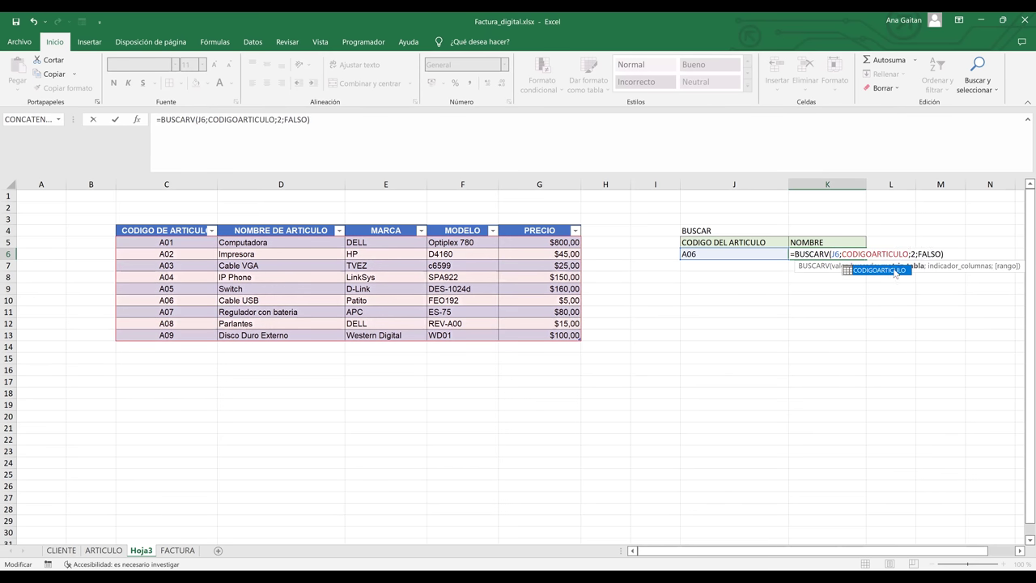
key("Return")
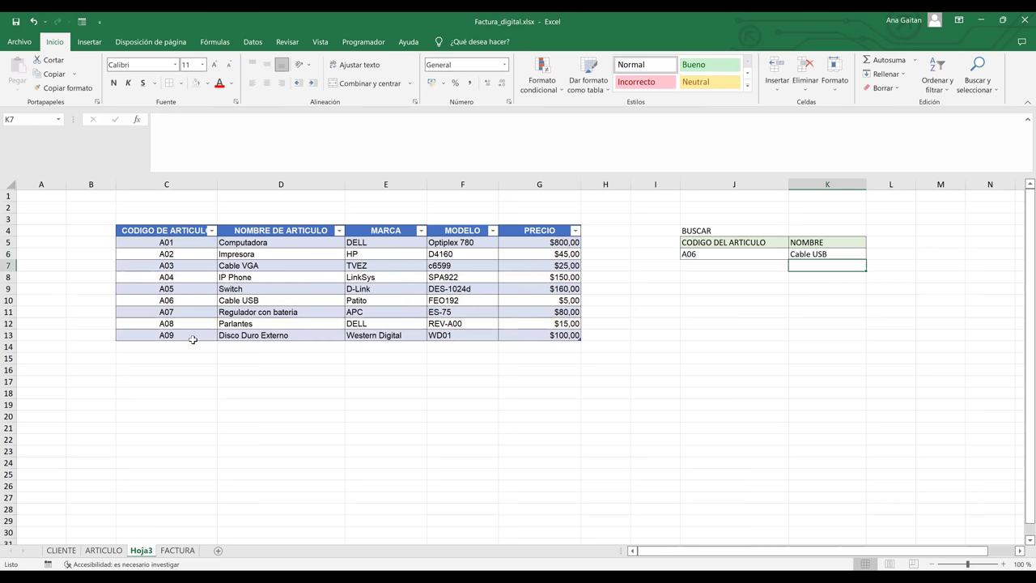
- Add article A10 named HOLA in C14 and D14 below the table
left_click(244, 302)
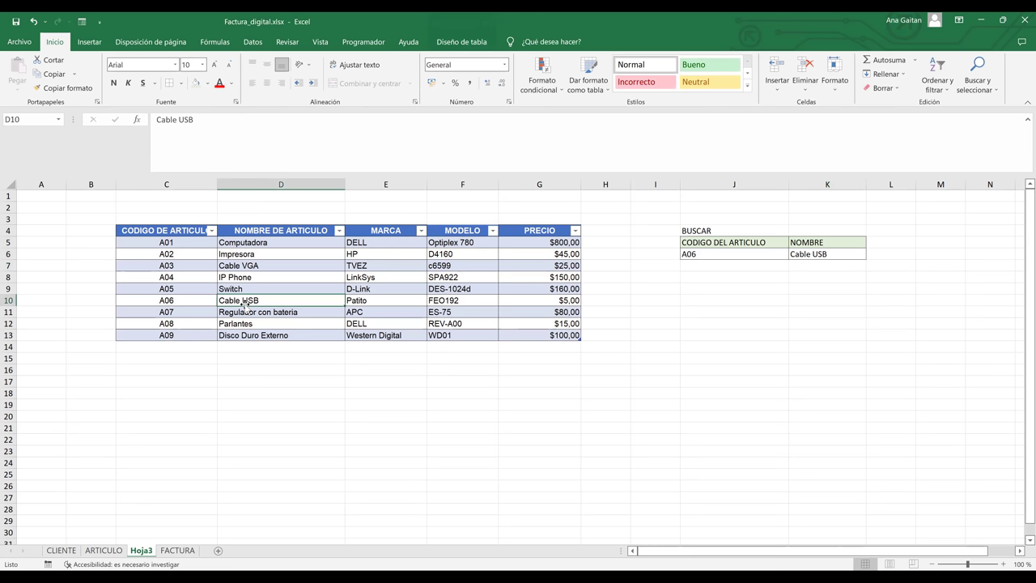
left_click(747, 257)
left_click(177, 345)
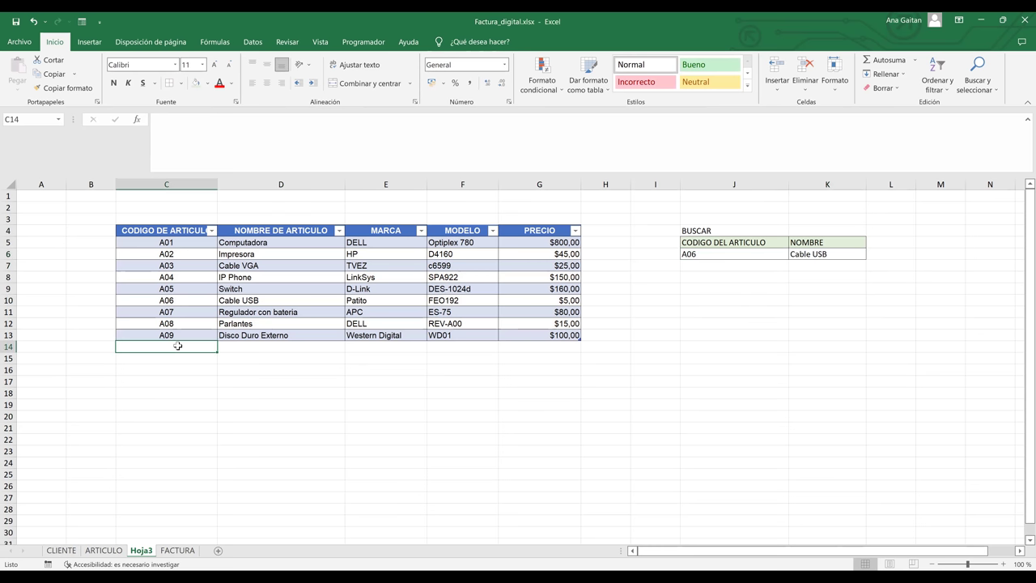
type("A")
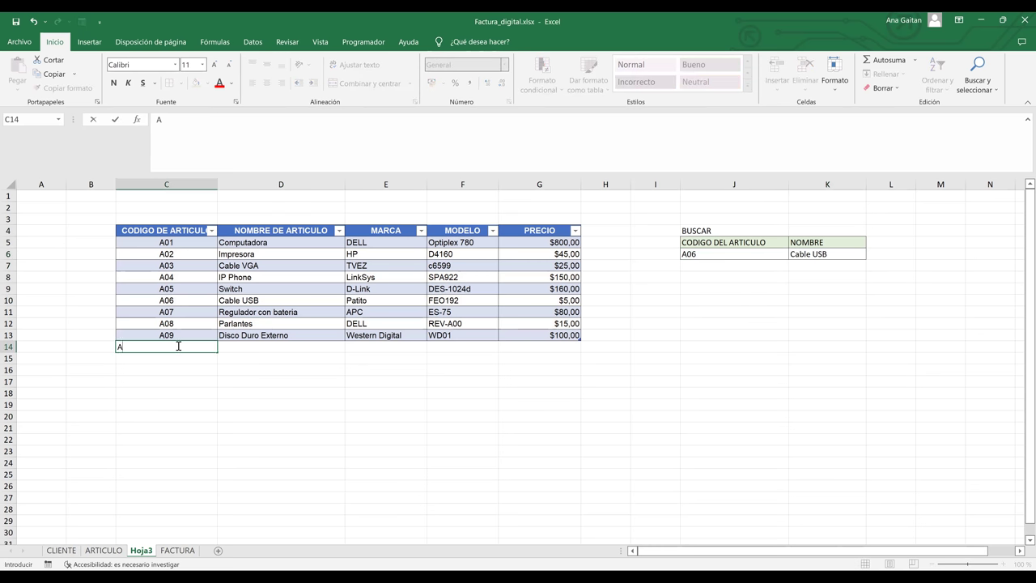
type("0")
key("BackSpace")
type("10")
key("Return")
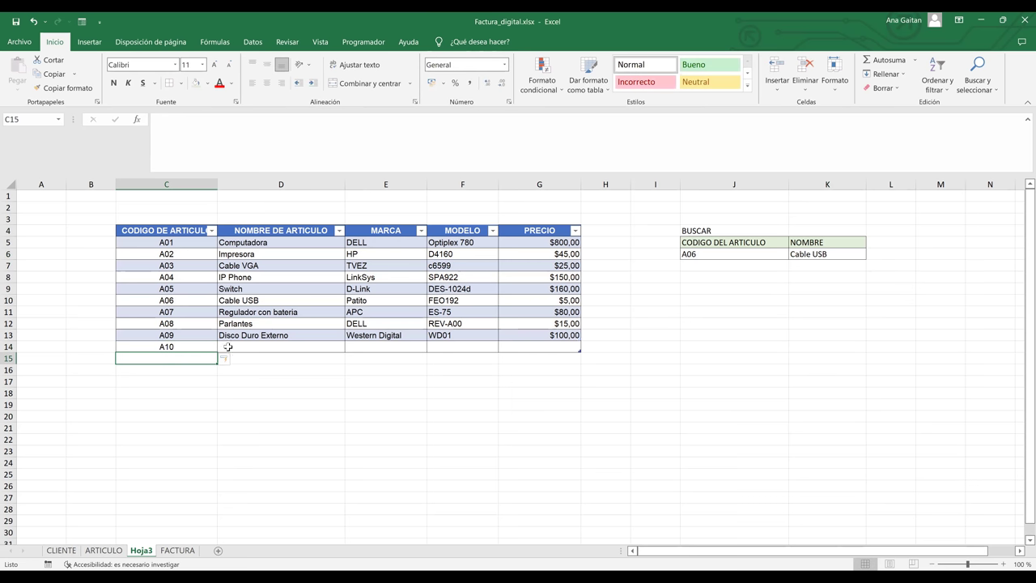
left_click(228, 346)
type("HOLA")
key("Return")
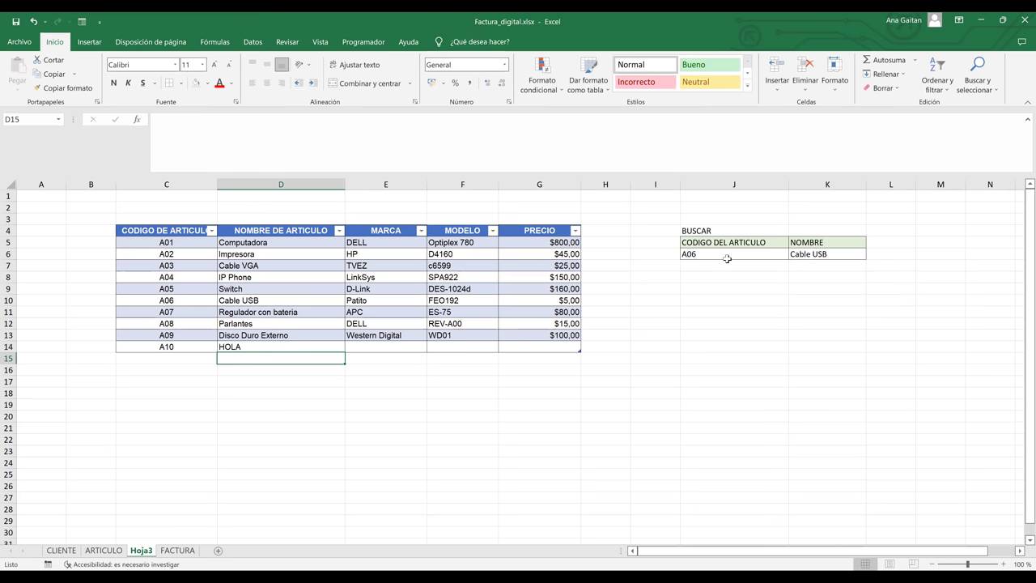
- Choose A10 from J6's dropdown so K6 shows HOLA, then move to the FACTURA sheet
left_click(727, 258)
left_click(794, 254)
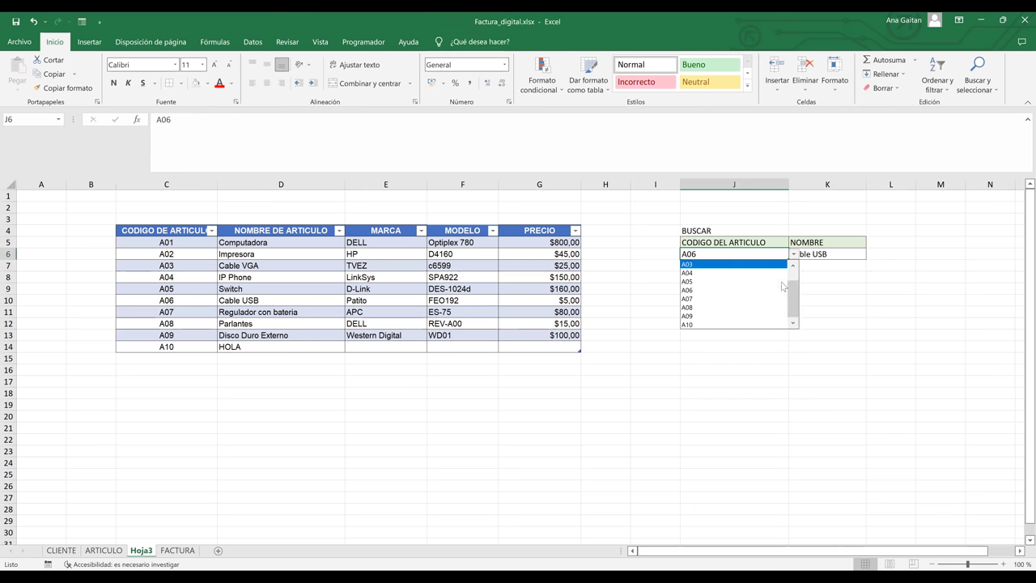
scroll(783, 286, "down", 2)
left_click(700, 328)
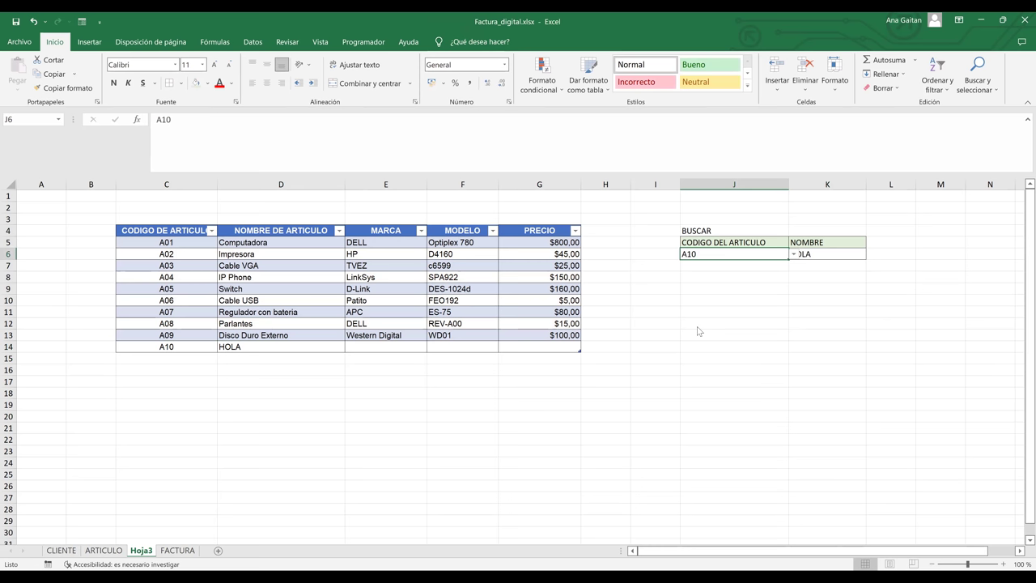
left_click(703, 274)
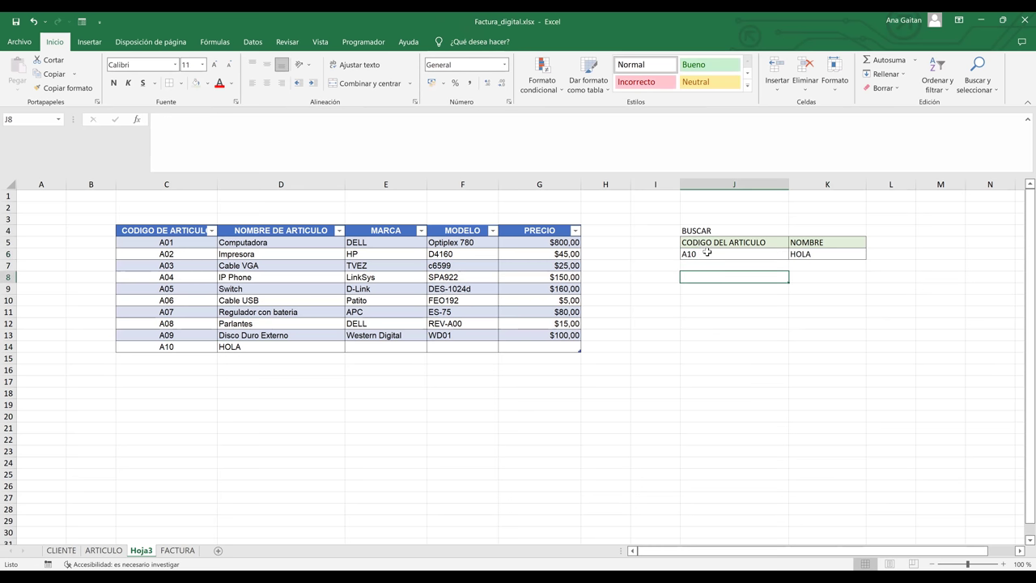
left_click(162, 345)
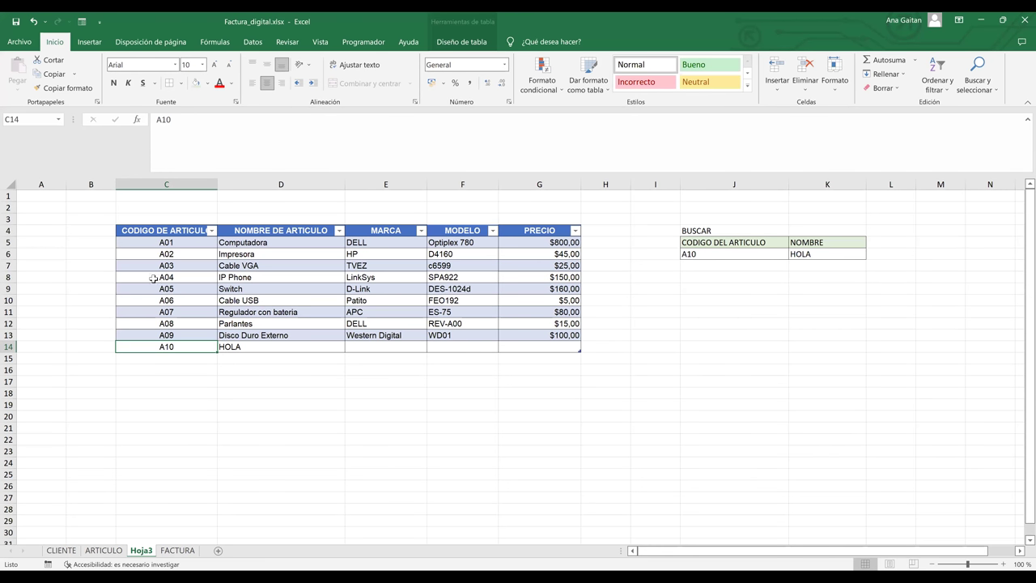
left_click_drag(159, 241, 179, 346)
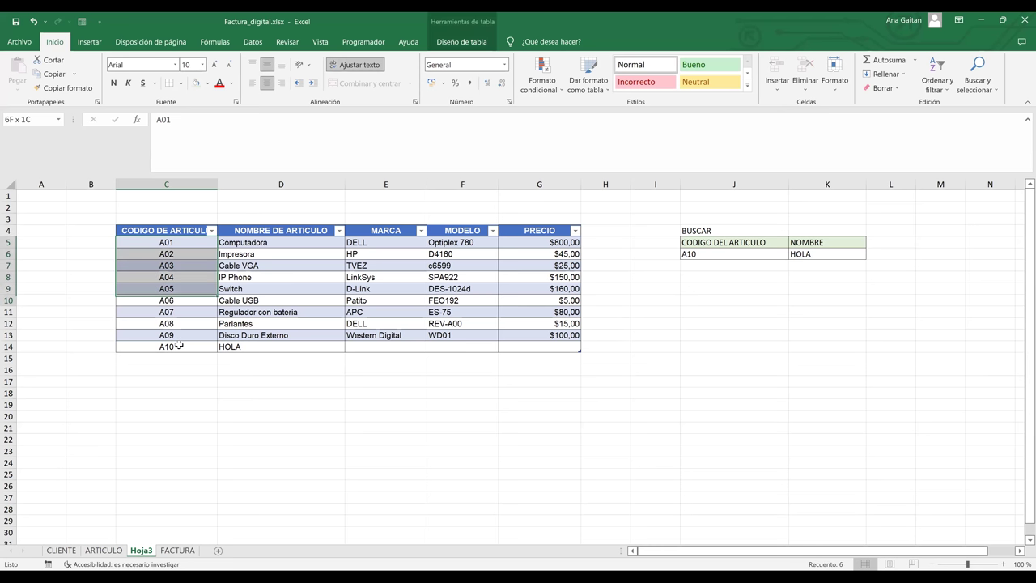
left_click(682, 286)
left_click(766, 254)
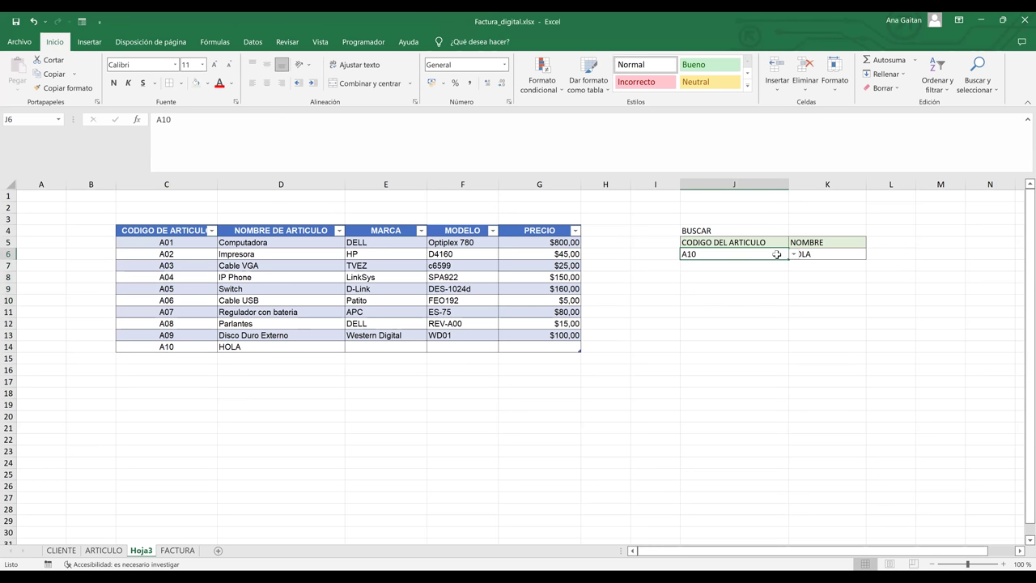
left_click(794, 254)
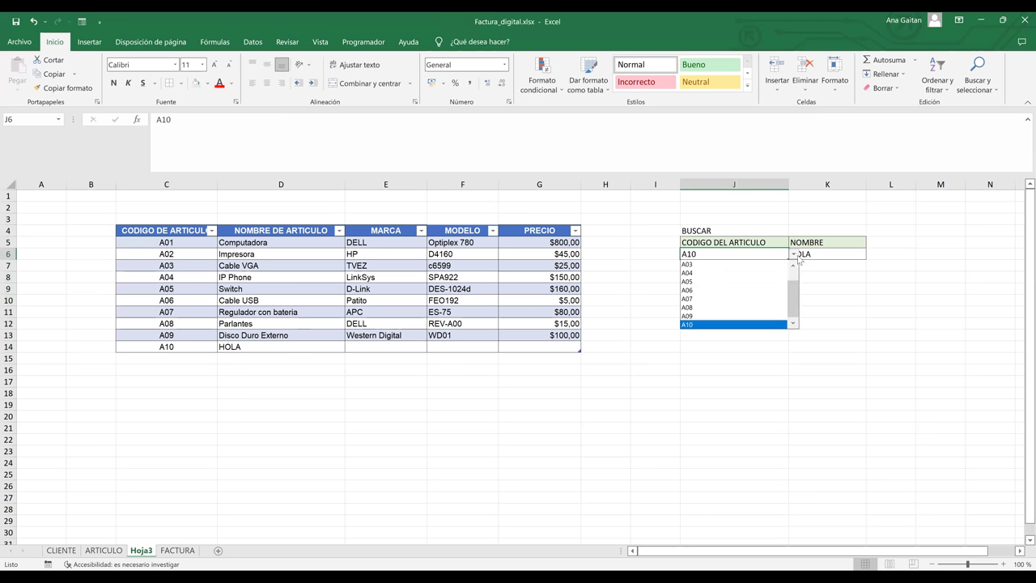
left_click(713, 324)
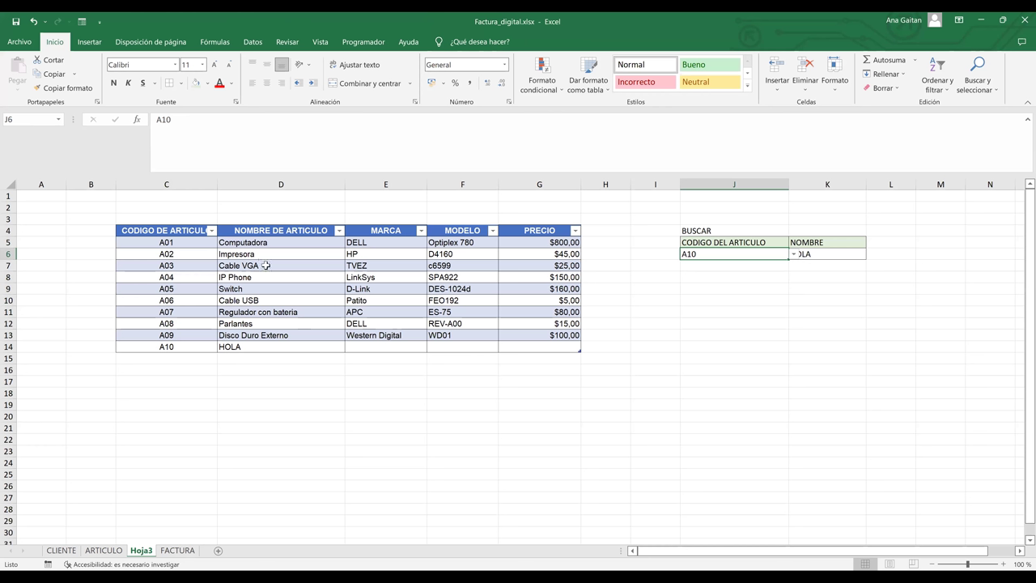
key("ctrl+Page_Down")
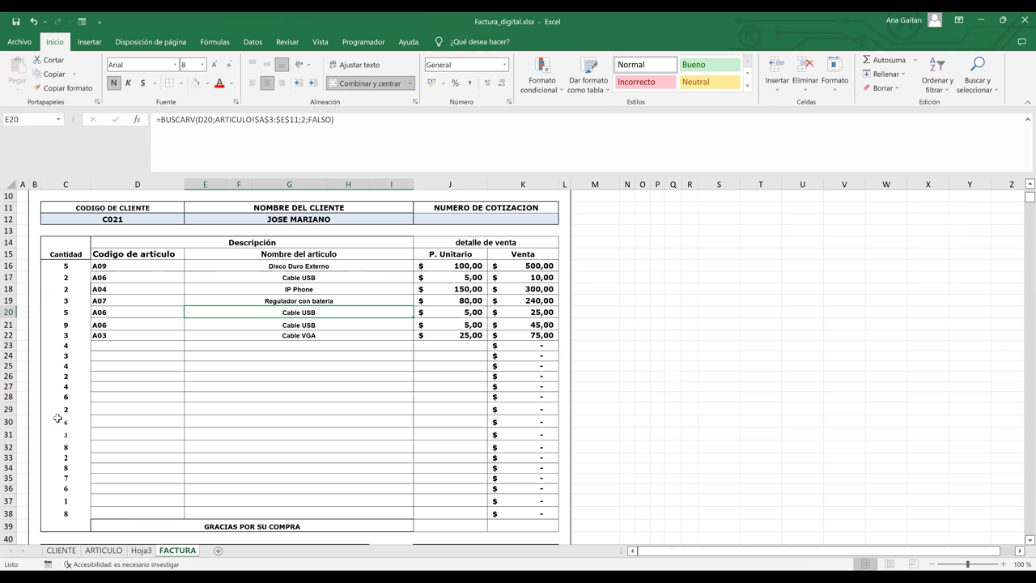
- Browse the CLIENTE and FACTURA sheets, viewing C12's client code list, then return to Hoja3
key("ctrl+Page_Up")
key("ctrl+Page_Up")
key("ctrl+Page_Up")
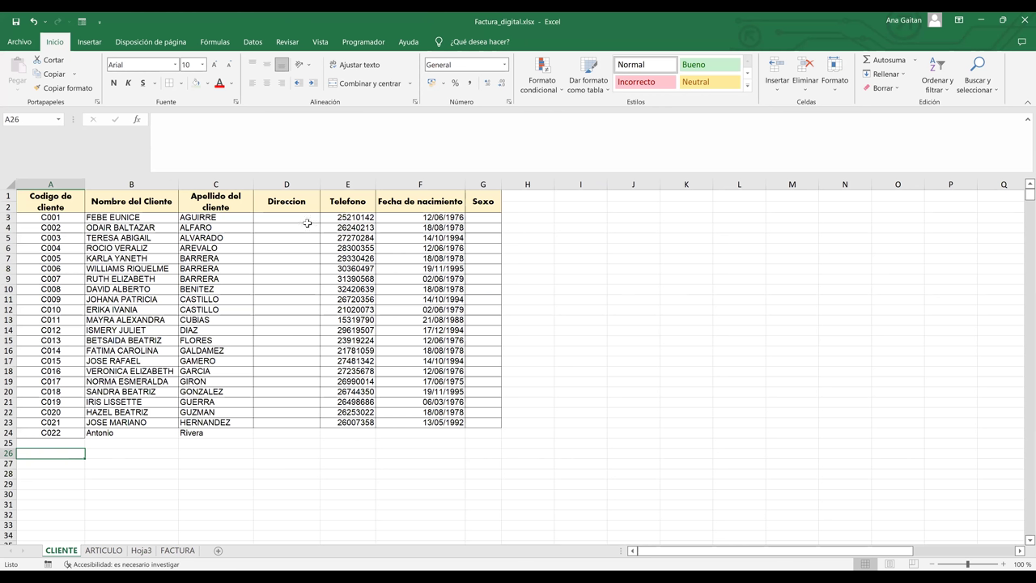
key("ctrl+Page_Down")
key("ctrl+Page_Down")
key("ctrl+Page_Down")
left_click(177, 220)
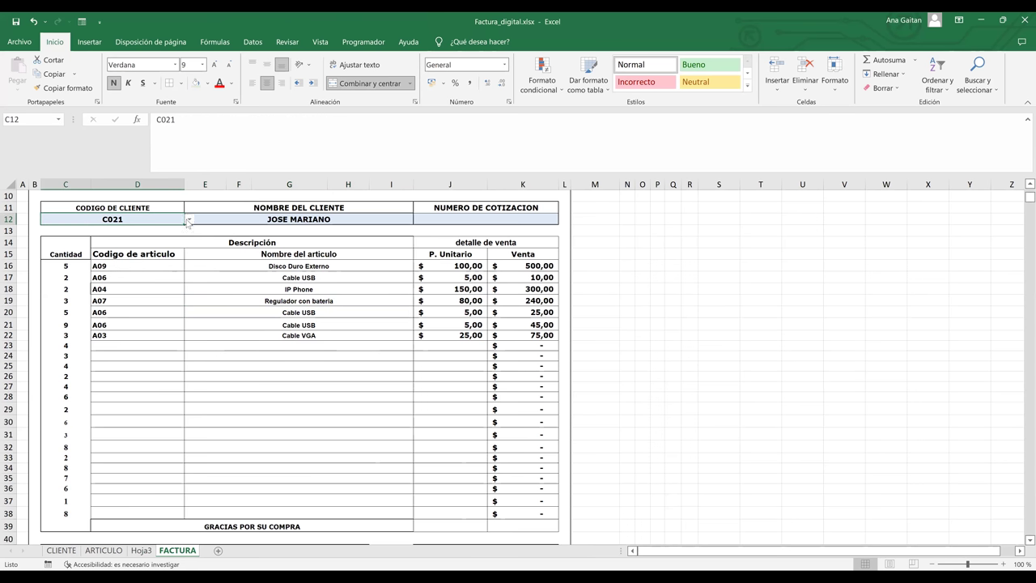
key("alt+Down")
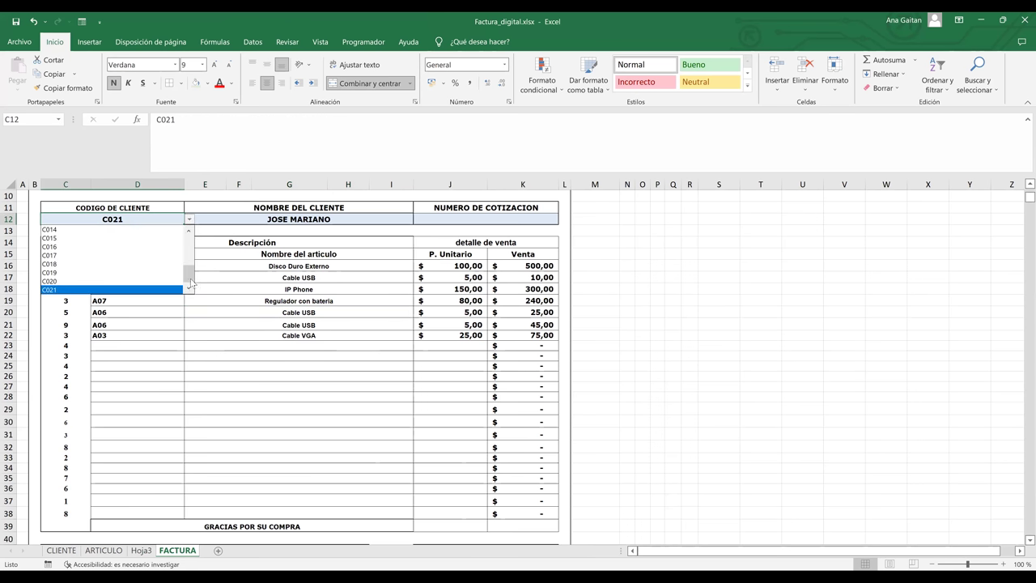
key("Escape")
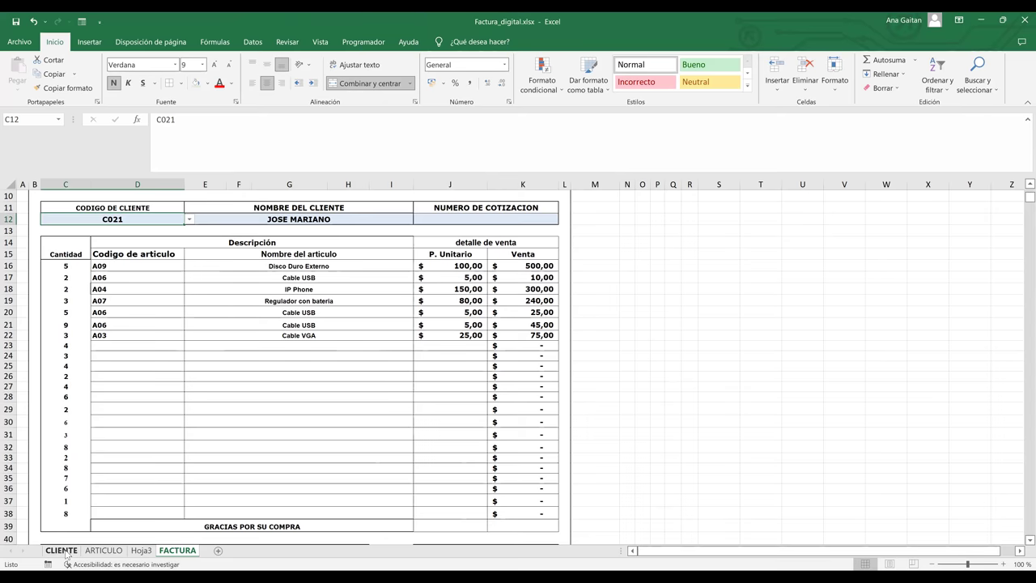
left_click(68, 552)
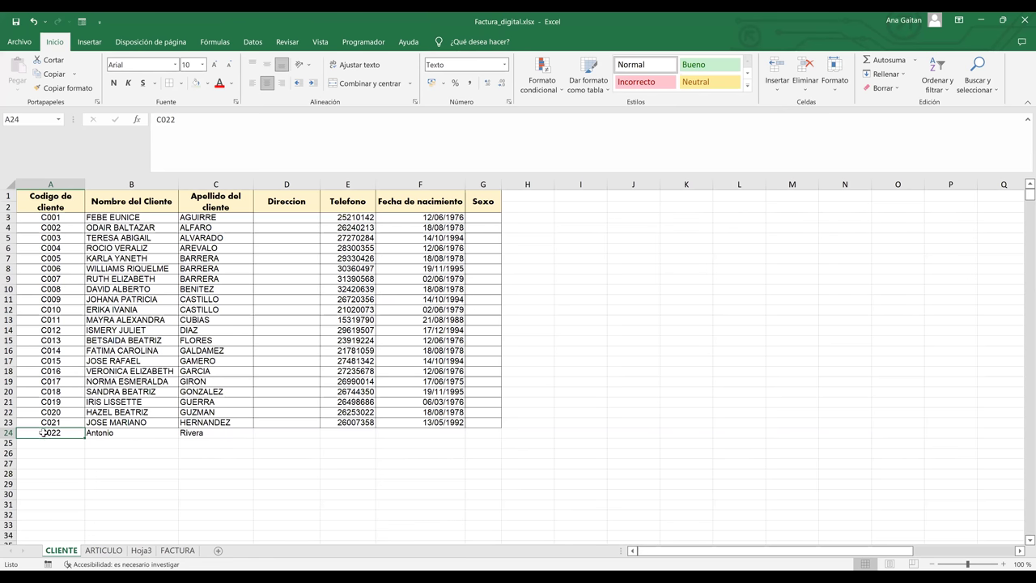
left_click(388, 415)
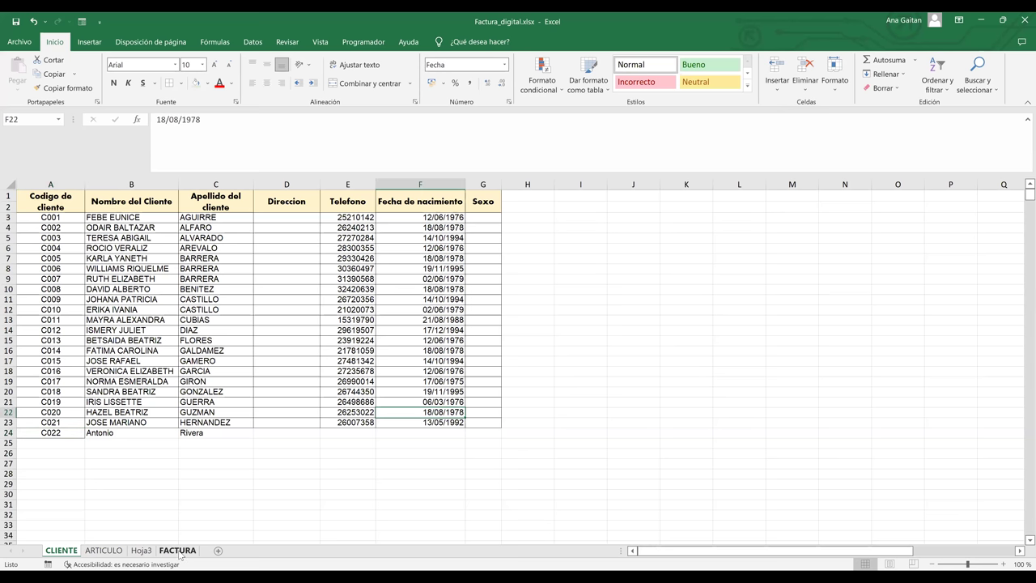
left_click(144, 554)
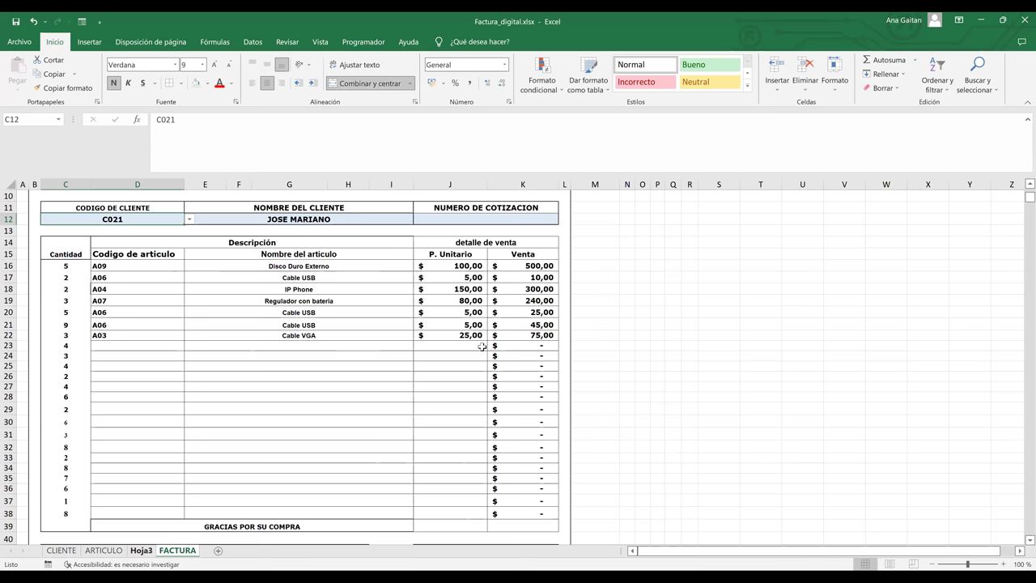
key("ctrl+Page_Up")
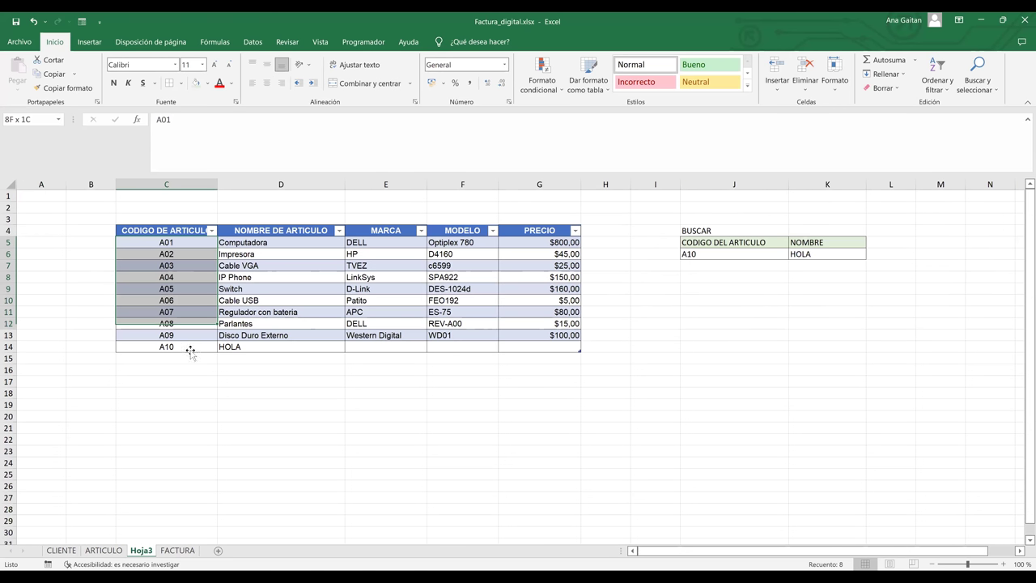
- Choose A06, then A03 from J6's dropdown so K6 shows Cable VGA
left_click_drag(191, 351, 193, 351)
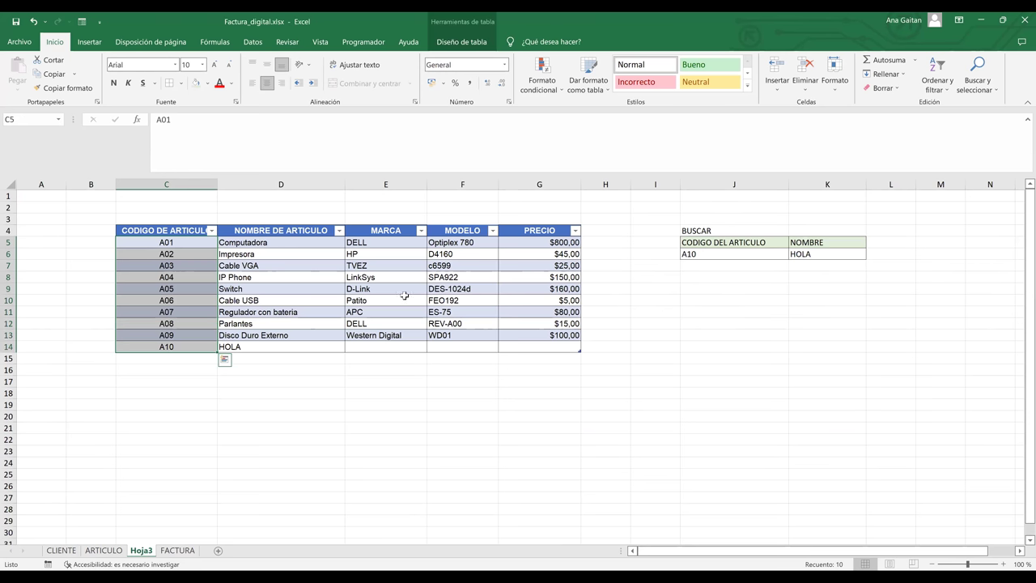
left_click(782, 255)
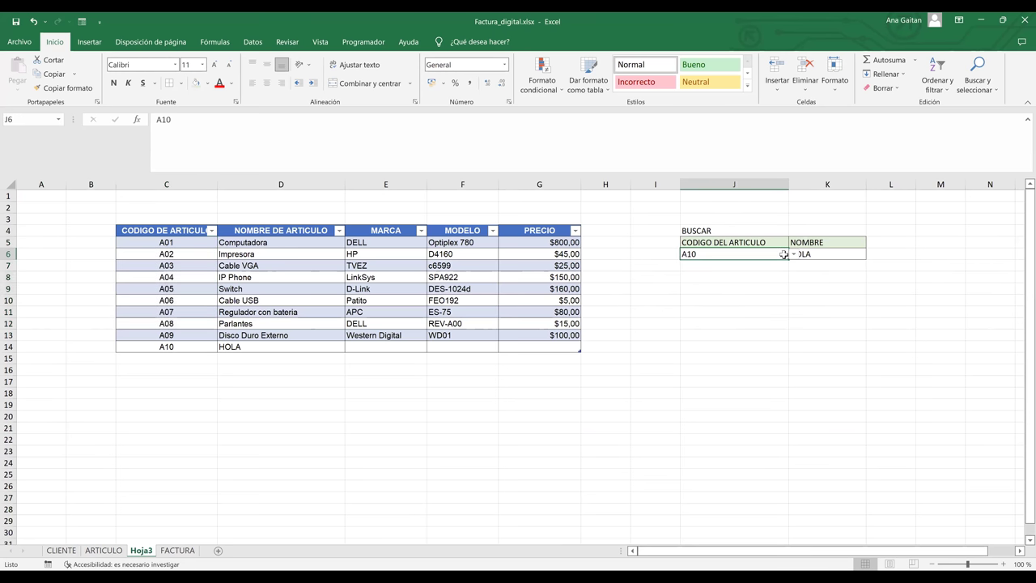
left_click(794, 254)
key("Return")
left_click(794, 255)
left_click(755, 264)
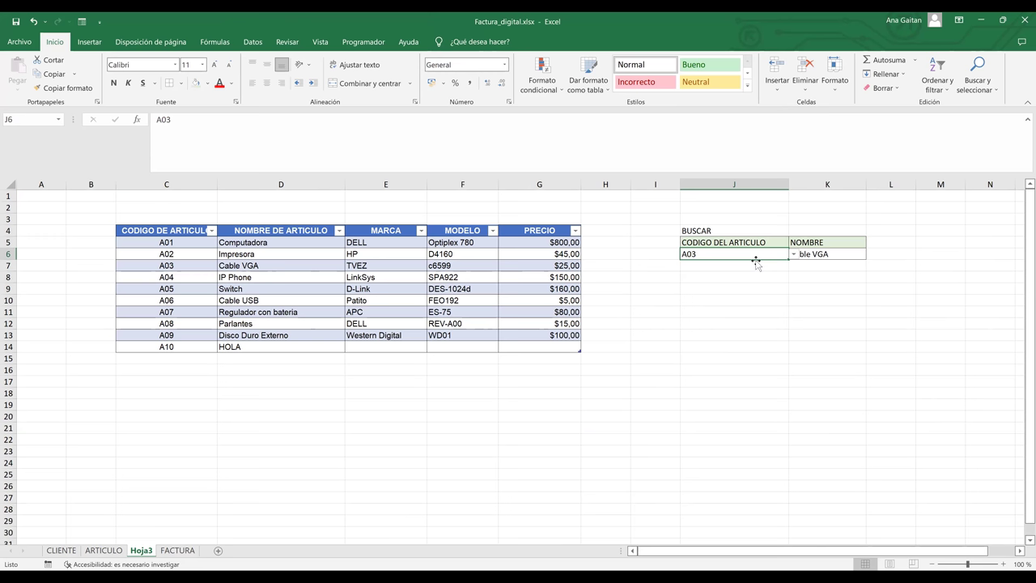